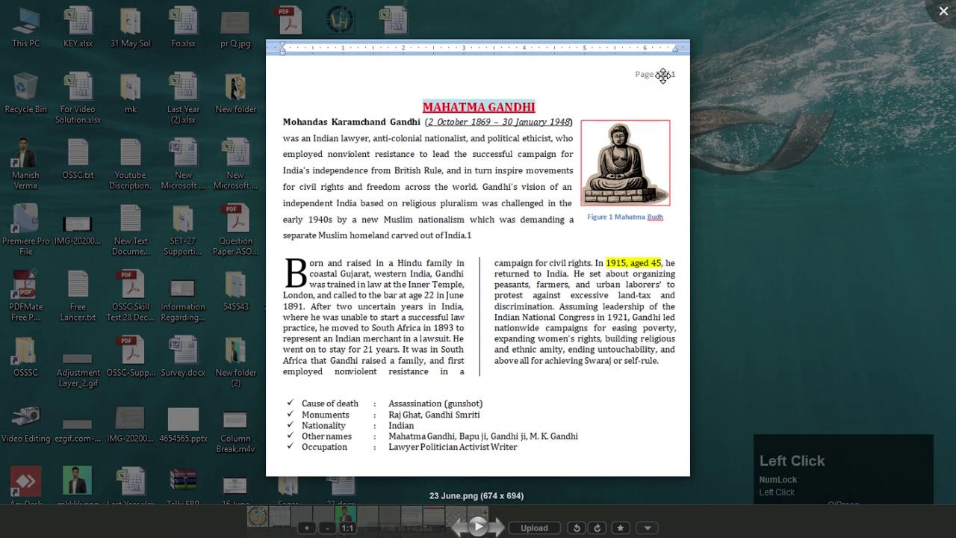
Exit full screen and minimise the Picasa viewer showing 23 June.png
{"action": "left_click", "coordinate": [828, 219]}
{"action": "left_click", "coordinate": [614, 28]}
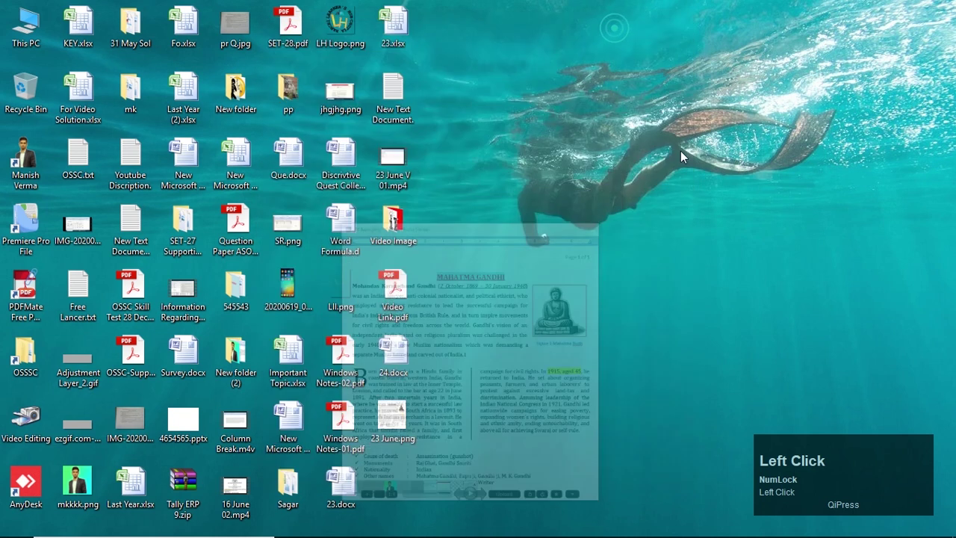
Create a new Microsoft Office Word Document on the desktop named 12365 and open it
{"action": "right_click", "coordinate": [658, 137]}
{"action": "left_click", "coordinate": [718, 271]}
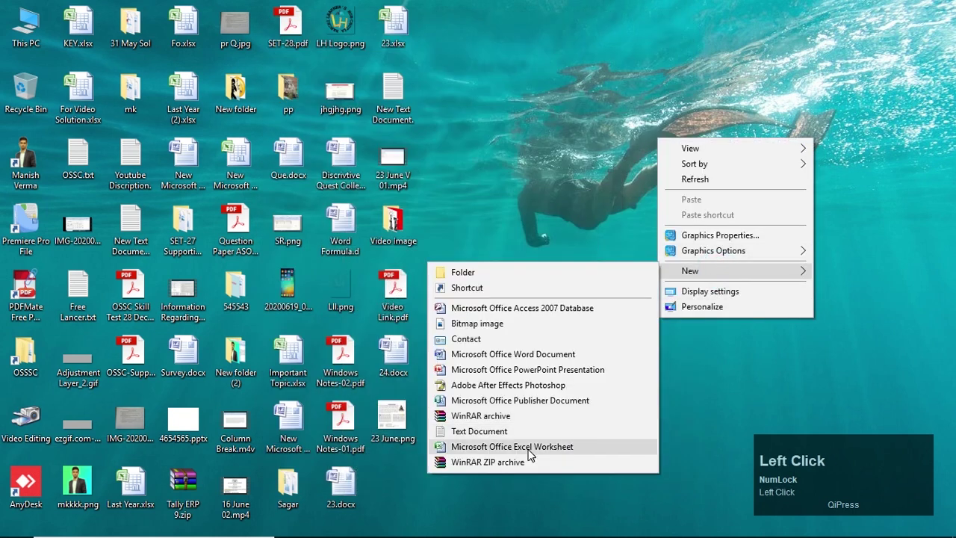
{"action": "left_click", "coordinate": [478, 354]}
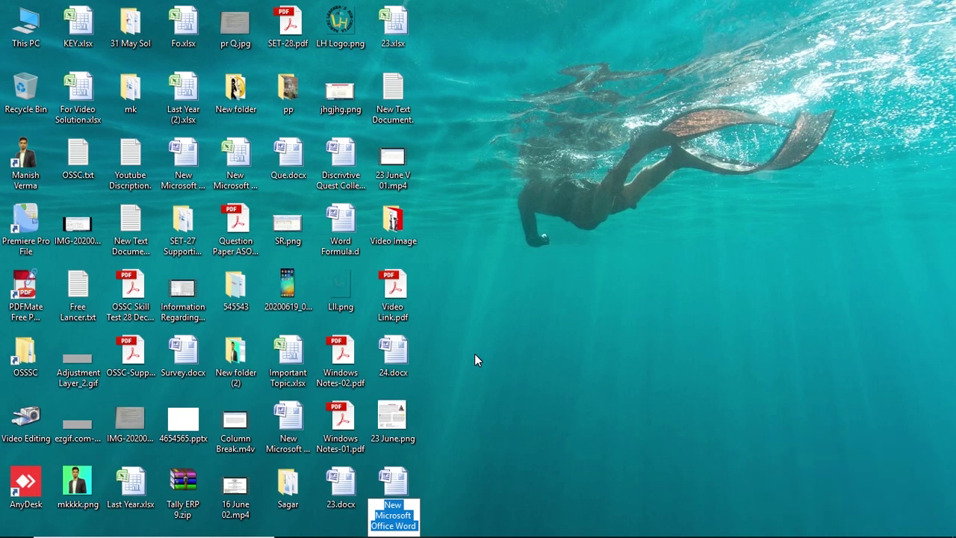
{"action": "type", "text": "12365.docx"}
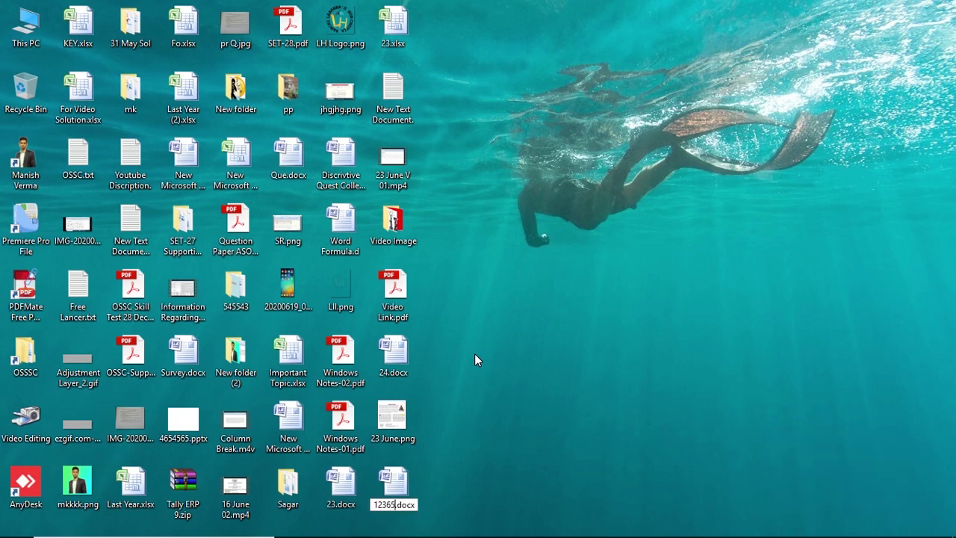
{"action": "key", "text": "Return"}
{"action": "key", "text": "Return"}
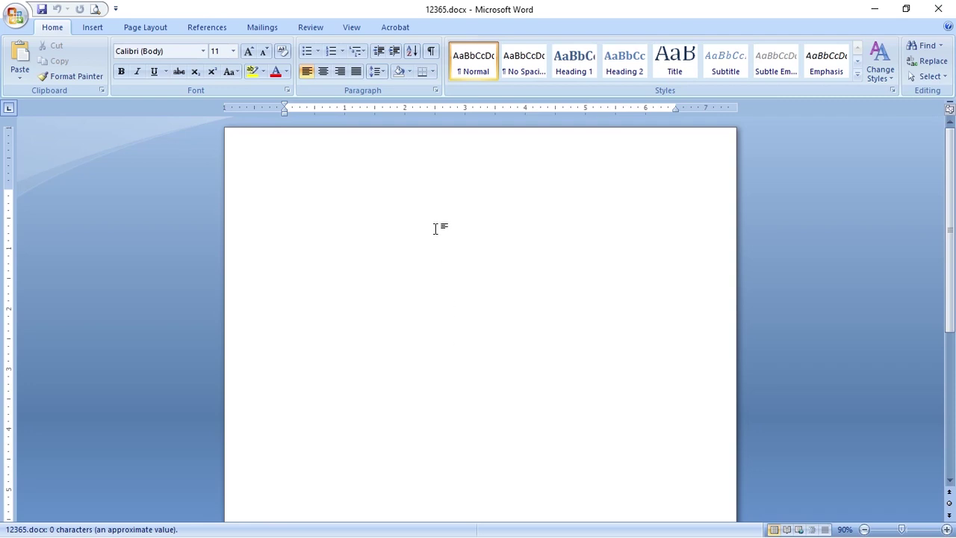
Generate sample paragraphs in the blank document with the =rand(2,5) formula
{"action": "key", "text": "alt+Tab"}
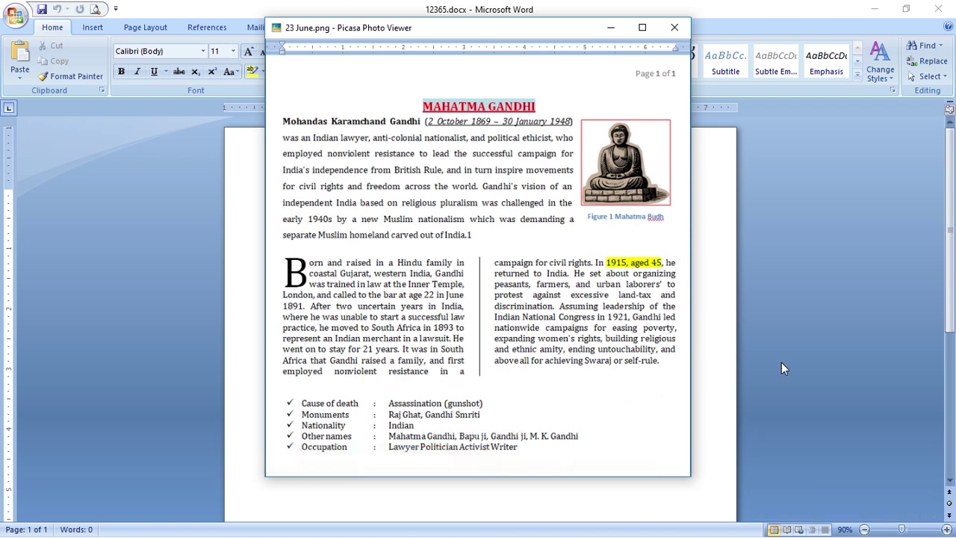
{"action": "left_click", "coordinate": [710, 294]}
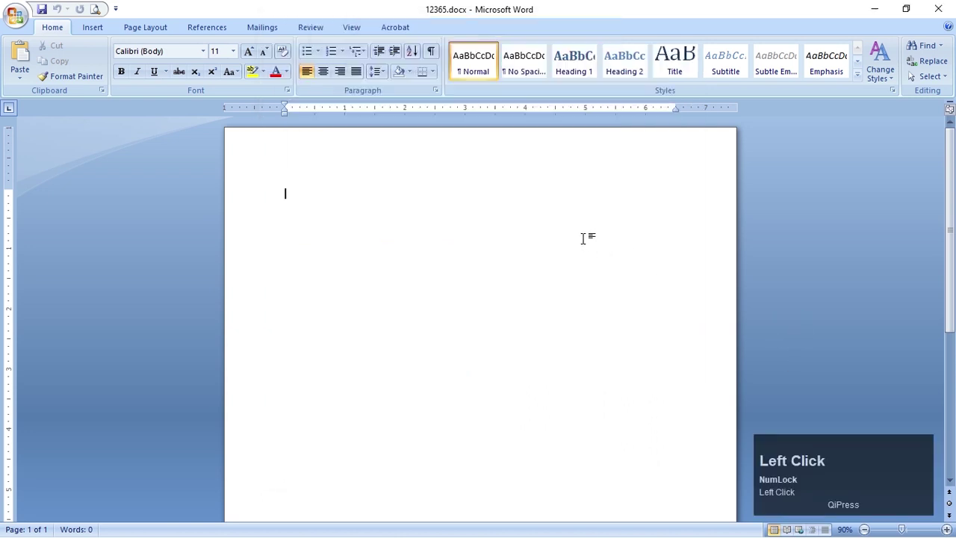
{"action": "type", "text": "="}
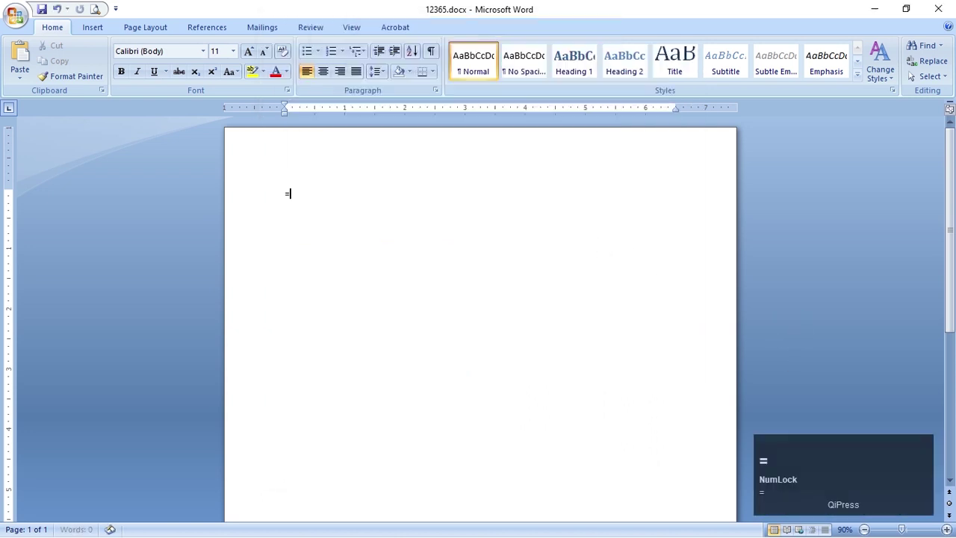
{"action": "type", "text": "rand("}
{"action": "key", "text": "alt+Tab"}
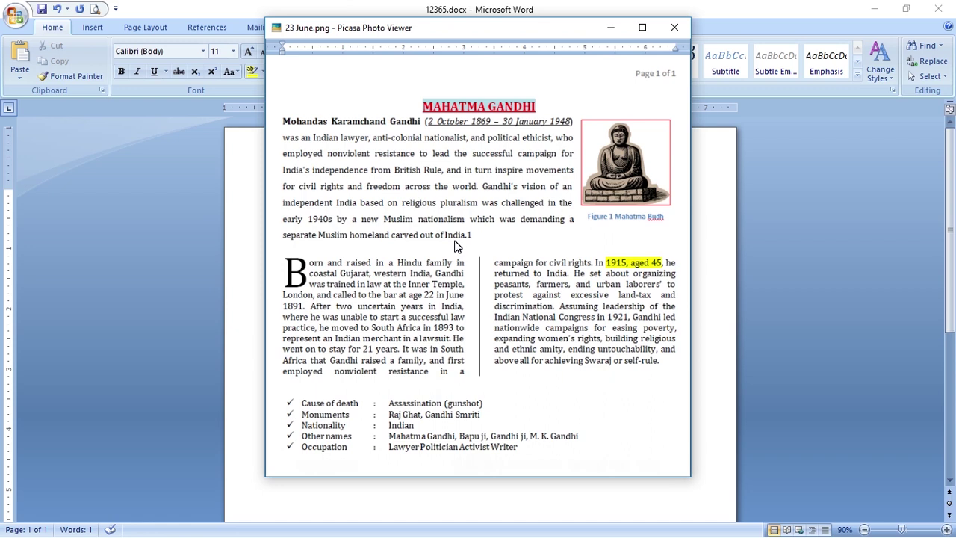
{"action": "key", "text": "alt+Tab"}
{"action": "type", "text": ","}
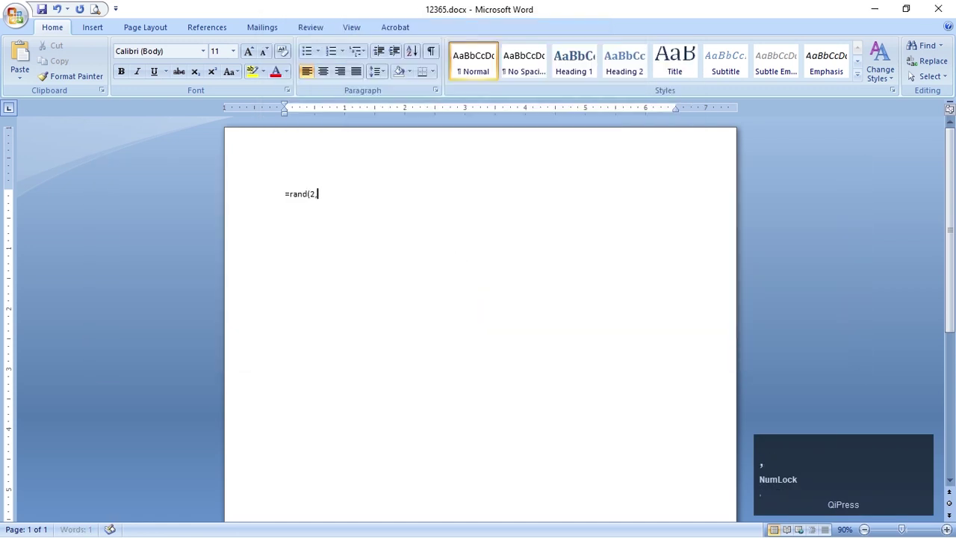
{"action": "type", "text": "5)"}
{"action": "key", "text": "Return"}
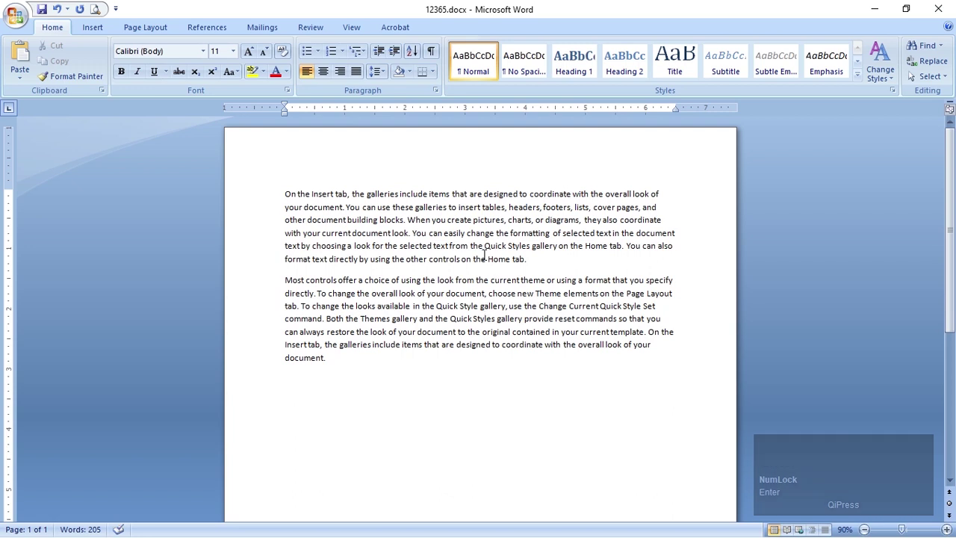
{"action": "key", "text": "alt+Tab"}
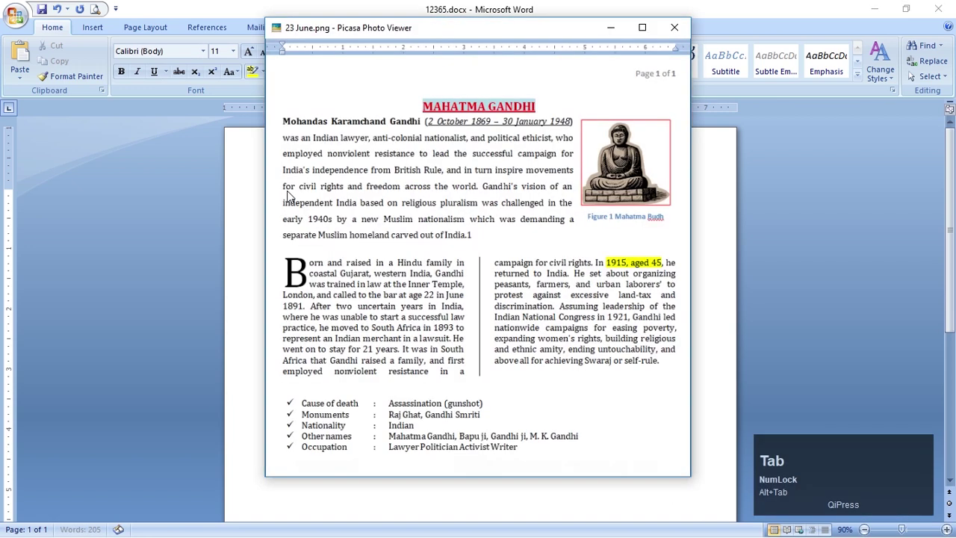
{"action": "key", "text": "alt+Tab"}
{"action": "left_click", "coordinate": [284, 195]}
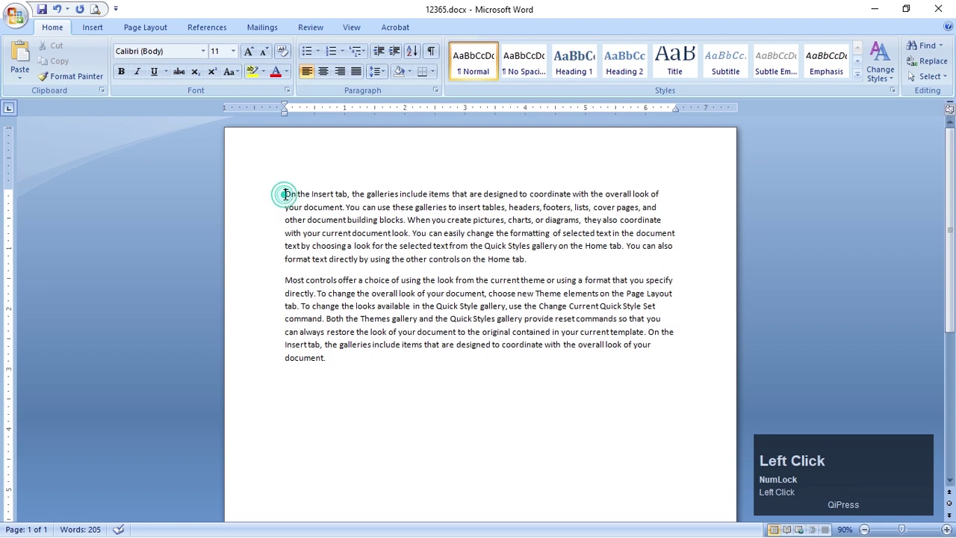
Copy 'galleries include' onto a new first line and change it to UPPERCASE
{"action": "mouse_move", "coordinate": [366, 195]}
{"action": "left_mouse_down"}
{"action": "mouse_move", "coordinate": [424, 194]}
{"action": "mouse_move", "coordinate": [381, 198]}
{"action": "left_mouse_up"}
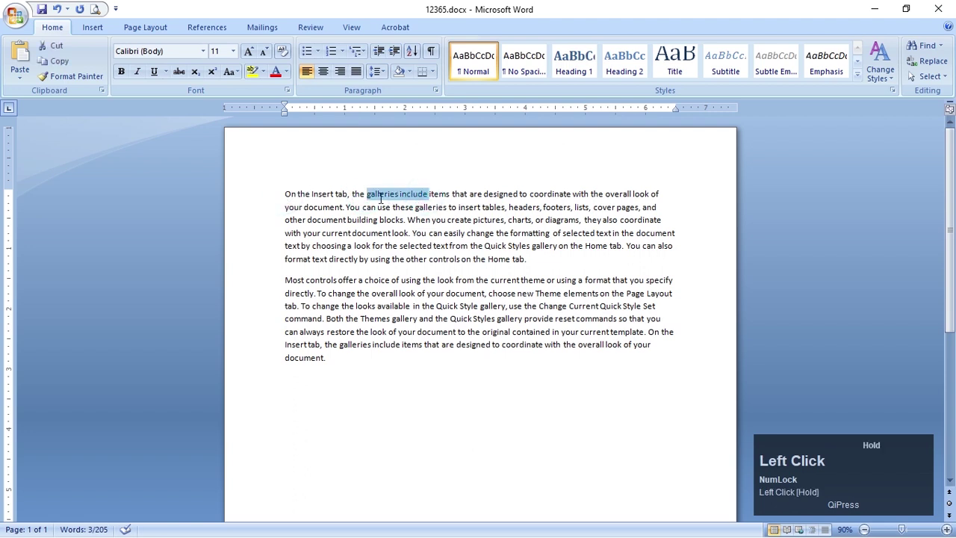
{"action": "key", "text": "ctrl+c"}
{"action": "left_click", "coordinate": [286, 195]}
{"action": "key", "text": "Return"}
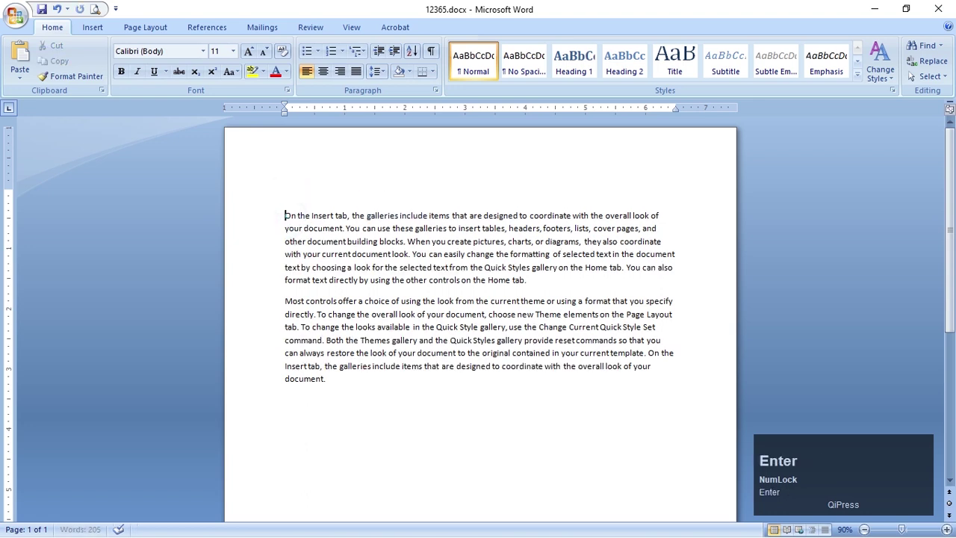
{"action": "left_click", "coordinate": [305, 196]}
{"action": "key", "text": "ctrl+v"}
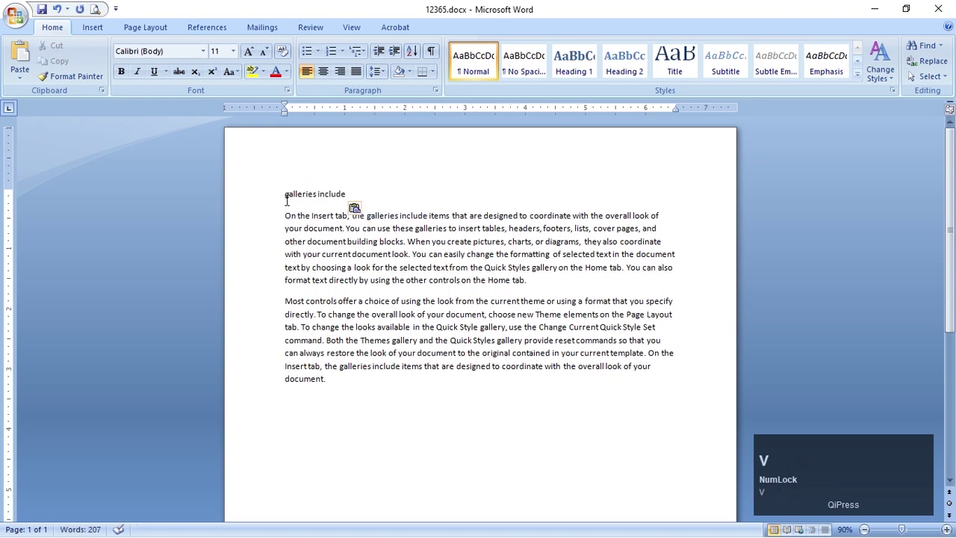
{"action": "left_click", "coordinate": [278, 198]}
{"action": "left_click", "coordinate": [235, 75]}
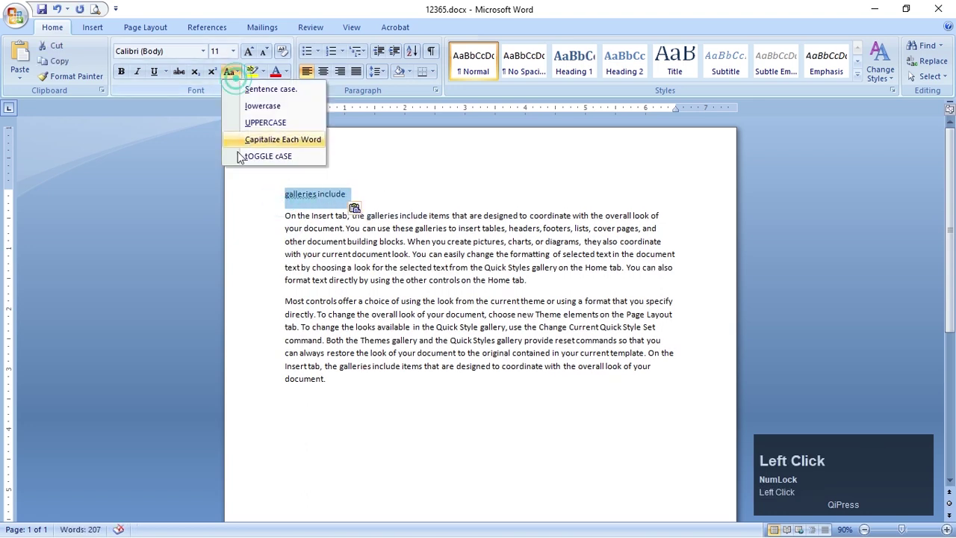
{"action": "left_click", "coordinate": [258, 123]}
{"action": "left_click", "coordinate": [511, 315]}
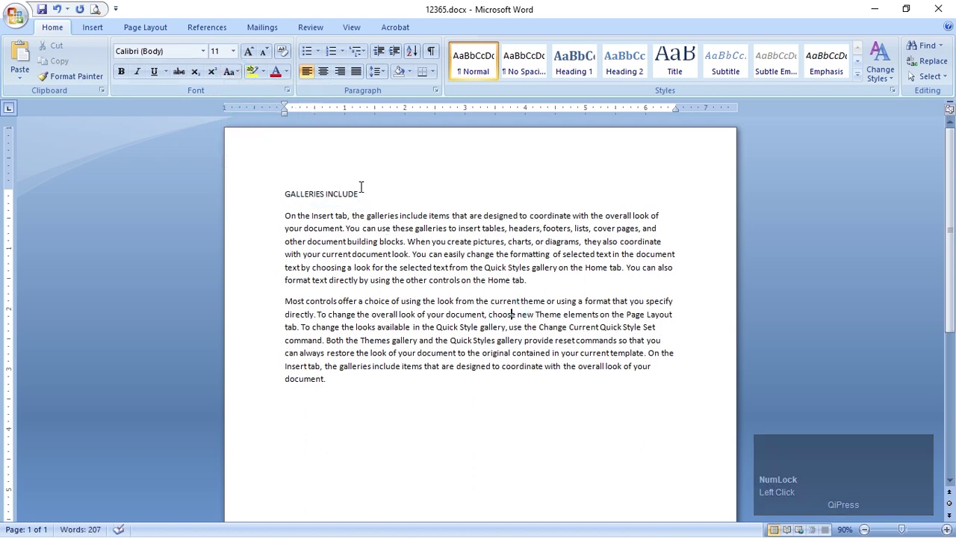
Check the reference page image, then select the entire document text
{"action": "key", "text": "alt+Tab"}
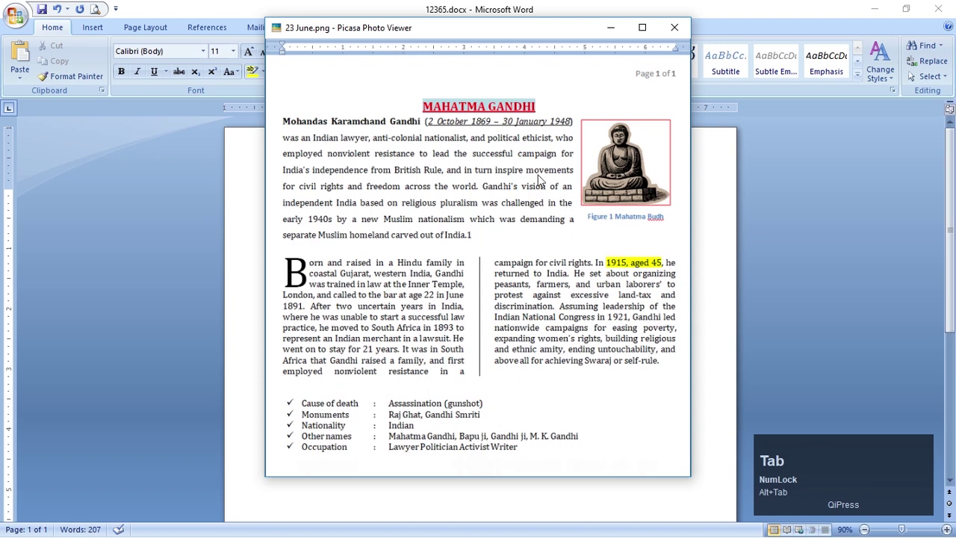
{"action": "left_click_drag", "start_coordinate": [466, 32], "coordinate": [354, 50]}
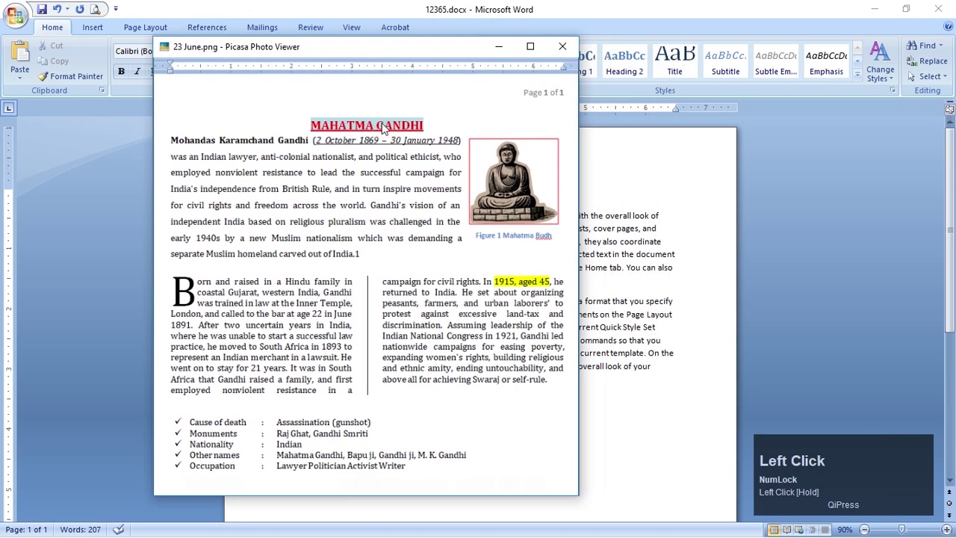
{"action": "left_click", "coordinate": [277, 478]}
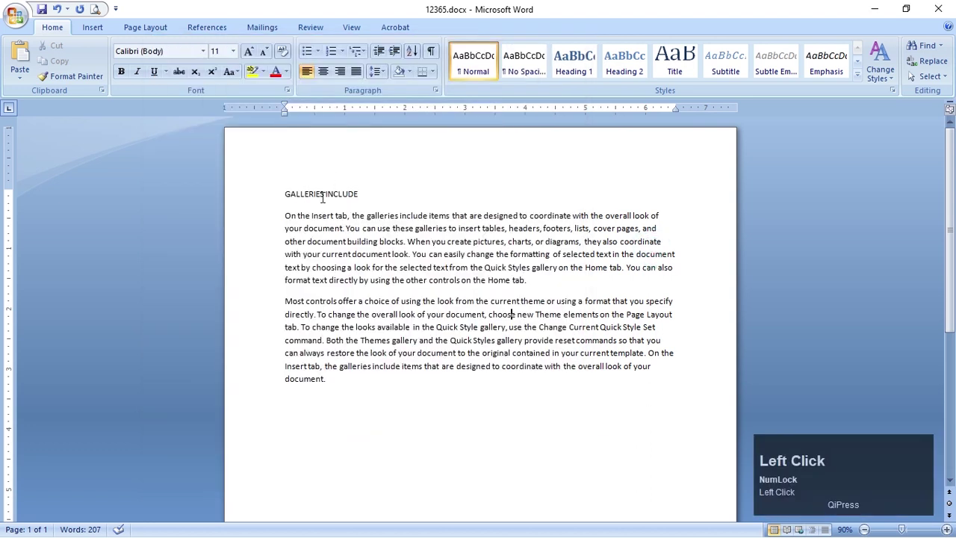
{"action": "scroll", "coordinate": [323, 196], "scroll_direction": "up", "scroll_amount": 3, "text": "ctrl"}
{"action": "scroll", "coordinate": [326, 202], "scroll_direction": "down", "scroll_amount": 2}
{"action": "left_click", "coordinate": [329, 209]}
{"action": "key", "text": "alt+Tab"}
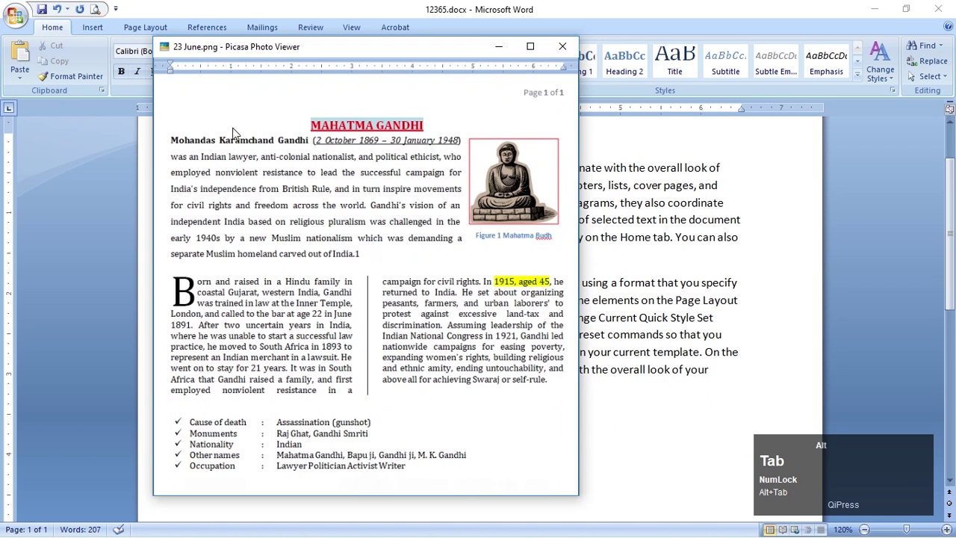
{"action": "key", "text": "alt+Tab"}
{"action": "left_click", "coordinate": [187, 57]}
{"action": "key", "text": "ctrl+a"}
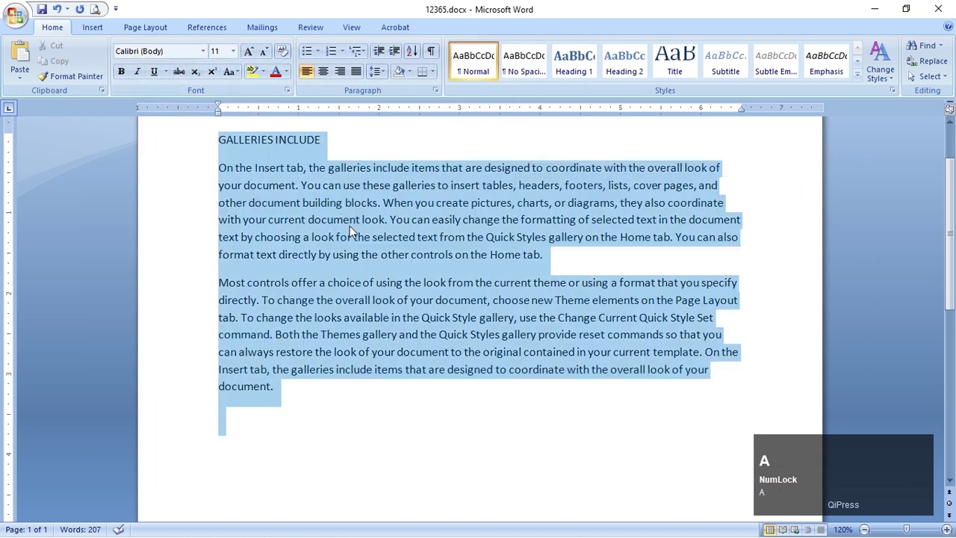
Set all the document text in the Cambria font
{"action": "left_click", "coordinate": [168, 50]}
{"action": "type", "text": "c"}
{"action": "key", "text": "Tab"}
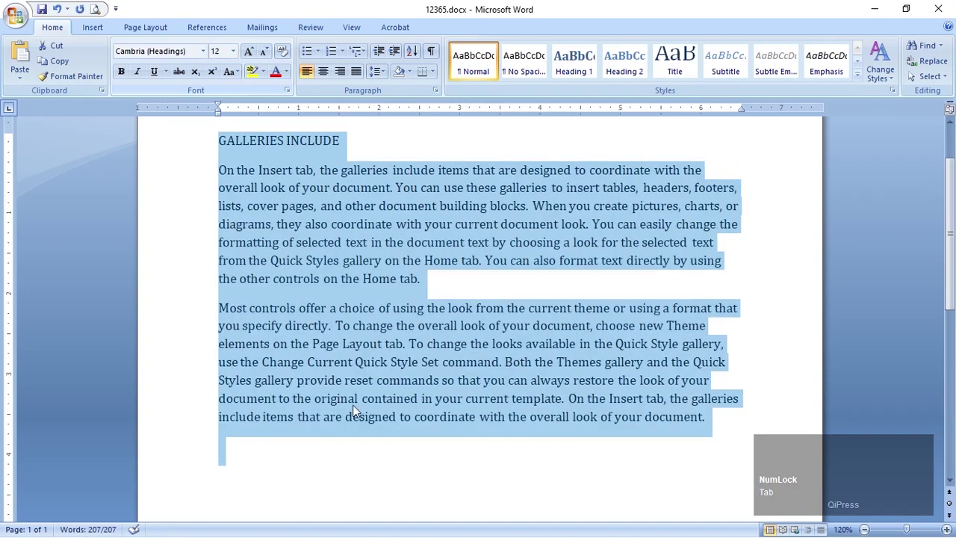
{"action": "left_click", "coordinate": [465, 410]}
{"action": "scroll", "coordinate": [468, 409], "scroll_direction": "up", "scroll_amount": 1}
{"action": "scroll", "coordinate": [467, 409], "scroll_direction": "up", "scroll_amount": 1}
{"action": "scroll", "coordinate": [369, 281], "scroll_direction": "down", "scroll_amount": 2}
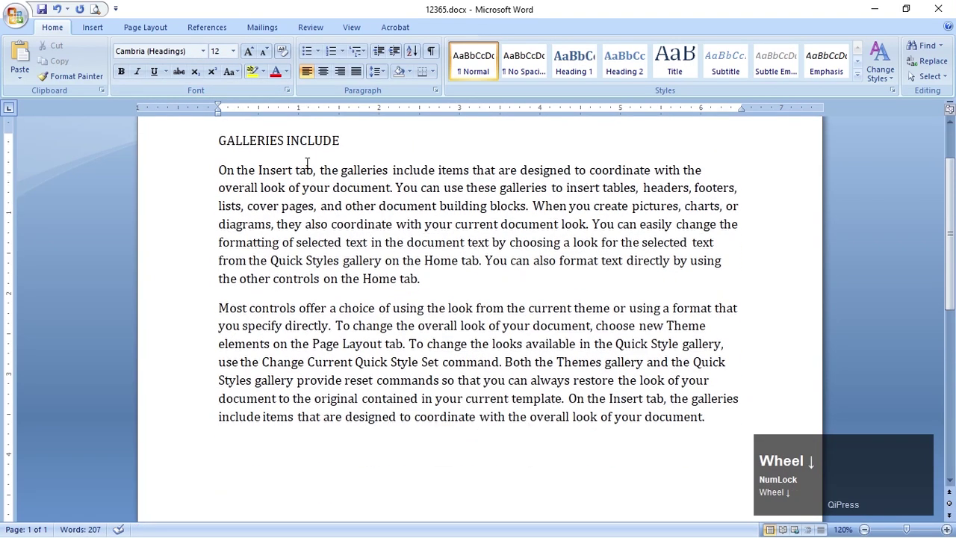
Centre the GALLERIES INCLUDE heading on the page
{"action": "left_click", "coordinate": [222, 141]}
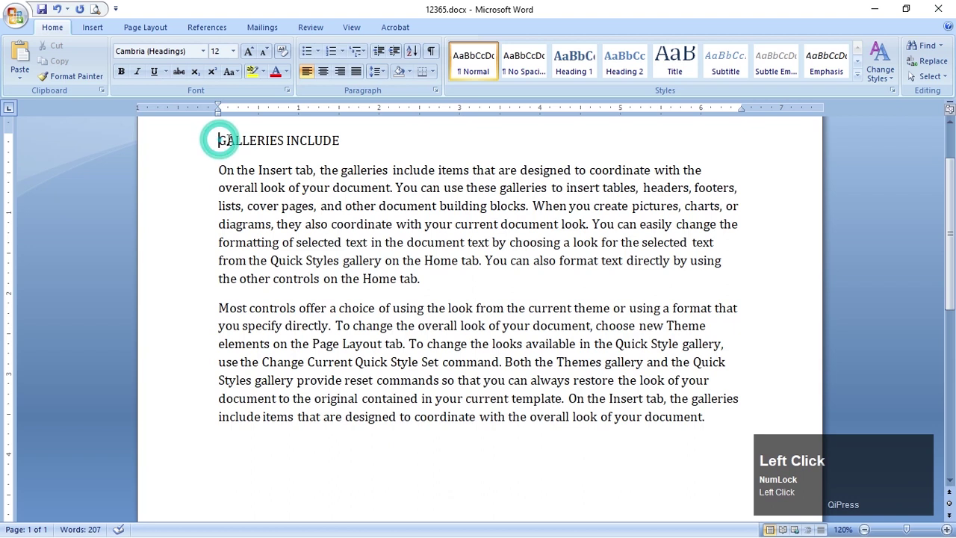
{"action": "key", "text": "alt+Tab"}
{"action": "key", "text": "alt+Tab"}
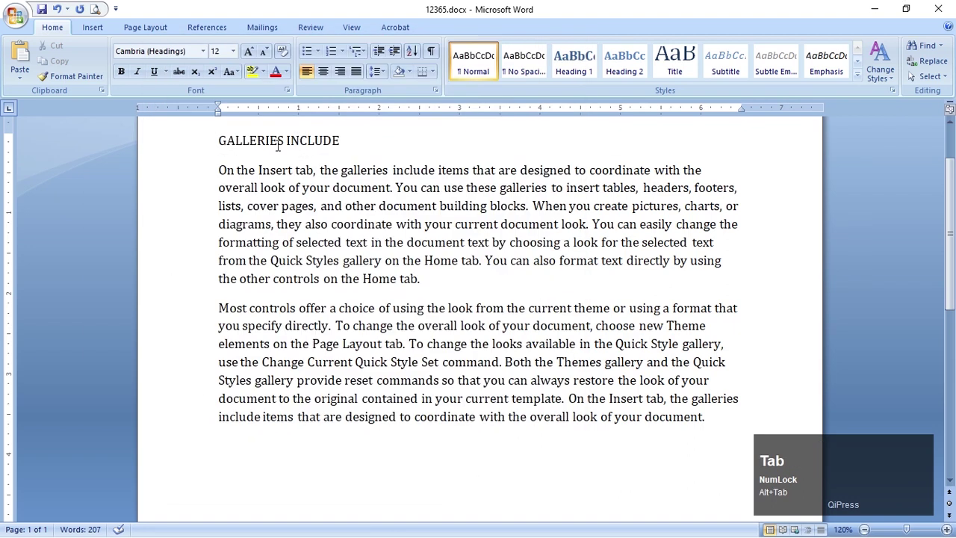
{"action": "left_click", "coordinate": [280, 143]}
{"action": "left_click", "coordinate": [324, 71]}
{"action": "scroll", "coordinate": [389, 218], "scroll_direction": "up", "scroll_amount": 2}
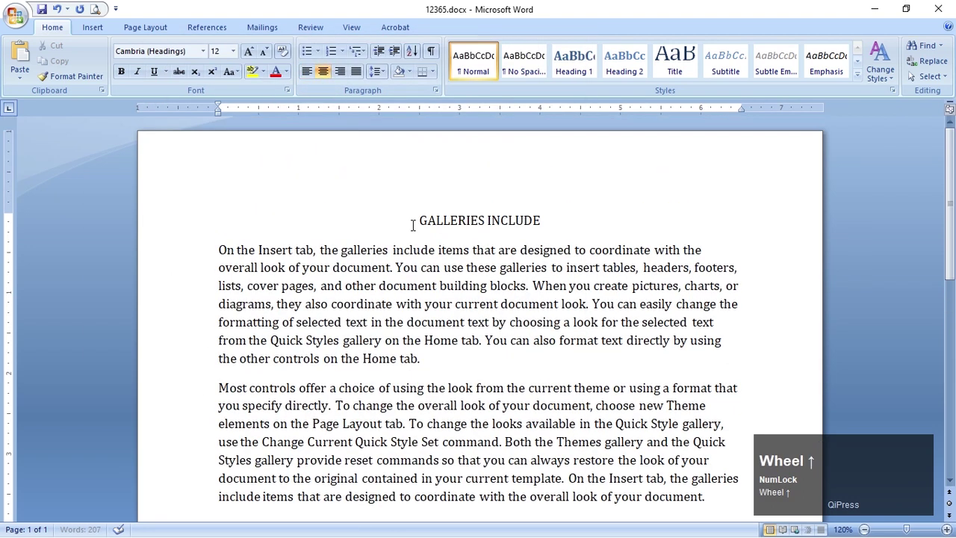
Make the GALLERIES INCLUDE heading bold, 14 pt and underlined
{"action": "triple_click", "coordinate": [419, 219]}
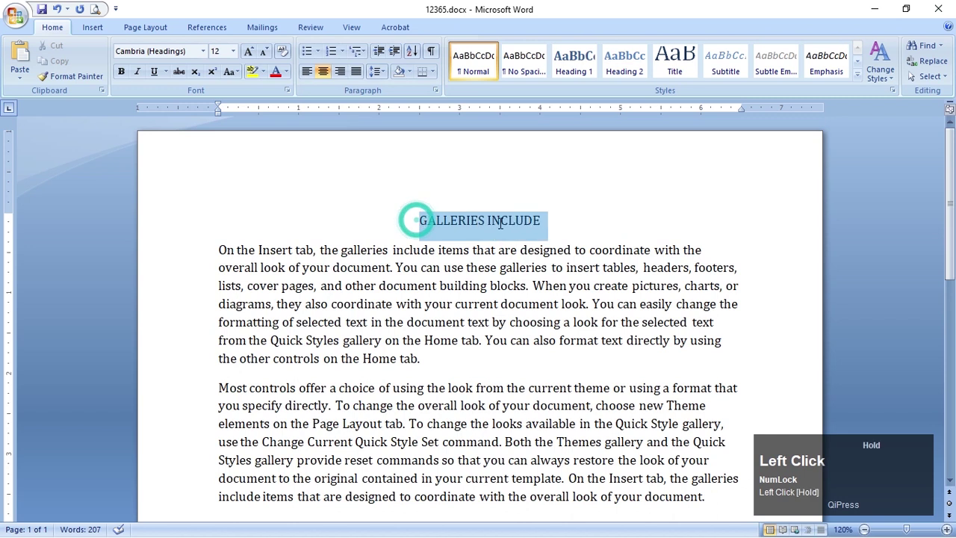
{"action": "left_click", "coordinate": [122, 72]}
{"action": "left_click", "coordinate": [217, 50]}
{"action": "type", "text": "14"}
{"action": "key", "text": "Return"}
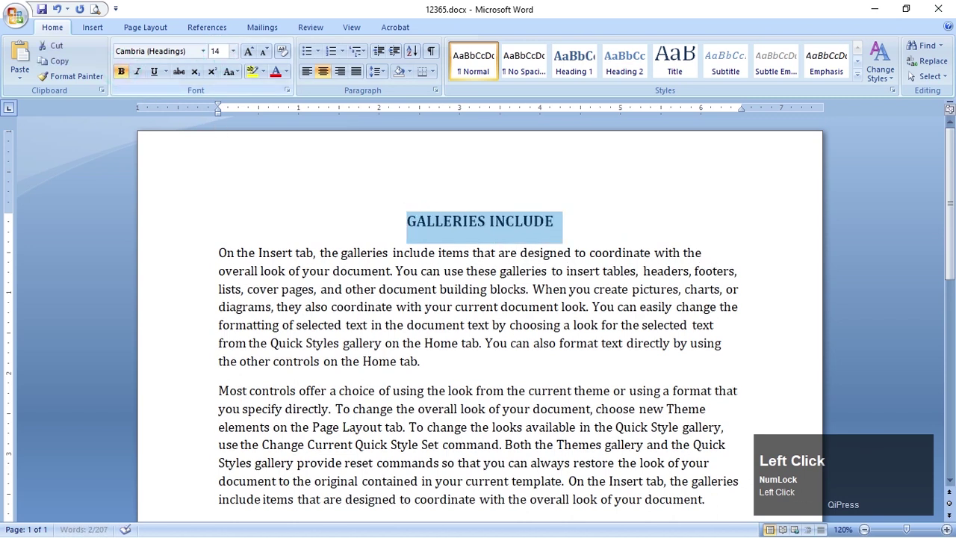
{"action": "left_click", "coordinate": [154, 71]}
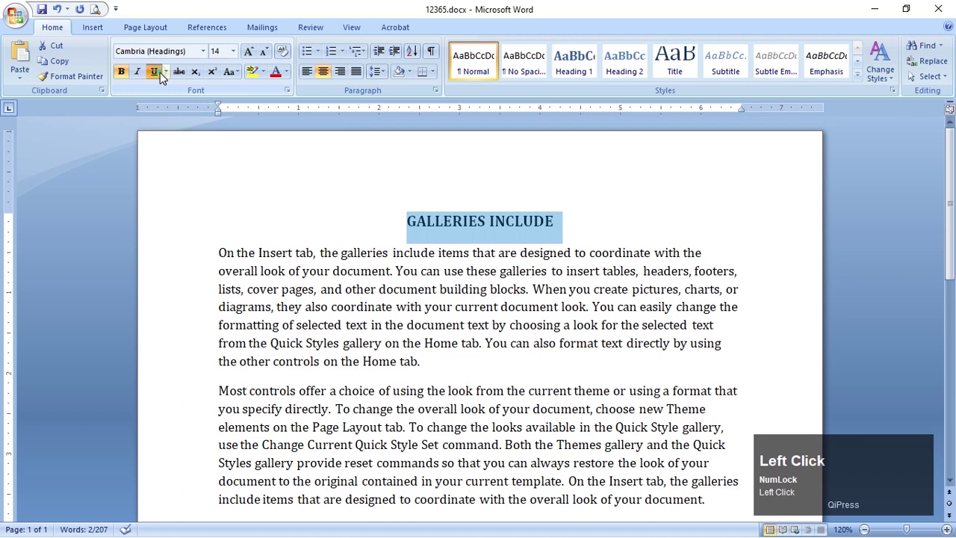
{"action": "left_click", "coordinate": [453, 252]}
Colour the GALLERIES INCLUDE heading text red
{"action": "key", "text": "alt+Tab"}
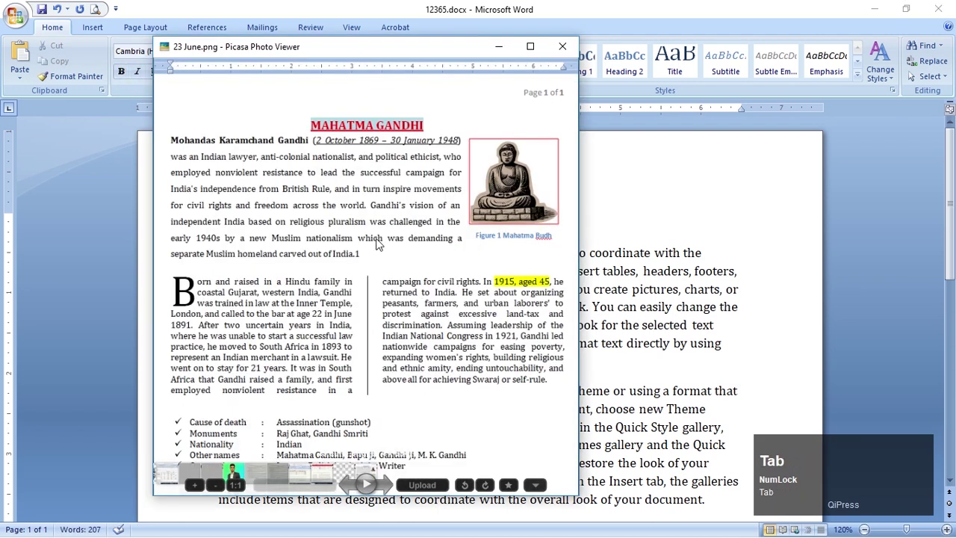
{"action": "left_click_drag", "start_coordinate": [258, 46], "coordinate": [180, 37]}
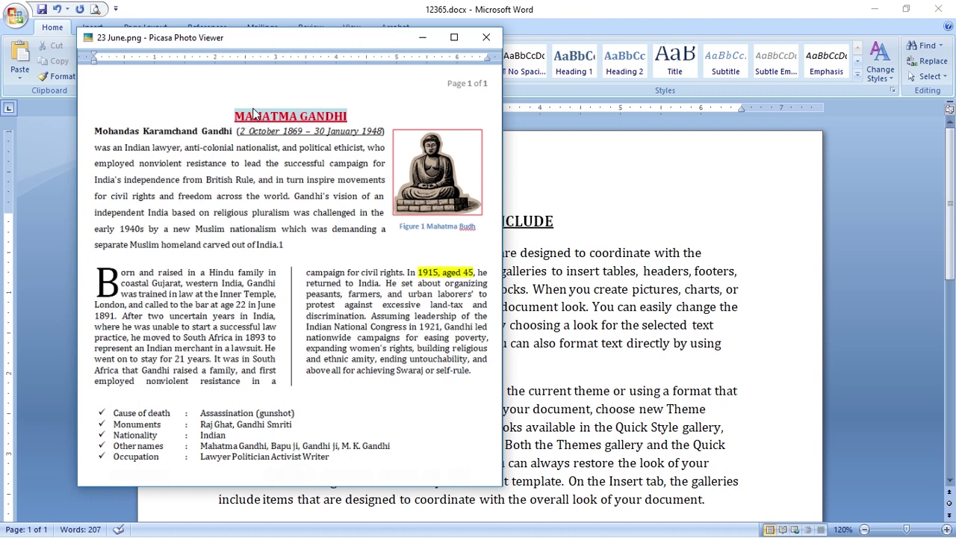
{"action": "left_click", "coordinate": [550, 224]}
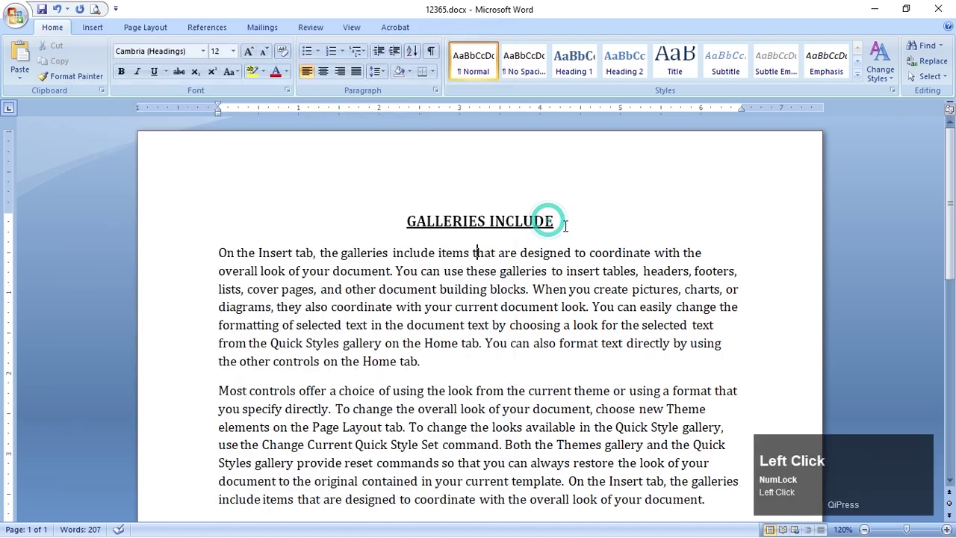
{"action": "triple_click", "coordinate": [556, 221]}
{"action": "left_click", "coordinate": [416, 222]}
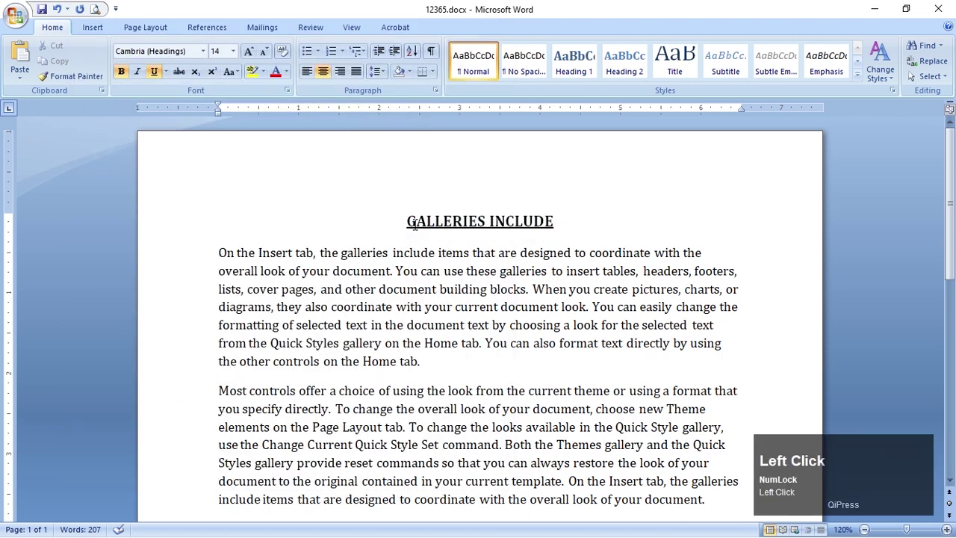
{"action": "left_click_drag", "start_coordinate": [408, 222], "coordinate": [560, 222]}
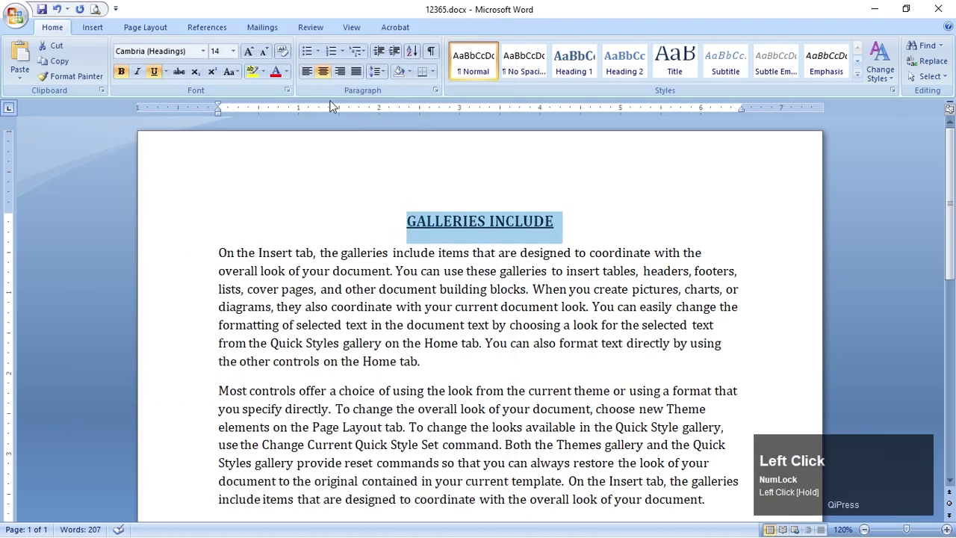
{"action": "left_click", "coordinate": [275, 72]}
{"action": "left_click", "coordinate": [456, 220]}
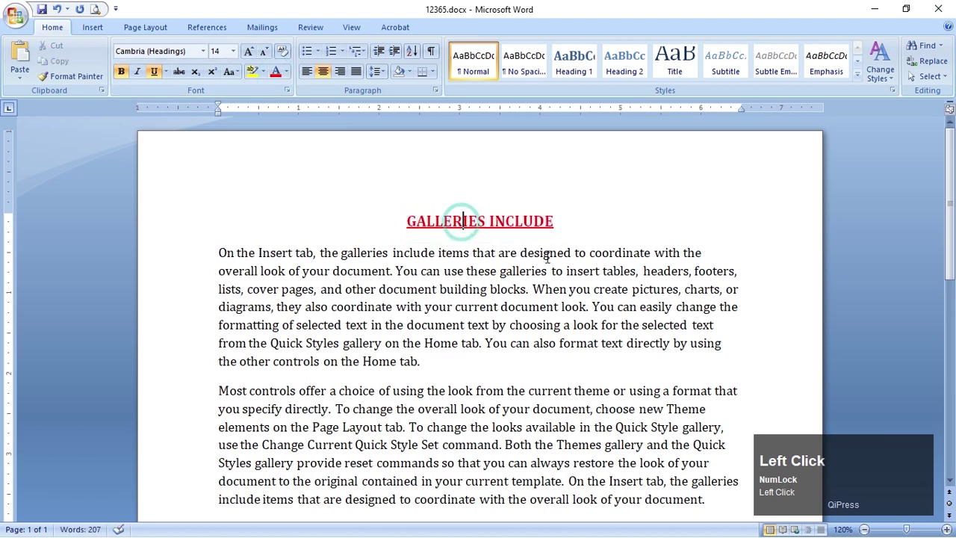
Apply teal shading across the heading line, then undo it
{"action": "key", "text": "alt+Tab"}
{"action": "key", "text": "alt+Tab"}
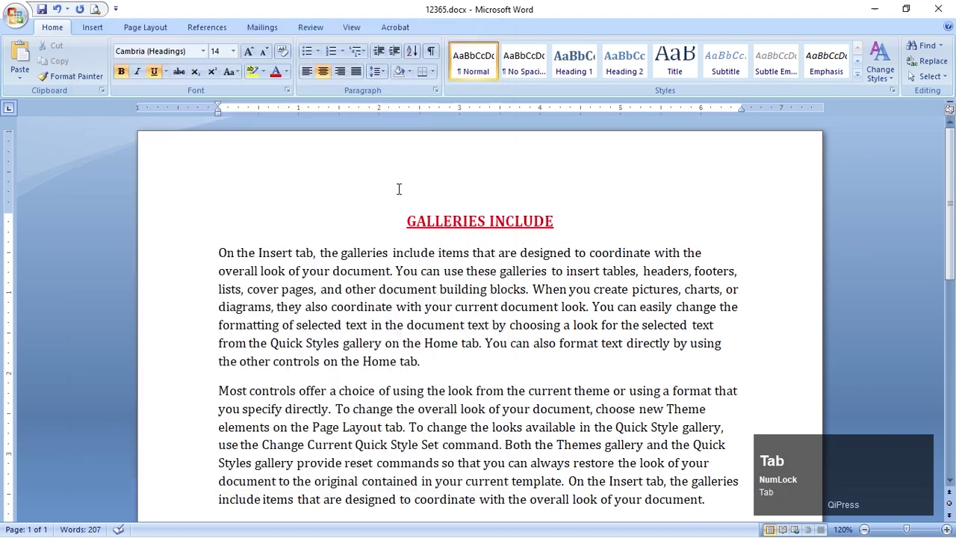
{"action": "left_click_drag", "start_coordinate": [409, 222], "coordinate": [526, 222]}
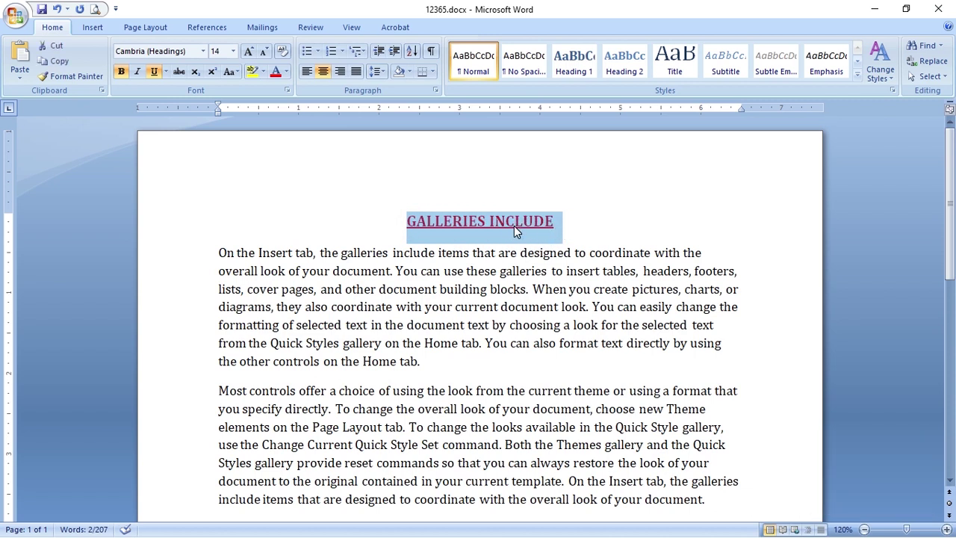
{"action": "left_click", "coordinate": [453, 221]}
{"action": "left_click_drag", "start_coordinate": [410, 224], "coordinate": [556, 215]}
{"action": "left_click", "coordinate": [404, 251]}
{"action": "left_click_drag", "start_coordinate": [409, 218], "coordinate": [535, 230]}
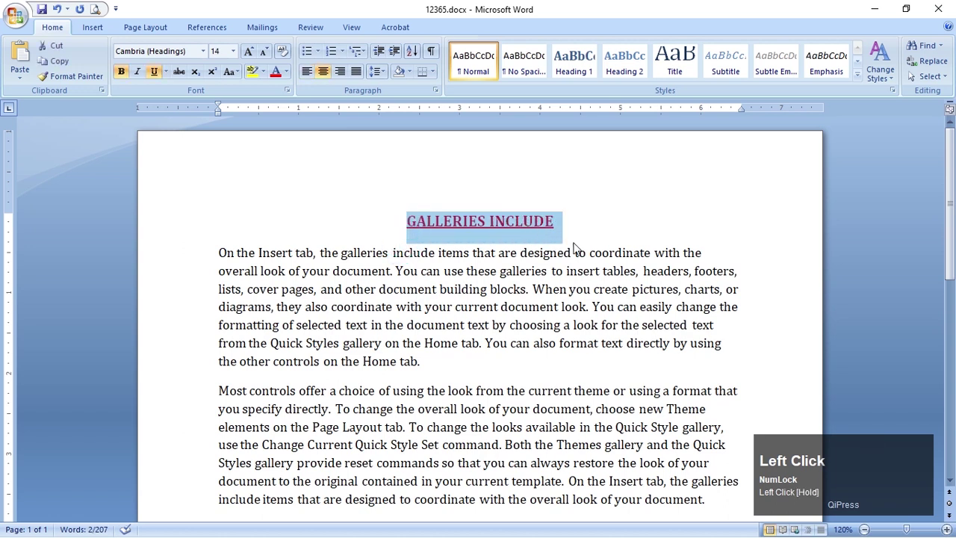
{"action": "left_click", "coordinate": [409, 72]}
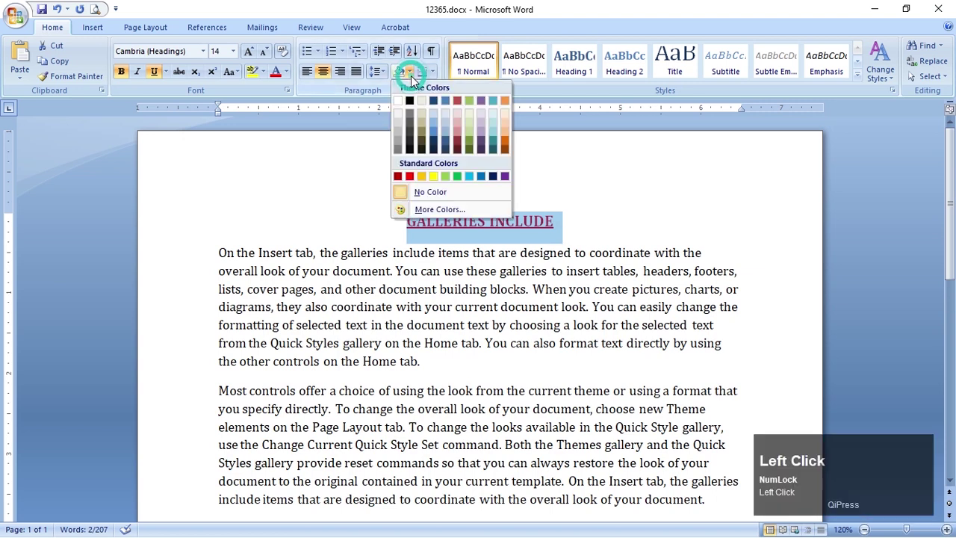
{"action": "left_click", "coordinate": [493, 132]}
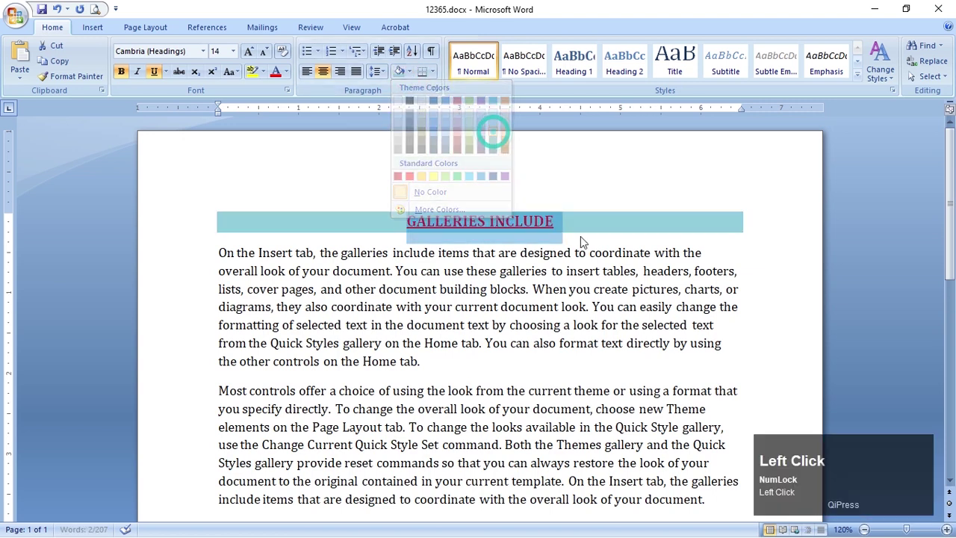
{"action": "left_click", "coordinate": [685, 270]}
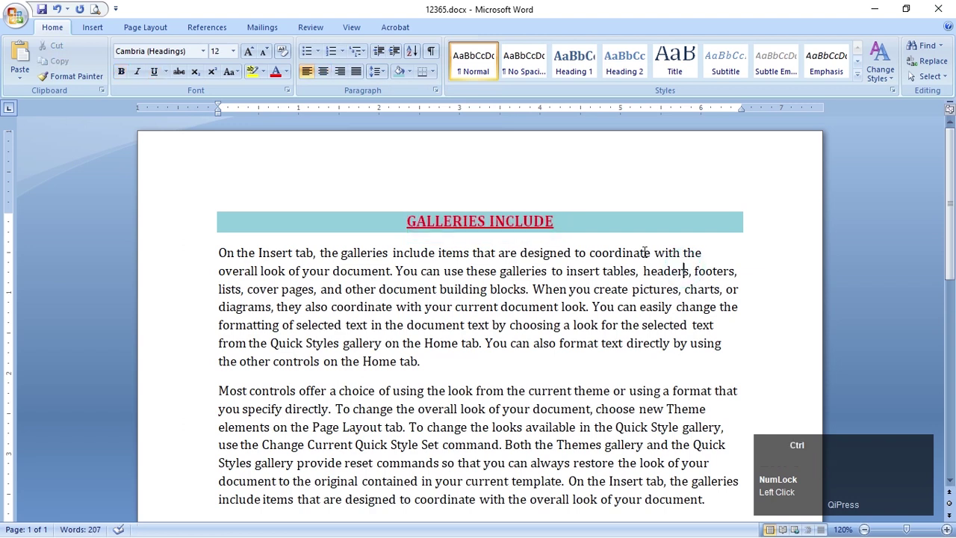
{"action": "key", "text": "ctrl+z"}
Shade only the heading text light blue, leaving out the paragraph mark
{"action": "left_click_drag", "start_coordinate": [413, 216], "coordinate": [552, 222]}
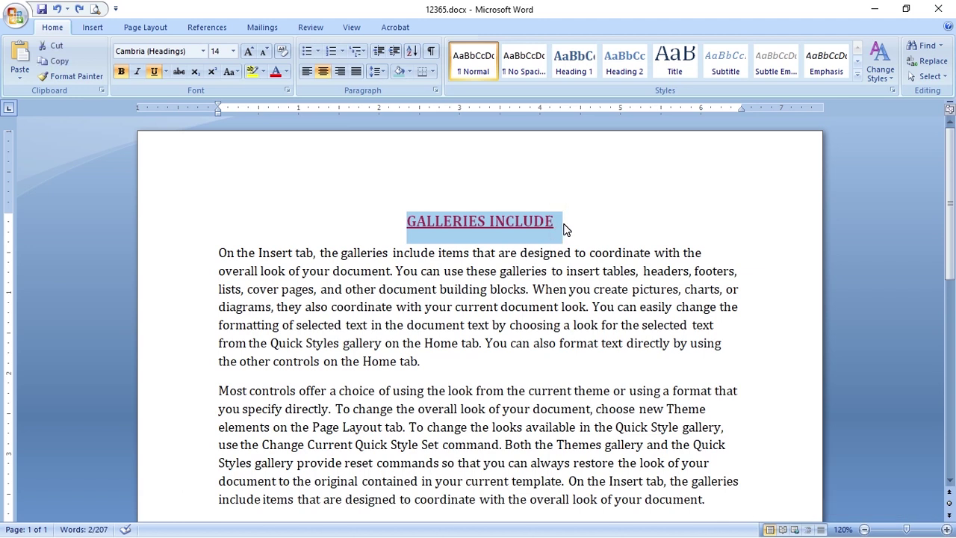
{"action": "left_click", "coordinate": [565, 230], "text": "shift"}
{"action": "key", "text": "shift+Left"}
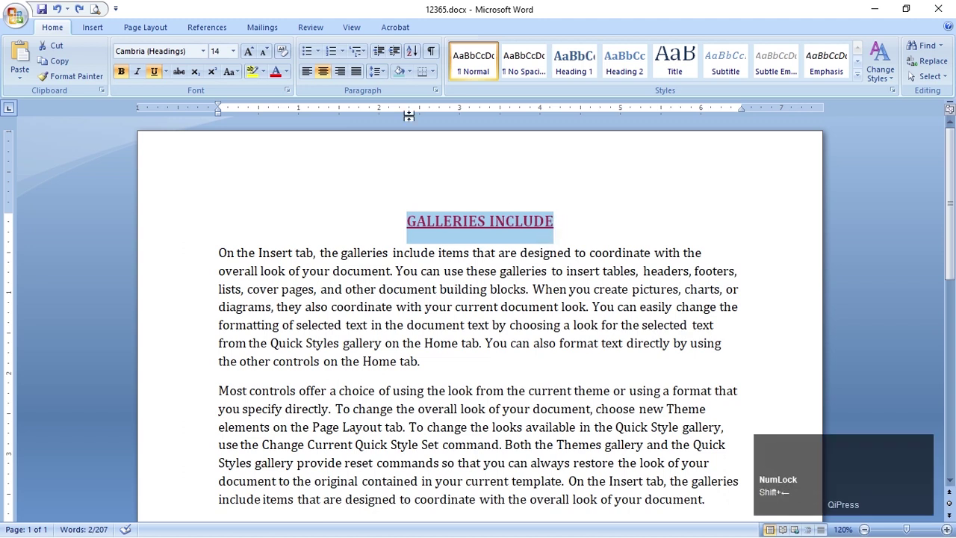
{"action": "left_click", "coordinate": [399, 71]}
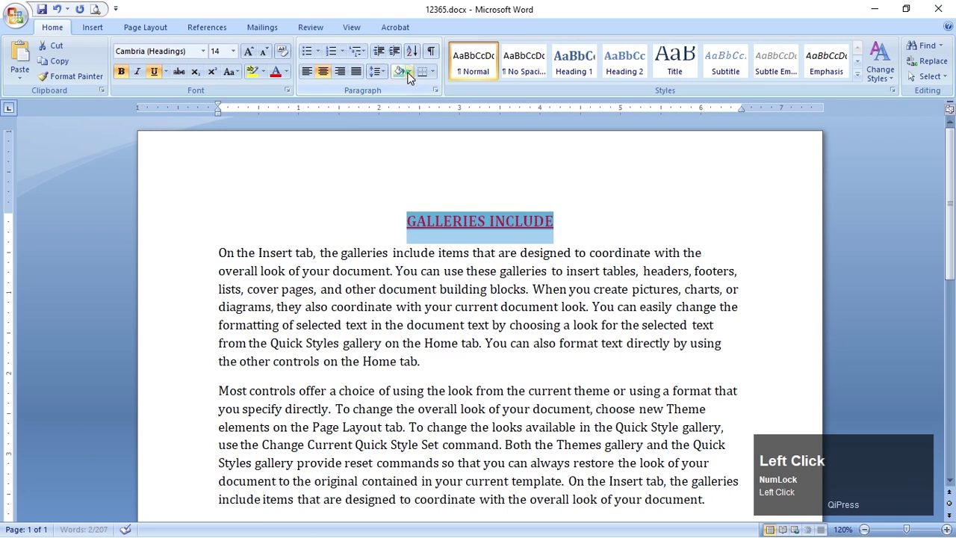
{"action": "left_click", "coordinate": [408, 72]}
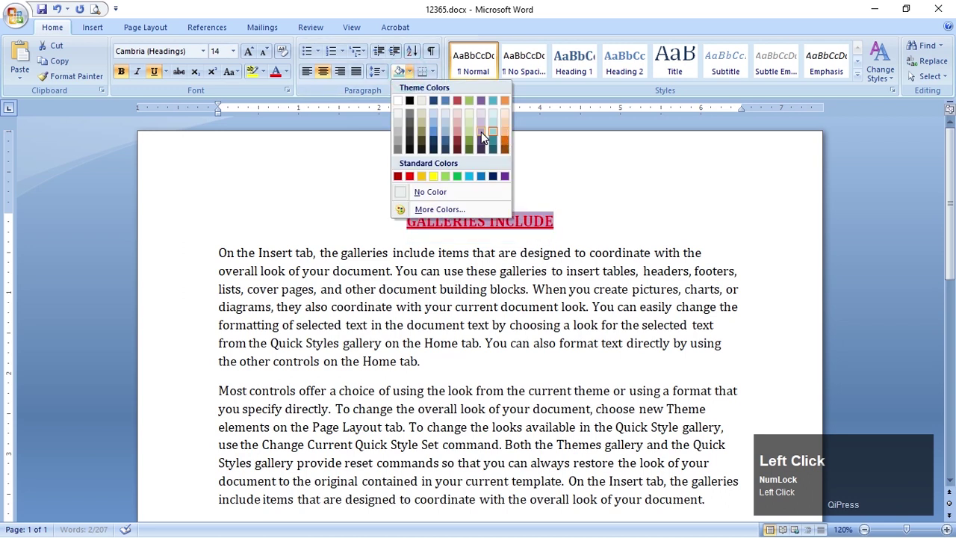
{"action": "left_click", "coordinate": [493, 123]}
{"action": "left_click", "coordinate": [571, 251]}
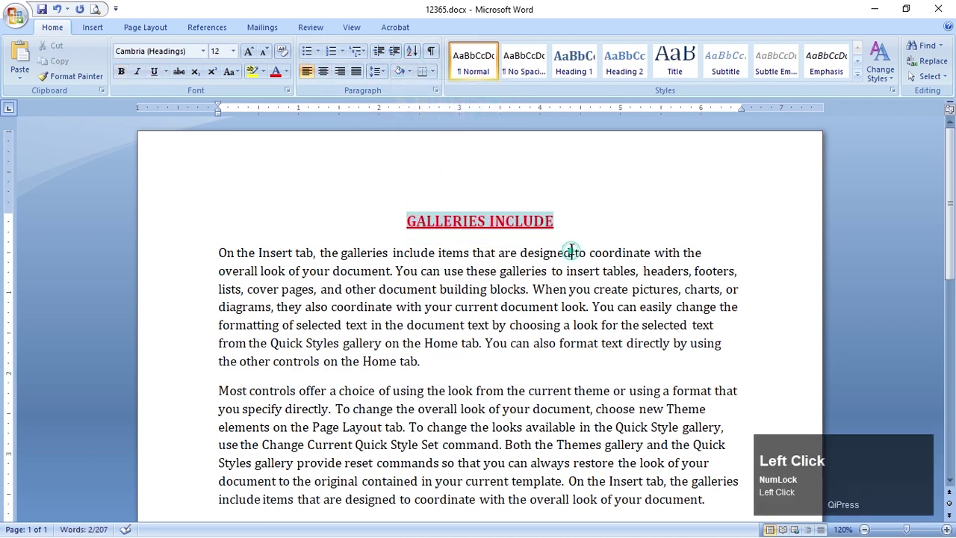
{"action": "key", "text": "alt+Tab"}
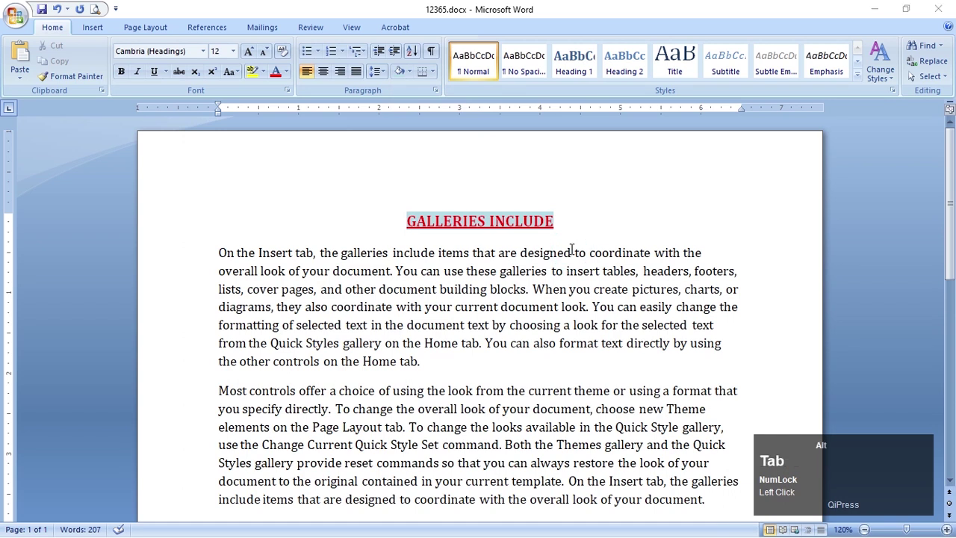
{"action": "key", "text": "alt+Tab"}
Bold 'On the Insert tab, the galleries include' and italicise and underline 'that are designed to coordinate'
{"action": "left_click_drag", "start_coordinate": [219, 254], "coordinate": [403, 252]}
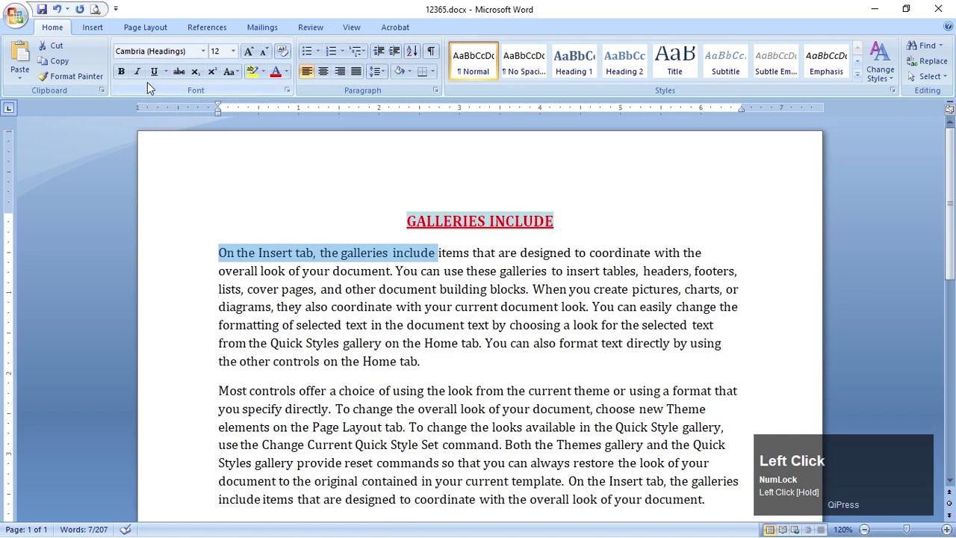
{"action": "left_click", "coordinate": [122, 72]}
{"action": "key", "text": "alt+Tab"}
{"action": "key", "text": "alt+Tab"}
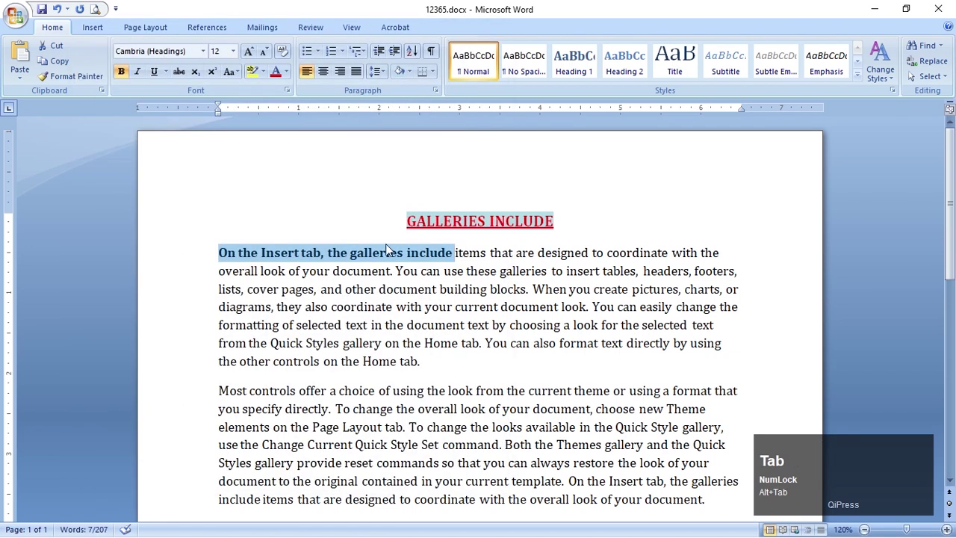
{"action": "left_click_drag", "start_coordinate": [491, 254], "coordinate": [668, 254]}
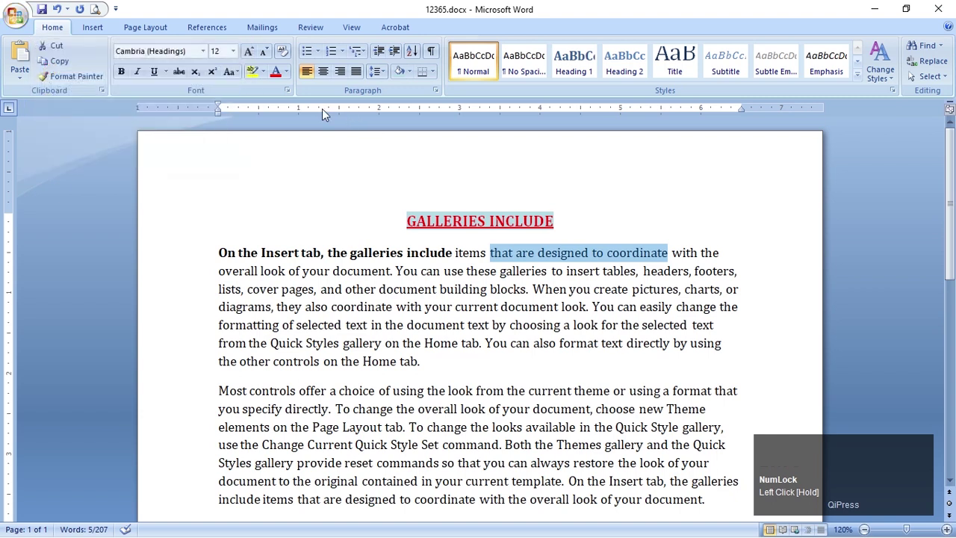
{"action": "left_click", "coordinate": [138, 72]}
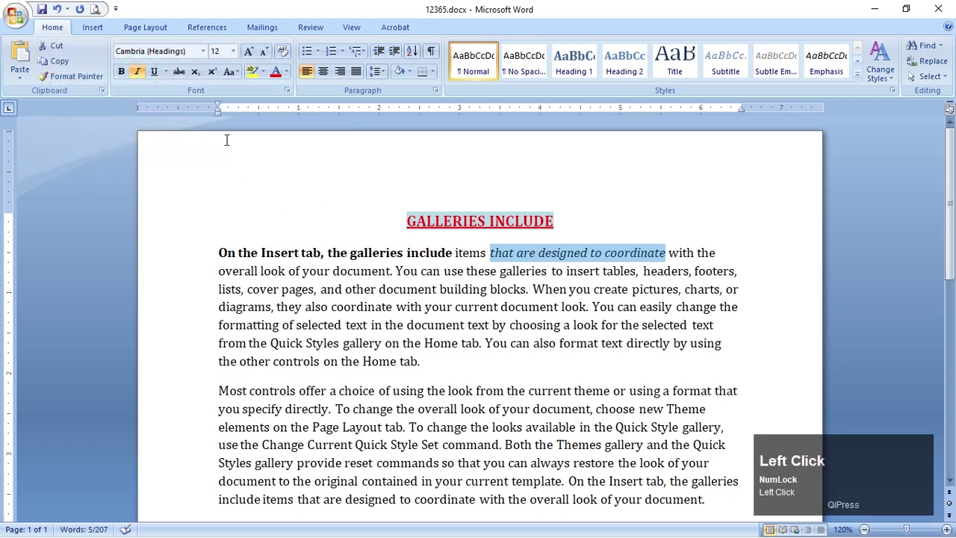
{"action": "left_click", "coordinate": [154, 72]}
Compare with the reference picture and select both body paragraphs
{"action": "key", "text": "alt+Tab"}
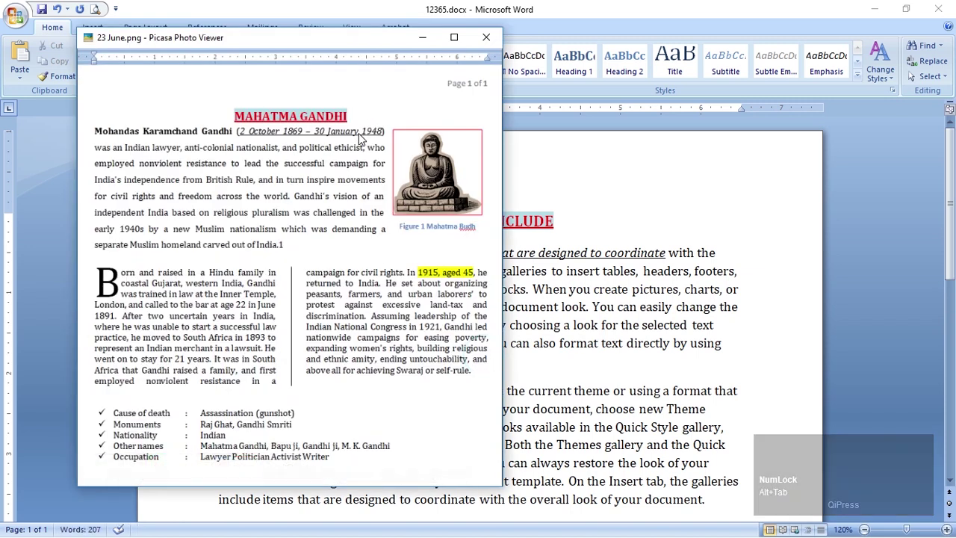
{"action": "left_click", "coordinate": [595, 289]}
{"action": "key", "text": "alt+Tab"}
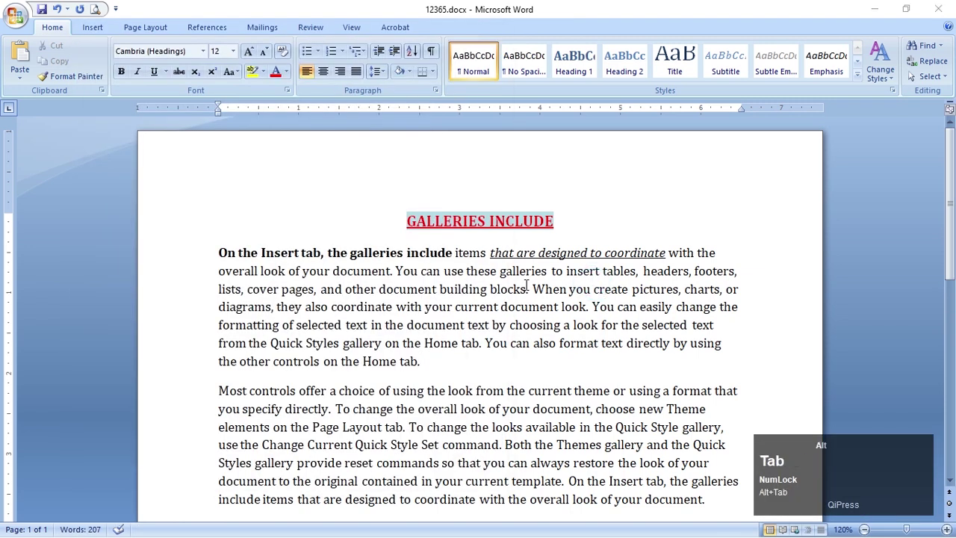
{"action": "left_click", "coordinate": [630, 332]}
{"action": "scroll", "coordinate": [631, 329], "scroll_direction": "down", "scroll_amount": 1}
{"action": "left_click_drag", "start_coordinate": [180, 214], "coordinate": [239, 459]}
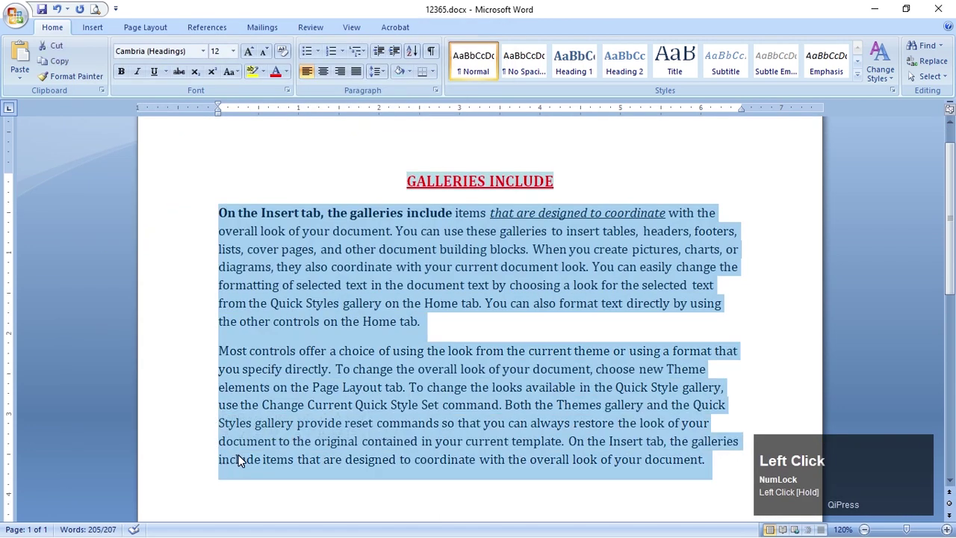
Justify the two selected body paragraphs with Ctrl+J and compare with the reference
{"action": "key", "text": "ctrl+j"}
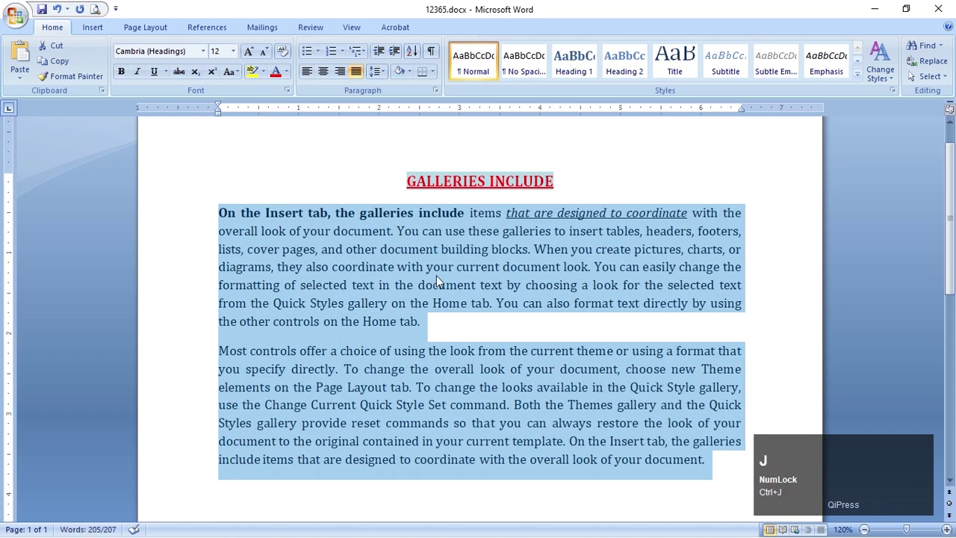
{"action": "left_click", "coordinate": [436, 277]}
{"action": "key", "text": "alt+Tab"}
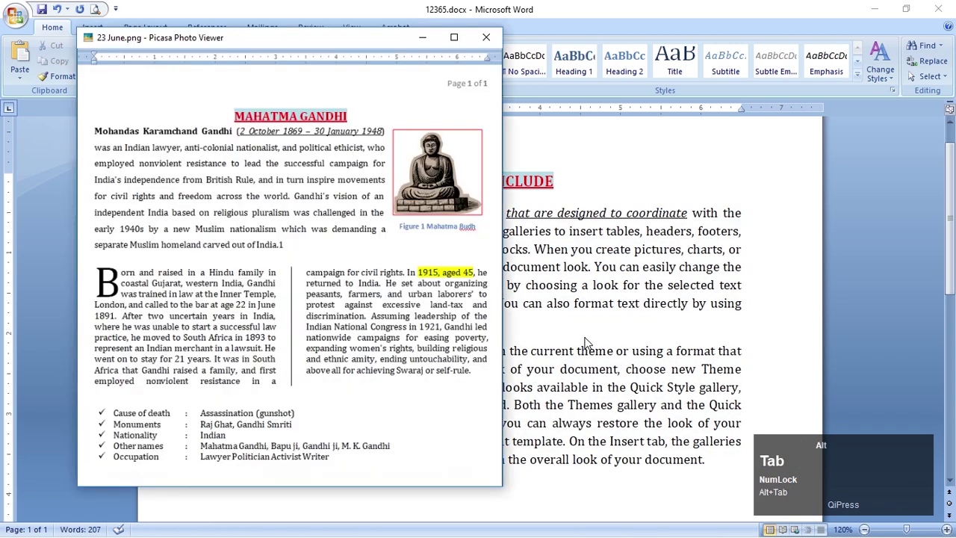
{"action": "left_click", "coordinate": [622, 276]}
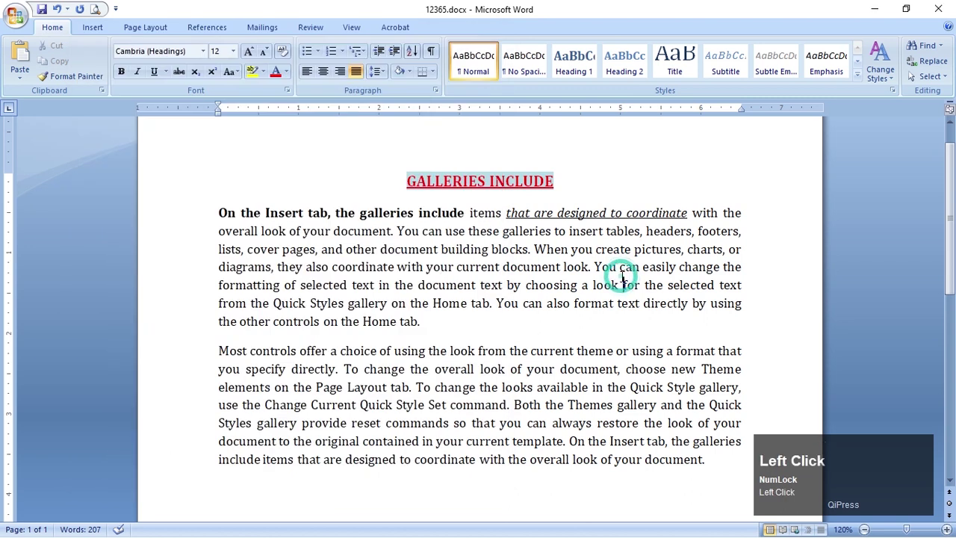
{"action": "scroll", "coordinate": [622, 276], "scroll_direction": "up", "scroll_amount": 1}
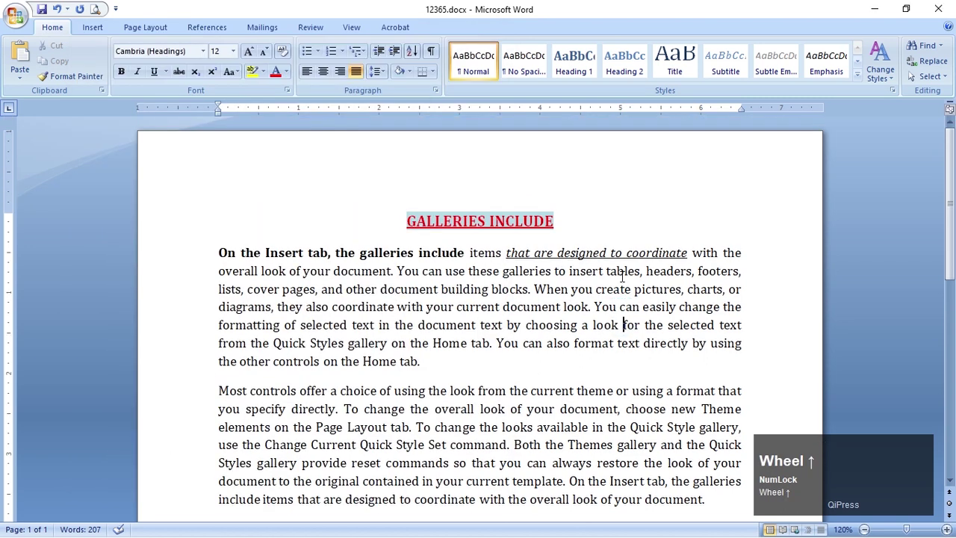
Insert the Bold Numbers 3 'Page 1 of 1' number at the top right of the header
{"action": "double_click", "coordinate": [559, 153]}
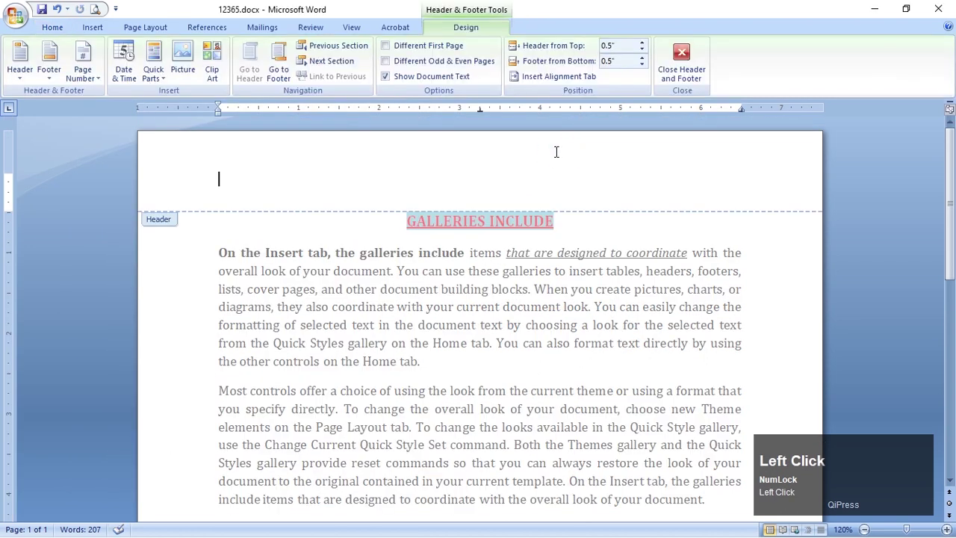
{"action": "left_click", "coordinate": [74, 73]}
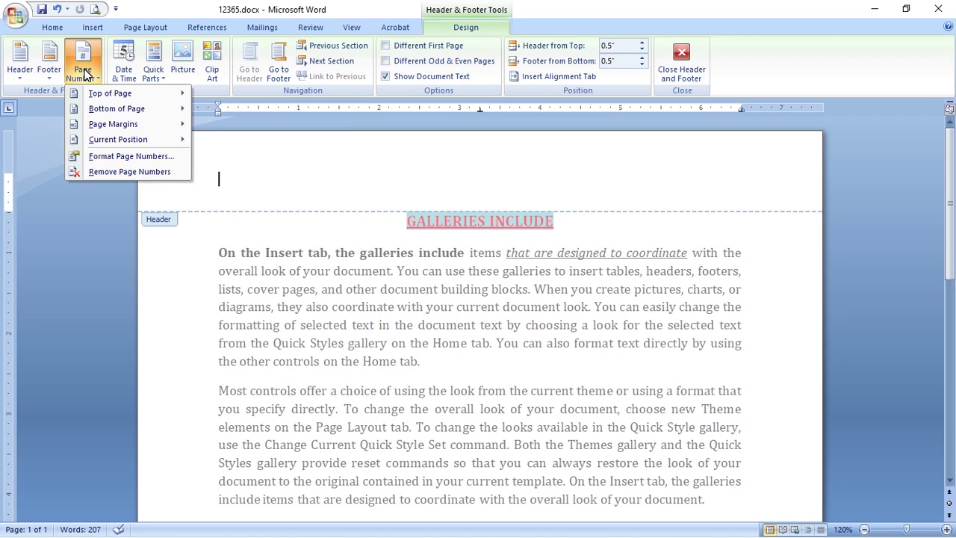
{"action": "mouse_move", "coordinate": [101, 93]}
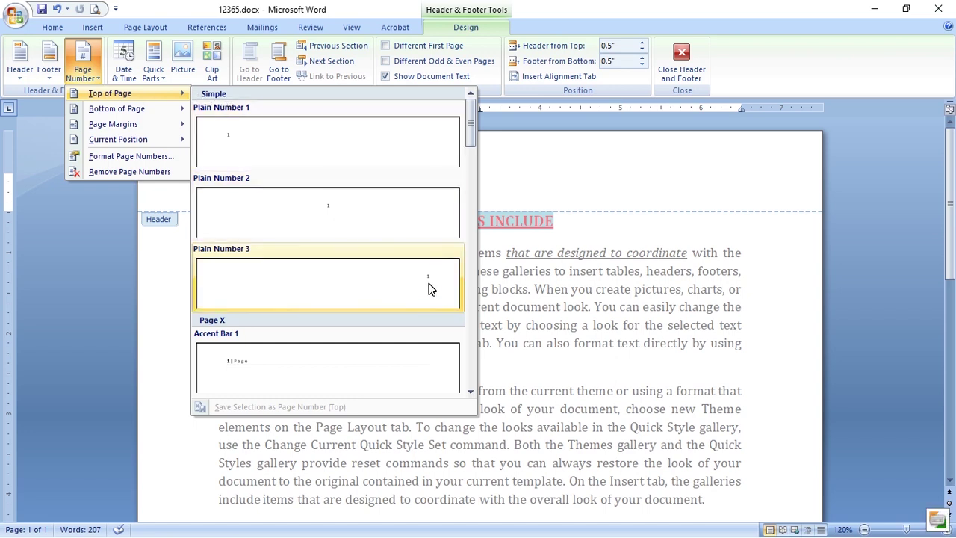
{"action": "scroll", "coordinate": [429, 289], "scroll_direction": "down", "scroll_amount": 3}
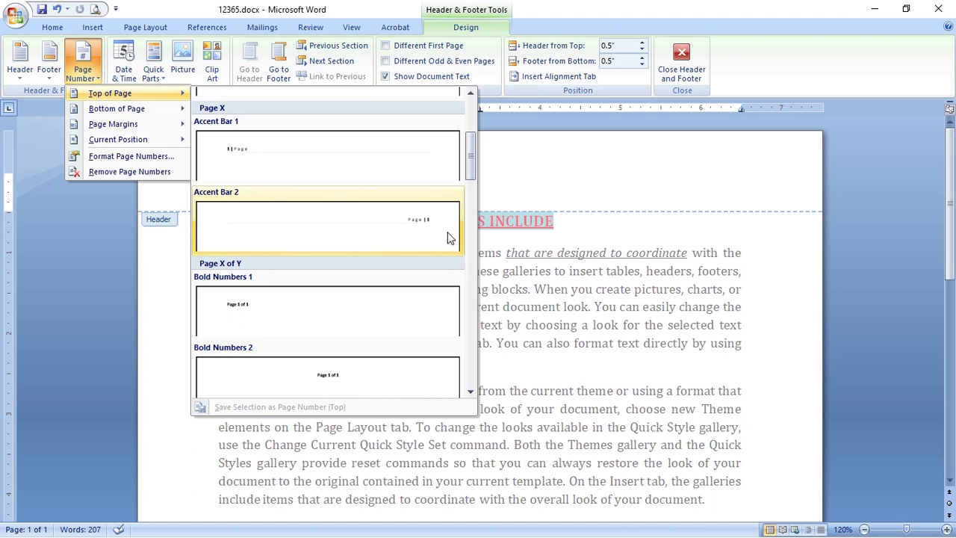
{"action": "scroll", "coordinate": [423, 277], "scroll_direction": "down", "scroll_amount": 6}
{"action": "scroll", "coordinate": [431, 273], "scroll_direction": "up", "scroll_amount": 3}
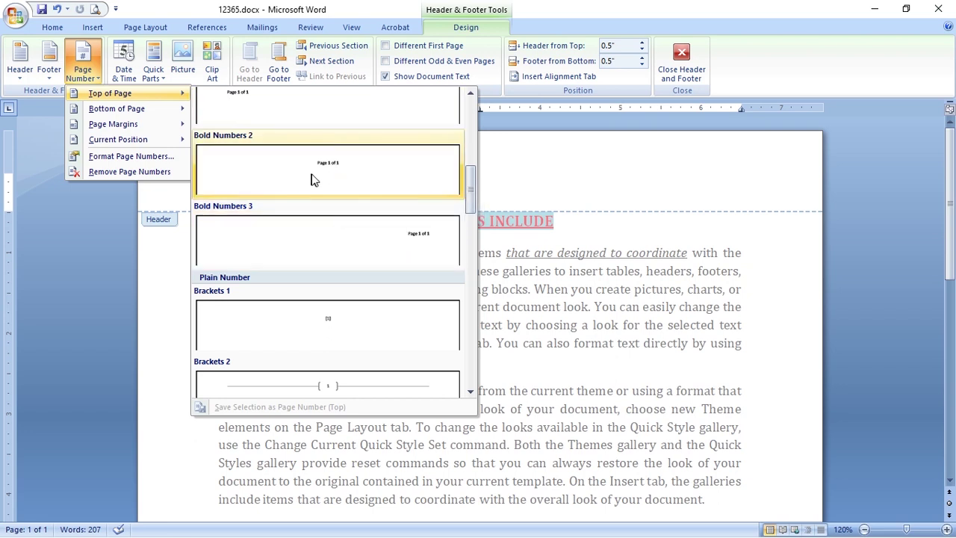
{"action": "left_click", "coordinate": [445, 237]}
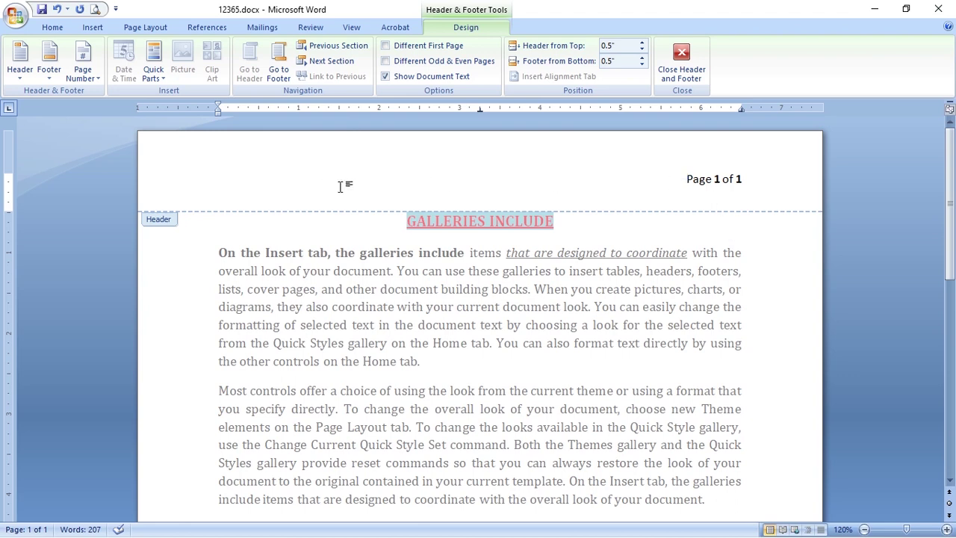
{"action": "left_click", "coordinate": [303, 181]}
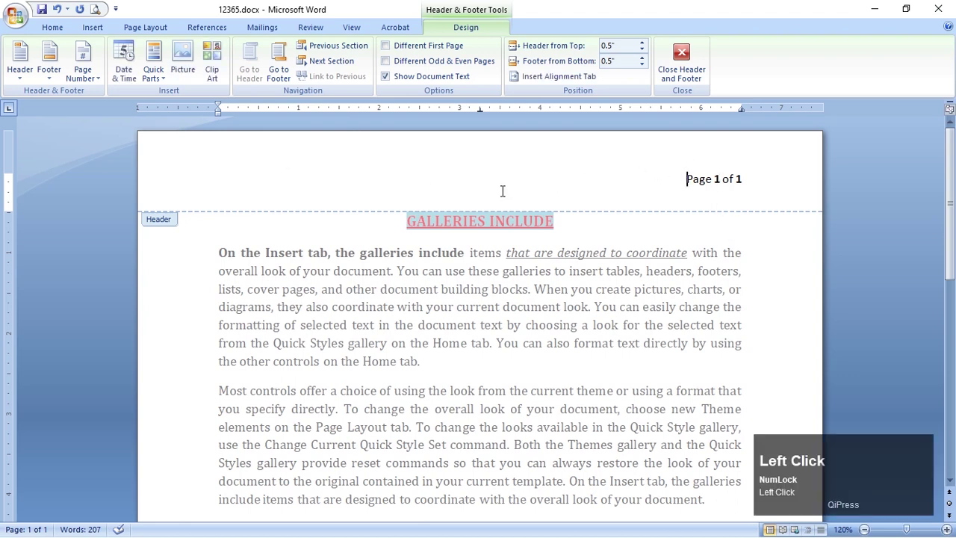
Undo the page number, try test text and Tab alignment in the header, then delete it
{"action": "left_click", "coordinate": [717, 176]}
{"action": "key", "text": "ctrl+z"}
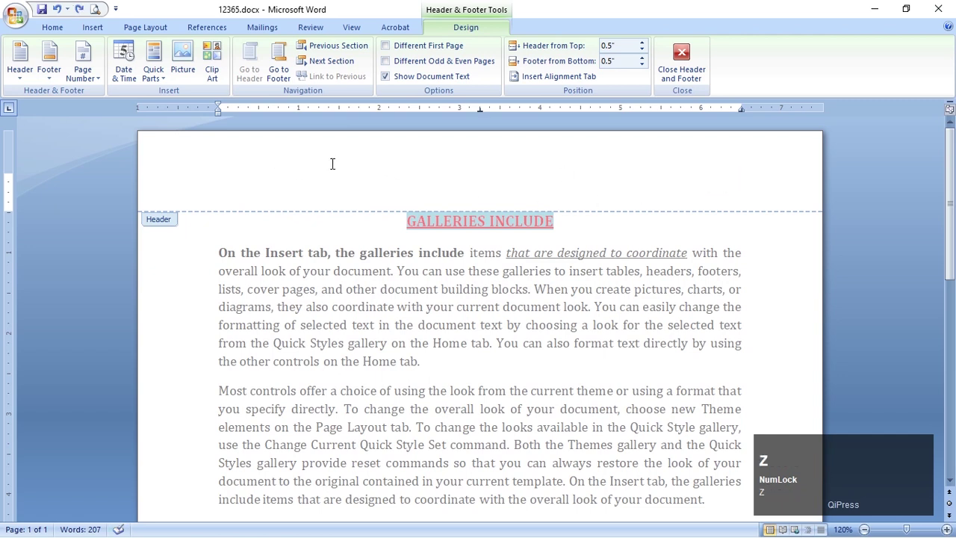
{"action": "type", "text": "Gdk;l"}
{"action": "type", "text": "dfgdfgl;'"}
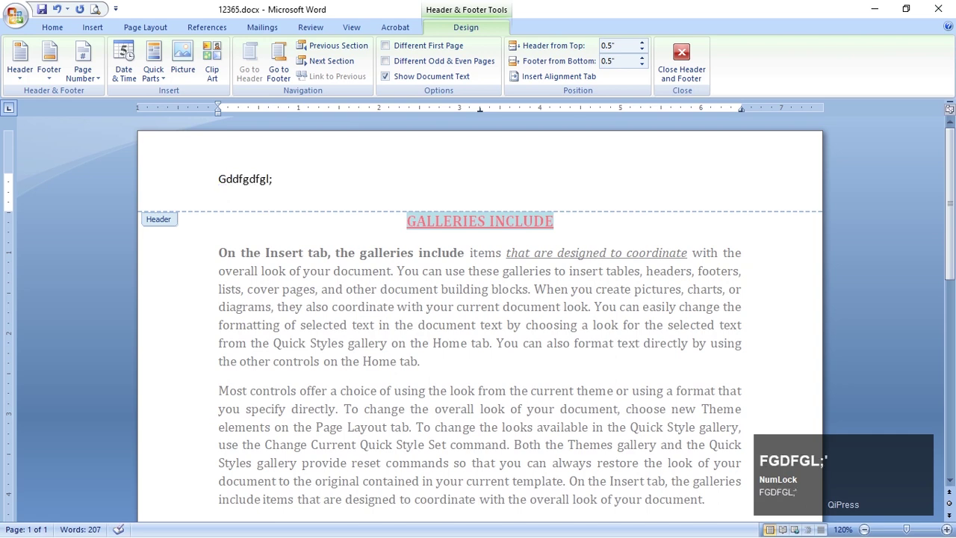
{"action": "left_click", "coordinate": [218, 179]}
{"action": "key", "text": "Tab"}
{"action": "key", "text": "Tab"}
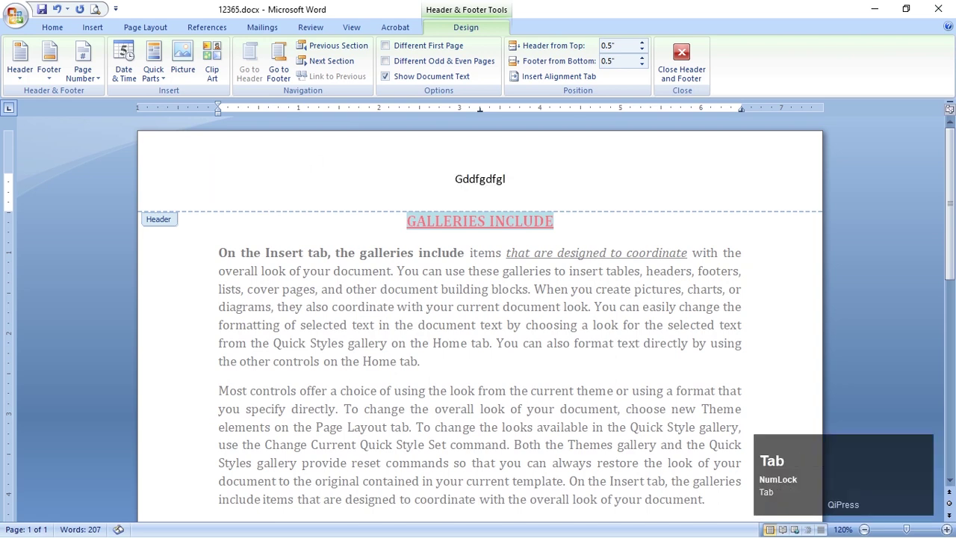
{"action": "key", "text": "ctrl+z"}
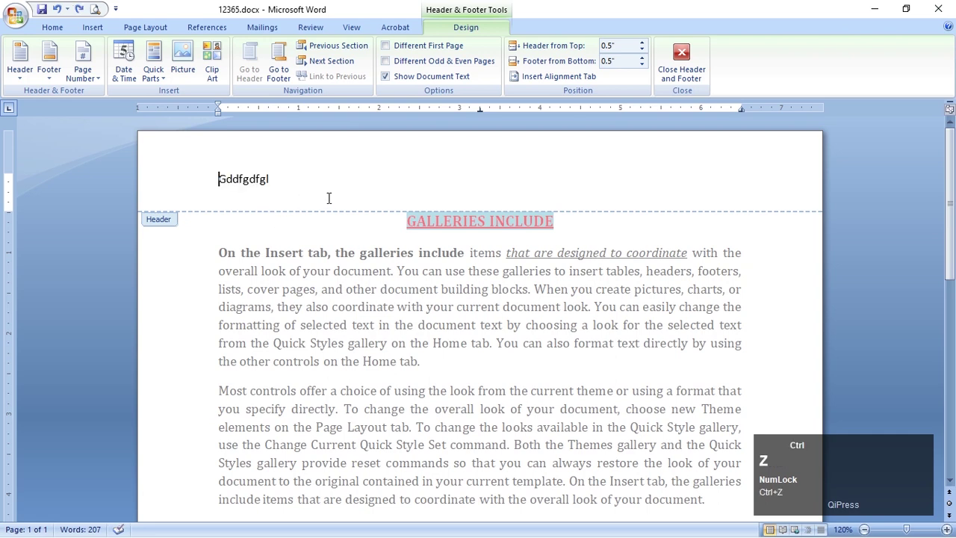
{"action": "triple_click", "coordinate": [325, 197]}
{"action": "key", "text": "Delete"}
{"action": "left_click_drag", "start_coordinate": [234, 186], "coordinate": [181, 152]}
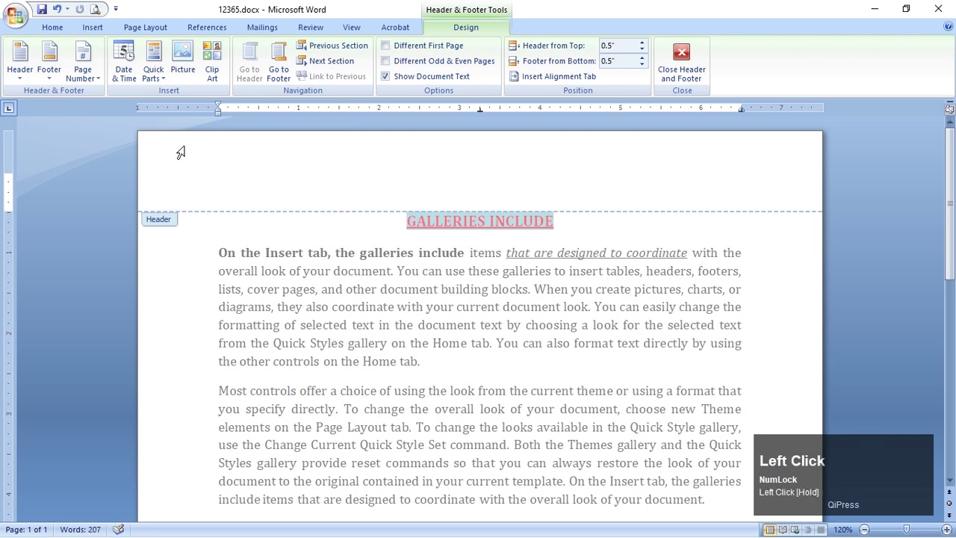
Reinsert the Bold Numbers 3 'Page 1 of 1' page number and close header editing
{"action": "left_click", "coordinate": [83, 67]}
{"action": "scroll", "coordinate": [340, 271], "scroll_direction": "down", "scroll_amount": 1}
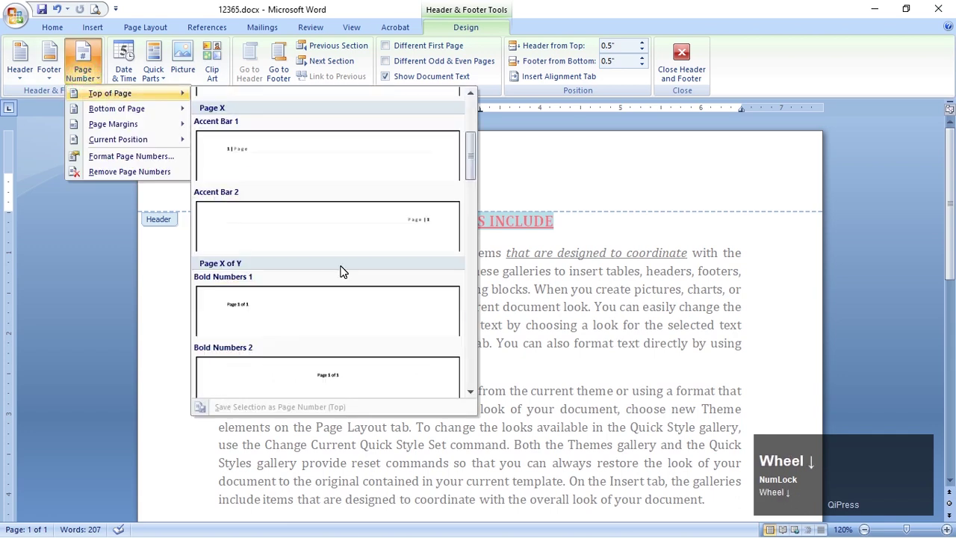
{"action": "scroll", "coordinate": [339, 271], "scroll_direction": "down", "scroll_amount": 2}
{"action": "scroll", "coordinate": [346, 267], "scroll_direction": "up", "scroll_amount": 1}
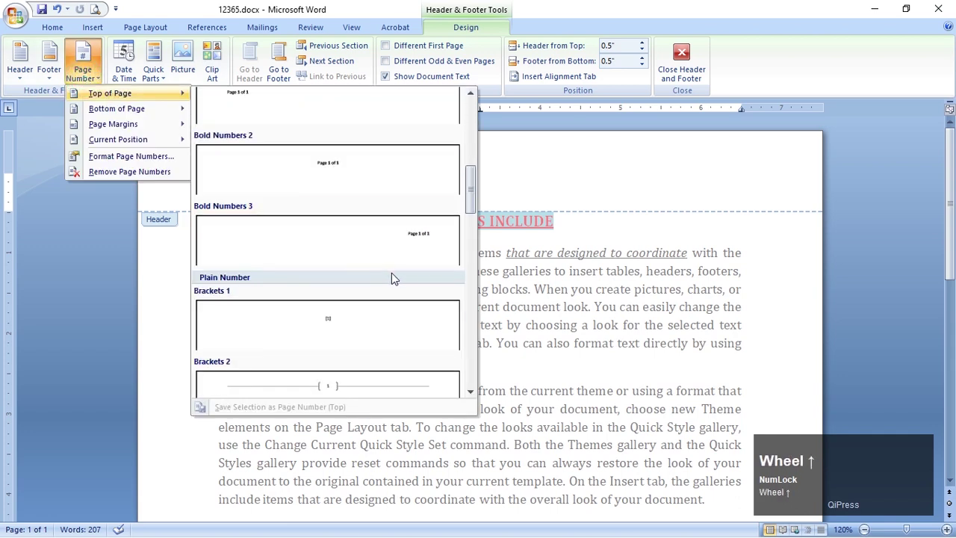
{"action": "left_click", "coordinate": [429, 236]}
{"action": "left_click", "coordinate": [700, 280]}
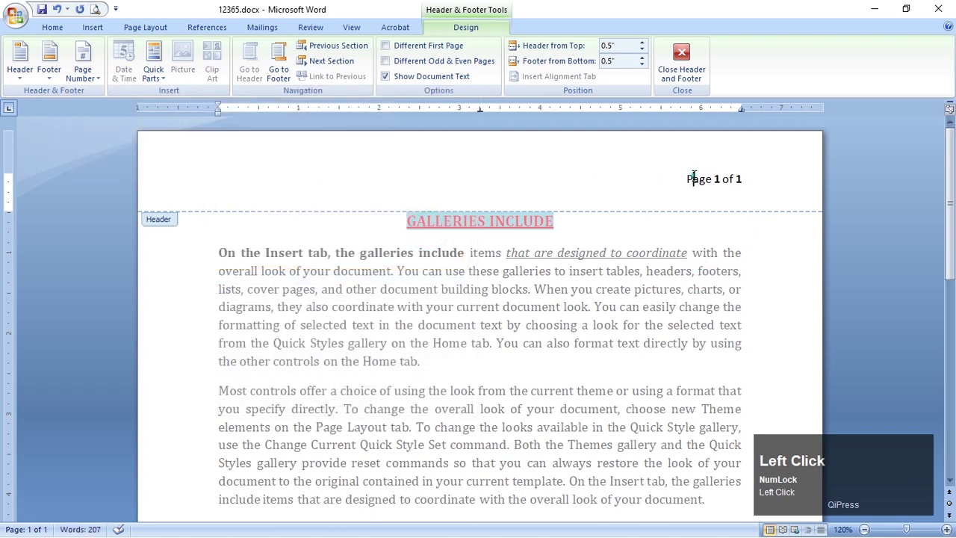
{"action": "double_click", "coordinate": [717, 303]}
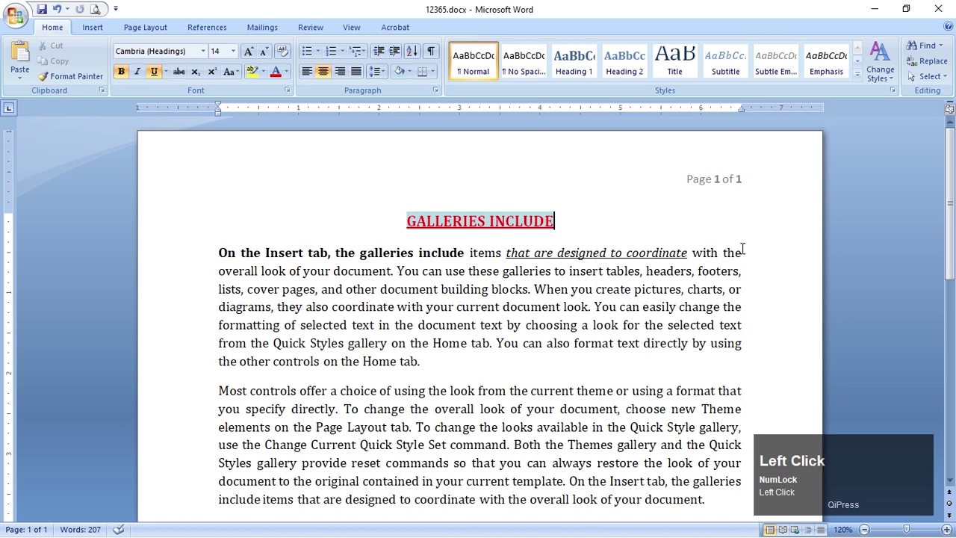
{"action": "key", "text": "alt+Tab"}
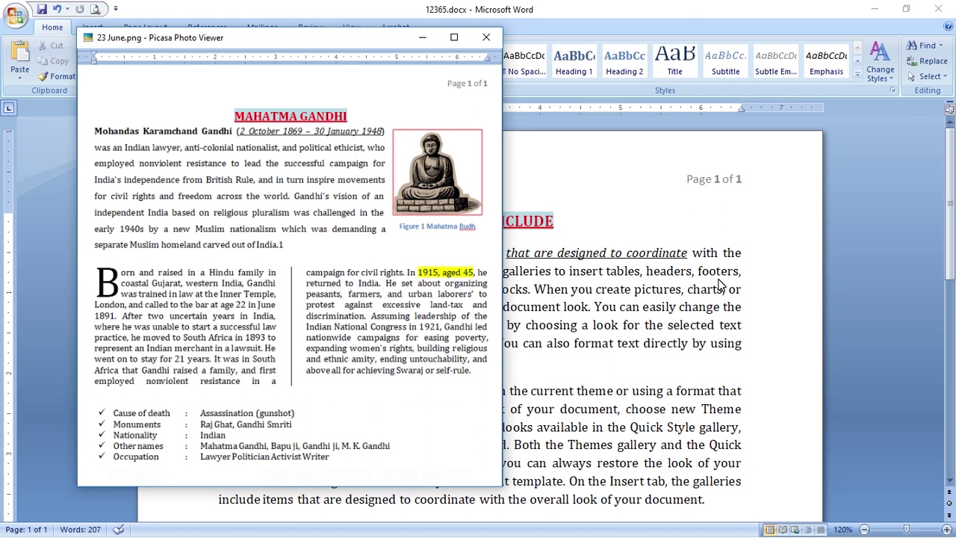
Back in Word, run a Clip Art search from the Insert tab to list available clips
{"action": "left_click", "coordinate": [726, 327]}
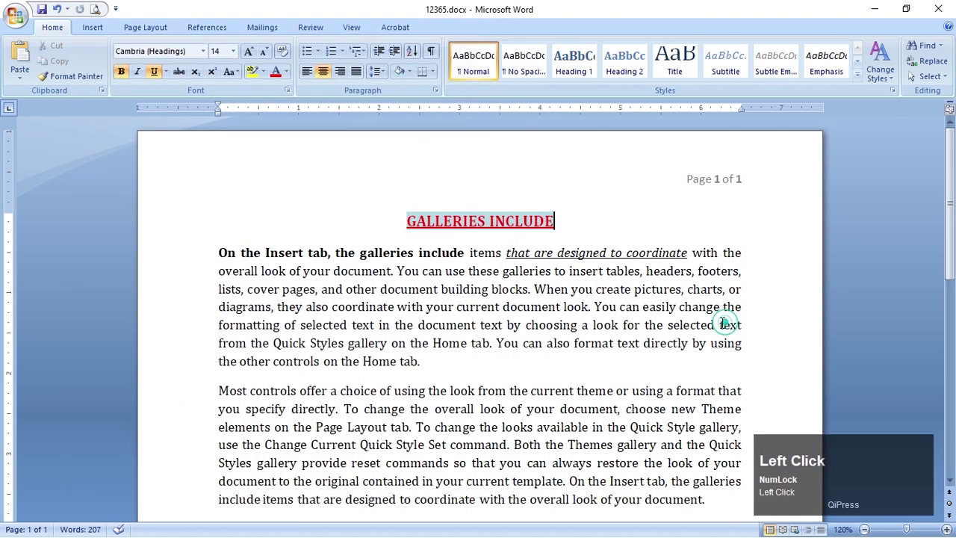
{"action": "left_click", "coordinate": [107, 33]}
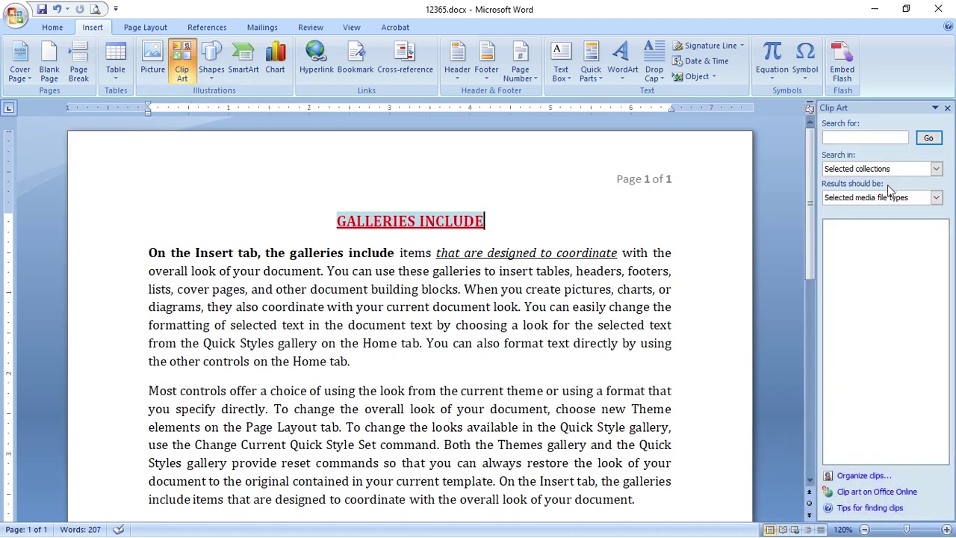
{"action": "left_click", "coordinate": [889, 137]}
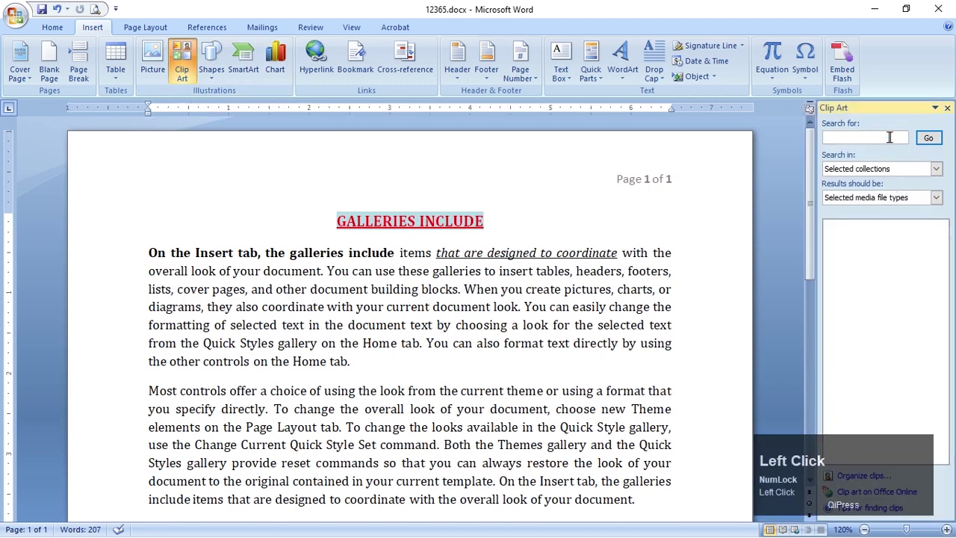
{"action": "left_click", "coordinate": [927, 139]}
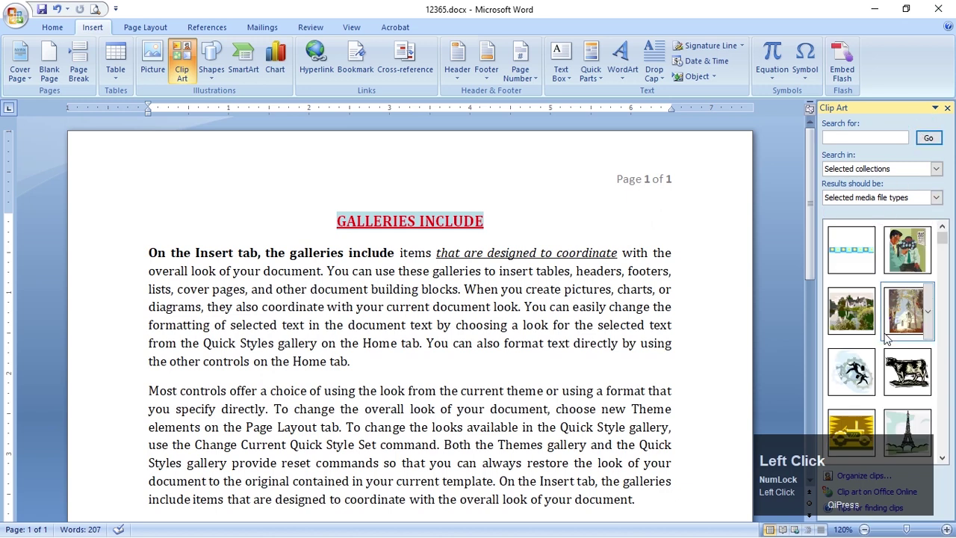
Scroll through the clip results and insert the seated Buddha clip art
{"action": "left_click_drag", "start_coordinate": [943, 232], "coordinate": [943, 260]}
{"action": "scroll", "coordinate": [881, 321], "scroll_direction": "down", "scroll_amount": 5}
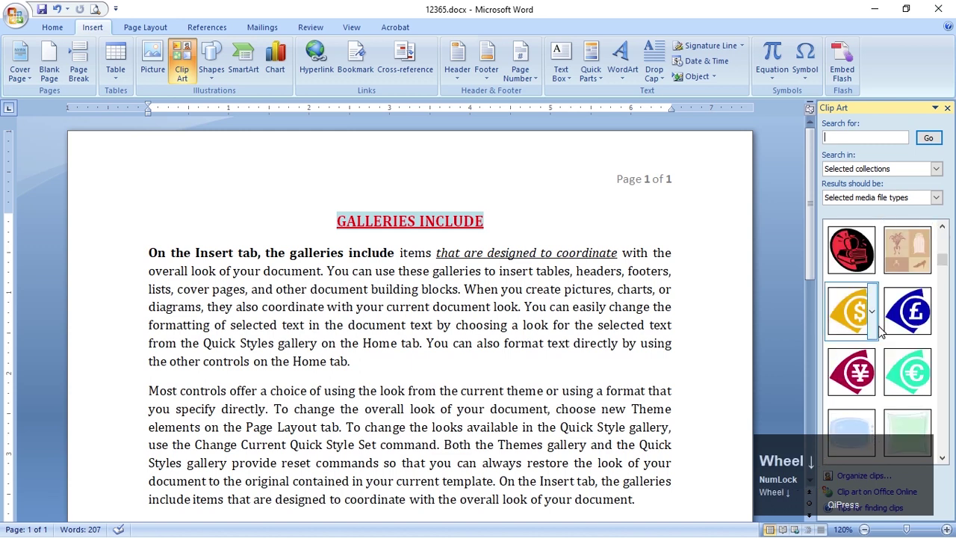
{"action": "scroll", "coordinate": [884, 361], "scroll_direction": "down", "scroll_amount": 3}
{"action": "scroll", "coordinate": [884, 361], "scroll_direction": "down", "scroll_amount": 5}
{"action": "scroll", "coordinate": [884, 361], "scroll_direction": "down", "scroll_amount": 5}
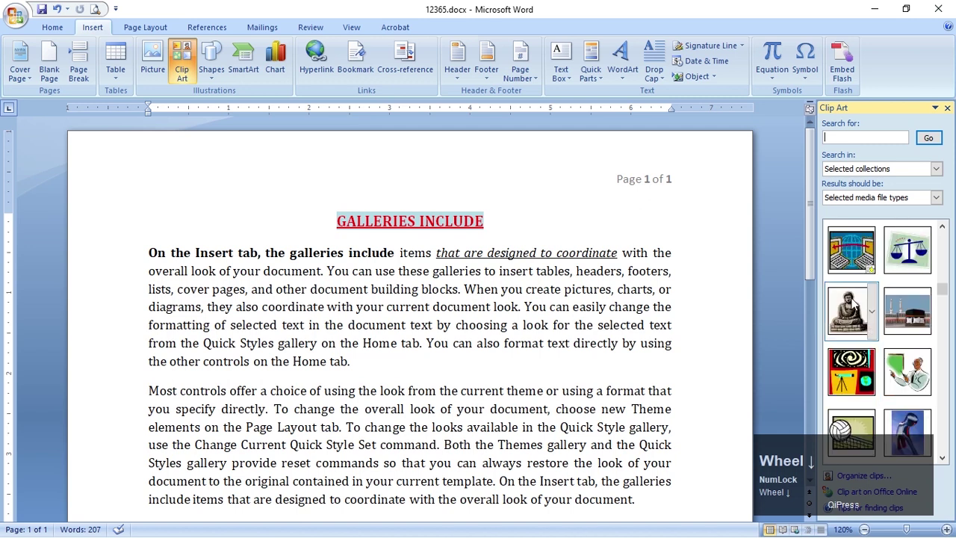
{"action": "left_click", "coordinate": [850, 317]}
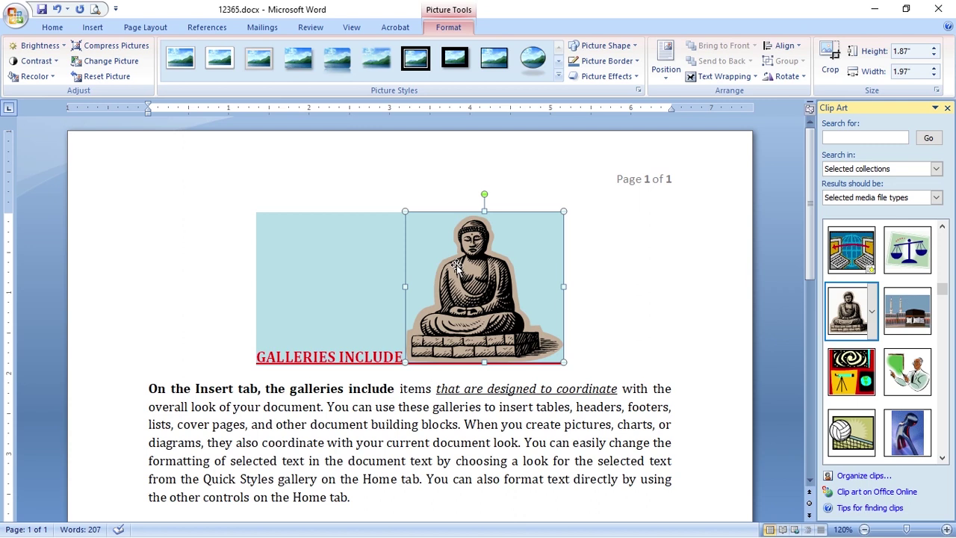
Undo the Buddha clip placed at the heading and put the cursor after "Home tab."
{"action": "key", "text": "ctrl+z"}
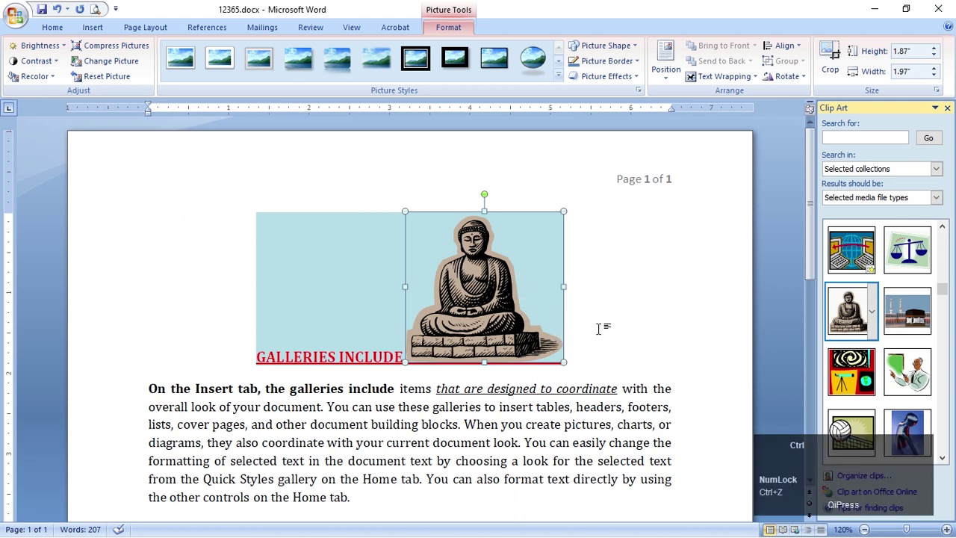
{"action": "left_click", "coordinate": [608, 377]}
{"action": "key", "text": "ctrl+z"}
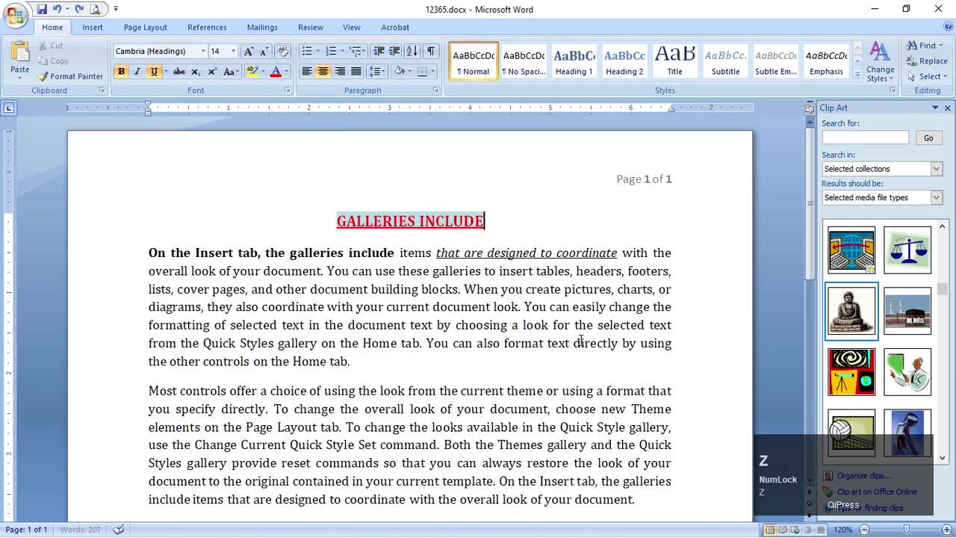
{"action": "left_click", "coordinate": [494, 354]}
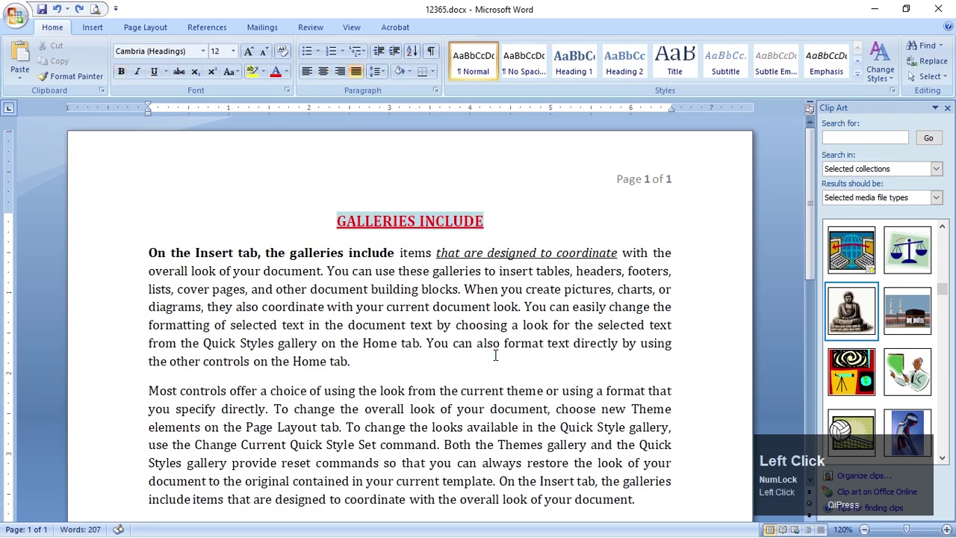
{"action": "left_click", "coordinate": [509, 214]}
{"action": "left_click", "coordinate": [452, 371]}
Insert the Buddha clip inline at the end of the first body paragraph
{"action": "left_click", "coordinate": [851, 321]}
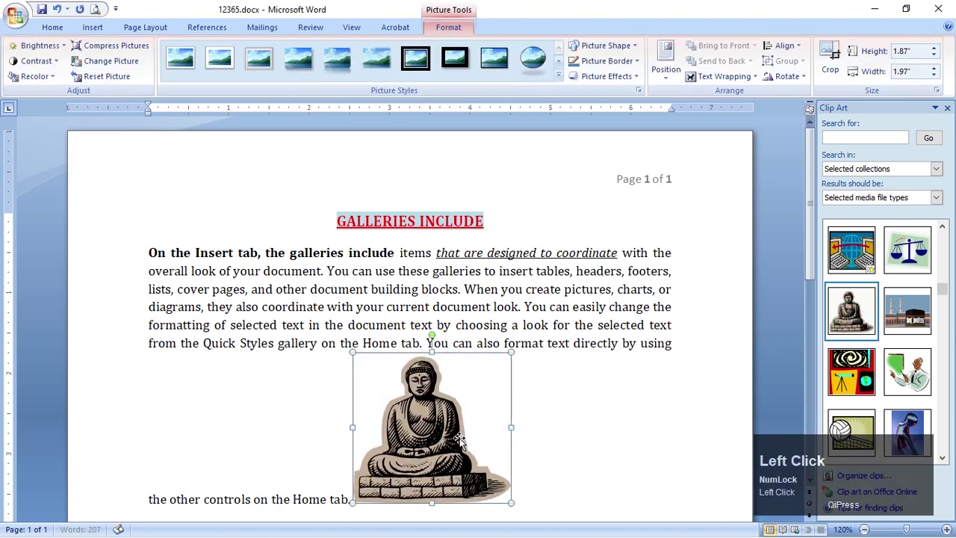
{"action": "scroll", "coordinate": [457, 440], "scroll_direction": "down", "scroll_amount": 2}
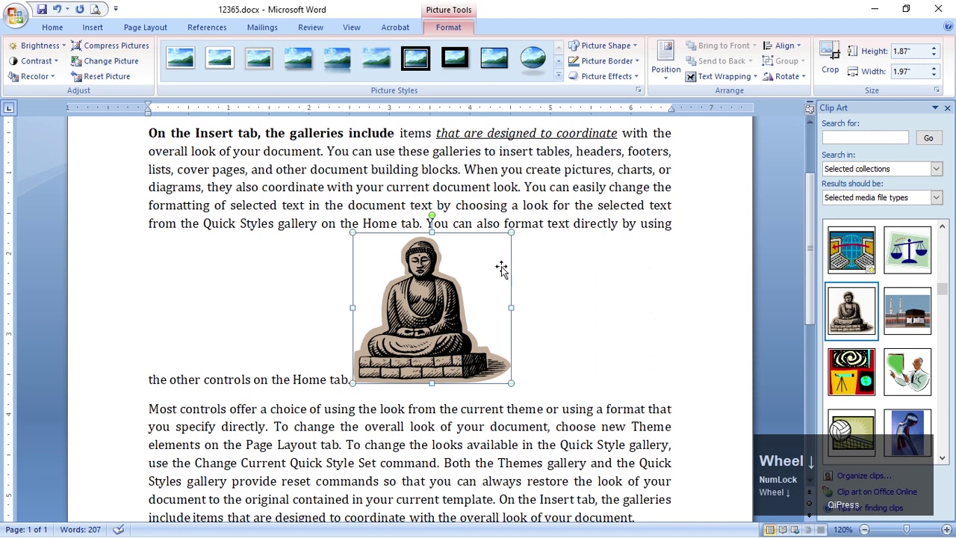
{"action": "left_click", "coordinate": [406, 318]}
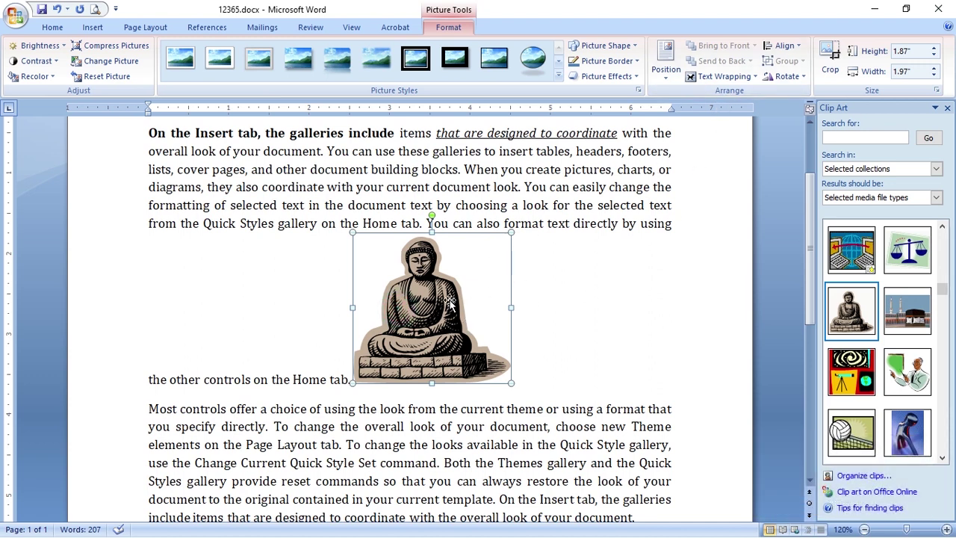
{"action": "left_click", "coordinate": [736, 78]}
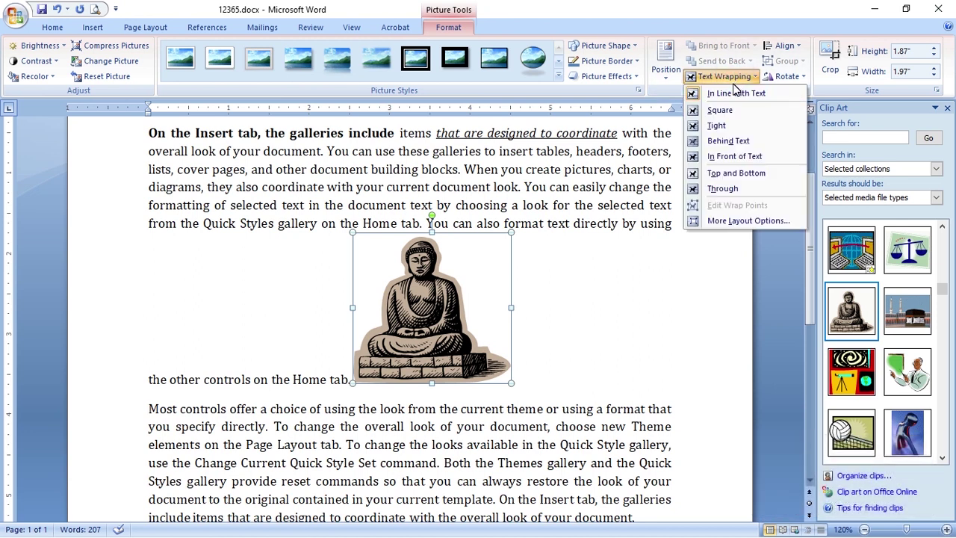
Set Square text wrapping and move the Buddha picture up and right beside the paragraph
{"action": "left_click", "coordinate": [720, 110]}
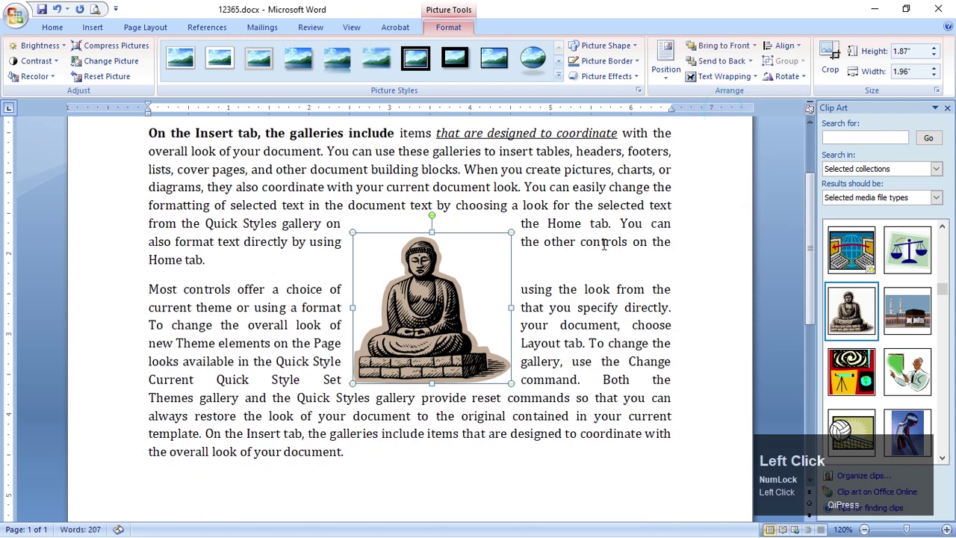
{"action": "left_click_drag", "start_coordinate": [469, 290], "coordinate": [629, 164]}
{"action": "scroll", "coordinate": [603, 209], "scroll_direction": "up", "scroll_amount": 1}
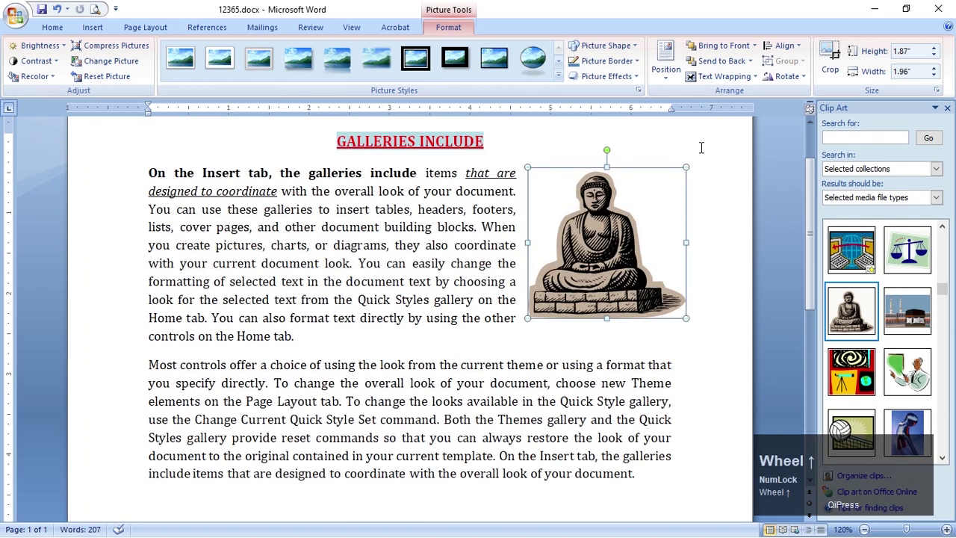
{"action": "left_click_drag", "start_coordinate": [671, 112], "coordinate": [672, 114]}
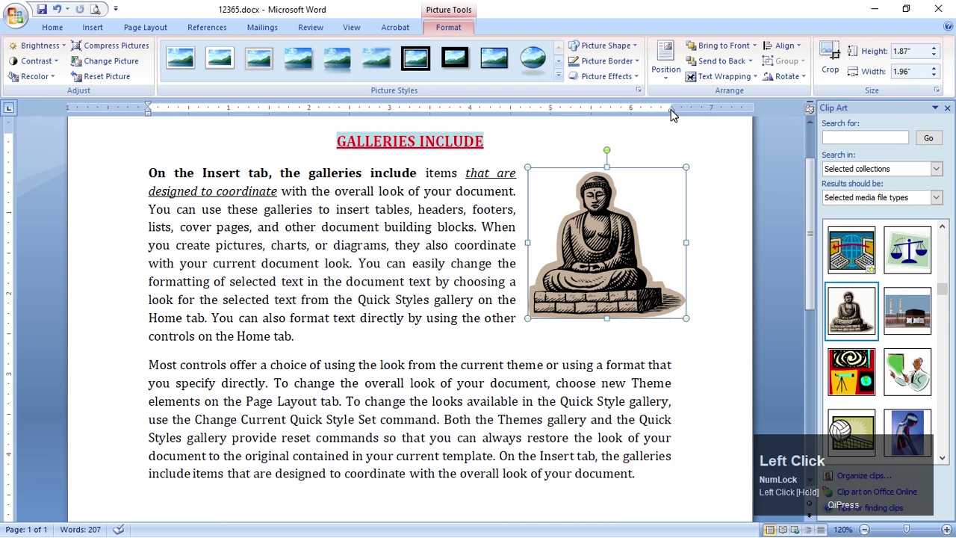
{"action": "left_click_drag", "start_coordinate": [671, 113], "coordinate": [672, 113]}
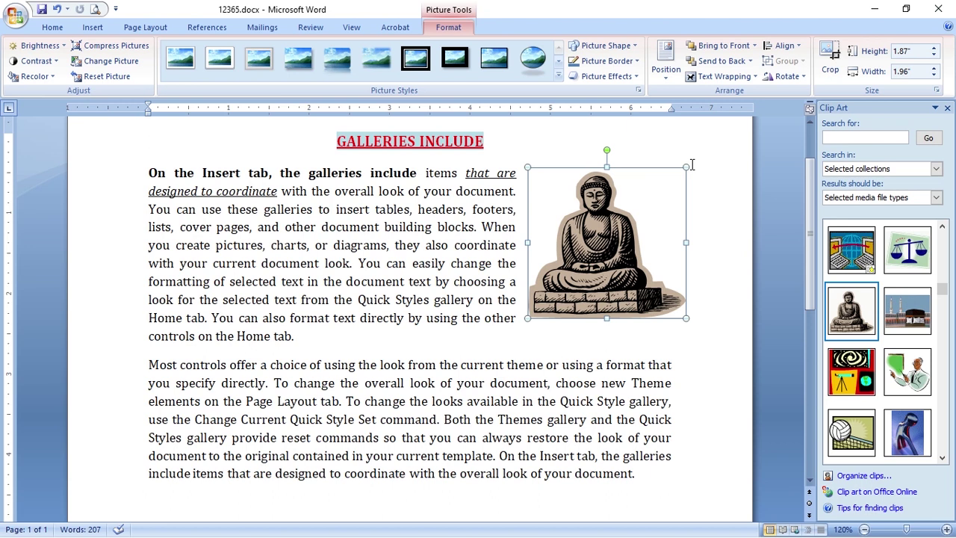
Shrink the Buddha picture to 1.68" by 1.76" and settle it beside the first paragraph
{"action": "left_click_drag", "start_coordinate": [685, 167], "coordinate": [650, 182]}
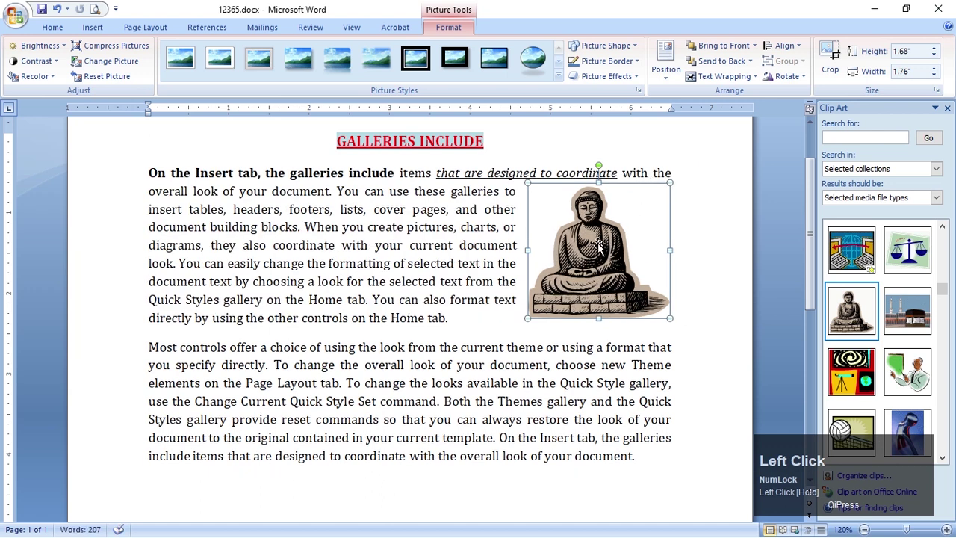
{"action": "mouse_move", "coordinate": [613, 253]}
{"action": "left_mouse_down"}
{"action": "mouse_move", "coordinate": [617, 242]}
{"action": "mouse_move", "coordinate": [620, 252]}
{"action": "left_mouse_up"}
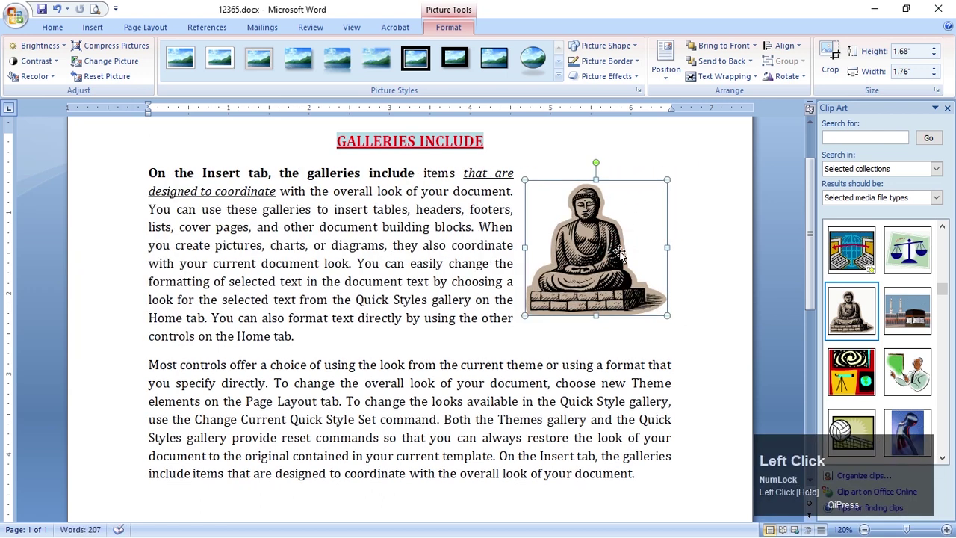
{"action": "left_click", "coordinate": [616, 252]}
{"action": "left_click", "coordinate": [458, 242]}
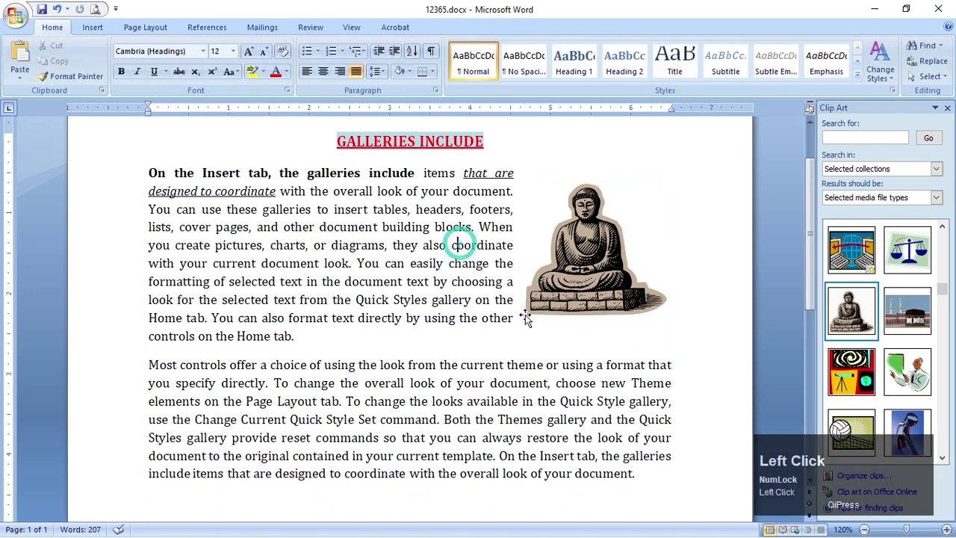
Nudge the Buddha picture up and to the right with the arrow keys
{"action": "left_click", "coordinate": [599, 216]}
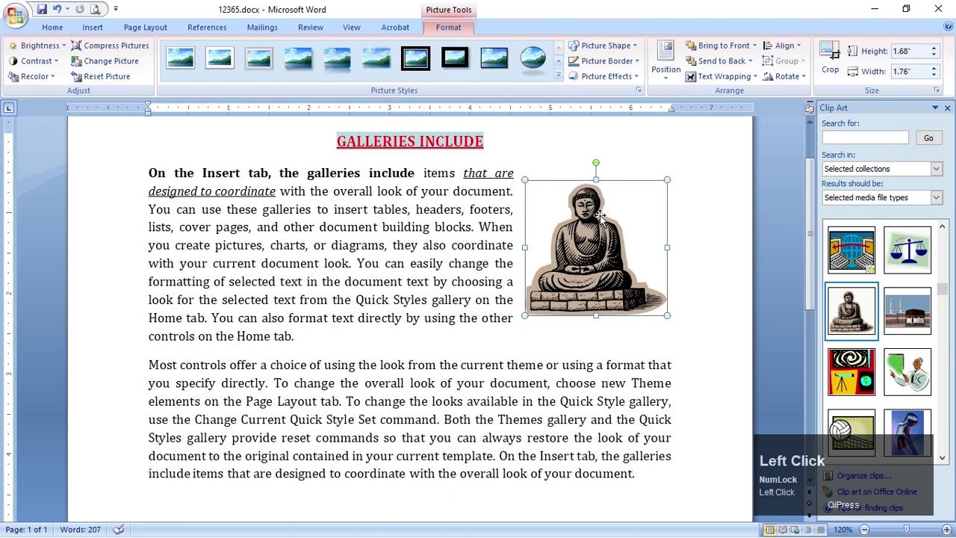
{"action": "key", "text": "Up"}
{"action": "key", "text": "Up"}
{"action": "key", "text": "Up"}
{"action": "key", "text": "Up"}
{"action": "key", "text": "Up"}
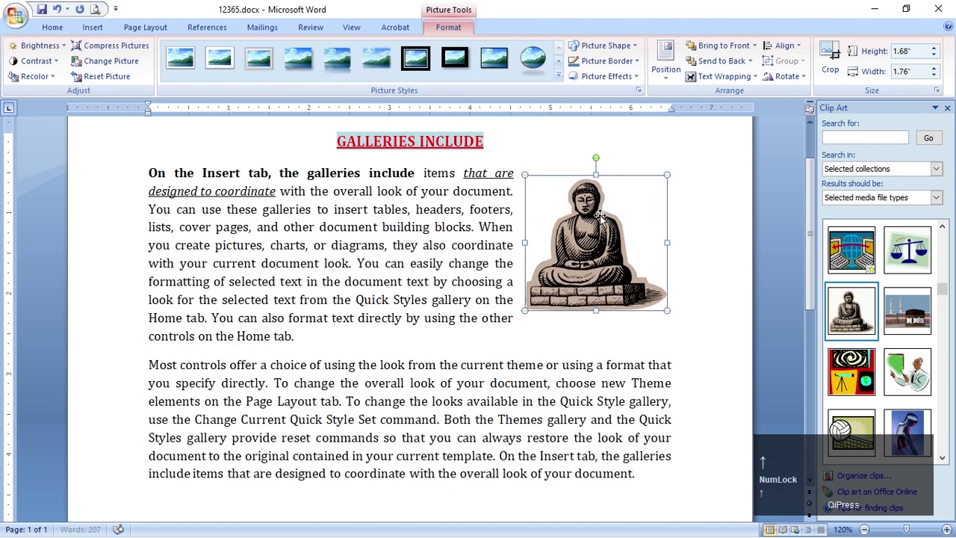
{"action": "key", "text": "Right"}
{"action": "key", "text": "Right"}
{"action": "key", "text": "Right"}
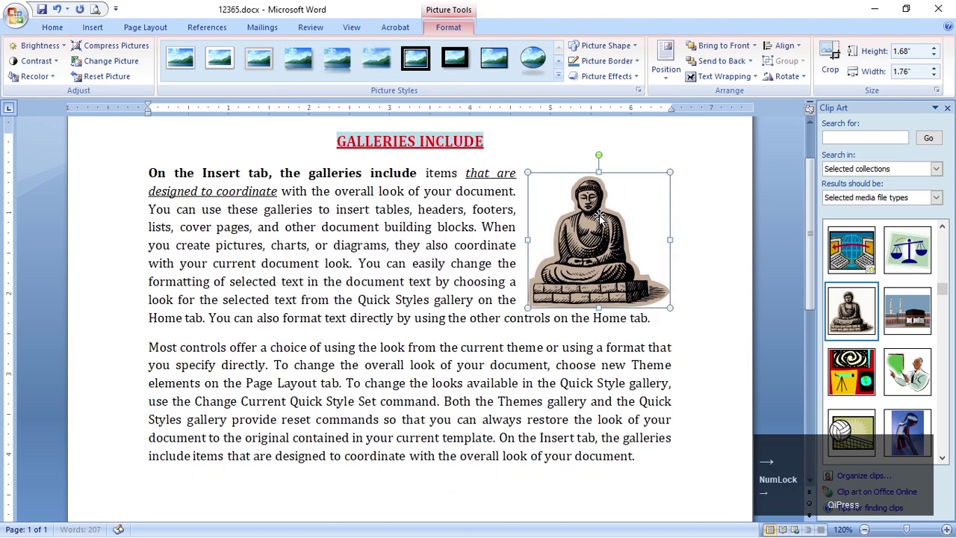
{"action": "key", "text": "Up"}
{"action": "key", "text": "Up"}
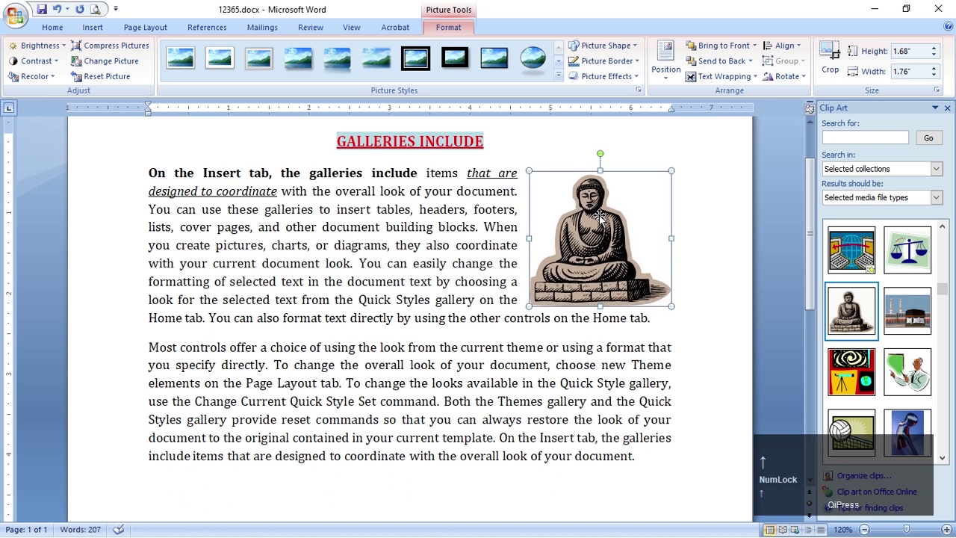
Check the picture's edge against the right margin marker and the reference page
{"action": "left_click_drag", "start_coordinate": [672, 111], "coordinate": [671, 113]}
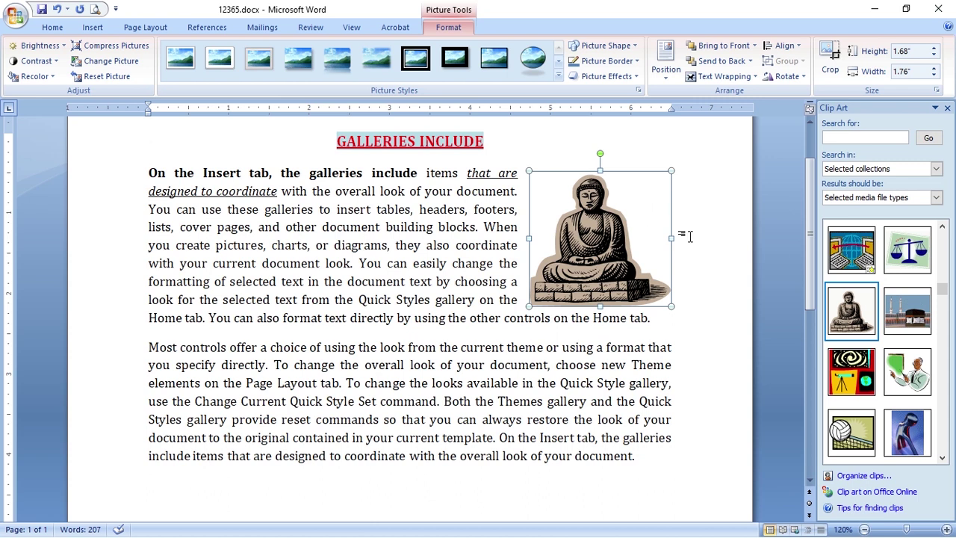
{"action": "left_click", "coordinate": [669, 109]}
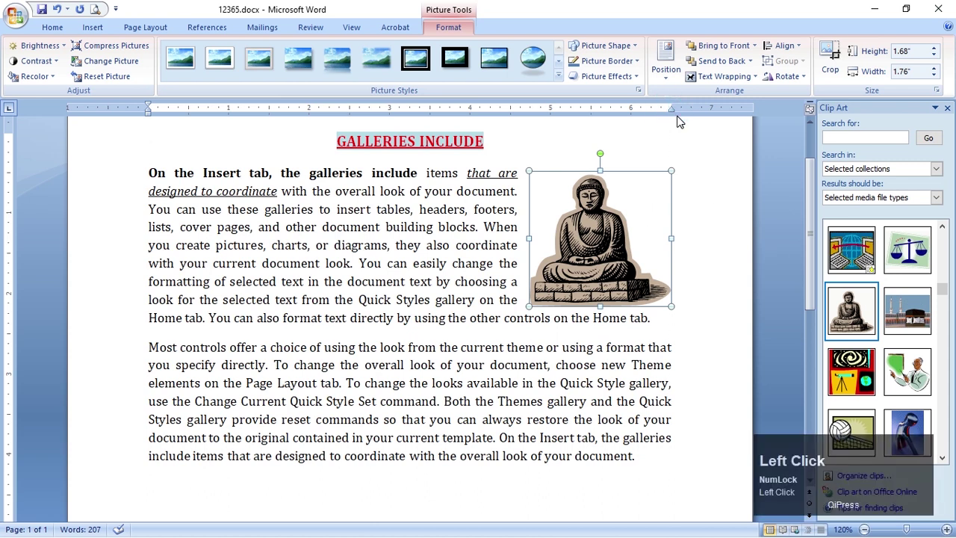
{"action": "left_click", "coordinate": [669, 109]}
{"action": "left_click_drag", "start_coordinate": [673, 110], "coordinate": [674, 113]}
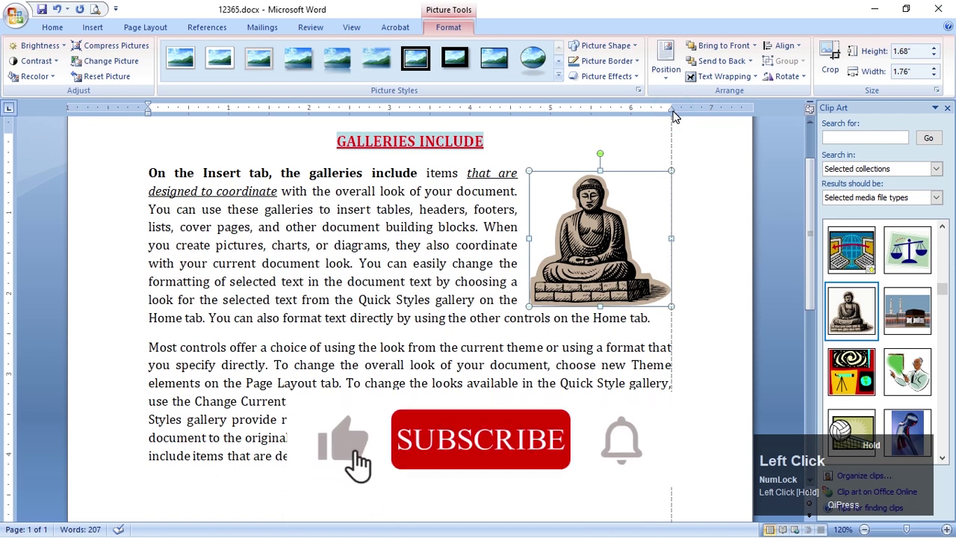
{"action": "key", "text": "alt+Tab"}
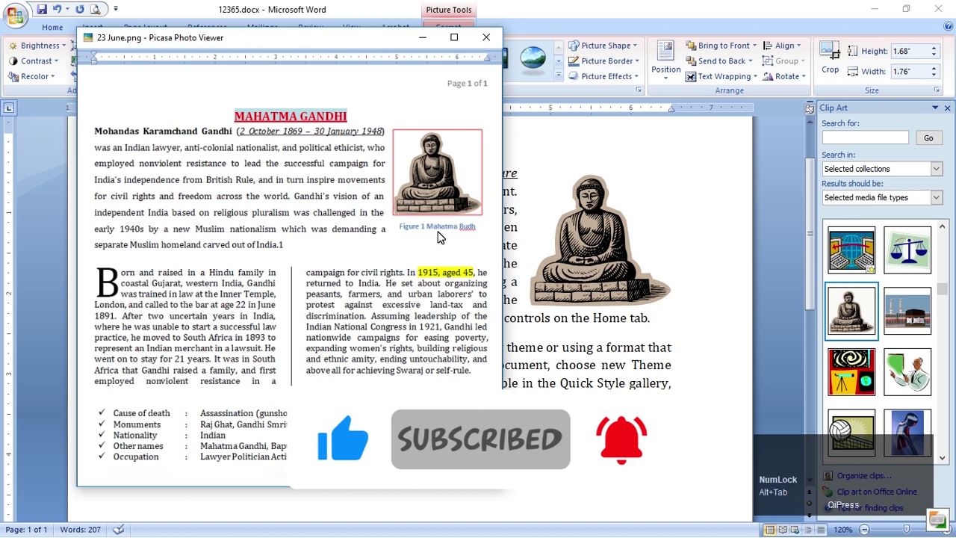
{"action": "key", "text": "alt+Tab"}
{"action": "left_click", "coordinate": [581, 240]}
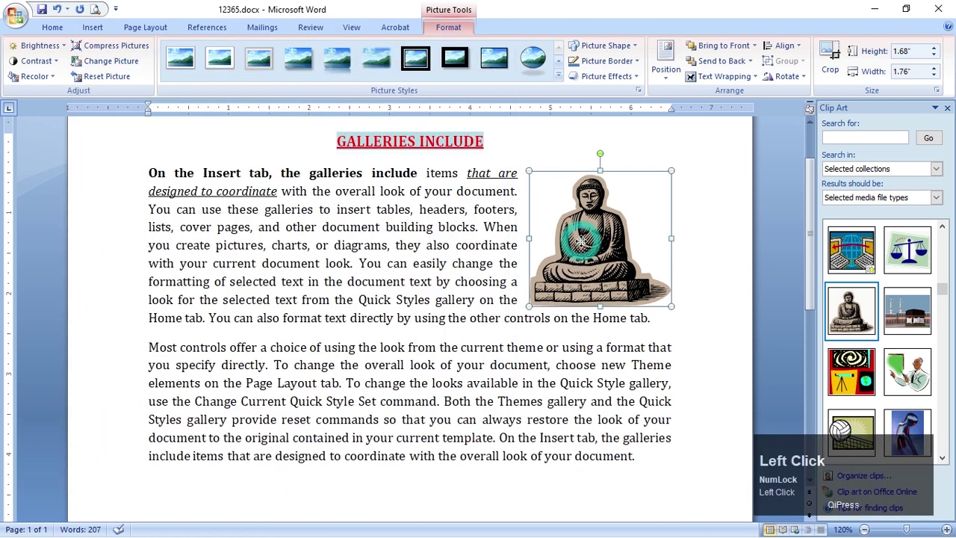
Caption the Buddha picture 'Figure 1 Mahatma Budh', positioned below the selected item
{"action": "right_click", "coordinate": [581, 240]}
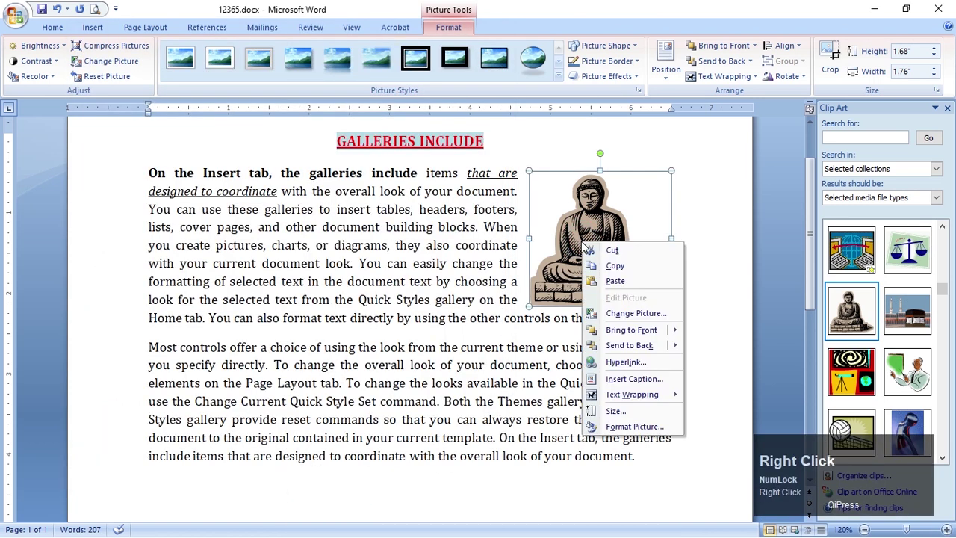
{"action": "left_click", "coordinate": [636, 380]}
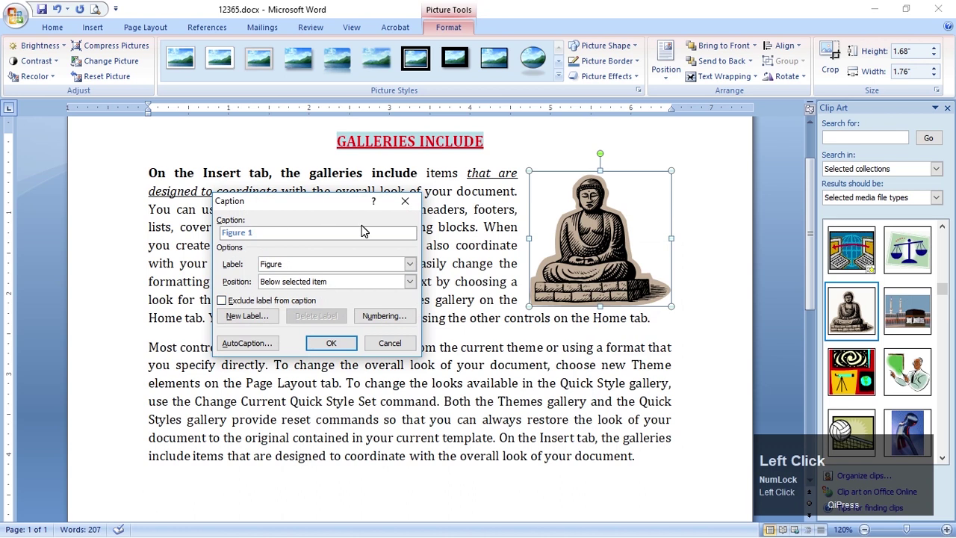
{"action": "type", "text": "mahatma B"}
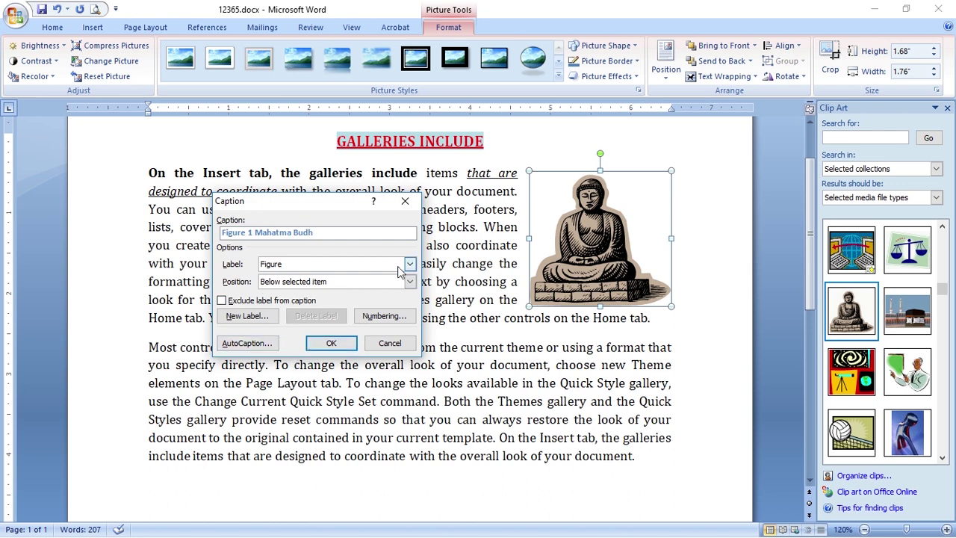
{"action": "left_click", "coordinate": [317, 288]}
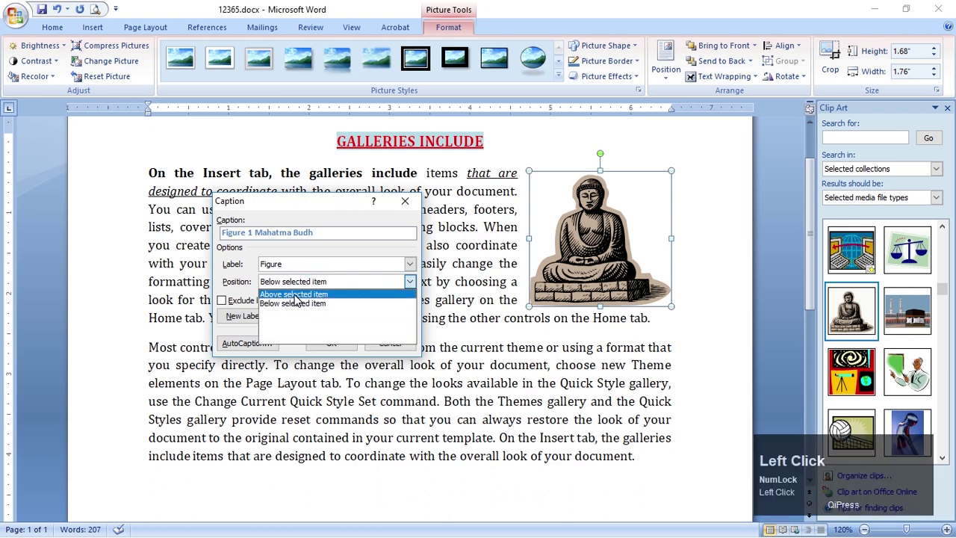
{"action": "left_click", "coordinate": [302, 302]}
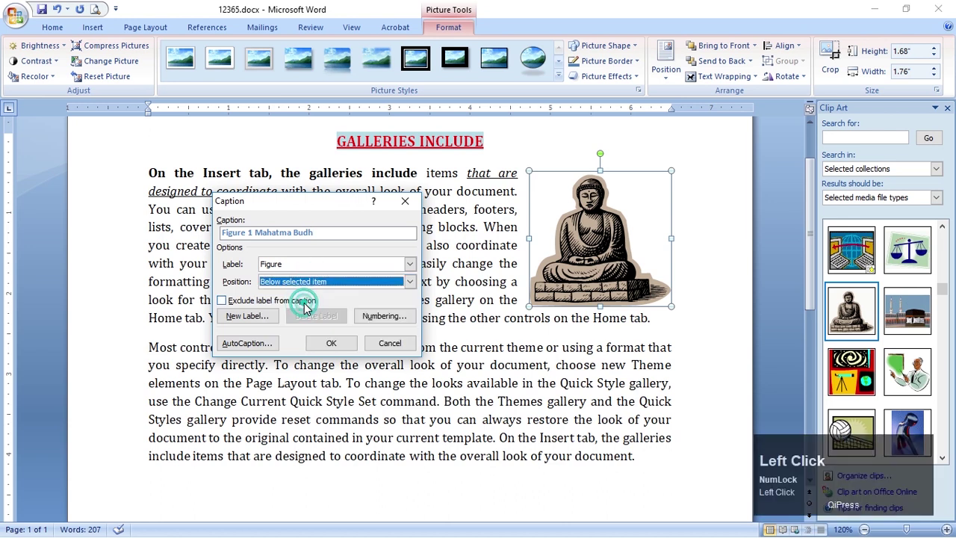
{"action": "left_click", "coordinate": [333, 345]}
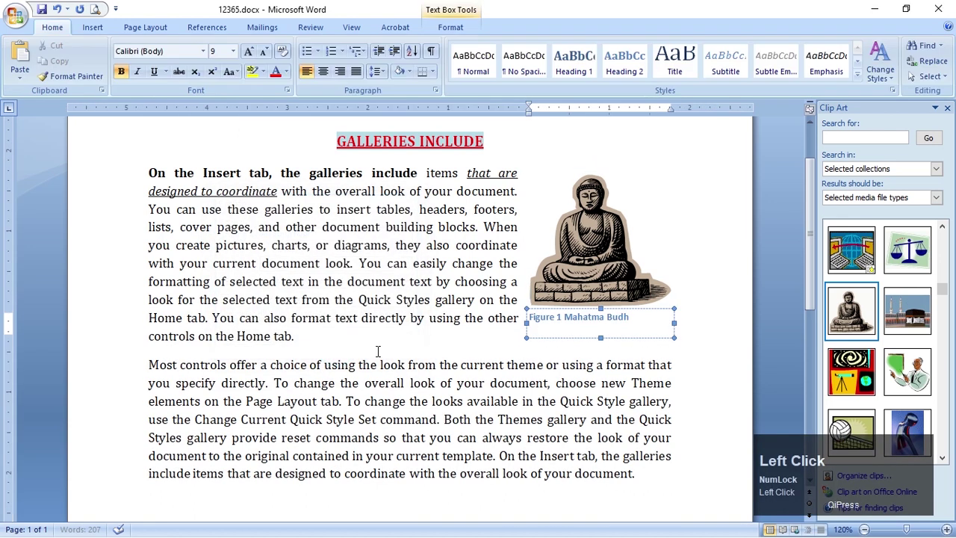
Center the 'Figure 1 Mahatma Budh' caption text
{"action": "left_click", "coordinate": [600, 333]}
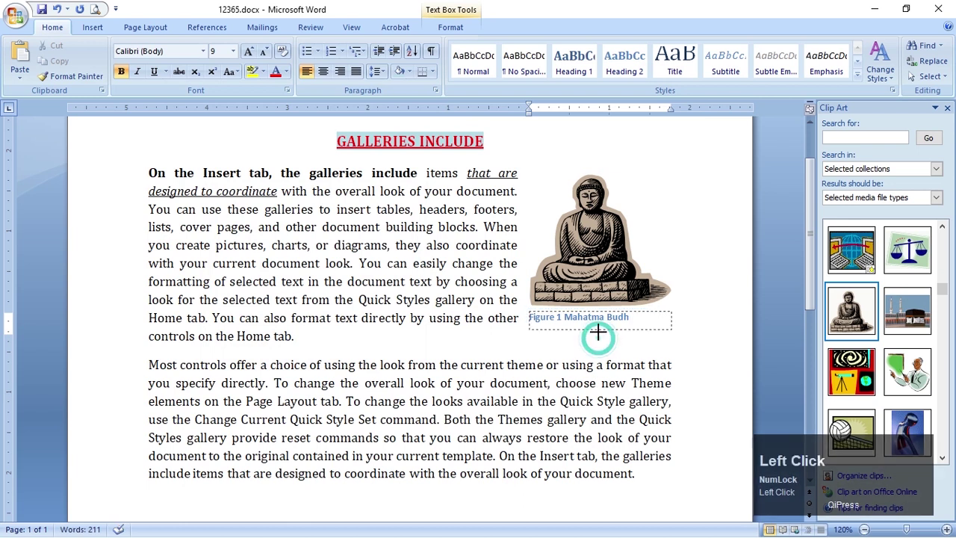
{"action": "left_click", "coordinate": [579, 320]}
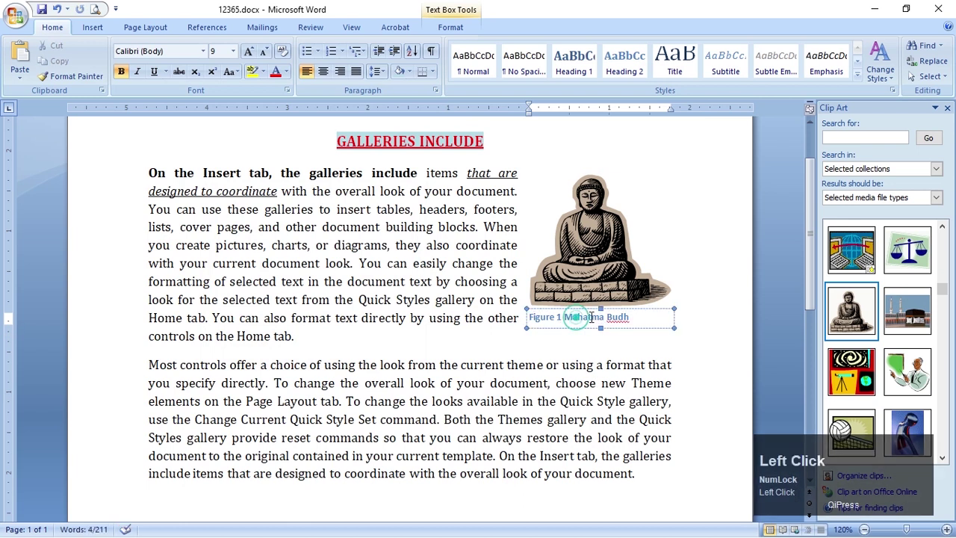
{"action": "left_click", "coordinate": [324, 72]}
{"action": "left_click", "coordinate": [552, 366]}
{"action": "left_click", "coordinate": [571, 318]}
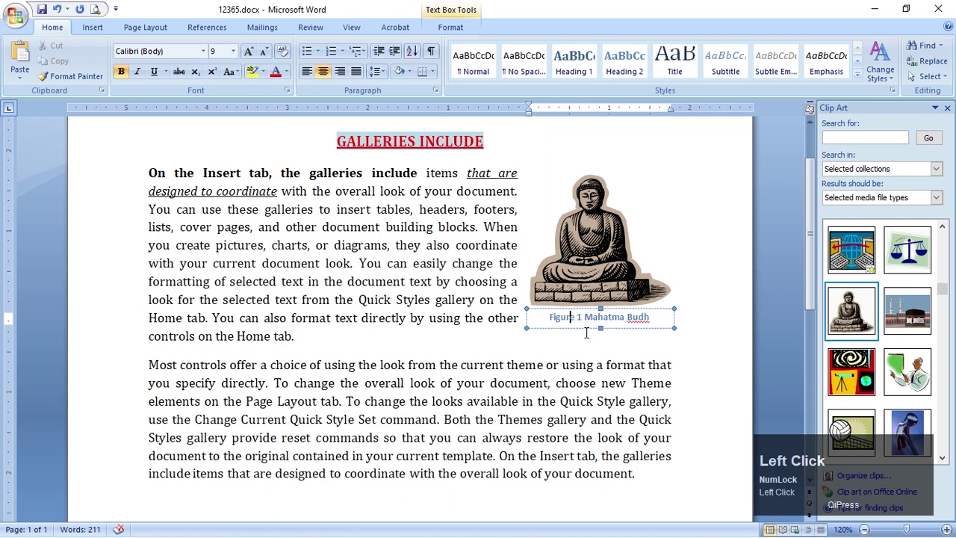
{"action": "left_click", "coordinate": [583, 359]}
{"action": "left_click", "coordinate": [571, 318]}
Nudge the caption box up and slightly left so it sits snugly under the picture
{"action": "left_click", "coordinate": [583, 309]}
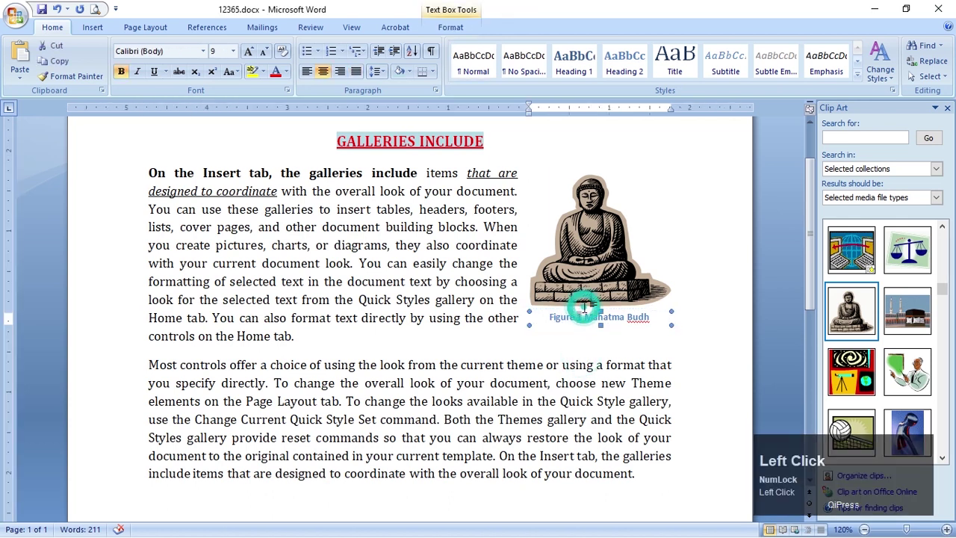
{"action": "key", "text": "Down"}
{"action": "key", "text": "Down"}
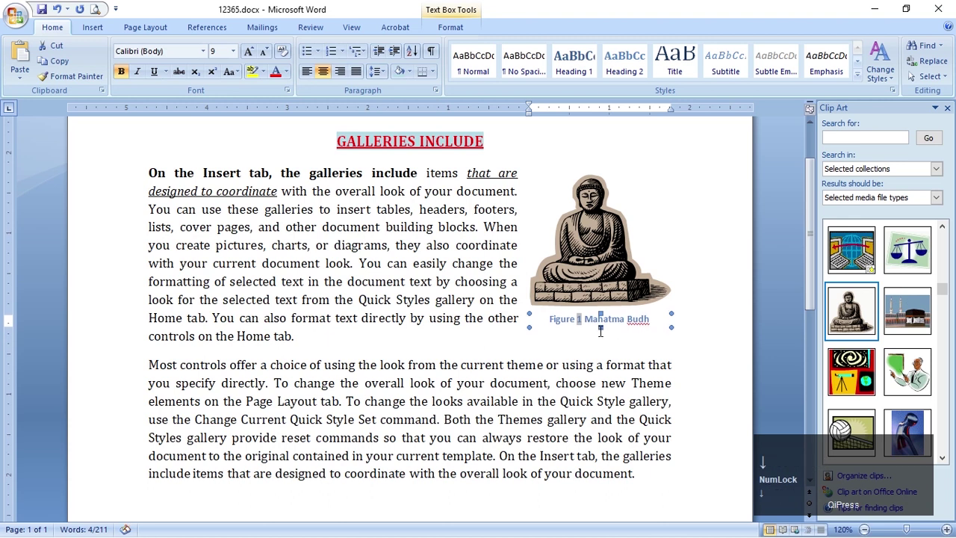
{"action": "key", "text": "Up"}
{"action": "key", "text": "Up"}
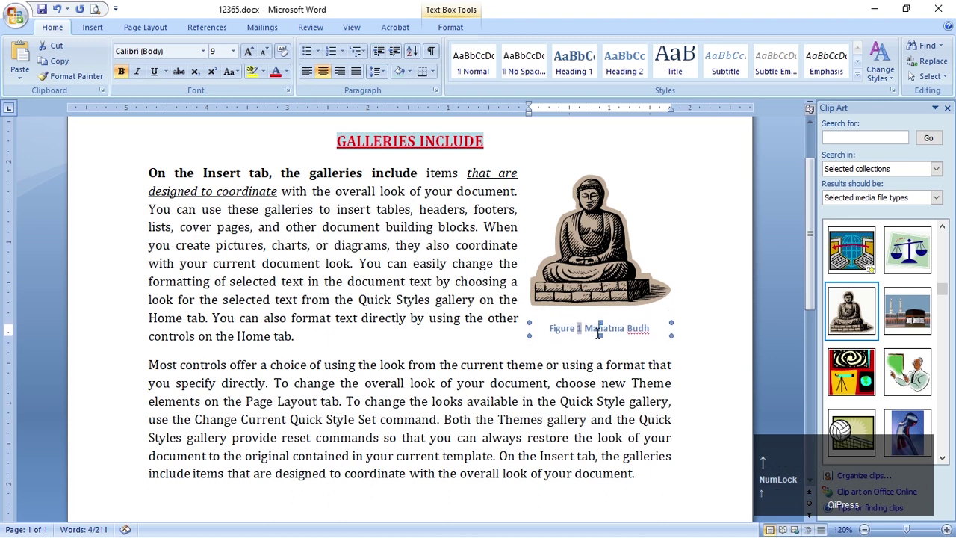
{"action": "key", "text": "Left"}
{"action": "key", "text": "Left"}
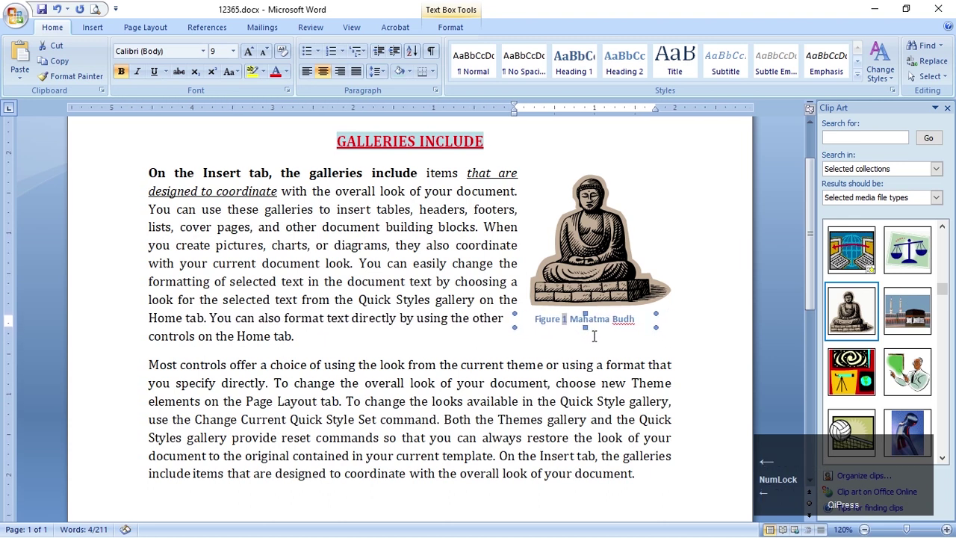
{"action": "key", "text": "Right"}
{"action": "key", "text": "ctrl+Up"}
{"action": "key", "text": "ctrl+Up"}
{"action": "key", "text": "ctrl+Up"}
{"action": "key", "text": "ctrl+Up"}
{"action": "key", "text": "ctrl+Up"}
{"action": "key", "text": "ctrl+Left"}
{"action": "key", "text": "ctrl+Left"}
{"action": "key", "text": "ctrl+Up"}
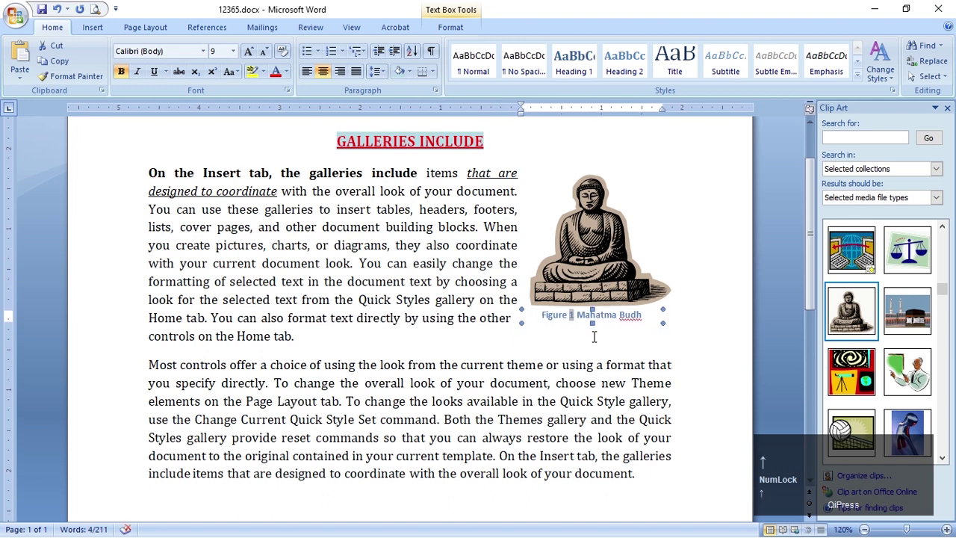
{"action": "left_click", "coordinate": [590, 363]}
{"action": "left_click", "coordinate": [606, 258]}
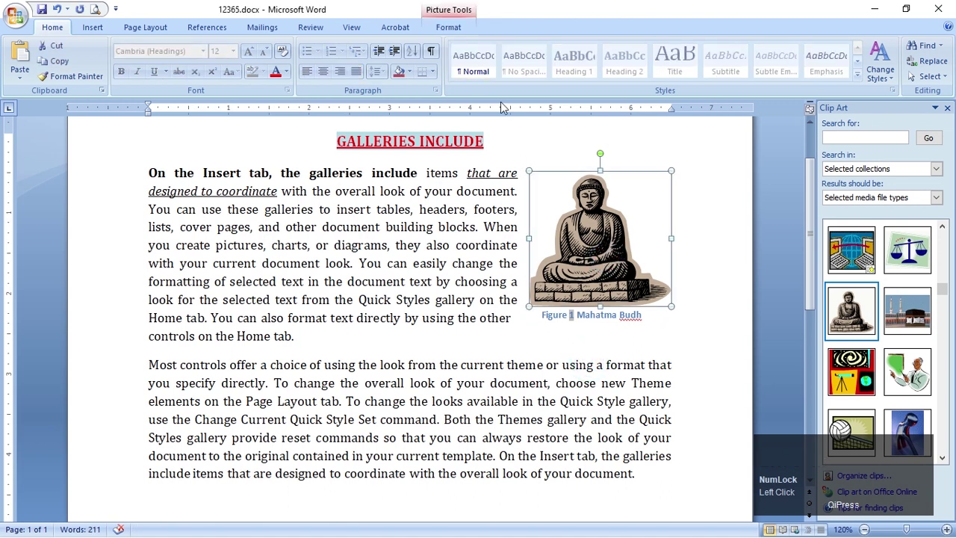
Apply an orange Picture Border to the Buddha clip art and check it against the reference page
{"action": "left_click", "coordinate": [454, 27]}
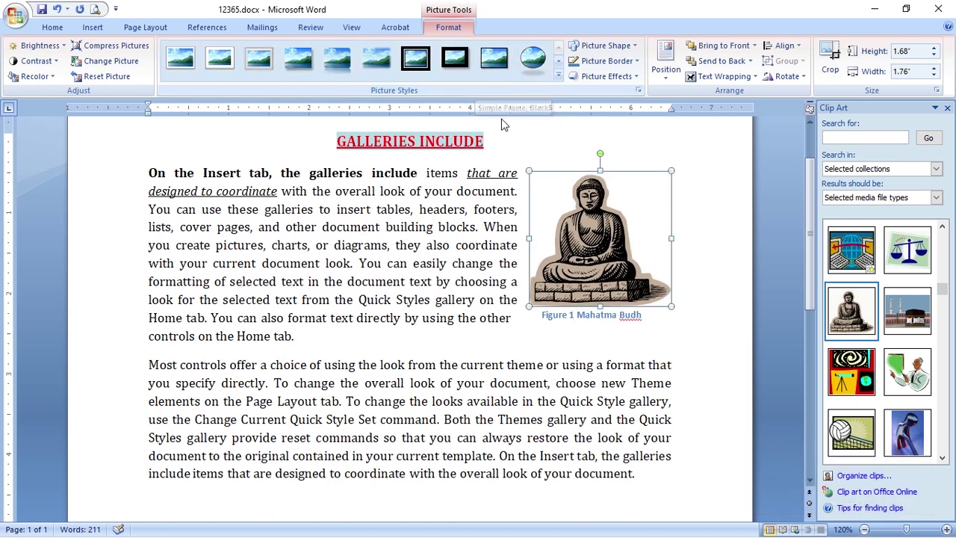
{"action": "left_click", "coordinate": [638, 62]}
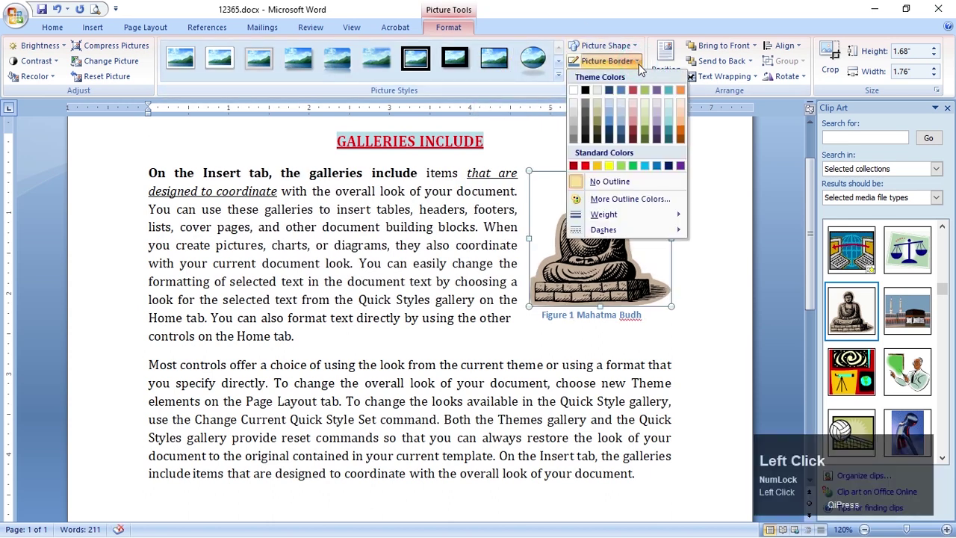
{"action": "left_click", "coordinate": [681, 129]}
{"action": "left_click", "coordinate": [567, 395]}
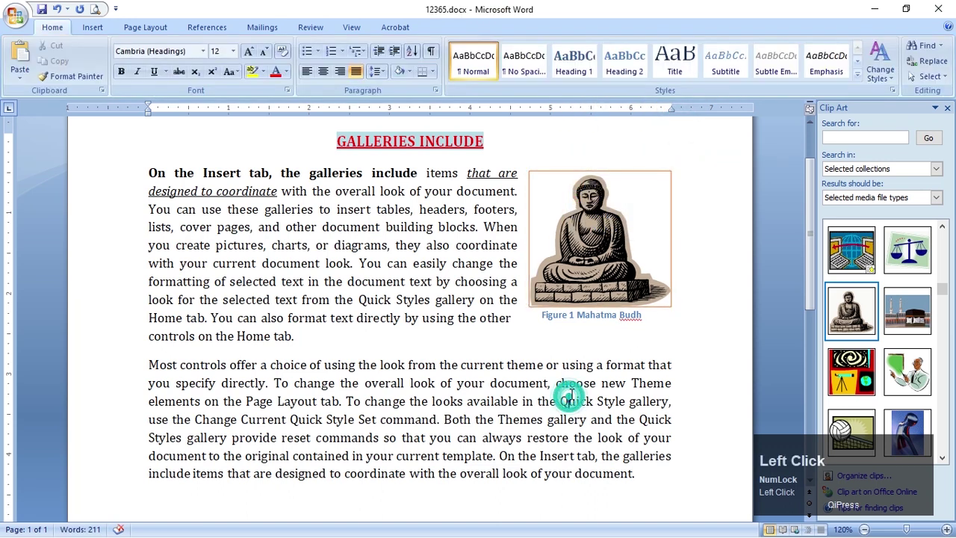
{"action": "key", "text": "alt+Tab"}
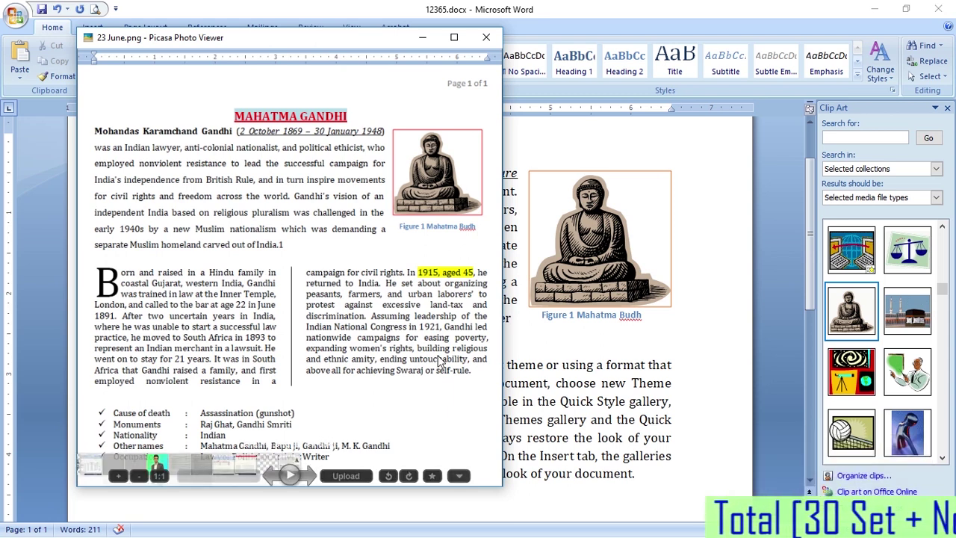
{"action": "left_click", "coordinate": [572, 399]}
{"action": "scroll", "coordinate": [575, 397], "scroll_direction": "down", "scroll_amount": 2}
Drag-select the paragraph from "Most controls offer a choice" to its end
{"action": "left_click_drag", "start_coordinate": [149, 284], "coordinate": [645, 395]}
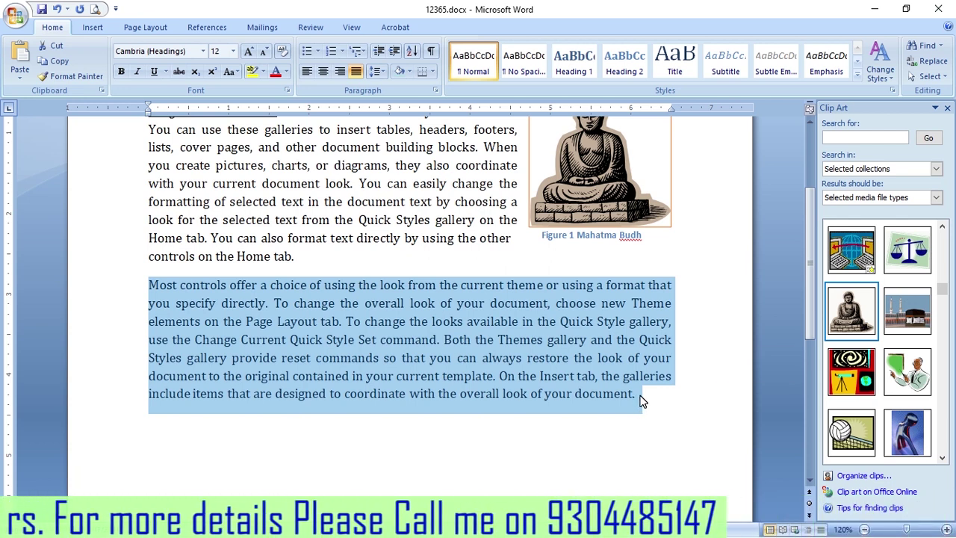
{"action": "scroll", "coordinate": [641, 403], "scroll_direction": "down", "scroll_amount": 1}
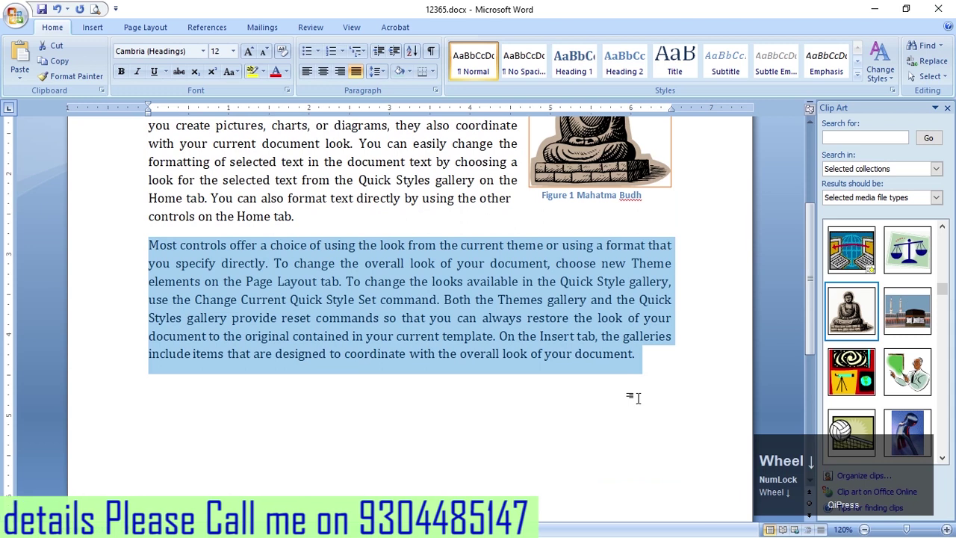
Split the selected "Most controls" paragraph into two columns
{"action": "left_click", "coordinate": [145, 27]}
{"action": "left_click", "coordinate": [216, 71]}
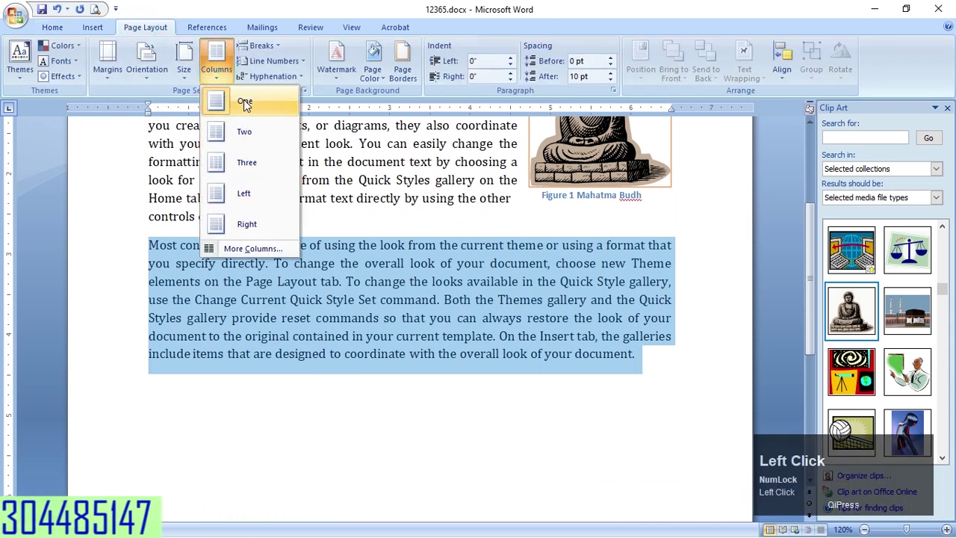
{"action": "left_click", "coordinate": [242, 130]}
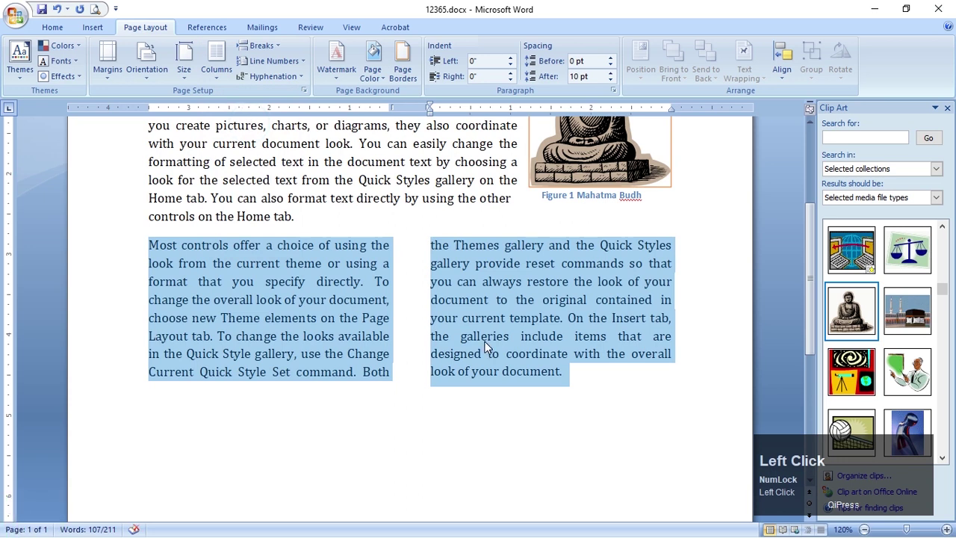
{"action": "key", "text": "ctrl+z"}
{"action": "left_click_drag", "start_coordinate": [153, 241], "coordinate": [683, 375]}
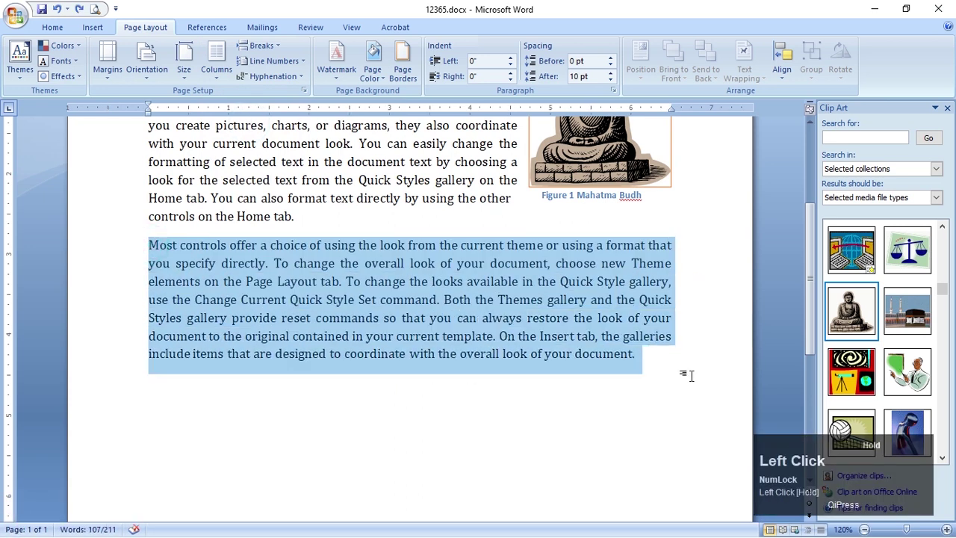
{"action": "left_click", "coordinate": [216, 71]}
{"action": "left_click", "coordinate": [234, 130]}
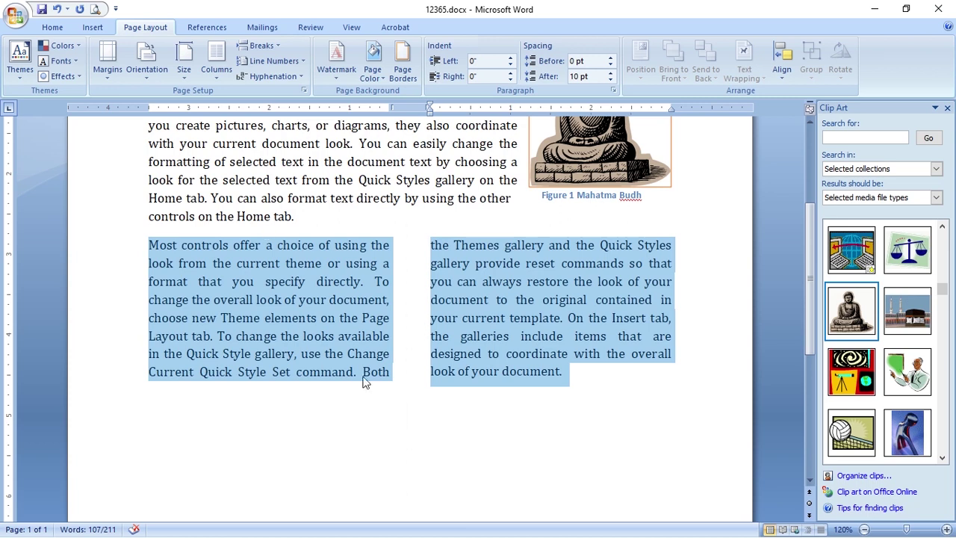
Reapply two columns with the selection trimmed to exclude the paragraph mark
{"action": "left_click", "coordinate": [591, 380]}
{"action": "key", "text": "ctrl+z"}
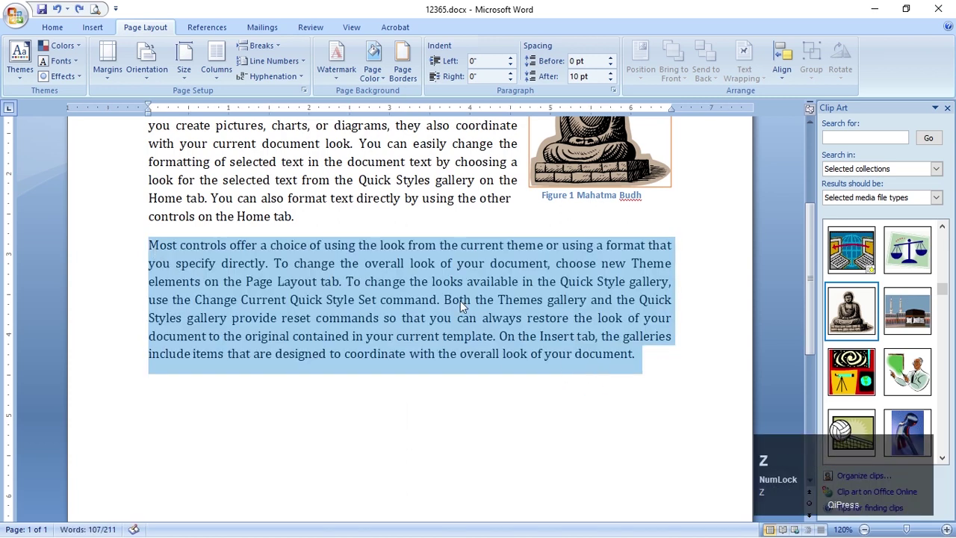
{"action": "key", "text": "shift+Left"}
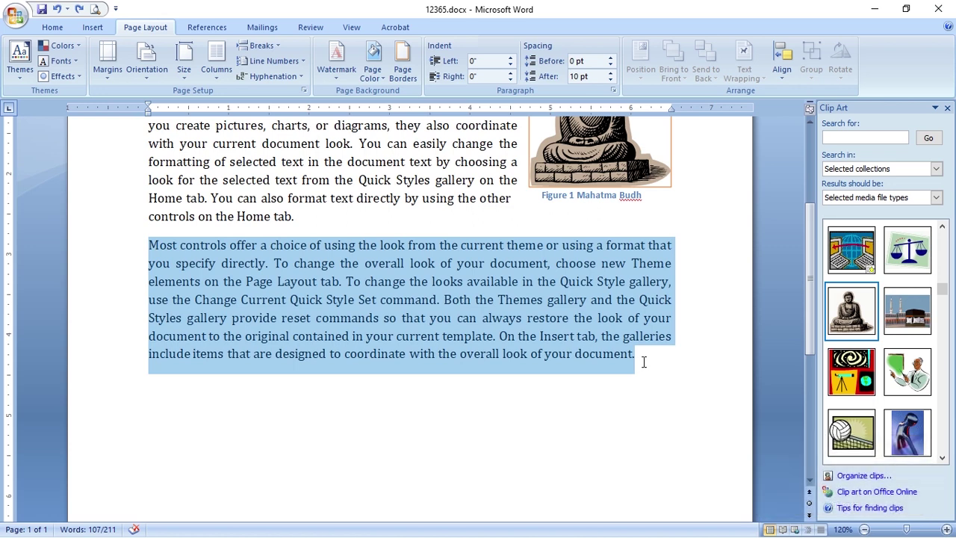
{"action": "left_click", "coordinate": [219, 71]}
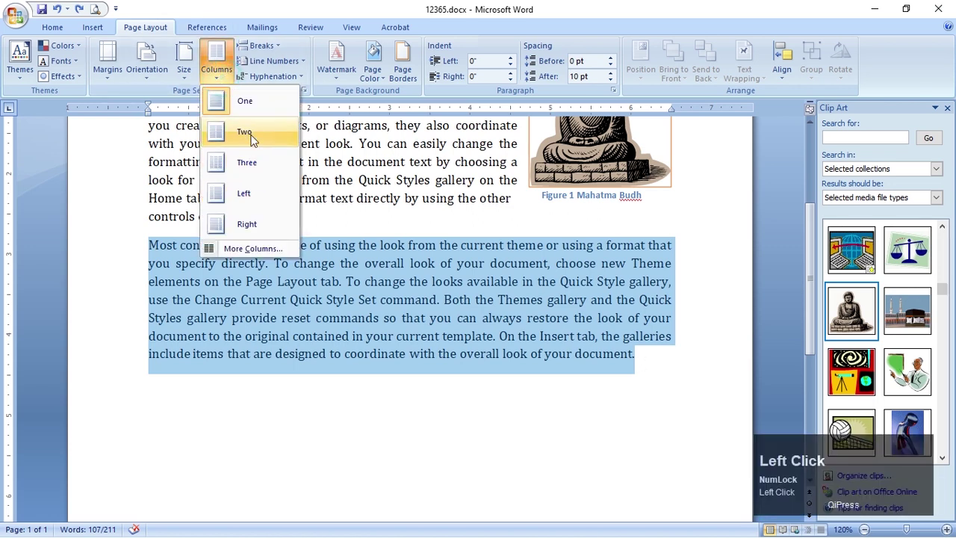
{"action": "left_click", "coordinate": [251, 133]}
{"action": "left_click", "coordinate": [703, 382]}
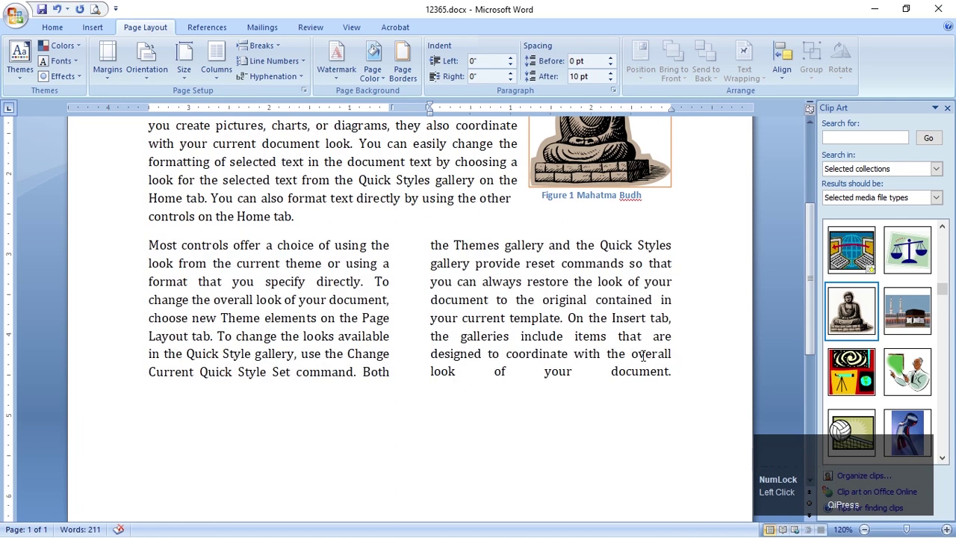
Add a paragraph break after "document." so the last column line isn't stretched
{"action": "key", "text": "Return"}
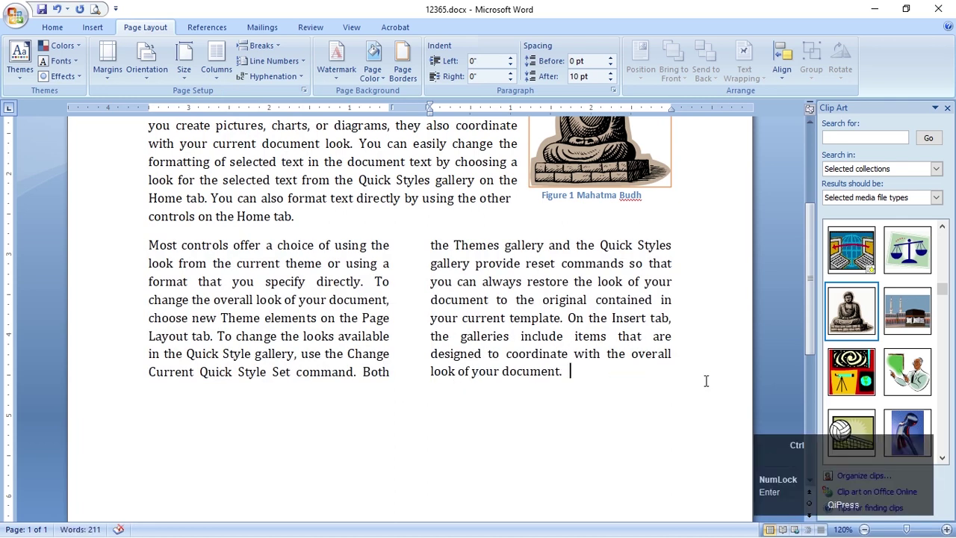
{"action": "key", "text": "ctrl+z"}
{"action": "left_click", "coordinate": [683, 366]}
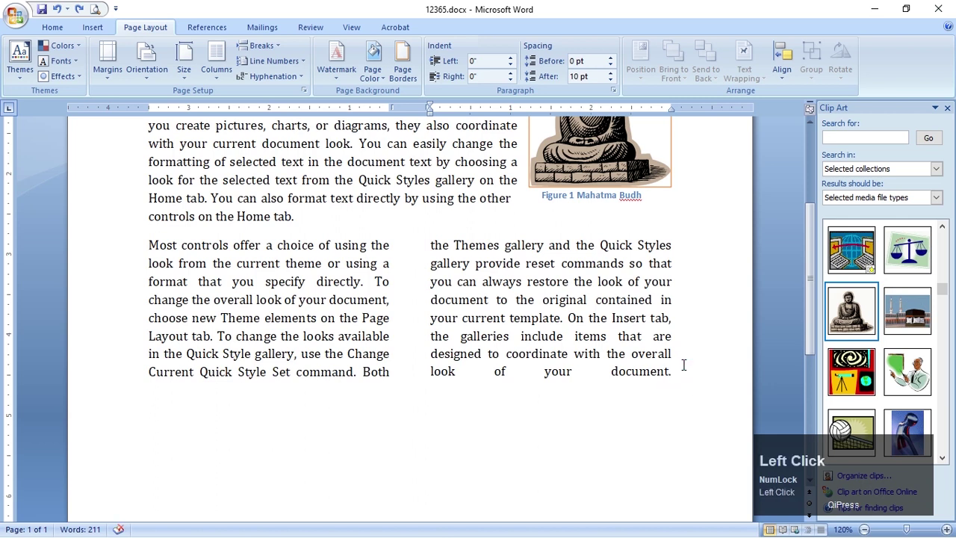
{"action": "key", "text": "Return"}
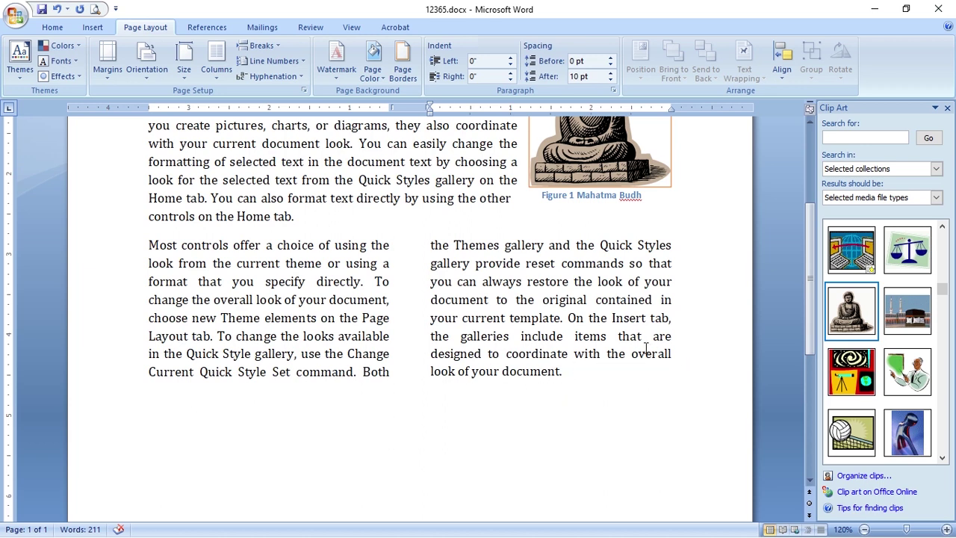
{"action": "key", "text": "alt+Tab"}
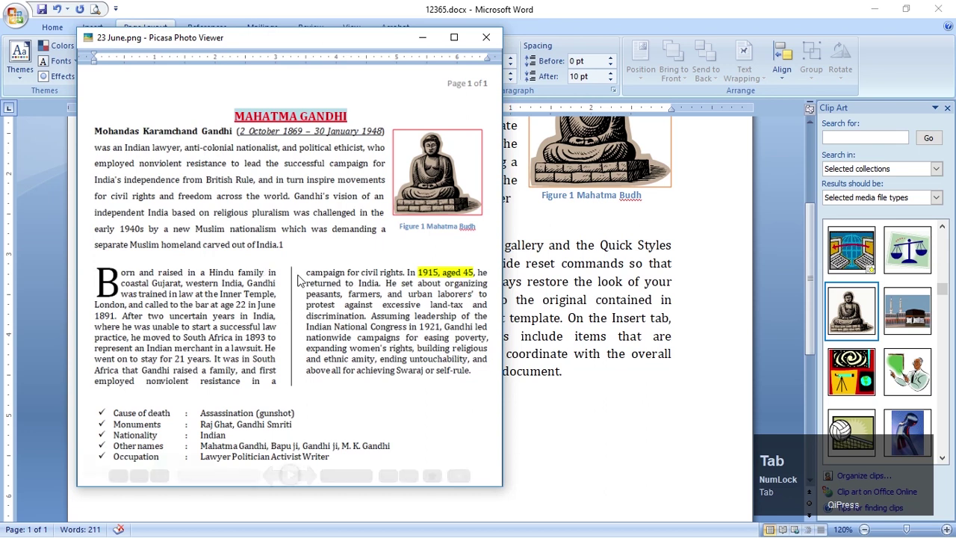
{"action": "key", "text": "alt+Tab"}
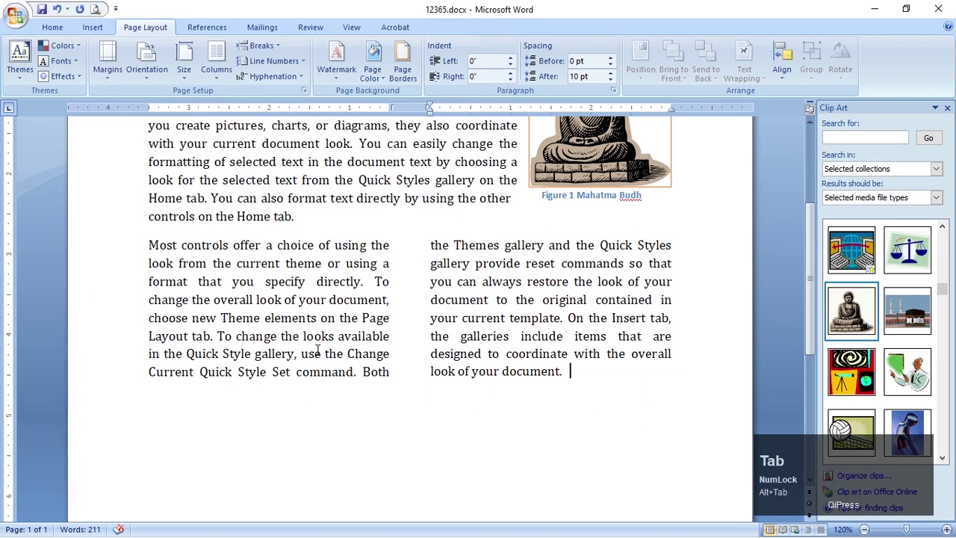
{"action": "left_click", "coordinate": [525, 290]}
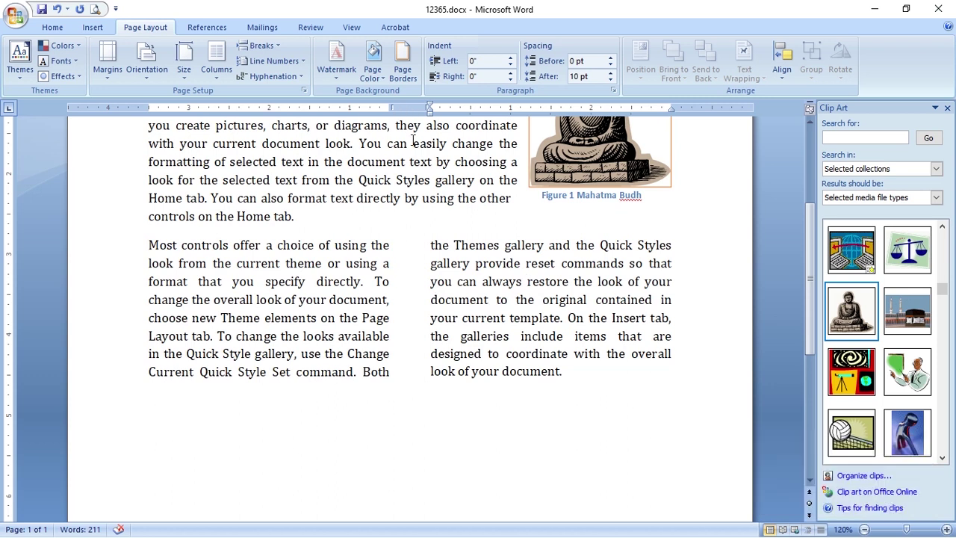
{"action": "double_click", "coordinate": [407, 107]}
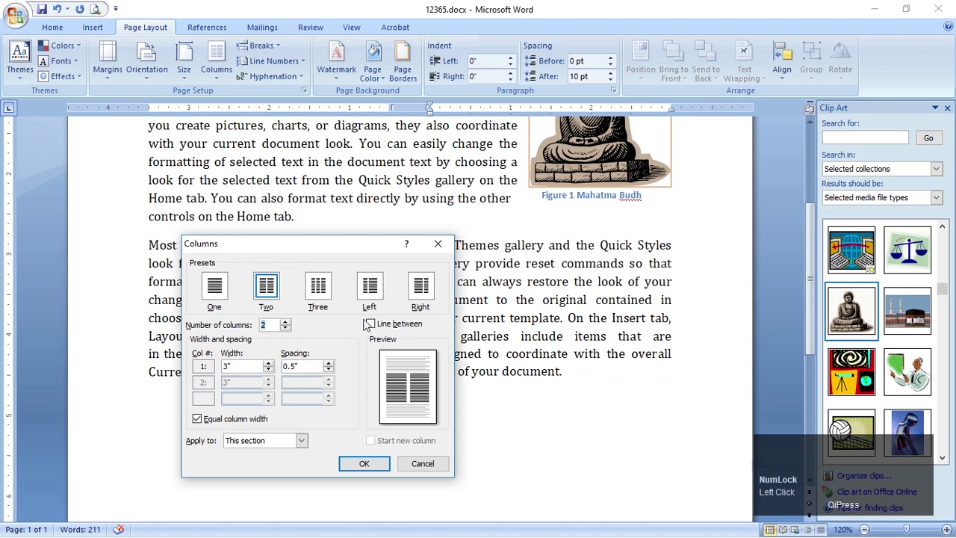
Tick Line between in the Columns dialog to draw a divider between the two columns
{"action": "left_click", "coordinate": [363, 463]}
{"action": "left_click", "coordinate": [213, 75]}
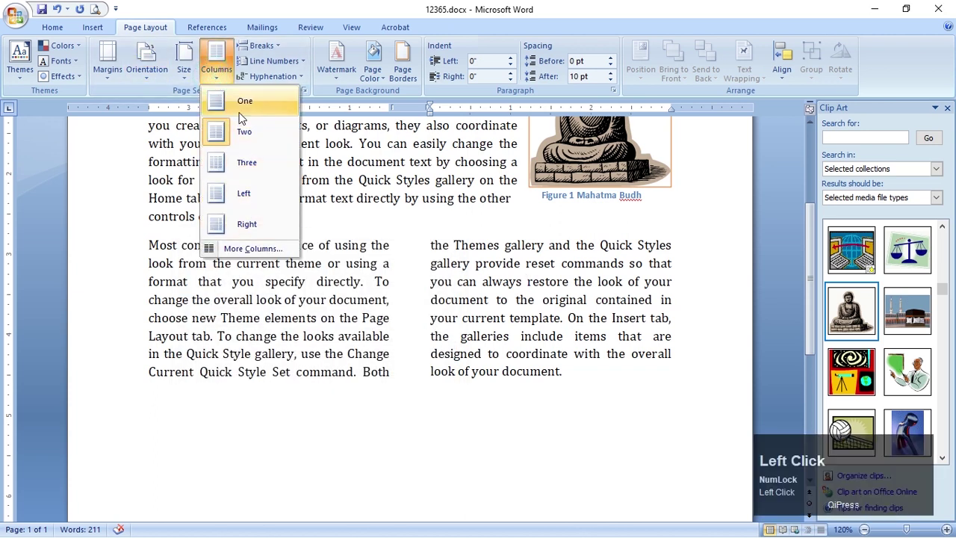
{"action": "left_click", "coordinate": [232, 248]}
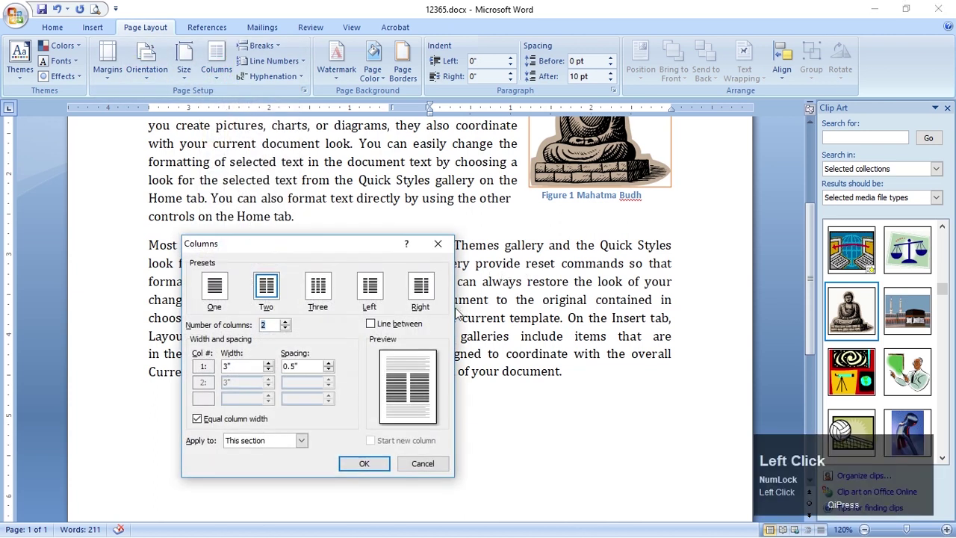
{"action": "key", "text": "Escape"}
{"action": "double_click", "coordinate": [407, 106]}
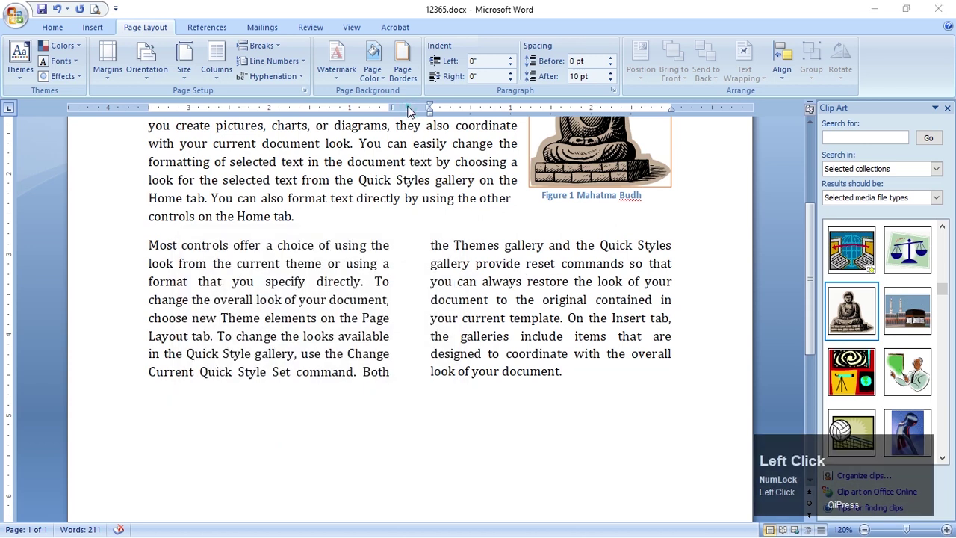
{"action": "left_click", "coordinate": [371, 323]}
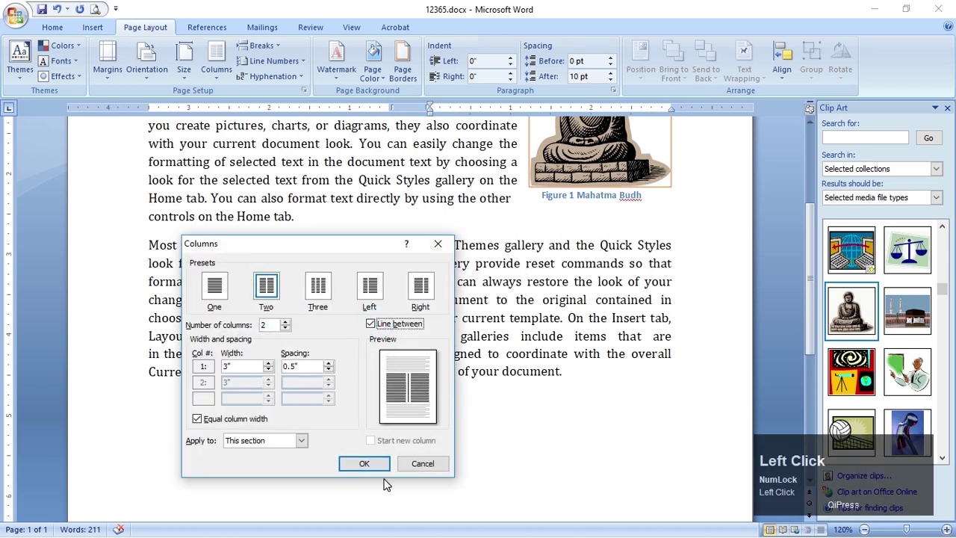
{"action": "left_click", "coordinate": [376, 463]}
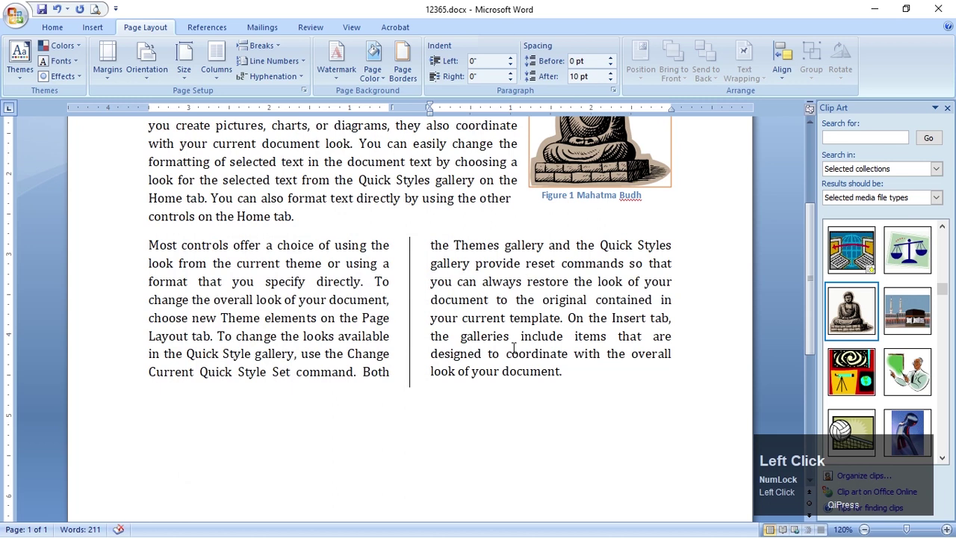
{"action": "key", "text": "alt+Tab"}
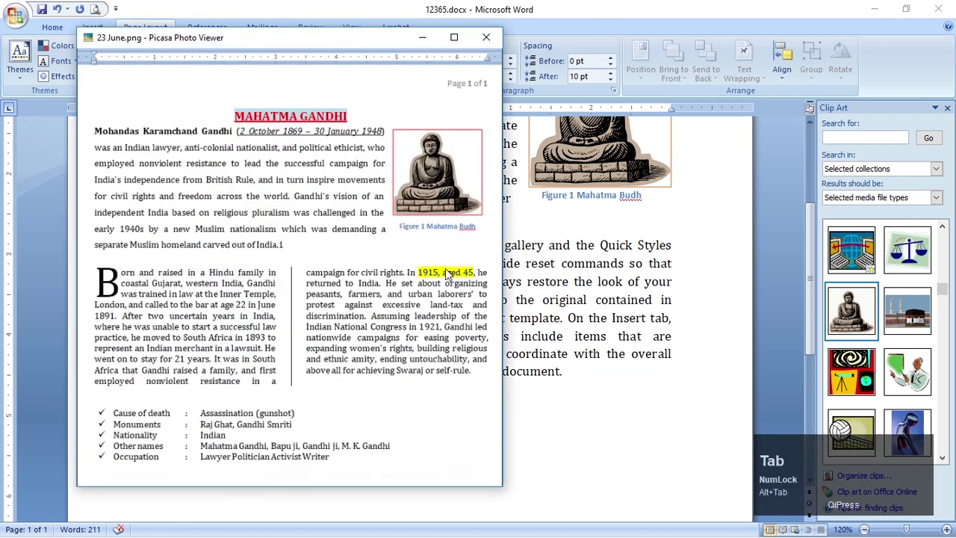
{"action": "key", "text": "alt+Tab"}
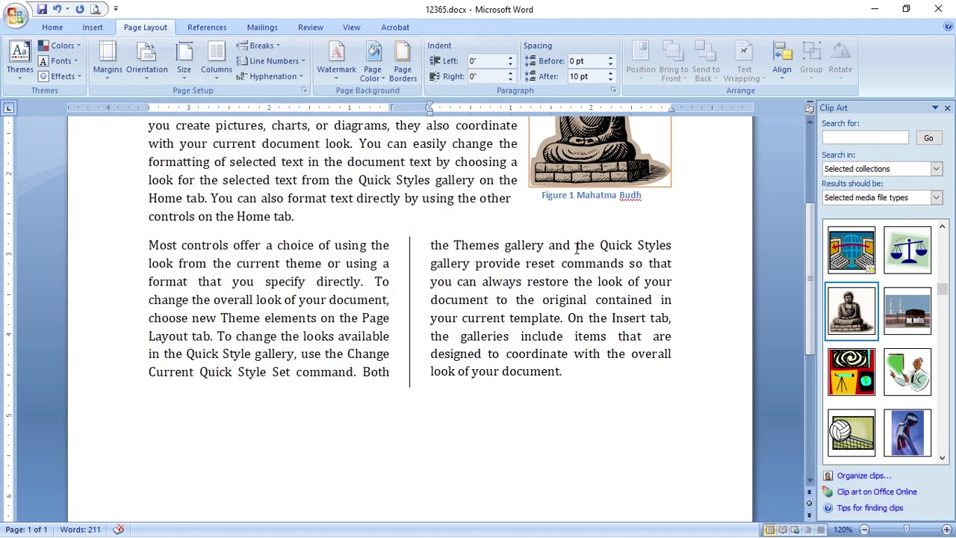
{"action": "left_click_drag", "start_coordinate": [576, 247], "coordinate": [626, 249]}
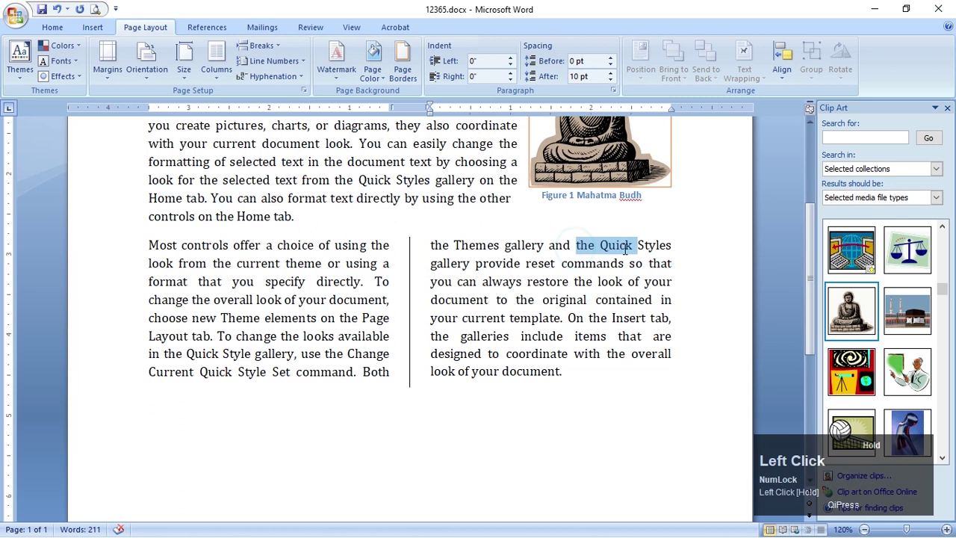
Highlight the words 'the Quick' in the right column in yellow
{"action": "left_click", "coordinate": [64, 30]}
{"action": "left_click", "coordinate": [252, 71]}
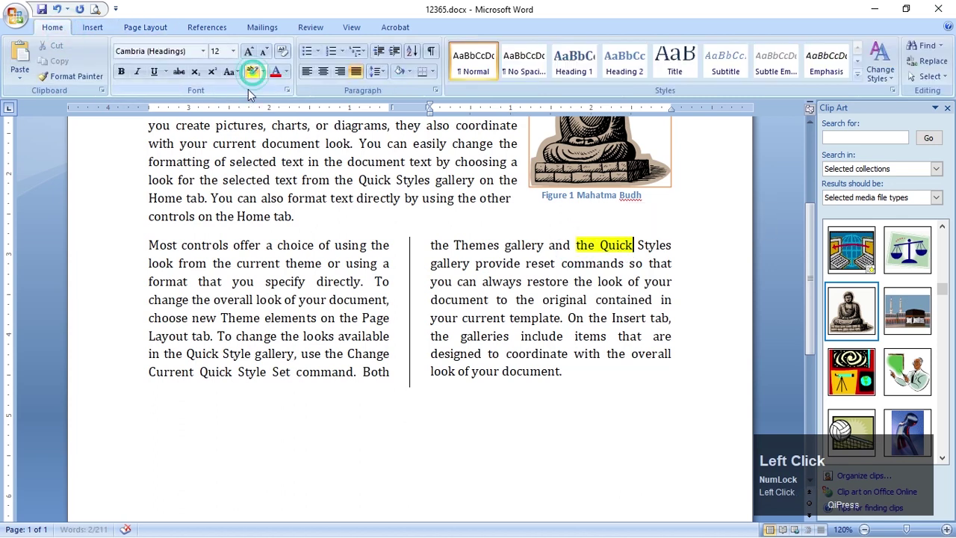
{"action": "left_click", "coordinate": [581, 318]}
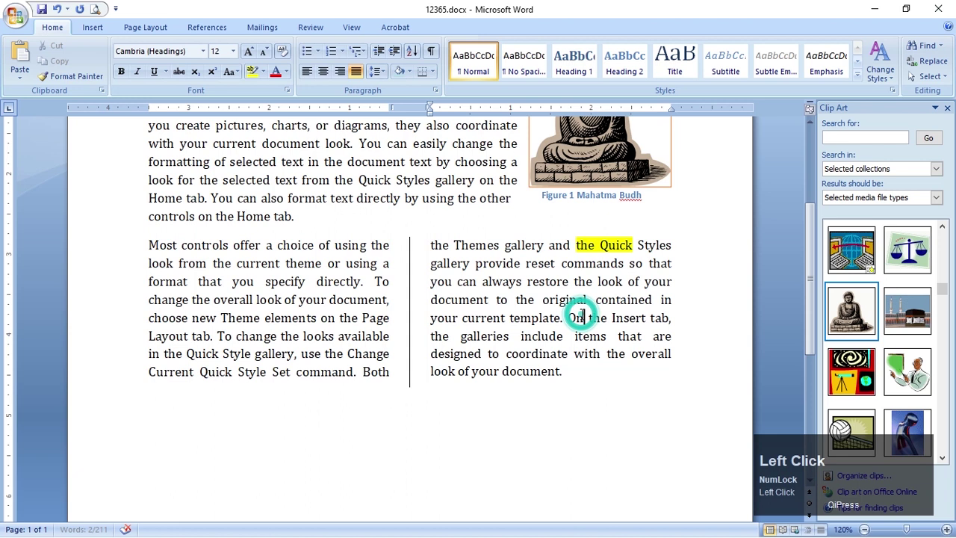
Check the reference image, then return to Word and select the first letter M
{"action": "key", "text": "alt+Tab"}
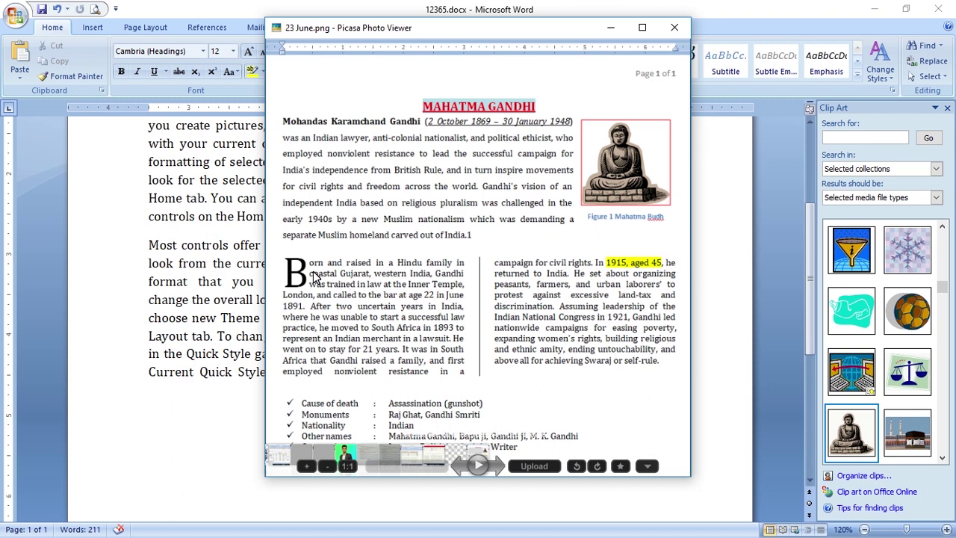
{"action": "key", "text": "alt+Tab"}
{"action": "key", "text": "alt+Tab"}
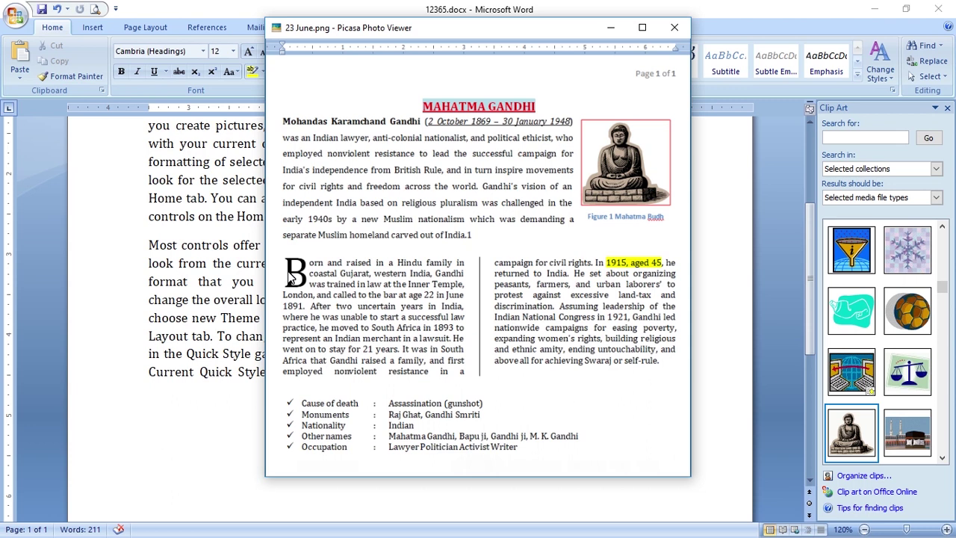
{"action": "key", "text": "alt+Tab"}
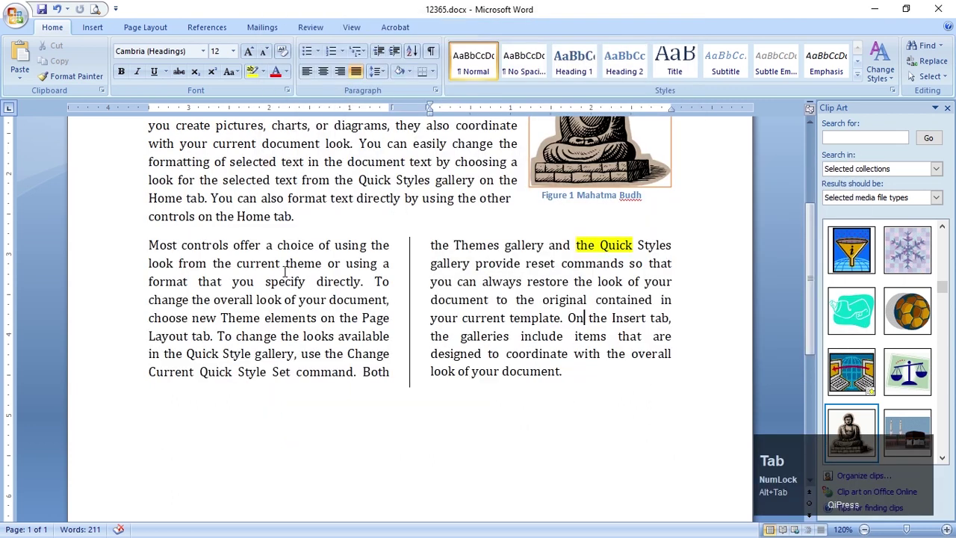
{"action": "left_click_drag", "start_coordinate": [144, 248], "coordinate": [159, 249]}
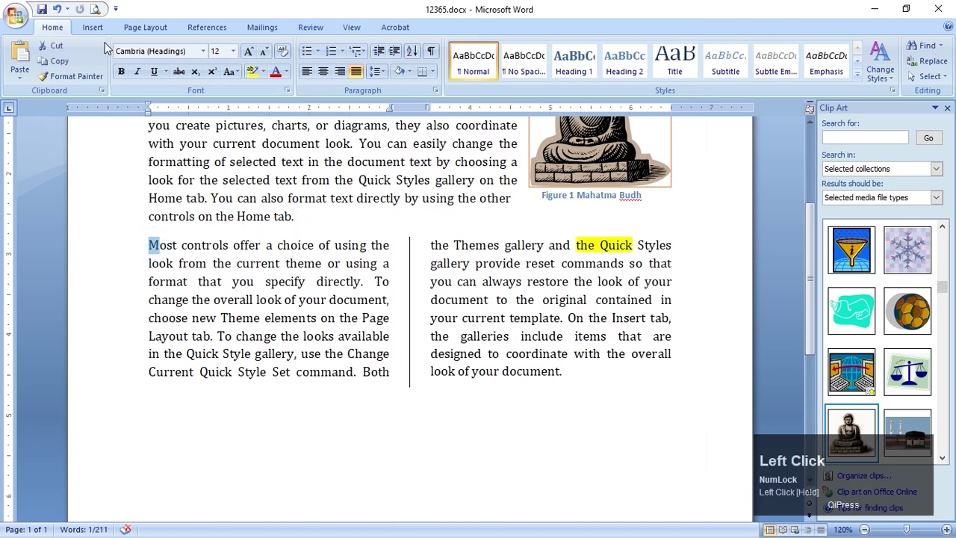
Look at the Drop Cap Options dialog on the Insert tab and cancel without applying
{"action": "left_click", "coordinate": [134, 28]}
{"action": "left_click", "coordinate": [93, 27]}
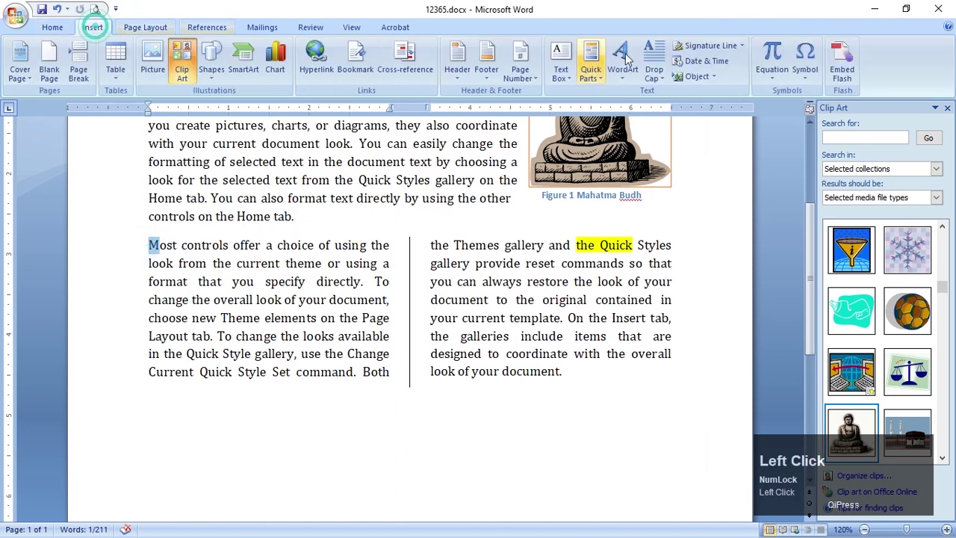
{"action": "left_click", "coordinate": [663, 81]}
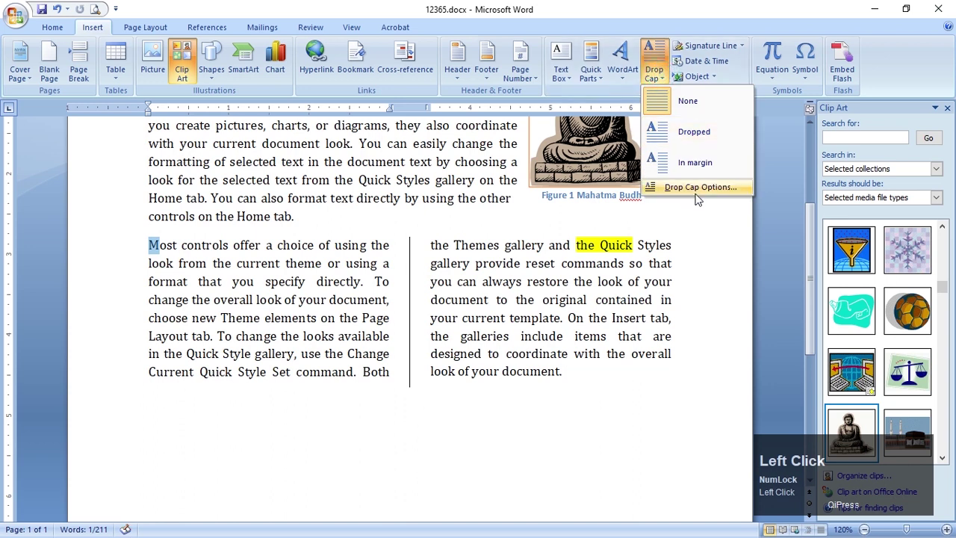
{"action": "left_click", "coordinate": [684, 187]}
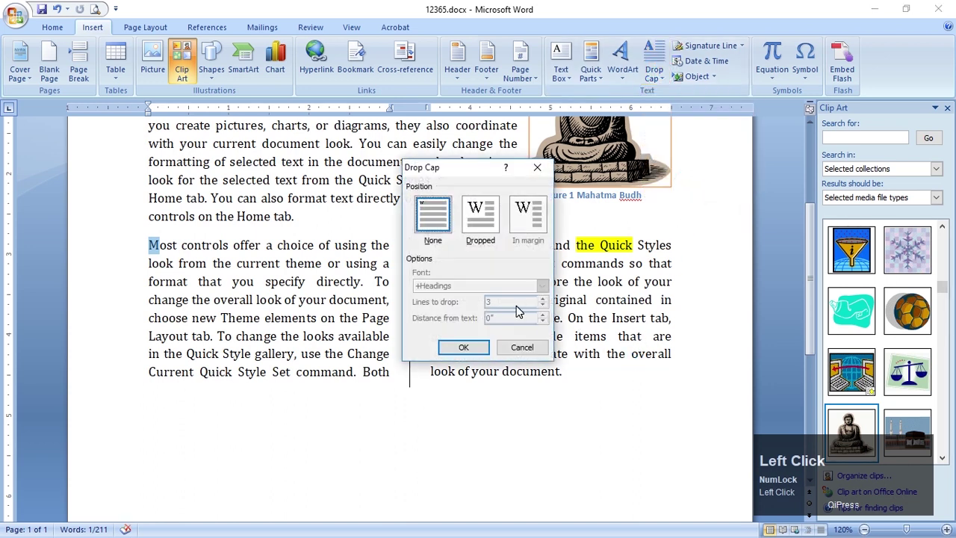
{"action": "left_click", "coordinate": [480, 219]}
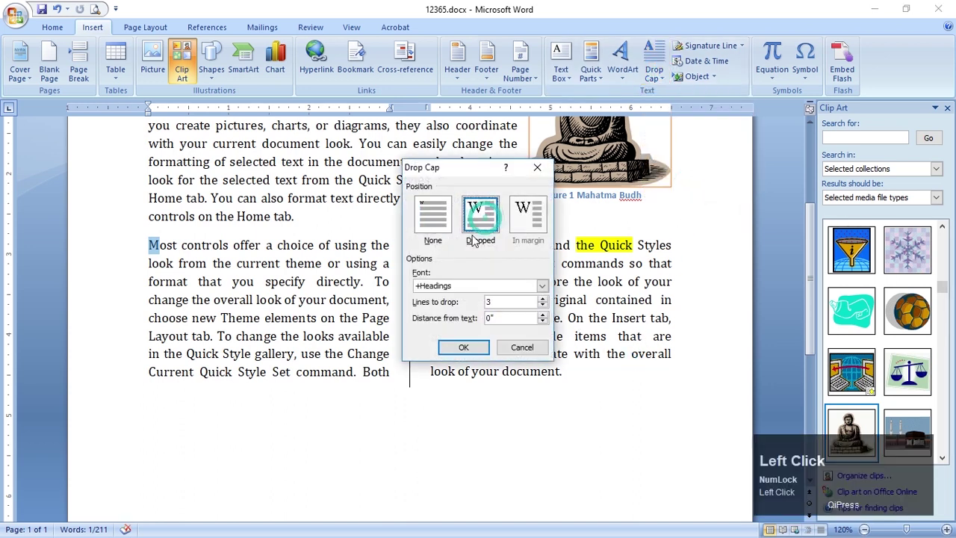
{"action": "left_click", "coordinate": [522, 347]}
Make the M a three-line Dropped capital and return to the paragraph
{"action": "left_click", "coordinate": [660, 74]}
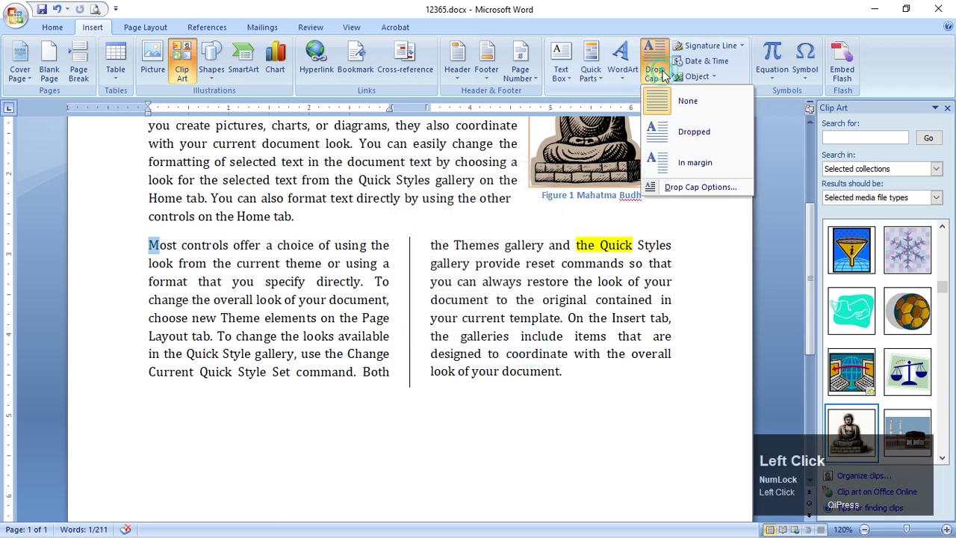
{"action": "left_click", "coordinate": [694, 132]}
{"action": "left_click", "coordinate": [339, 299]}
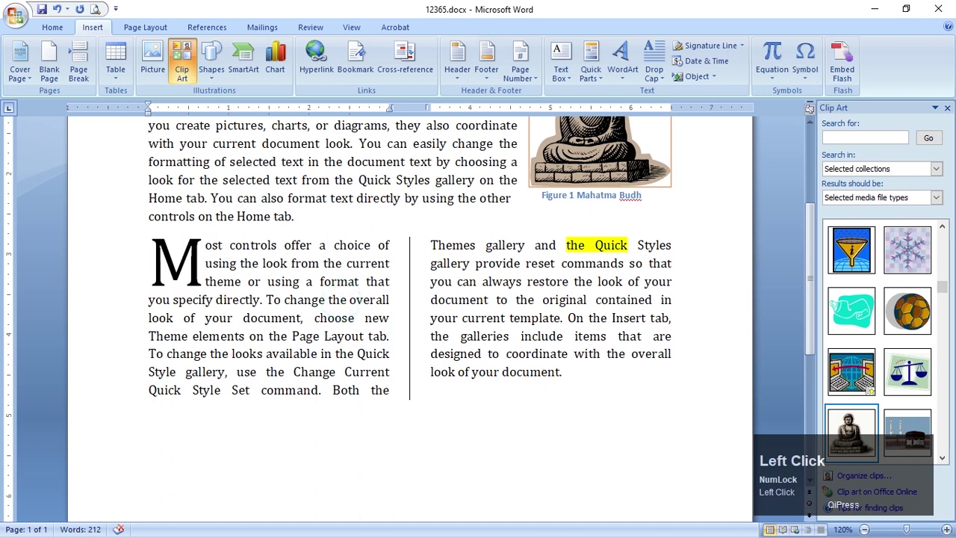
{"action": "left_click", "coordinate": [199, 267]}
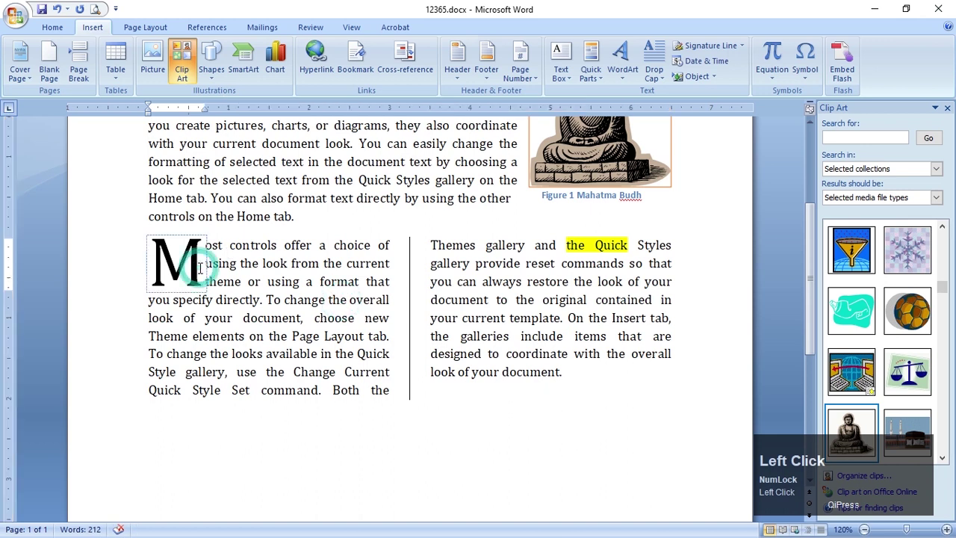
{"action": "left_click", "coordinate": [199, 162]}
{"action": "scroll", "coordinate": [200, 178], "scroll_direction": "up", "scroll_amount": 2}
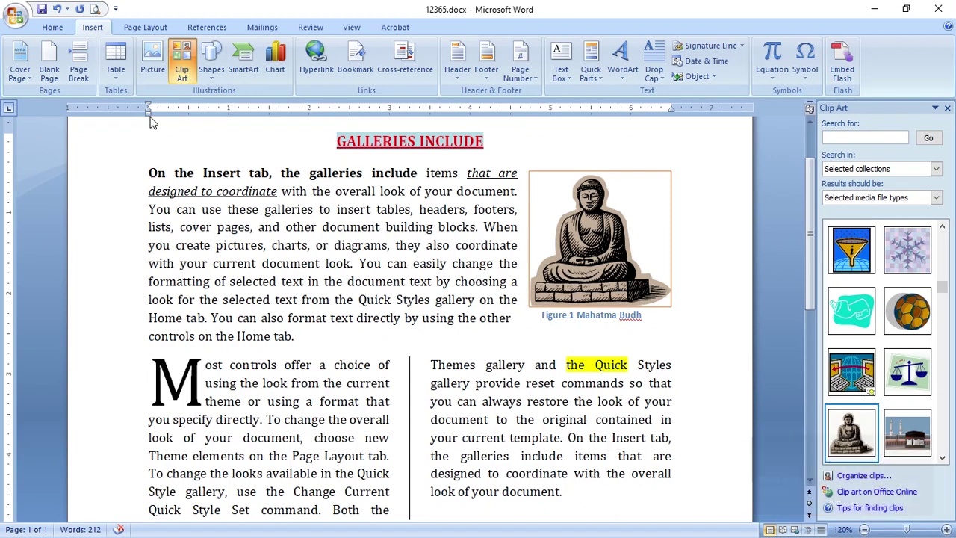
Move the first paragraph's left indent and put it back, then close the Clip Art pane
{"action": "left_click_drag", "start_coordinate": [148, 110], "coordinate": [128, 121]}
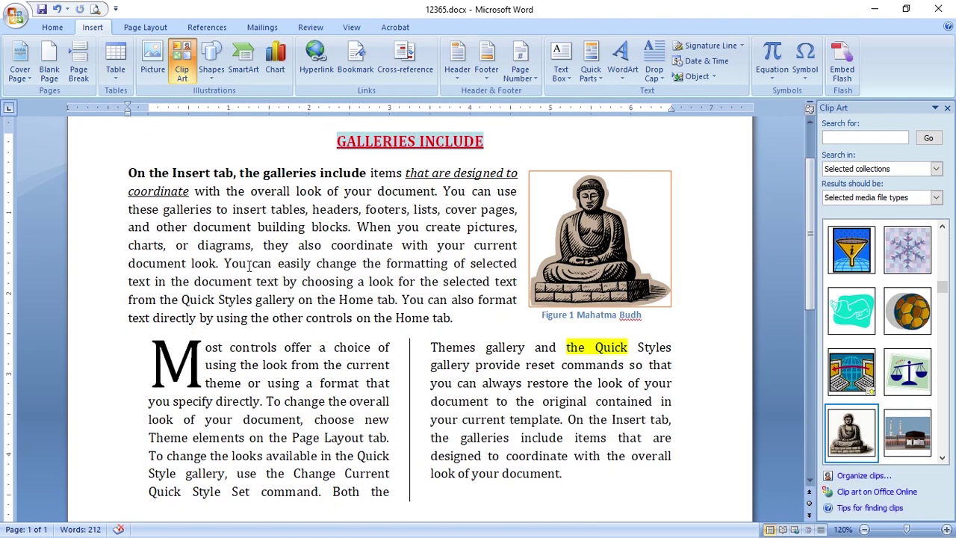
{"action": "left_click_drag", "start_coordinate": [126, 113], "coordinate": [148, 113]}
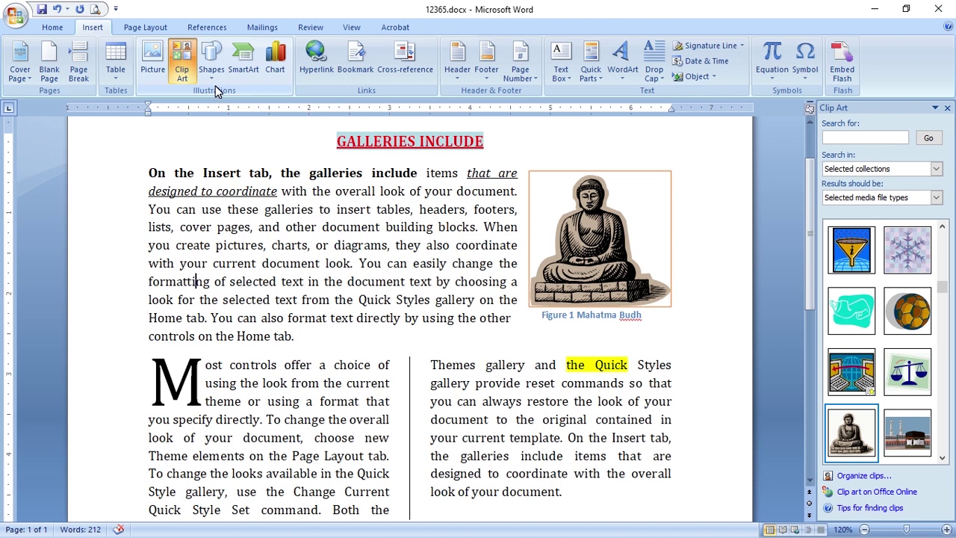
{"action": "left_click", "coordinate": [258, 226]}
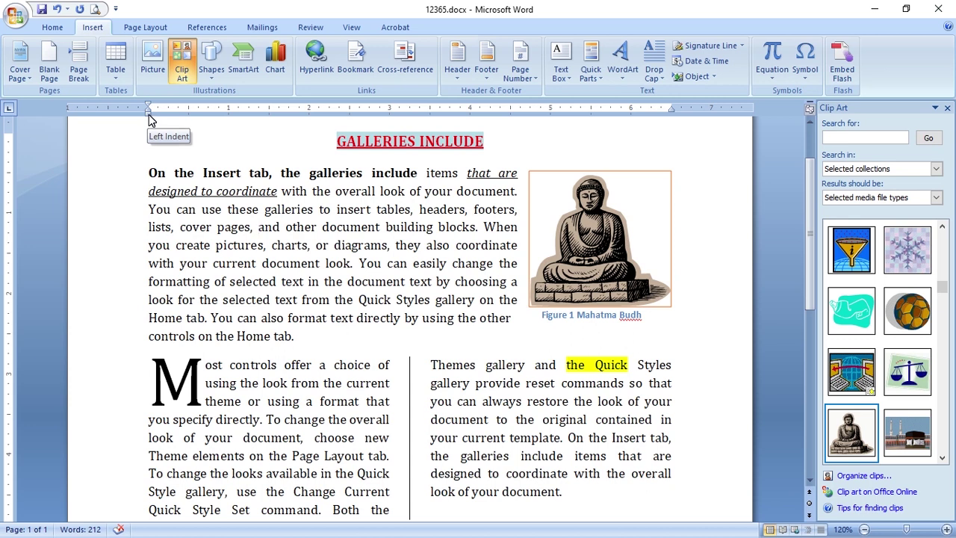
{"action": "left_click", "coordinate": [221, 258]}
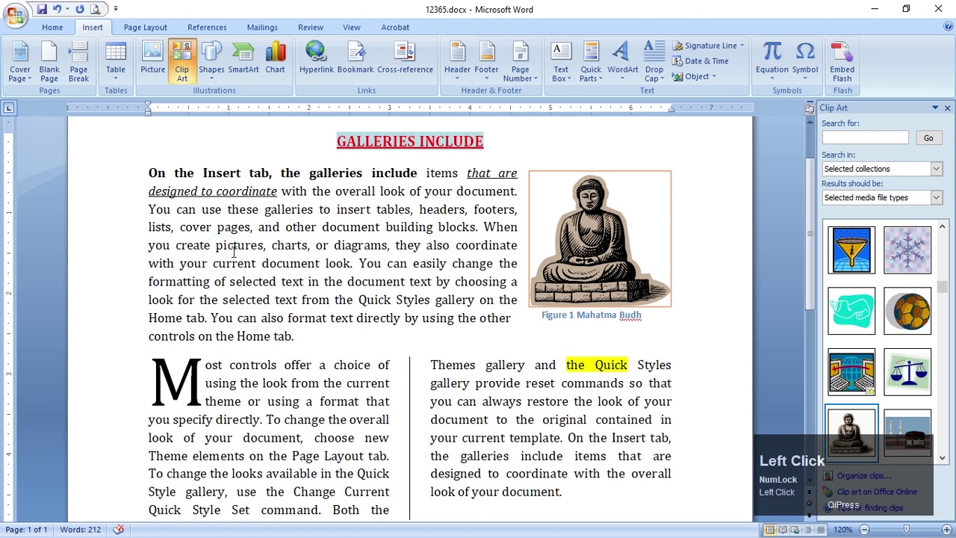
{"action": "left_click", "coordinate": [188, 71]}
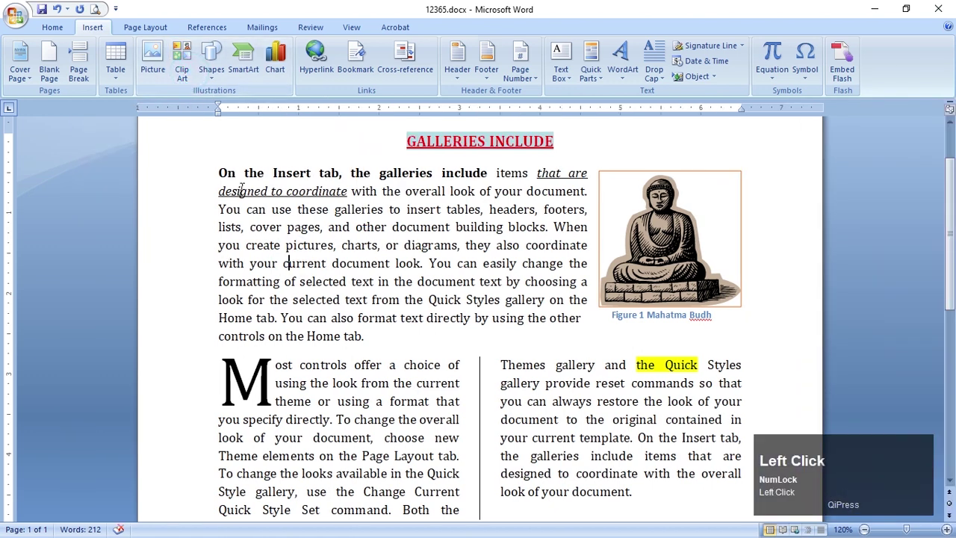
{"action": "left_click", "coordinate": [146, 28]}
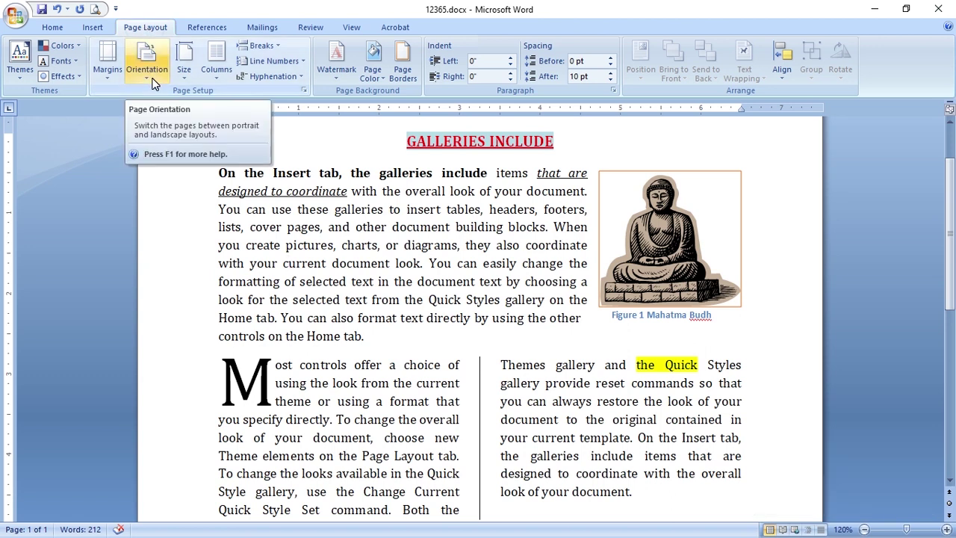
{"action": "left_click", "coordinate": [108, 77]}
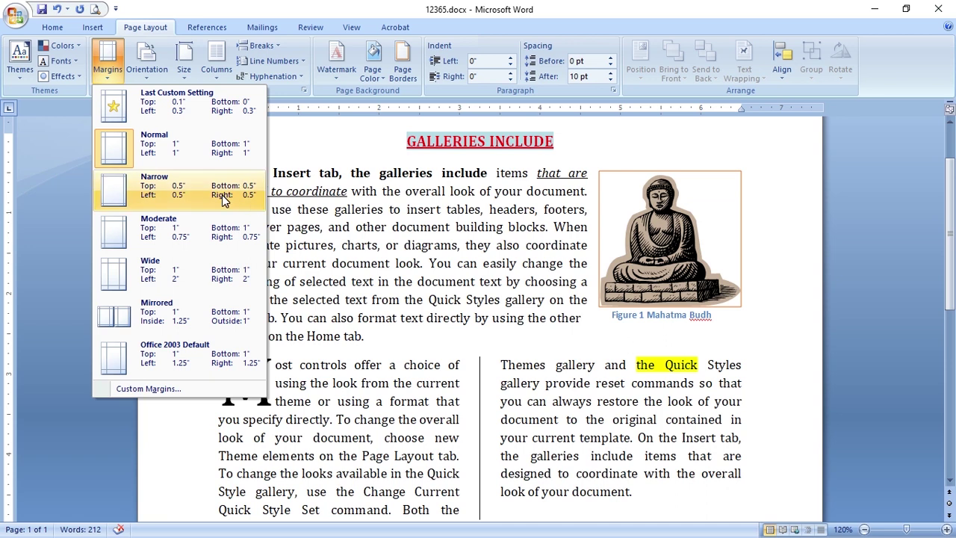
{"action": "left_click", "coordinate": [338, 211]}
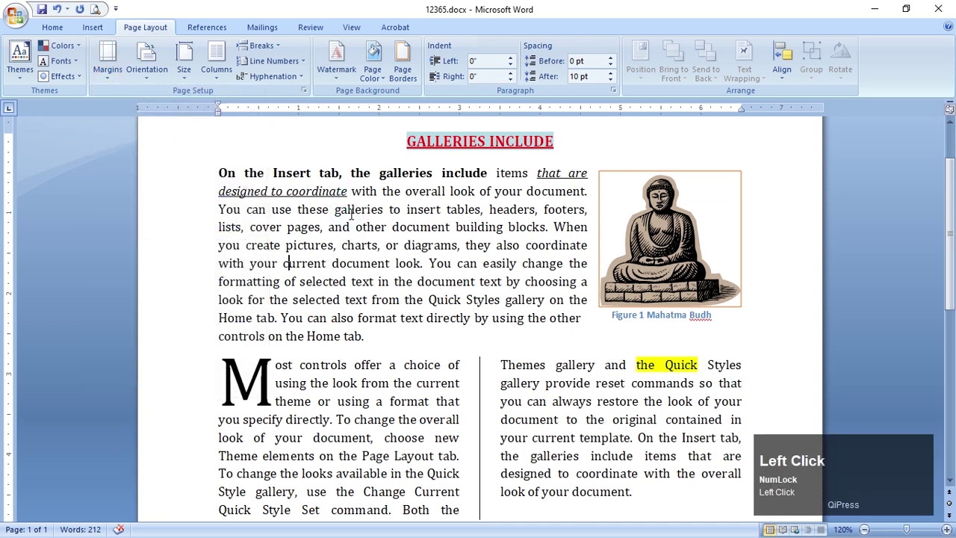
{"action": "scroll", "coordinate": [366, 243], "scroll_direction": "down", "scroll_amount": 2}
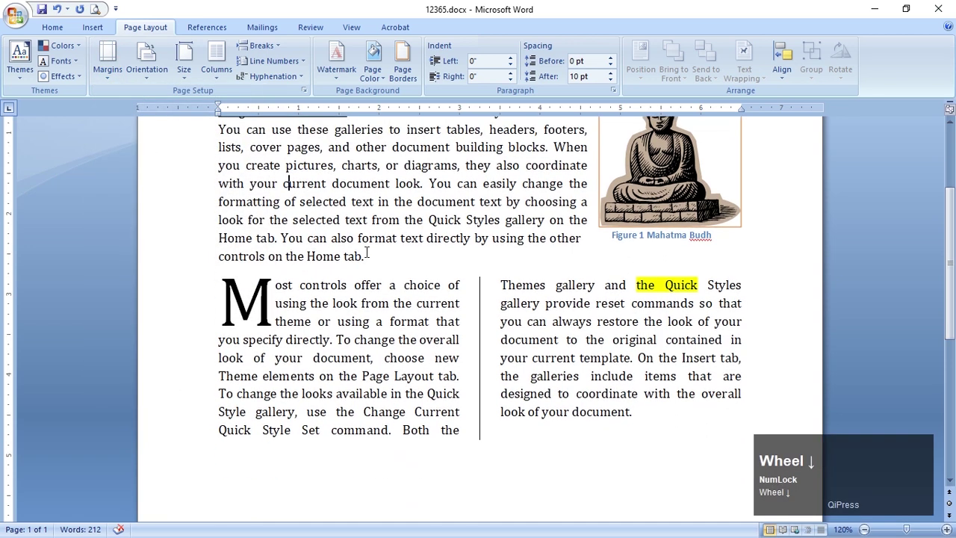
{"action": "key", "text": "alt+Tab"}
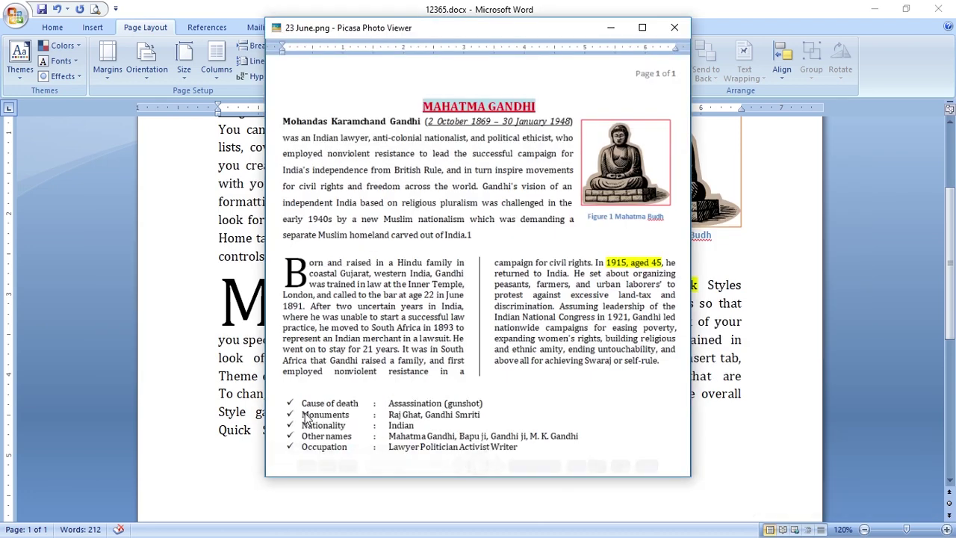
{"action": "key", "text": "alt+Tab"}
{"action": "scroll", "coordinate": [497, 409], "scroll_direction": "down", "scroll_amount": 5}
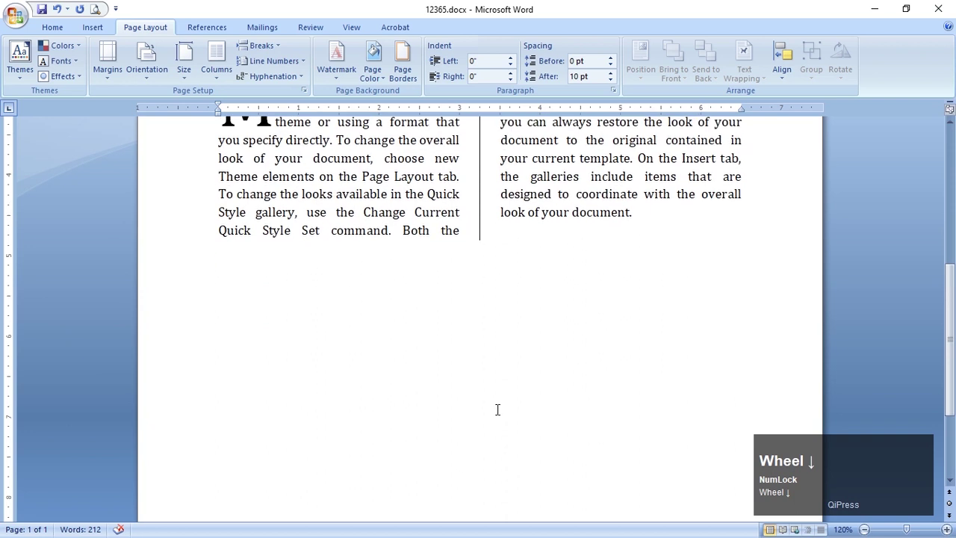
{"action": "left_click", "coordinate": [327, 298]}
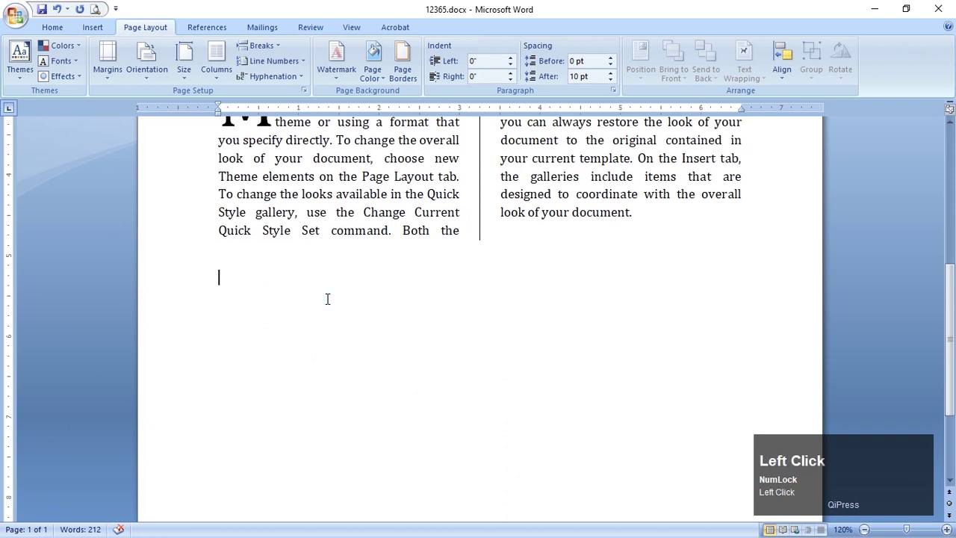
Type a Name line with the person's name, begin an 'Add' line, then select both lines
{"action": "type", "text": "Name"}
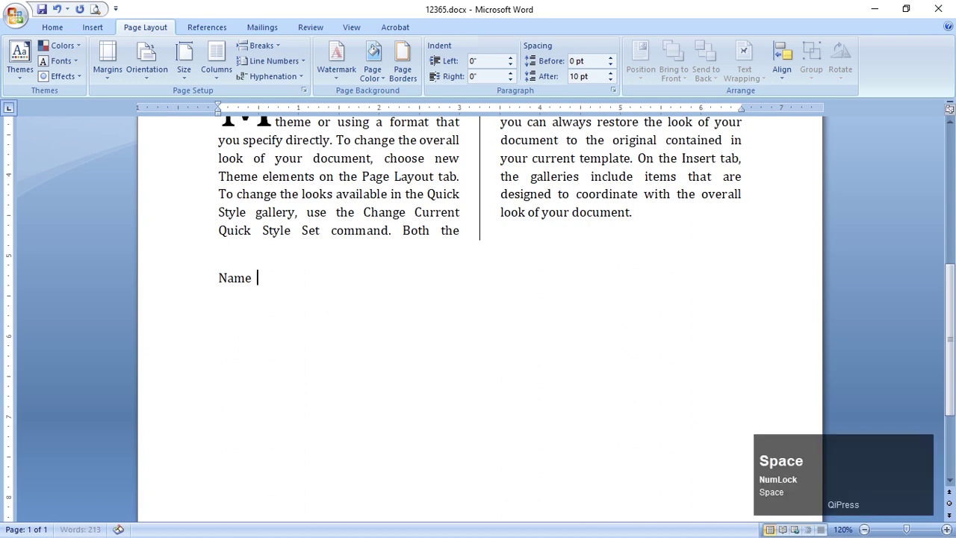
{"action": "key", "text": "Return"}
{"action": "type", "text": "Add"}
{"action": "key", "text": "Tab"}
{"action": "key", "text": "BackSpace"}
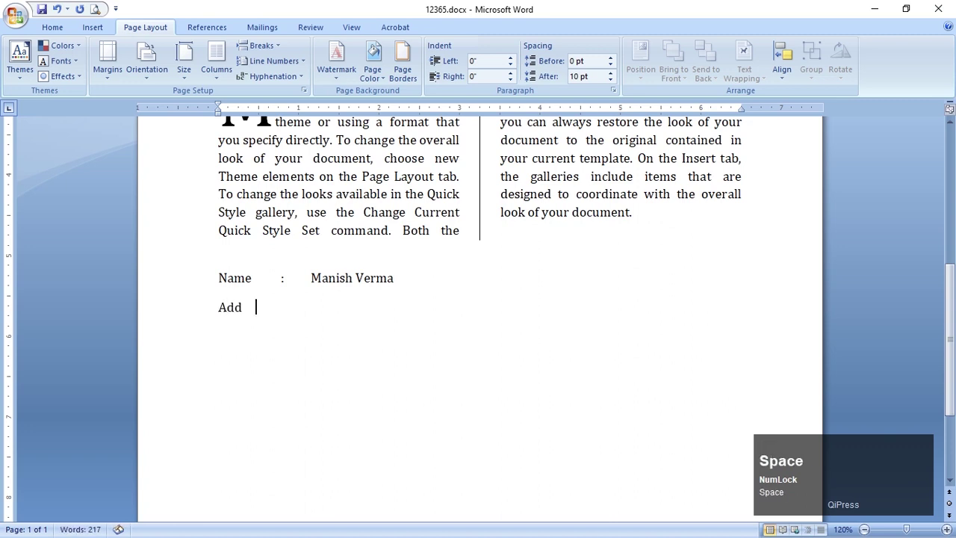
{"action": "left_click_drag", "start_coordinate": [260, 279], "coordinate": [387, 358]}
Retype the Name line tab-aligned: Name, a colon, then the person's full name
{"action": "type", "text": "Name"}
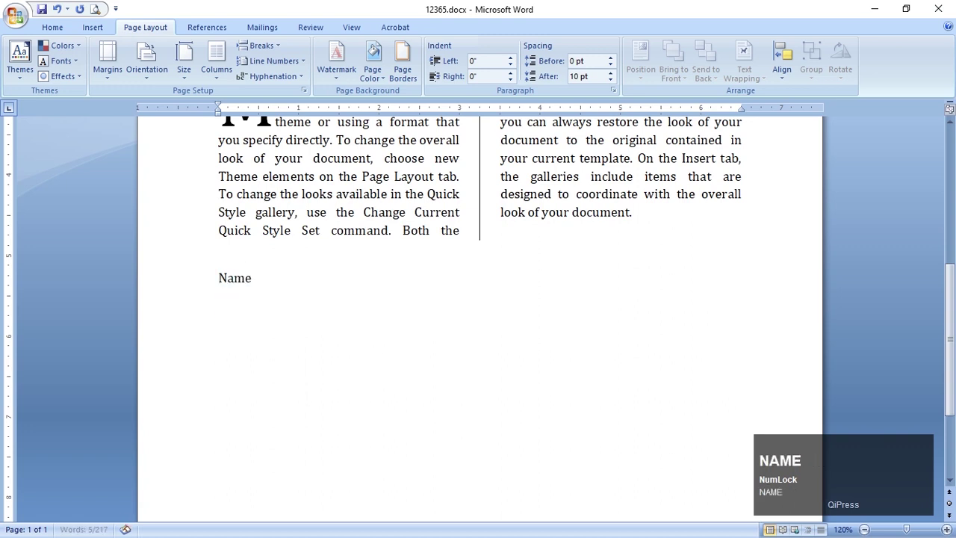
{"action": "key", "text": "Tab"}
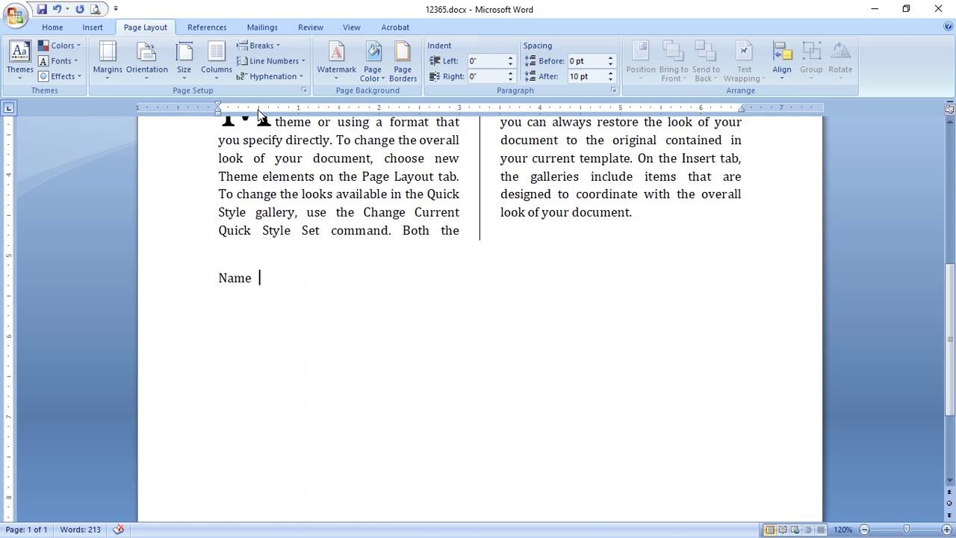
{"action": "key", "text": "Tab"}
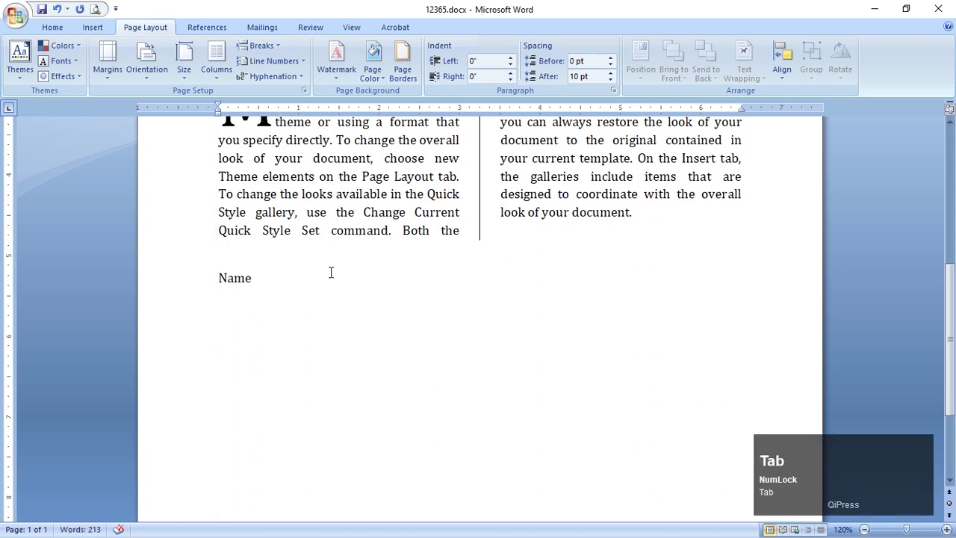
{"action": "type", "text": ":"}
{"action": "key", "text": "Tab"}
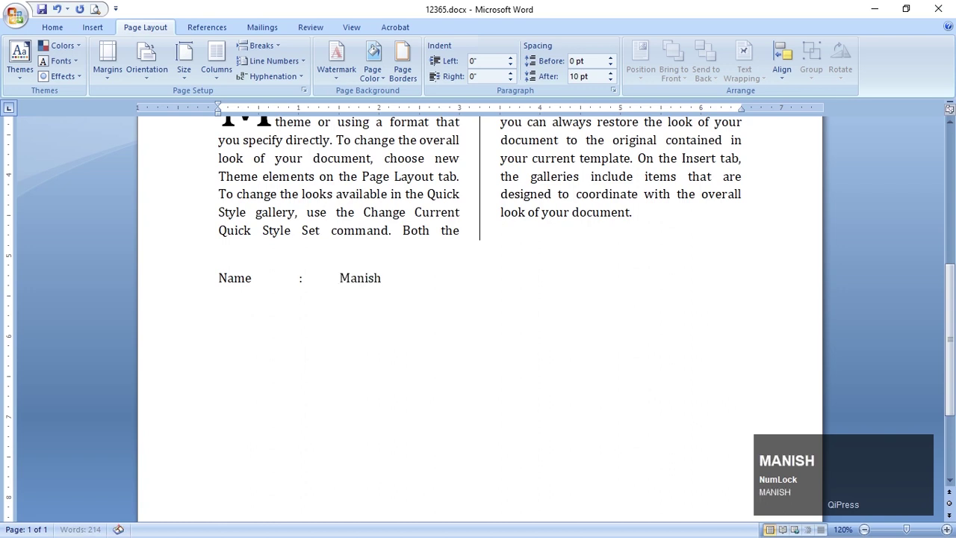
{"action": "key", "text": "Return"}
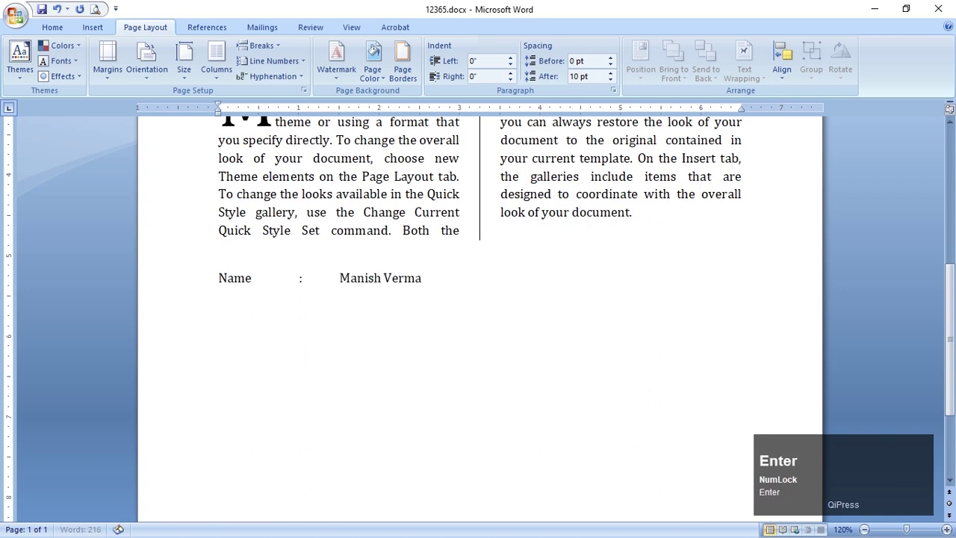
Add a tab-aligned Address line with a colon and the city
{"action": "type", "text": "Address"}
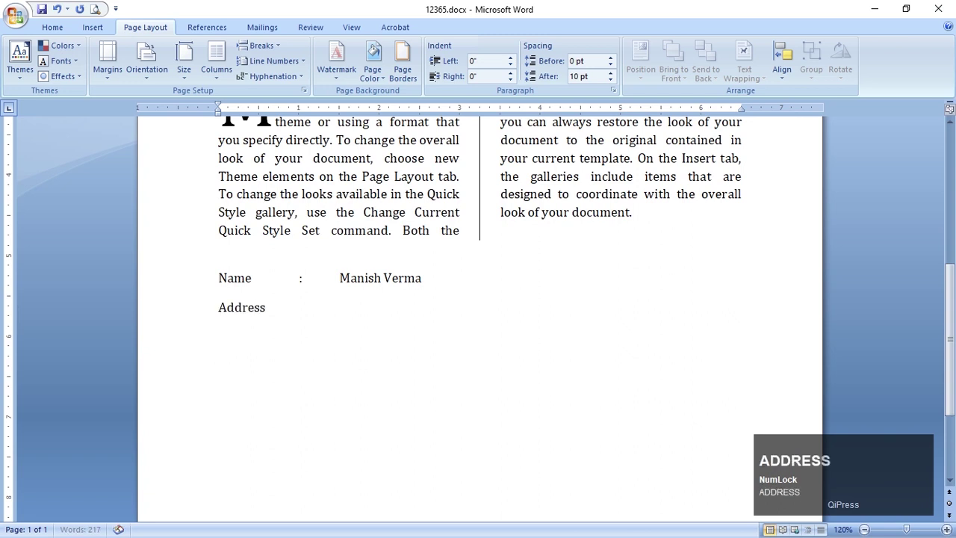
{"action": "key", "text": "Tab"}
{"action": "key", "text": "shift"}
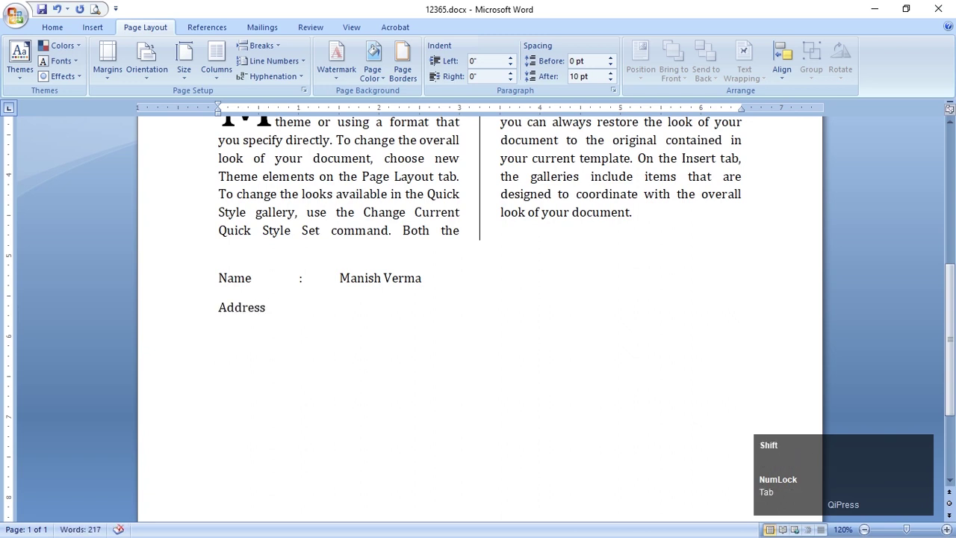
{"action": "type", "text": ":"}
{"action": "key", "text": "Tab"}
{"action": "type", "text": "Ranchi"}
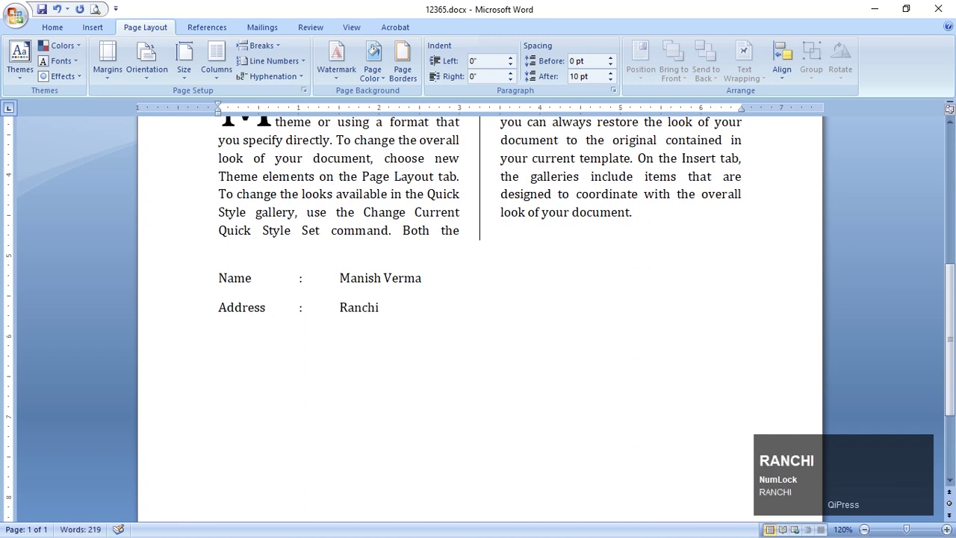
{"action": "key", "text": "Return"}
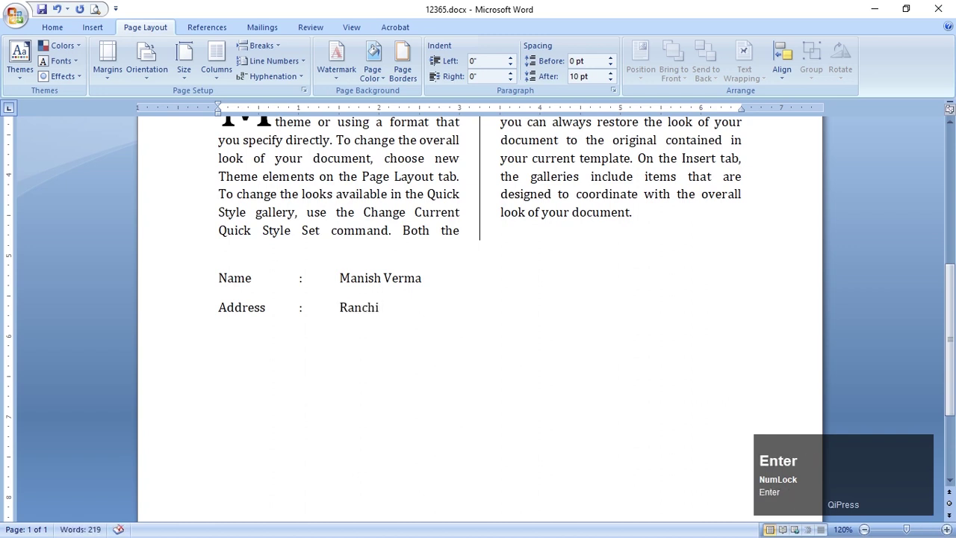
Add a tab-aligned Xyz line with a colon and the value 'abc'
{"action": "type", "text": "Xyz"}
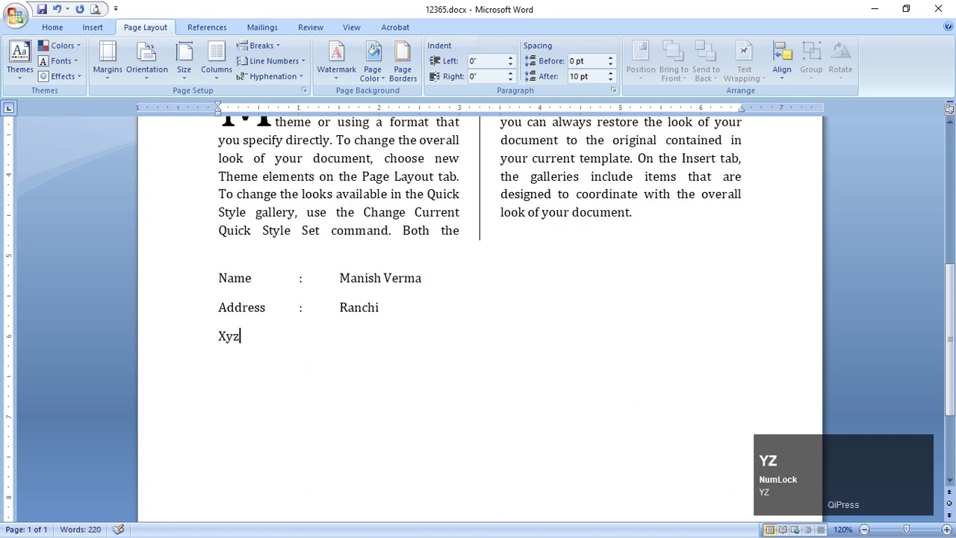
{"action": "key", "text": "Tab"}
{"action": "key", "text": "Tab"}
{"action": "type", "text": ":"}
{"action": "key", "text": "Tab"}
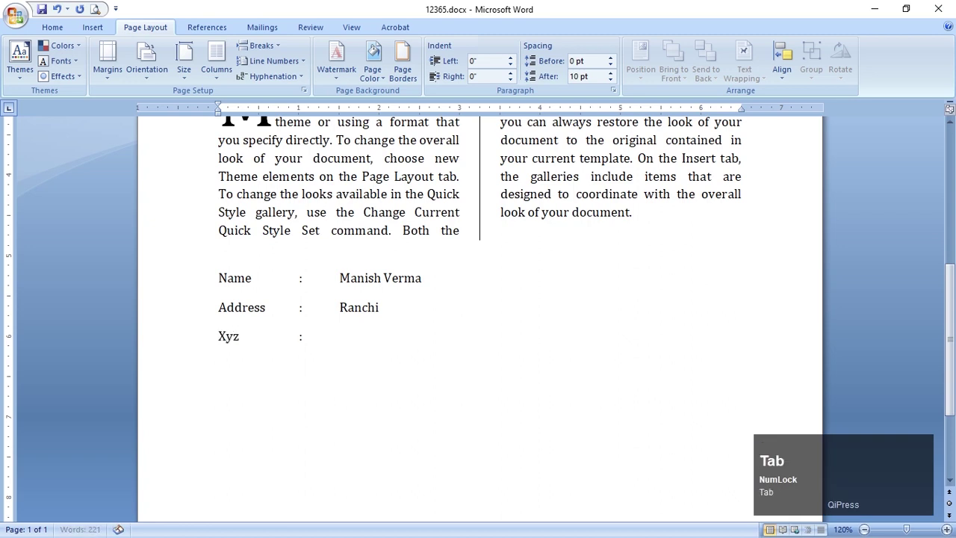
{"action": "type", "text": "abc"}
{"action": "key", "text": "Return"}
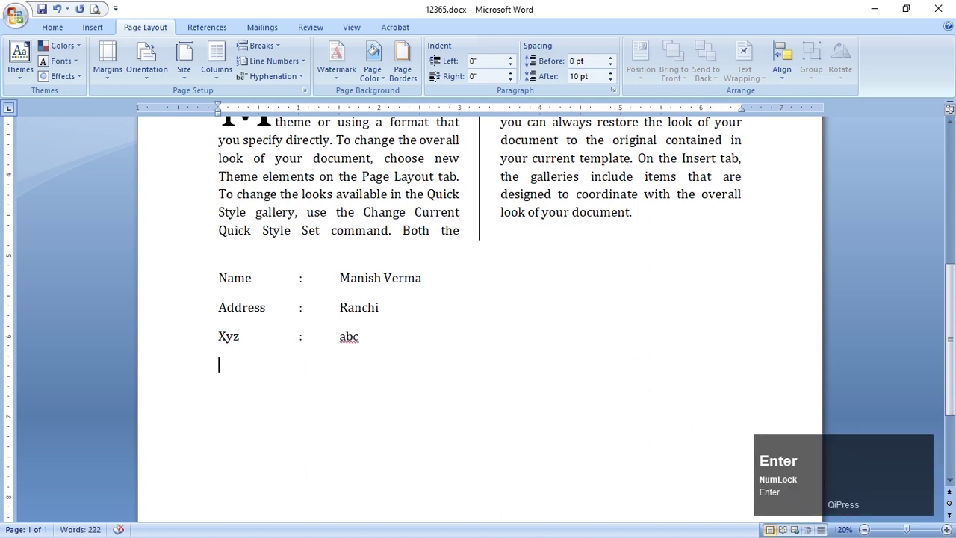
Set the Name, Address and Xyz lines to 1.0 line spacing
{"action": "left_click_drag", "start_coordinate": [189, 276], "coordinate": [185, 340]}
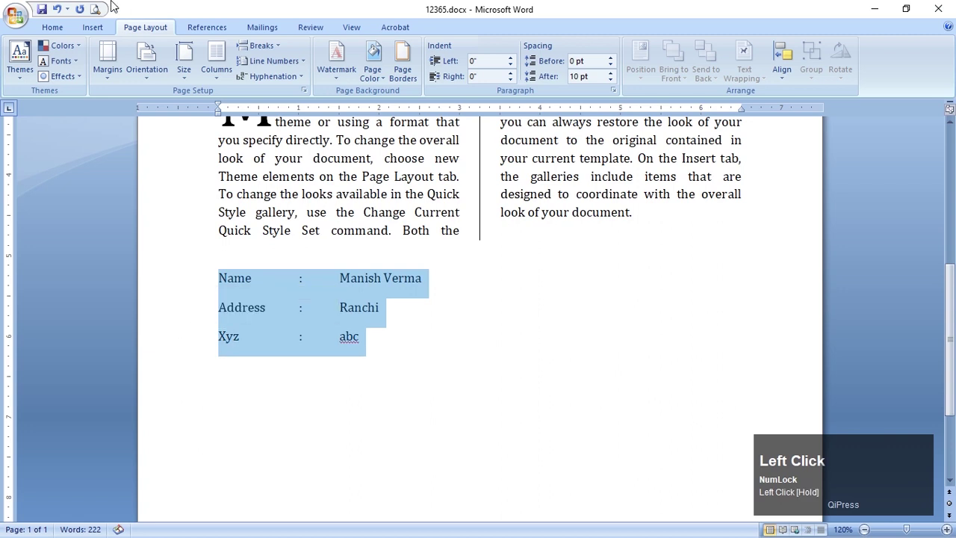
{"action": "left_click", "coordinate": [52, 27]}
{"action": "left_click", "coordinate": [375, 71]}
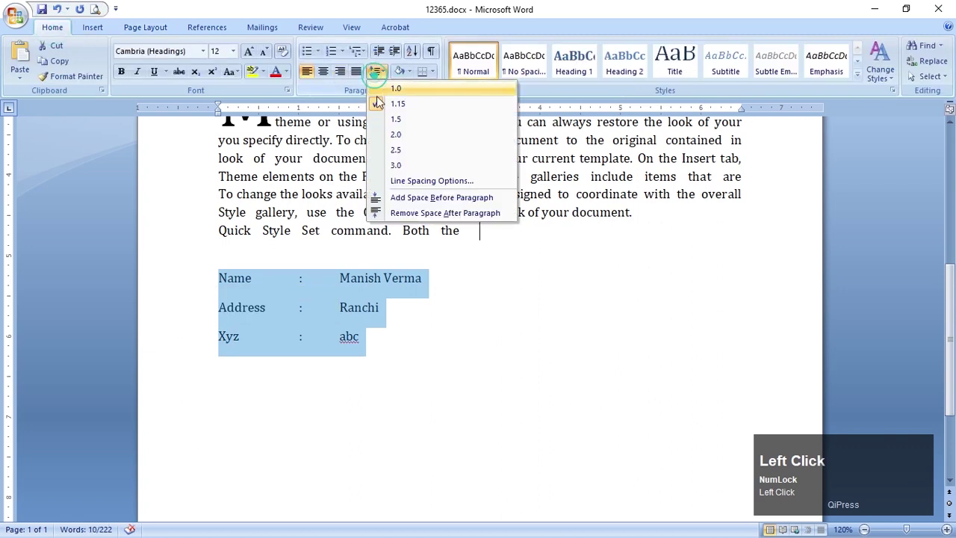
{"action": "left_click", "coordinate": [403, 90]}
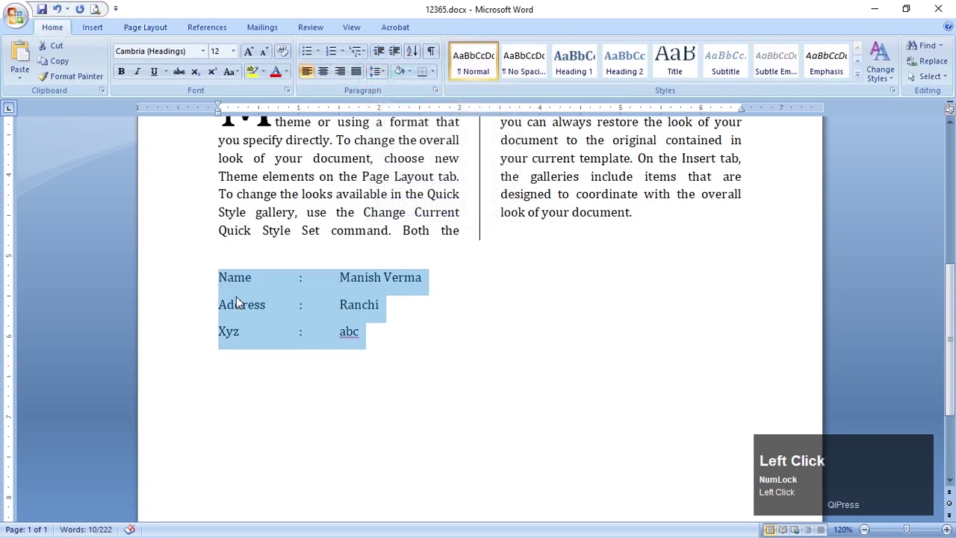
Set spacing After to 0 pt for the three lines and reselect them
{"action": "left_click", "coordinate": [378, 70]}
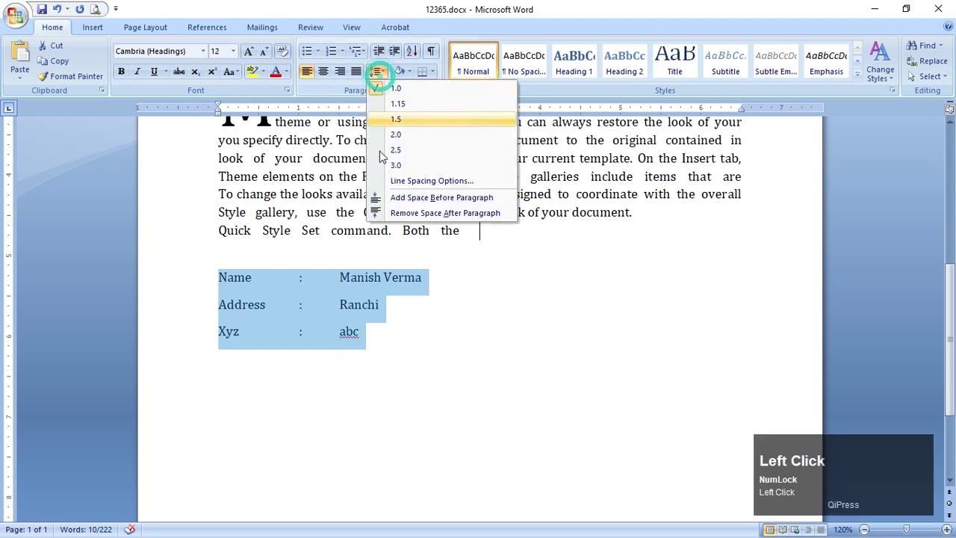
{"action": "left_click", "coordinate": [404, 181]}
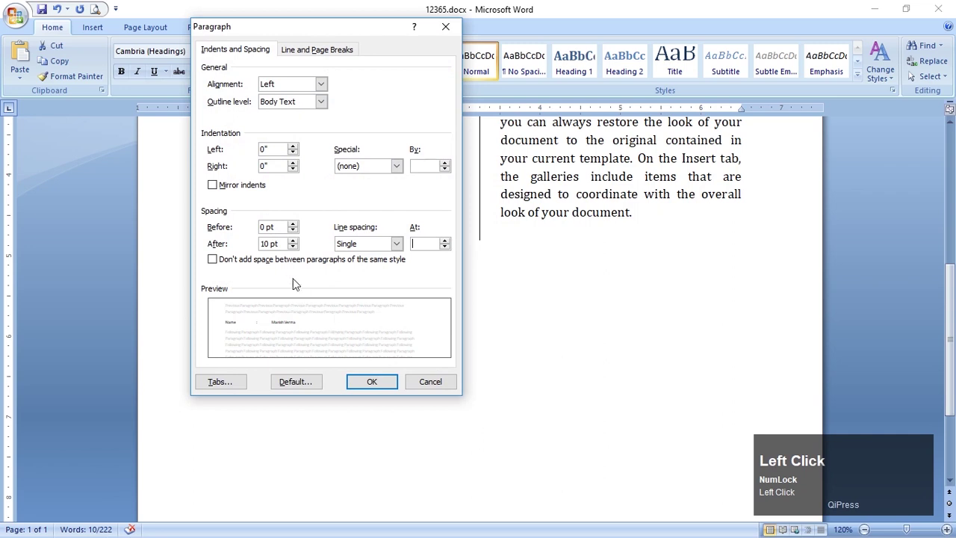
{"action": "left_click_drag", "start_coordinate": [285, 244], "coordinate": [182, 239]}
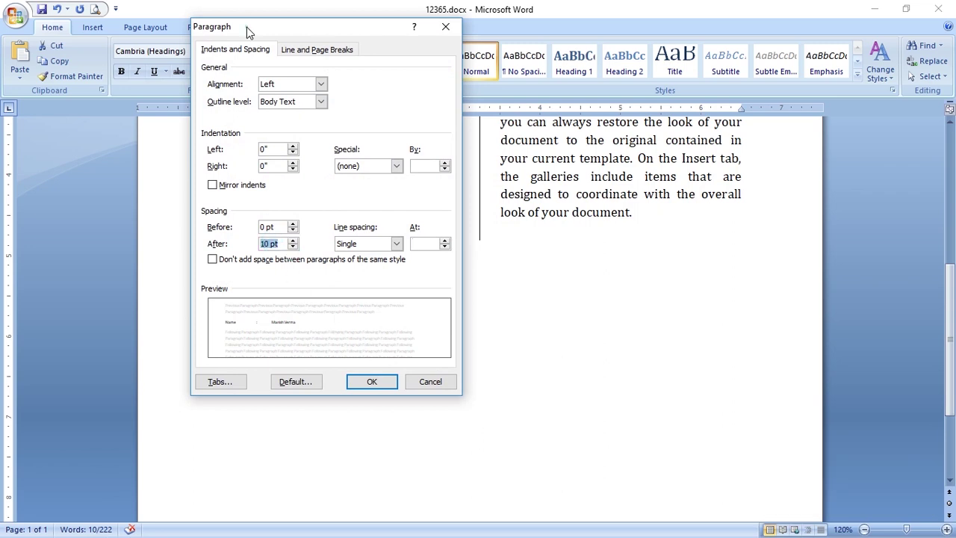
{"action": "left_click_drag", "start_coordinate": [247, 27], "coordinate": [552, 73]}
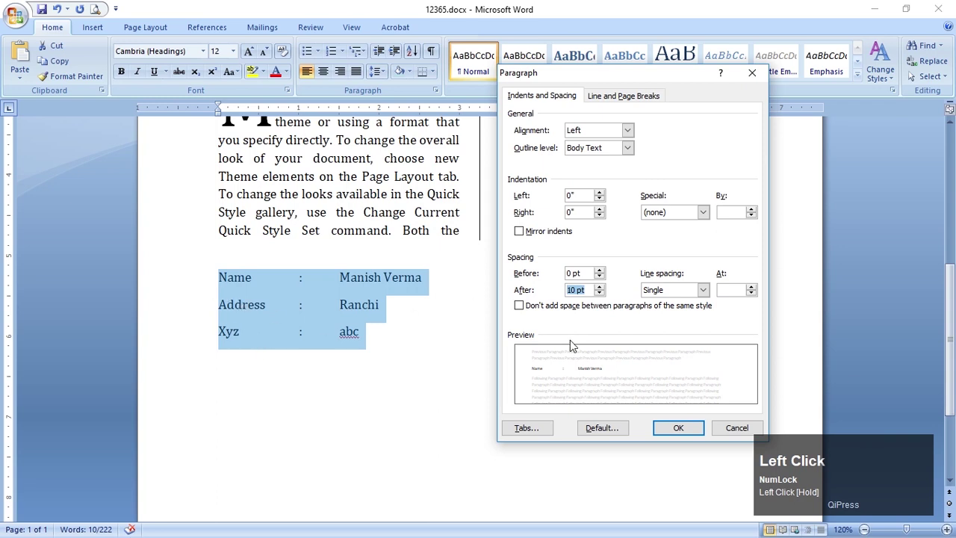
{"action": "type", "text": "0"}
{"action": "key", "text": "Return"}
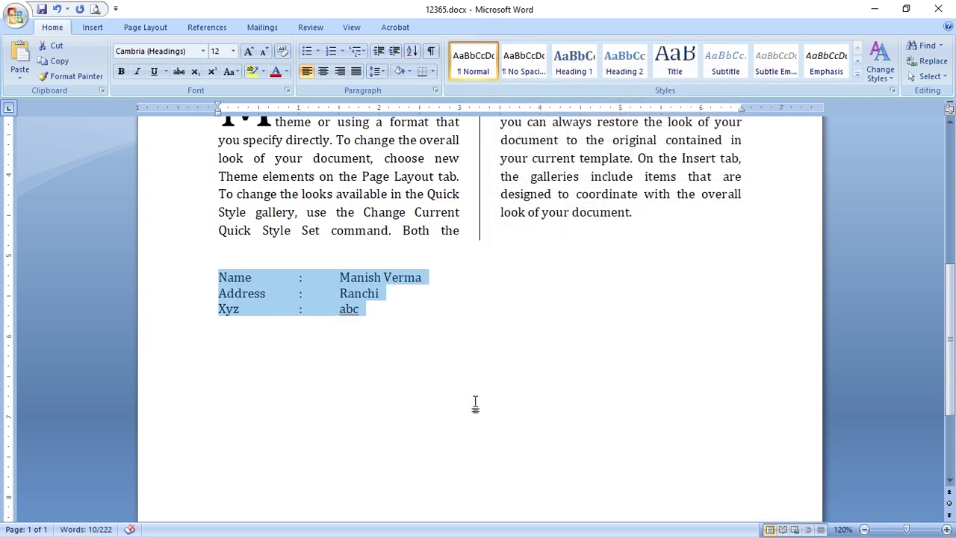
{"action": "left_click", "coordinate": [475, 403]}
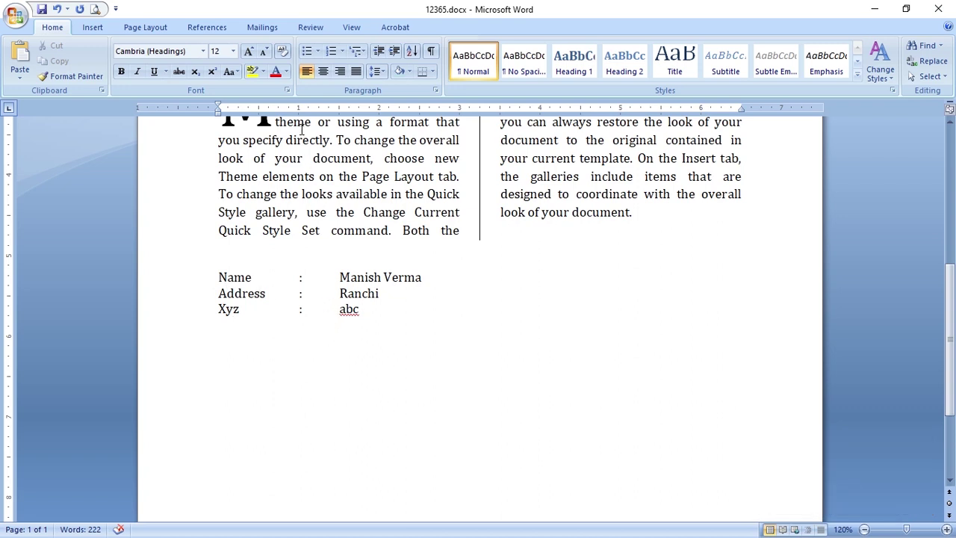
{"action": "left_click_drag", "start_coordinate": [218, 276], "coordinate": [374, 310]}
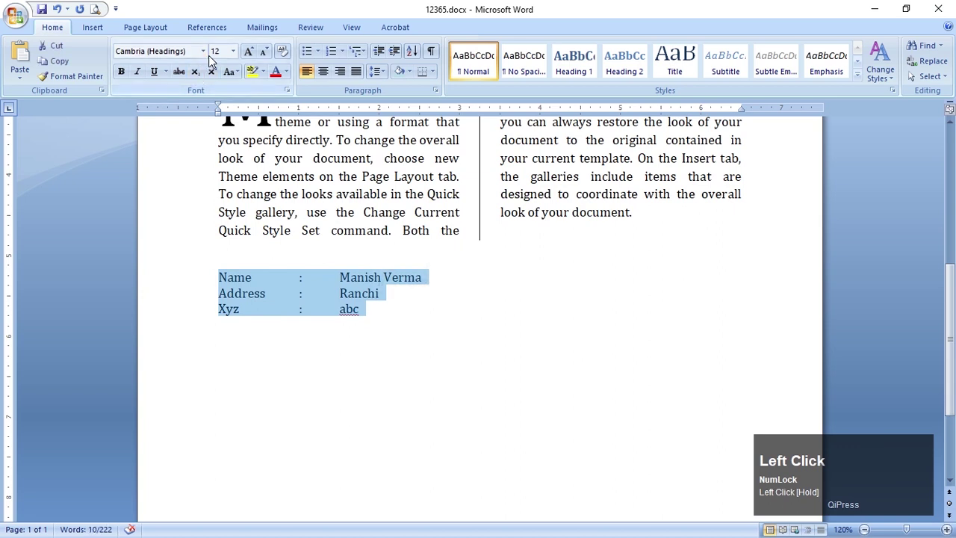
Reopen the reference image 23 June.png and return to the Word document
{"action": "key", "text": "alt+Tab"}
{"action": "key", "text": "Escape"}
{"action": "key", "text": "super+d"}
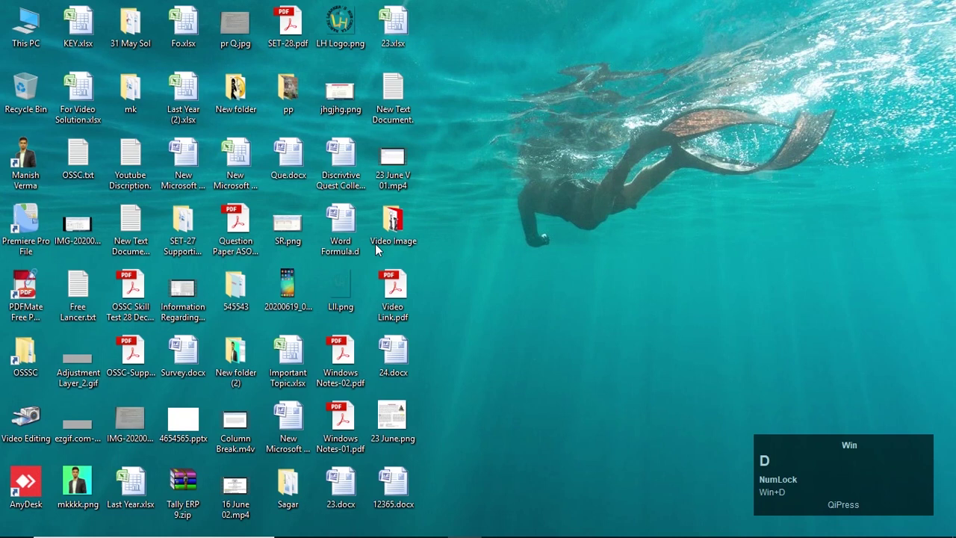
{"action": "double_click", "coordinate": [392, 418]}
{"action": "key", "text": "alt+Tab"}
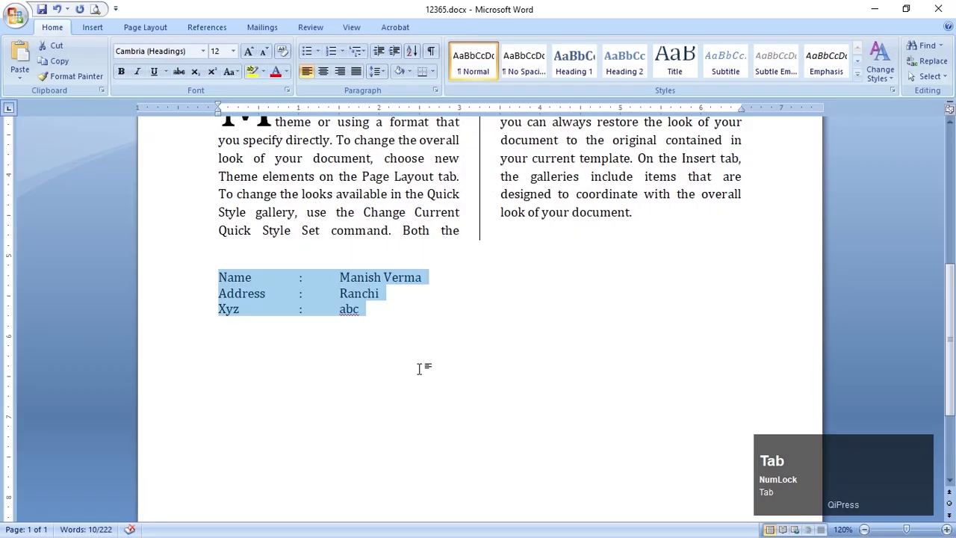
Give the Name, Address and Xyz lines checkmark bullets and start a new line below
{"action": "left_click", "coordinate": [318, 51]}
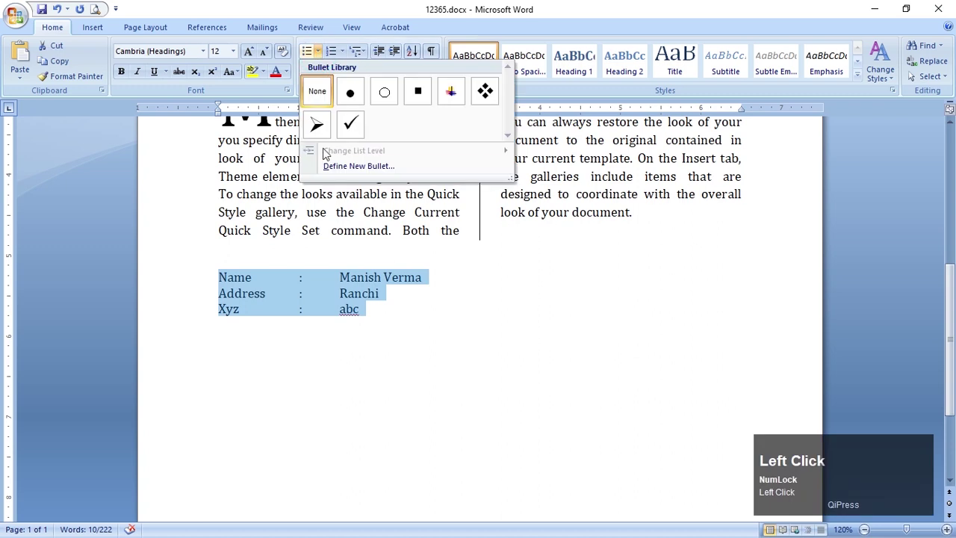
{"action": "left_click", "coordinate": [352, 125]}
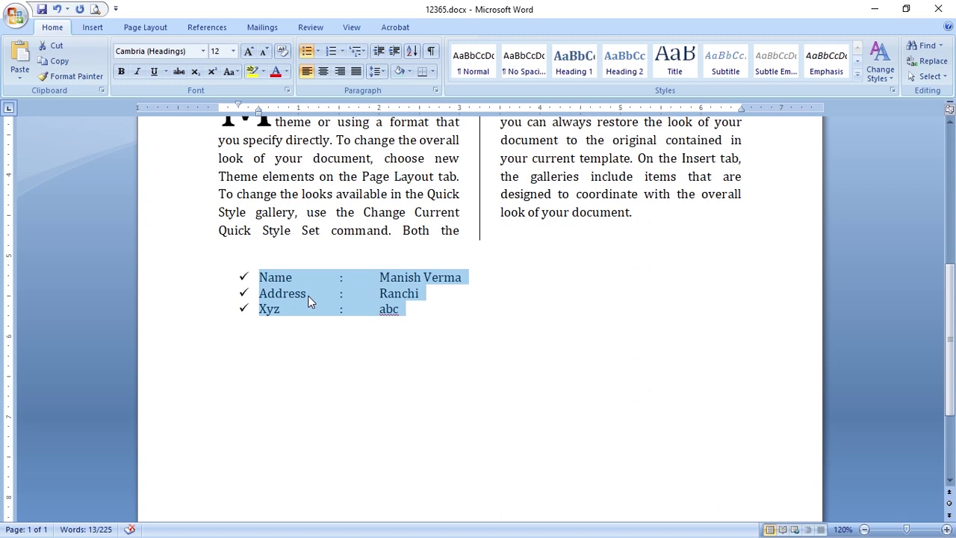
{"action": "left_click", "coordinate": [317, 312]}
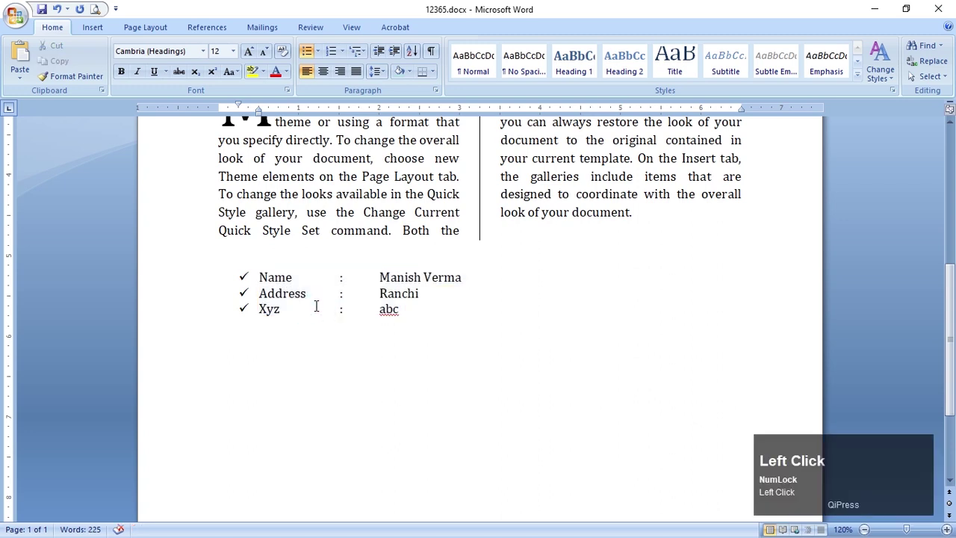
{"action": "left_click", "coordinate": [318, 355]}
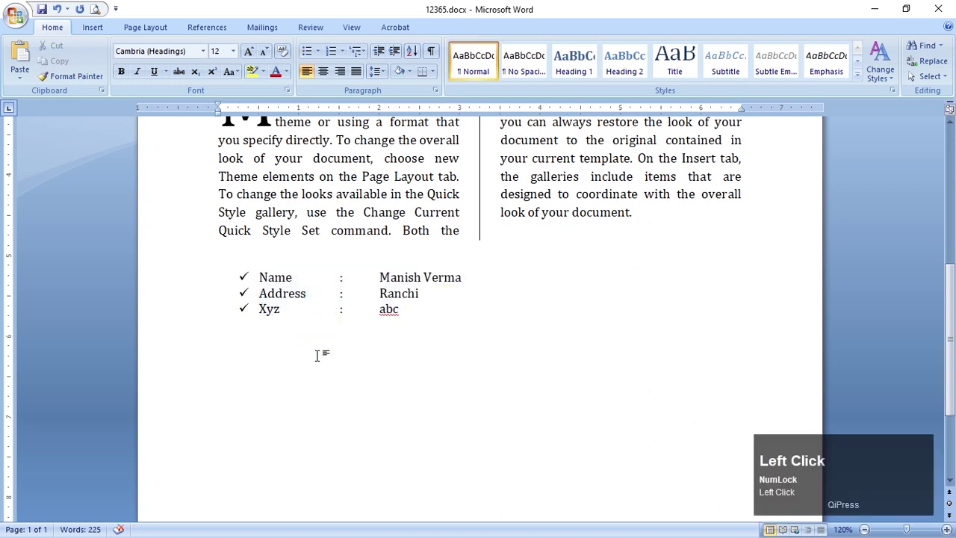
{"action": "key", "text": "Return"}
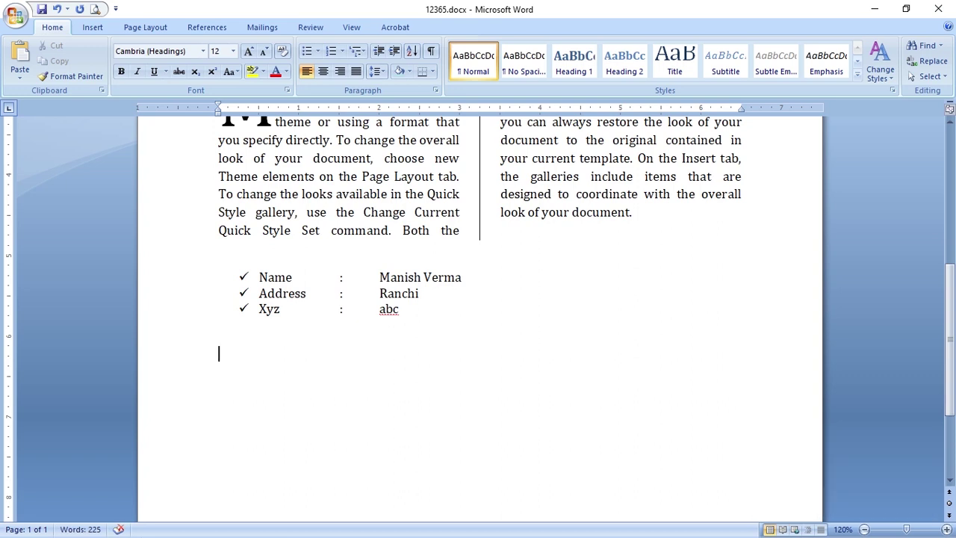
Type '(1)' followed by the person's name and city, then copy the line's text and the city word
{"action": "type", "text": "(1) "}
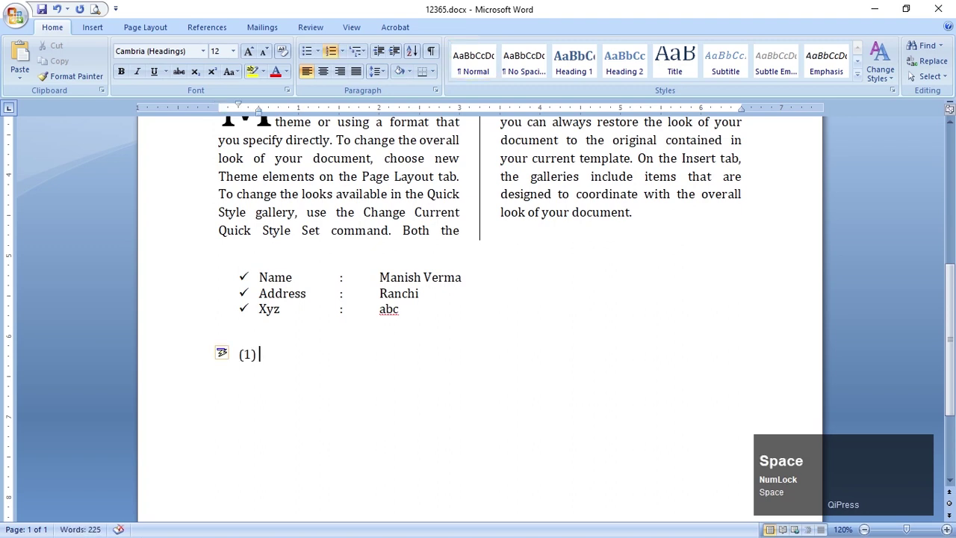
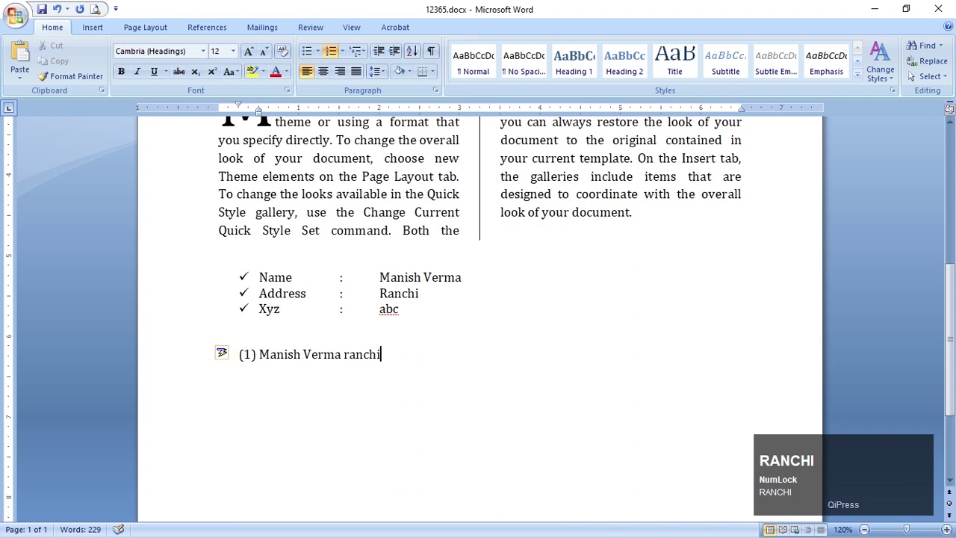
{"action": "left_click", "coordinate": [296, 351]}
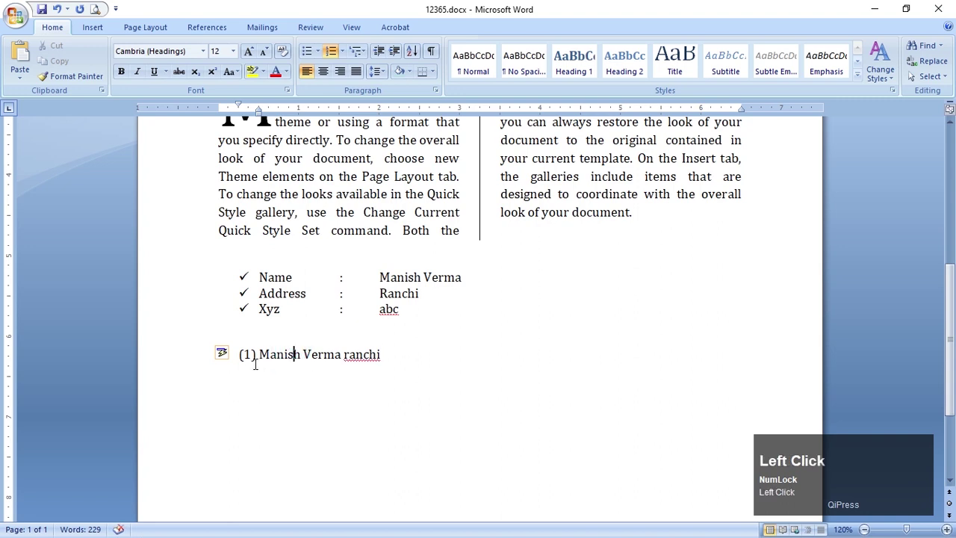
{"action": "left_click", "coordinate": [398, 358]}
{"action": "left_click", "coordinate": [363, 354]}
{"action": "key", "text": "ctrl+c"}
{"action": "left_click", "coordinate": [444, 367]}
{"action": "double_click", "coordinate": [367, 356]}
{"action": "key", "text": "ctrl+c"}
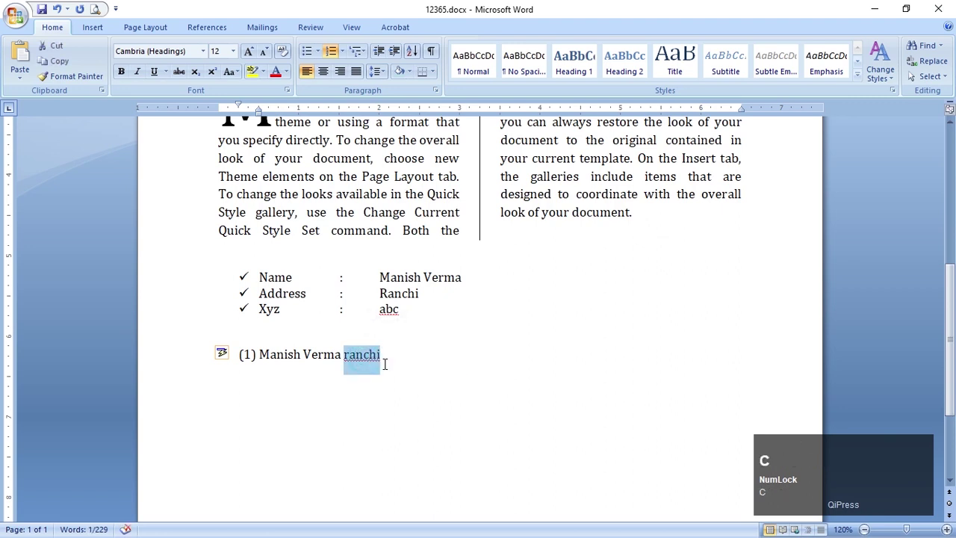
{"action": "left_click", "coordinate": [474, 378]}
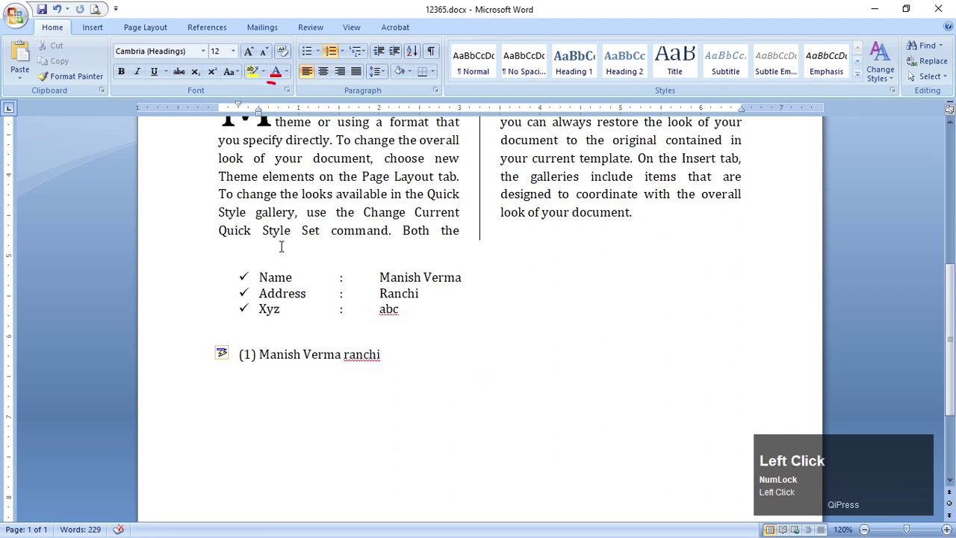
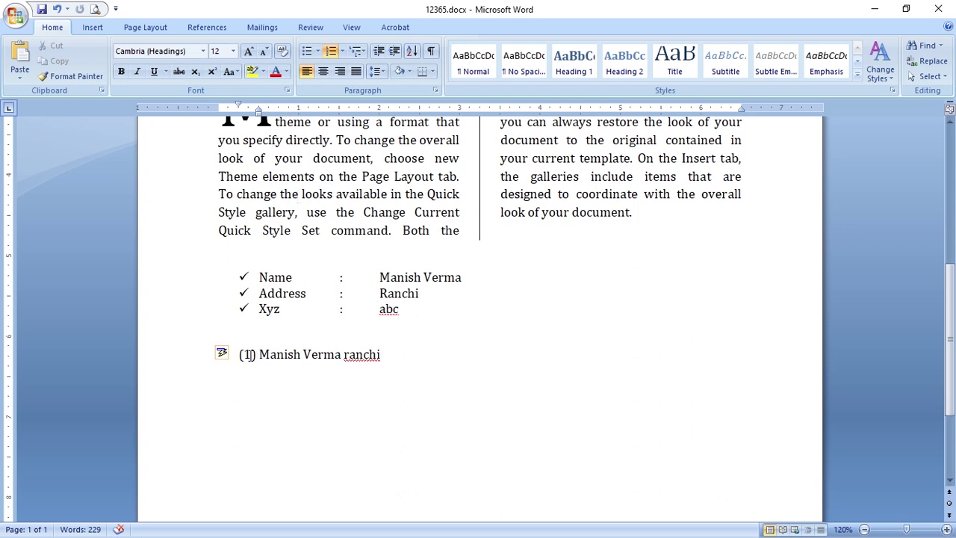
Adjust the first-line and hanging indents of the (1) numbered line on the ruler
{"action": "left_click", "coordinate": [241, 354]}
{"action": "left_click", "coordinate": [277, 363]}
{"action": "left_click", "coordinate": [247, 356]}
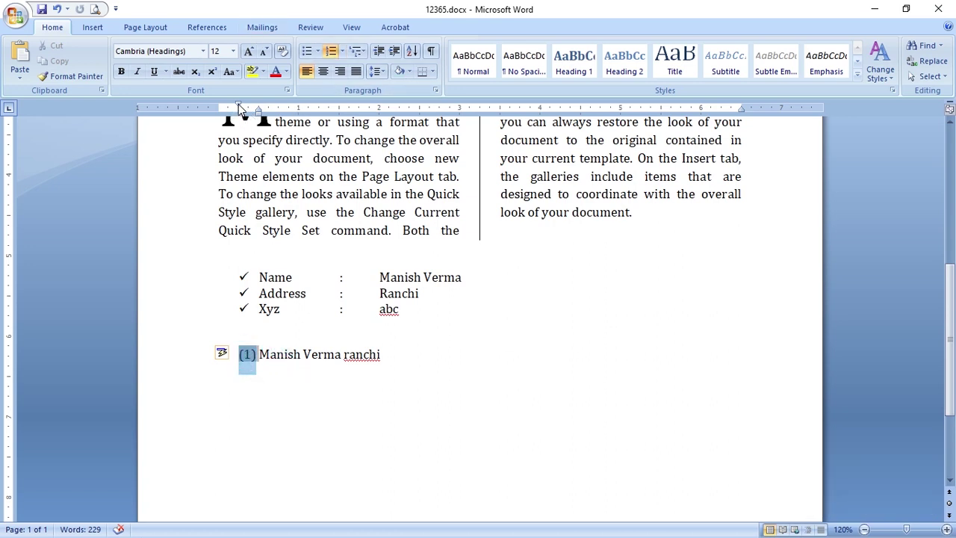
{"action": "left_click_drag", "start_coordinate": [239, 108], "coordinate": [239, 108]}
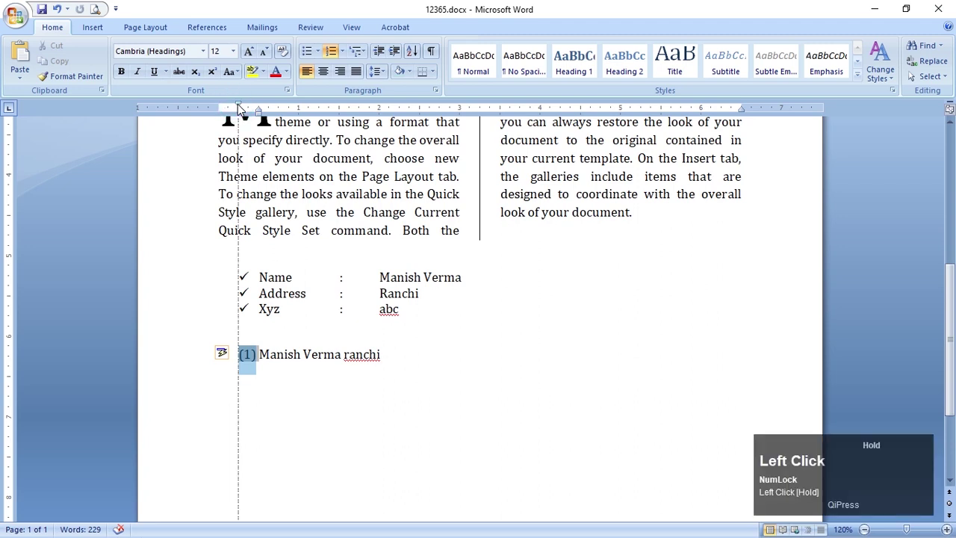
{"action": "left_click", "coordinate": [276, 356]}
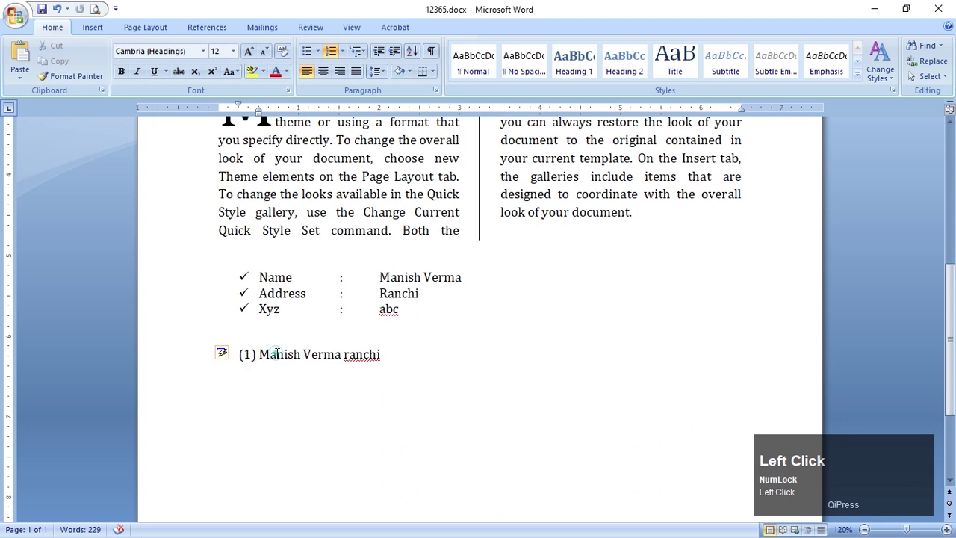
{"action": "left_click_drag", "start_coordinate": [257, 112], "coordinate": [257, 109]}
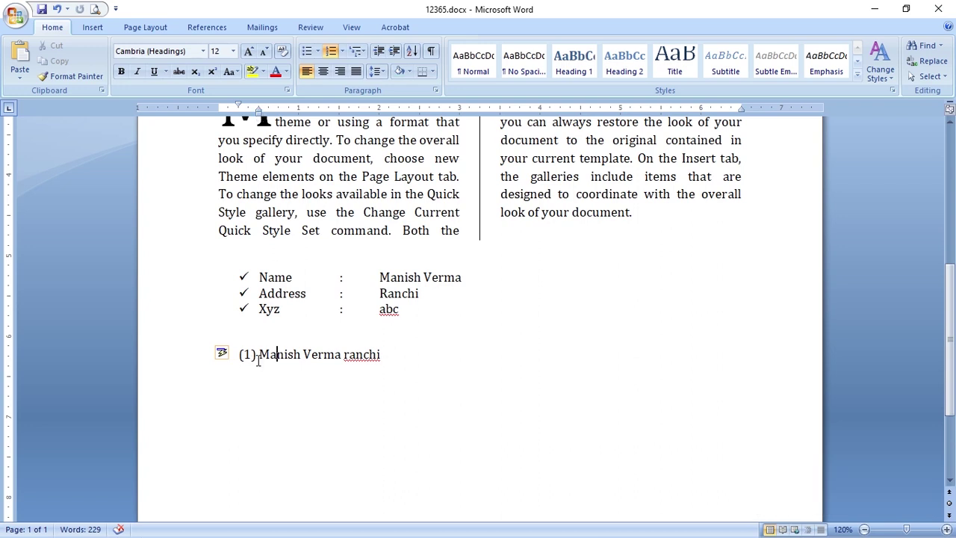
Select the checklist and numbered line and widen the gap between bullets and text
{"action": "left_click", "coordinate": [242, 278]}
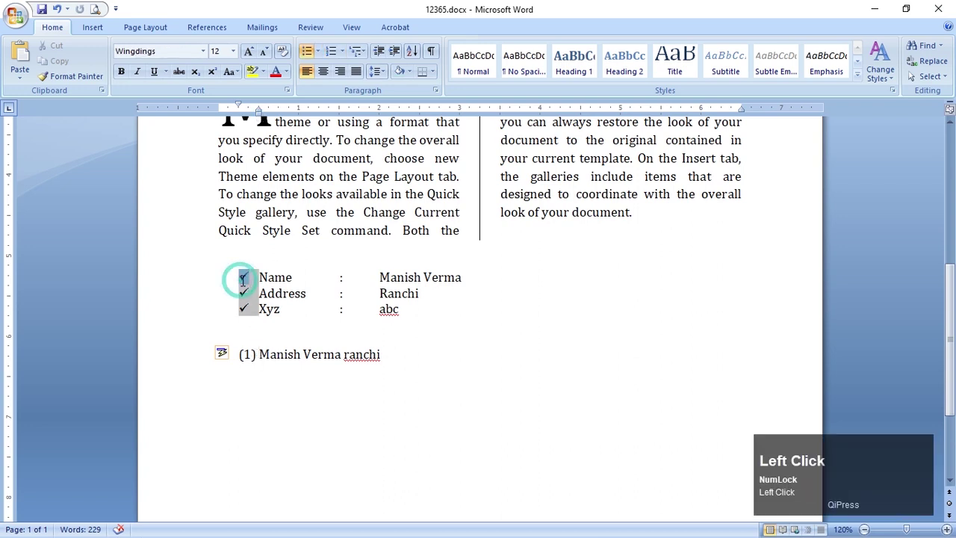
{"action": "left_click", "coordinate": [324, 316]}
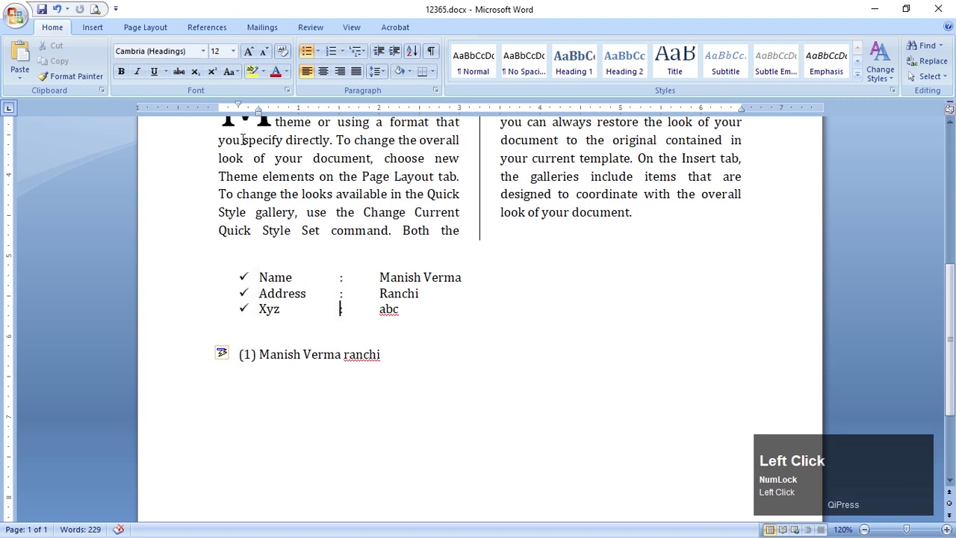
{"action": "left_click_drag", "start_coordinate": [212, 280], "coordinate": [213, 281]}
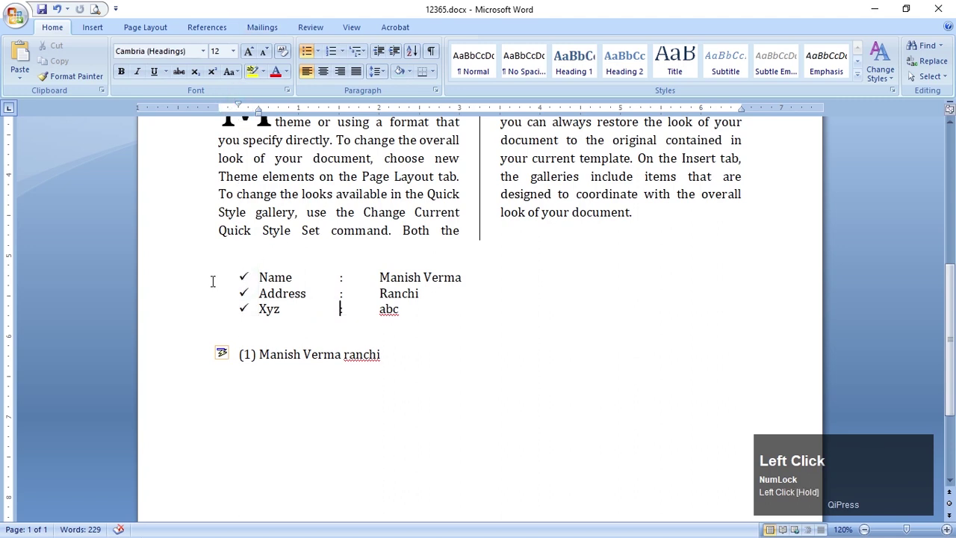
{"action": "left_click", "coordinate": [257, 109]}
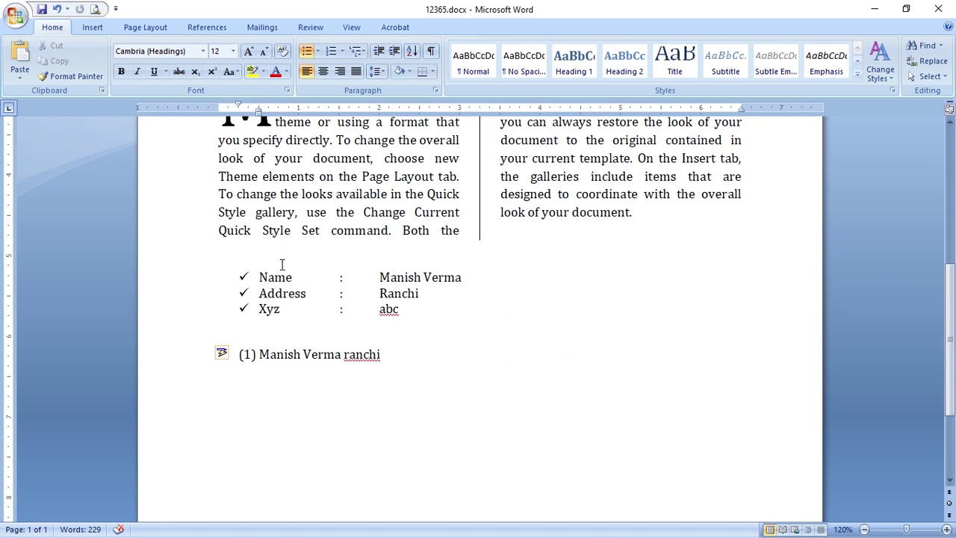
{"action": "left_click_drag", "start_coordinate": [258, 277], "coordinate": [403, 350]}
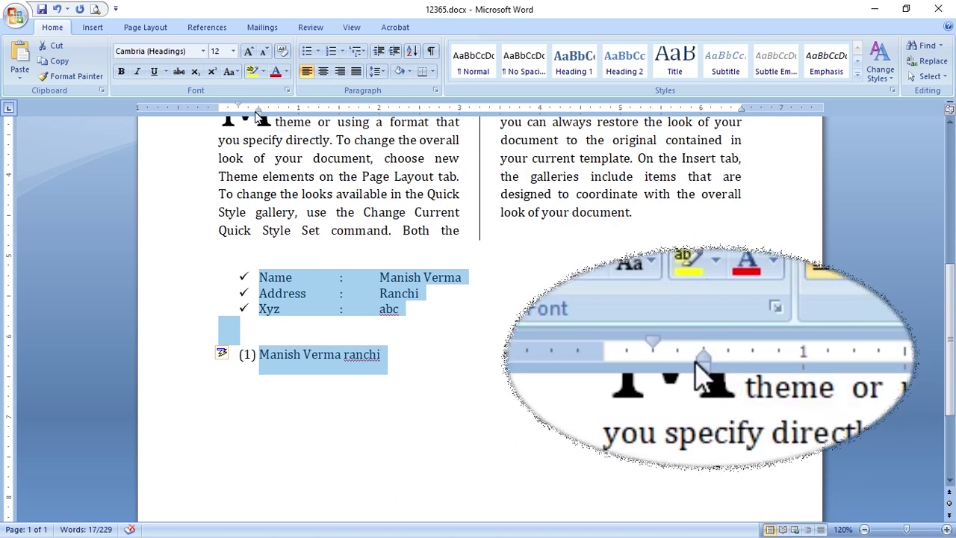
{"action": "left_click_drag", "start_coordinate": [262, 112], "coordinate": [283, 112]}
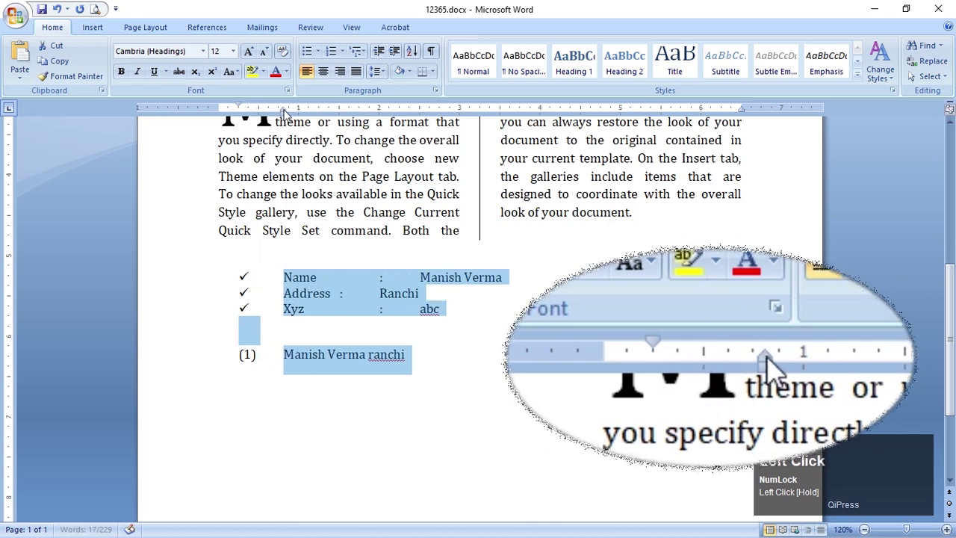
Reselect the checklist and numbered line and shift the whole list further right
{"action": "left_click", "coordinate": [290, 330]}
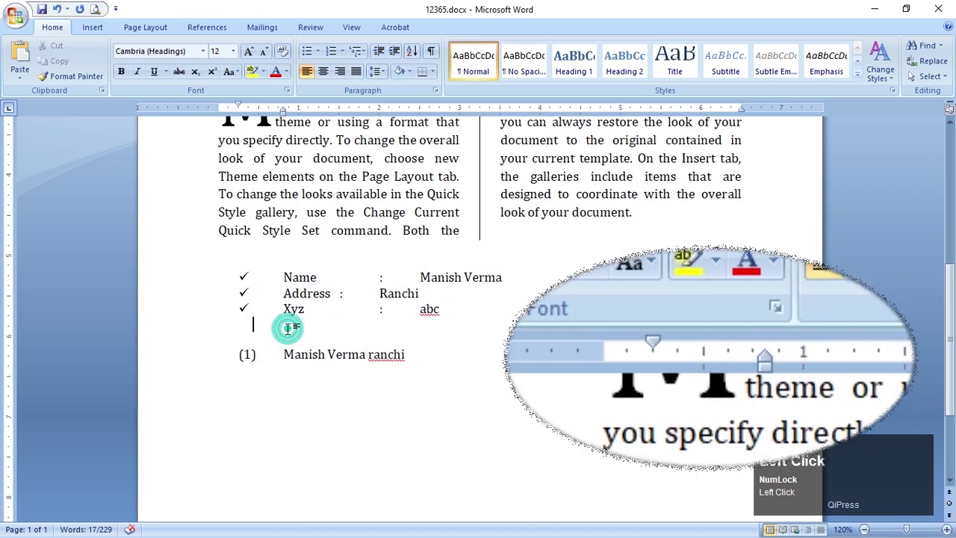
{"action": "left_click", "coordinate": [252, 278]}
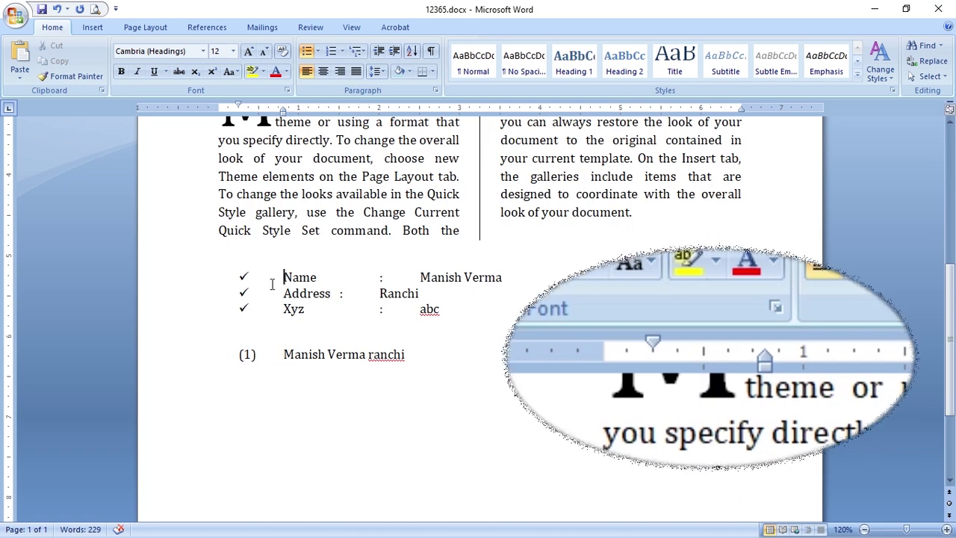
{"action": "left_click_drag", "start_coordinate": [236, 279], "coordinate": [366, 344]}
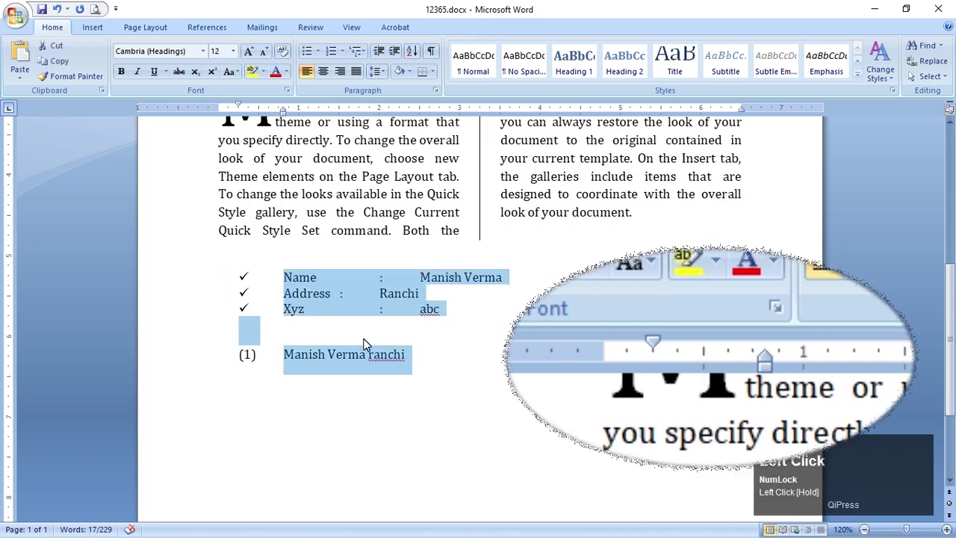
{"action": "left_click_drag", "start_coordinate": [313, 327], "coordinate": [338, 293]}
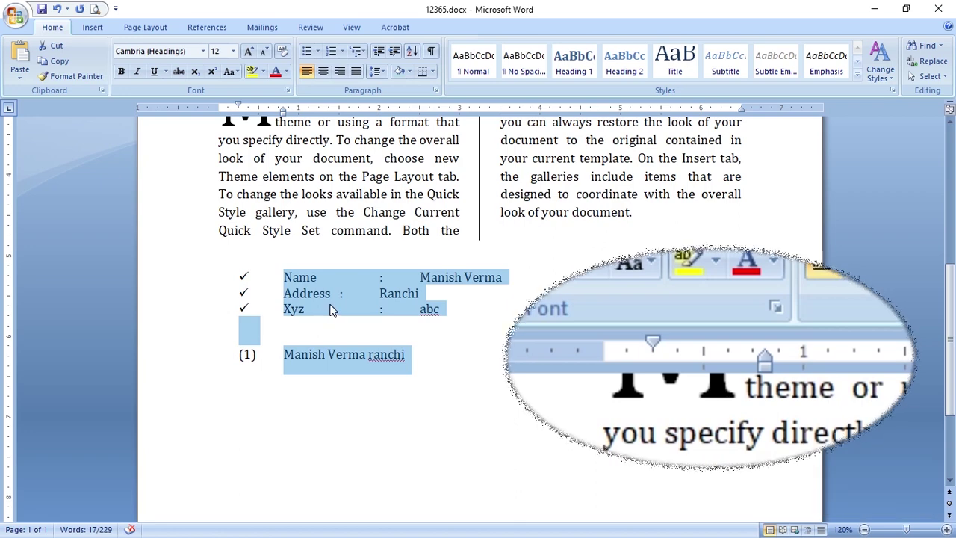
{"action": "left_click", "coordinate": [338, 293]}
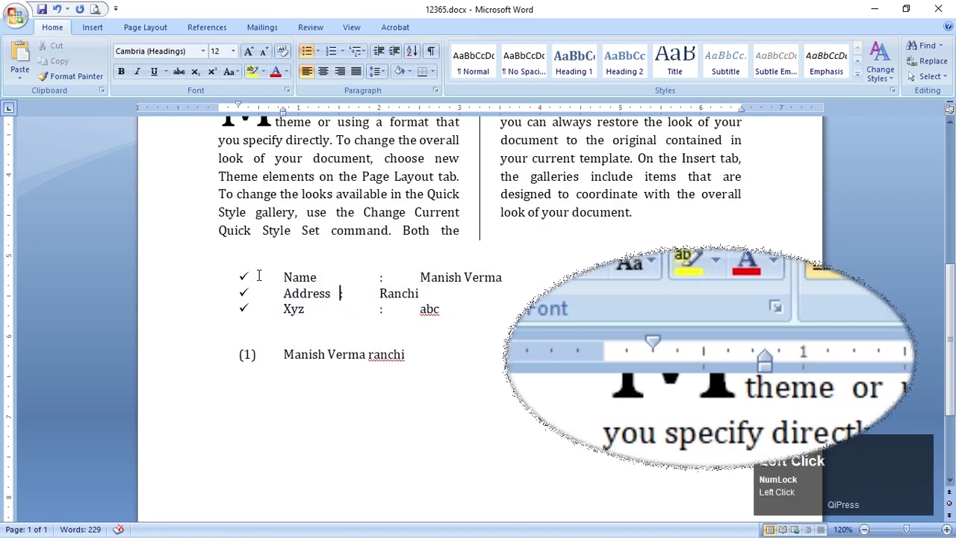
{"action": "left_click_drag", "start_coordinate": [239, 278], "coordinate": [418, 352]}
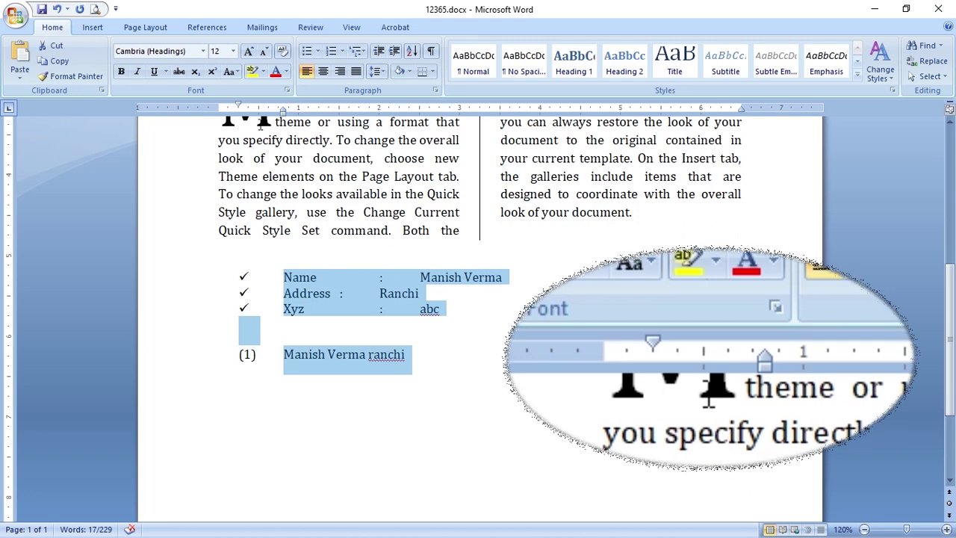
{"action": "left_click_drag", "start_coordinate": [239, 108], "coordinate": [219, 108]}
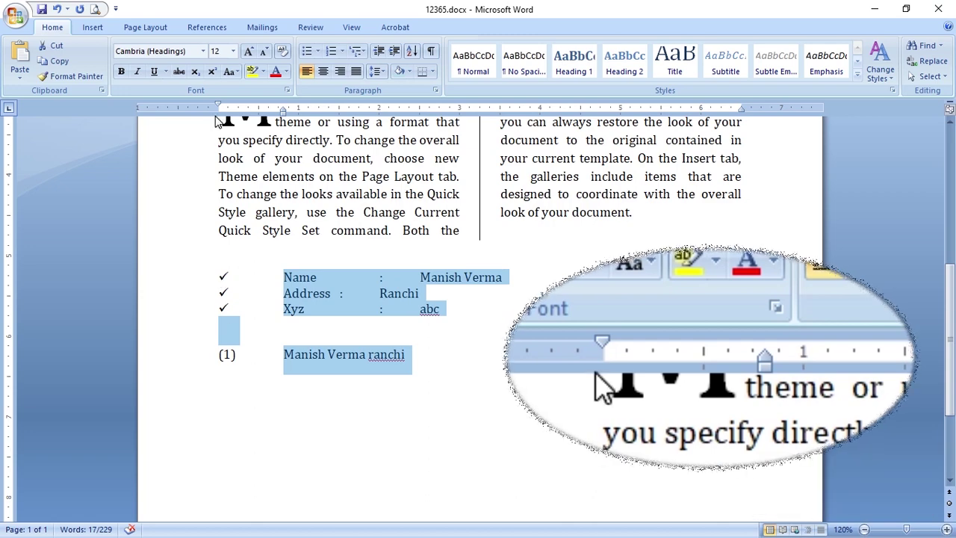
{"action": "left_click_drag", "start_coordinate": [219, 106], "coordinate": [234, 108]}
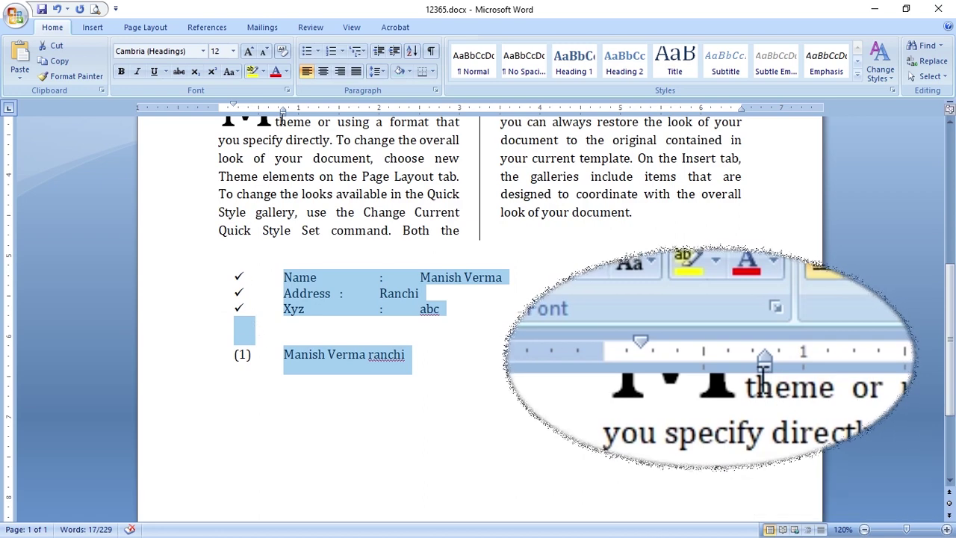
{"action": "left_click_drag", "start_coordinate": [284, 113], "coordinate": [339, 116]}
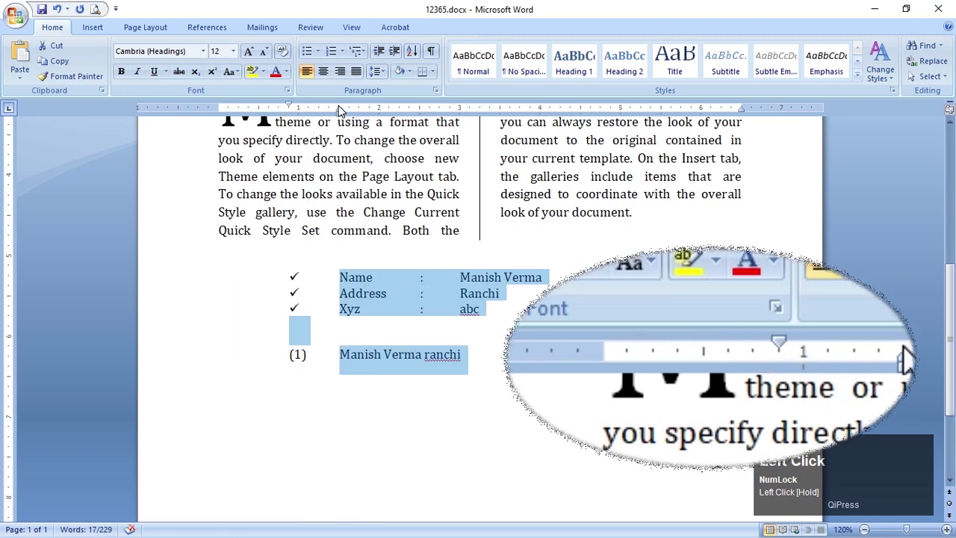
Reselect the list and pull its text indent slightly back toward the bullets
{"action": "left_click", "coordinate": [336, 423]}
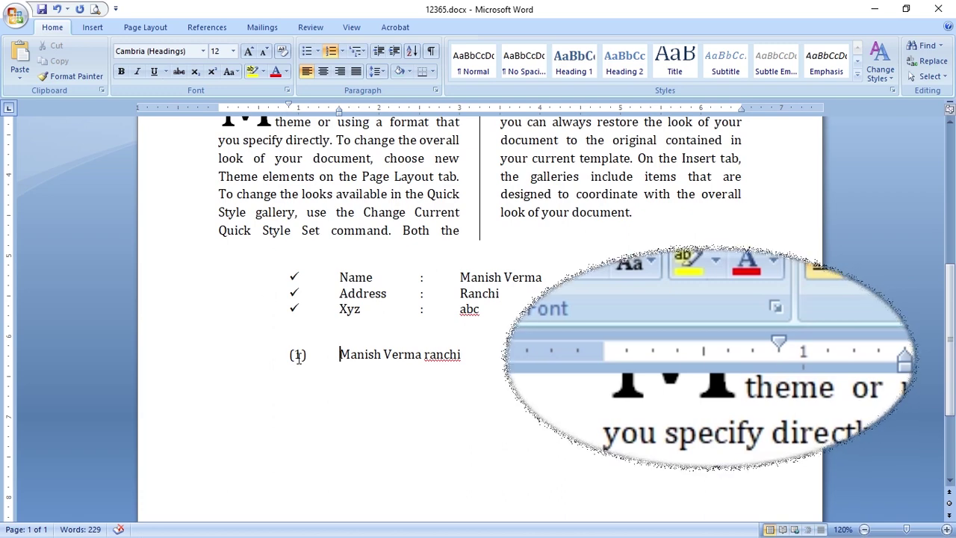
{"action": "left_click", "coordinate": [340, 277]}
{"action": "left_click_drag", "start_coordinate": [340, 277], "coordinate": [463, 358]}
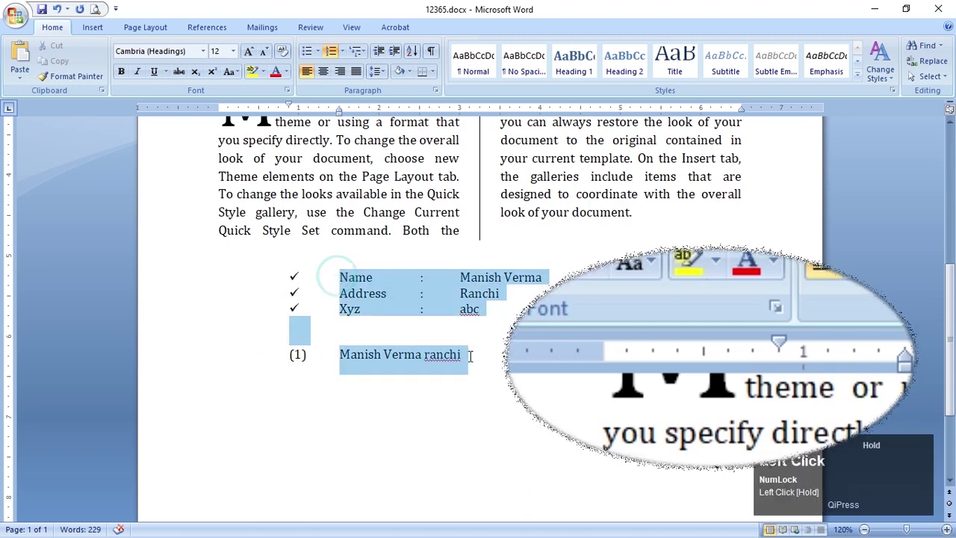
{"action": "left_click_drag", "start_coordinate": [339, 109], "coordinate": [329, 110]}
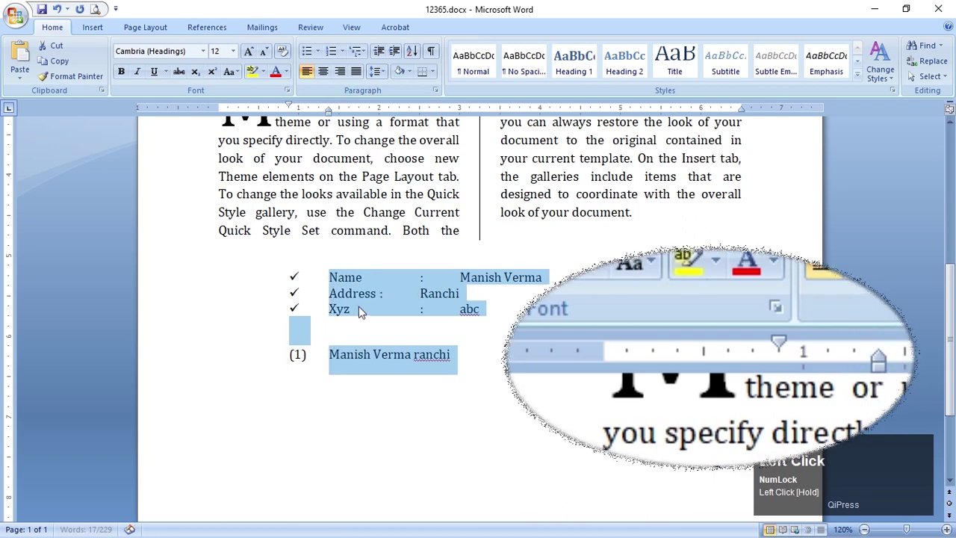
{"action": "left_click", "coordinate": [381, 371]}
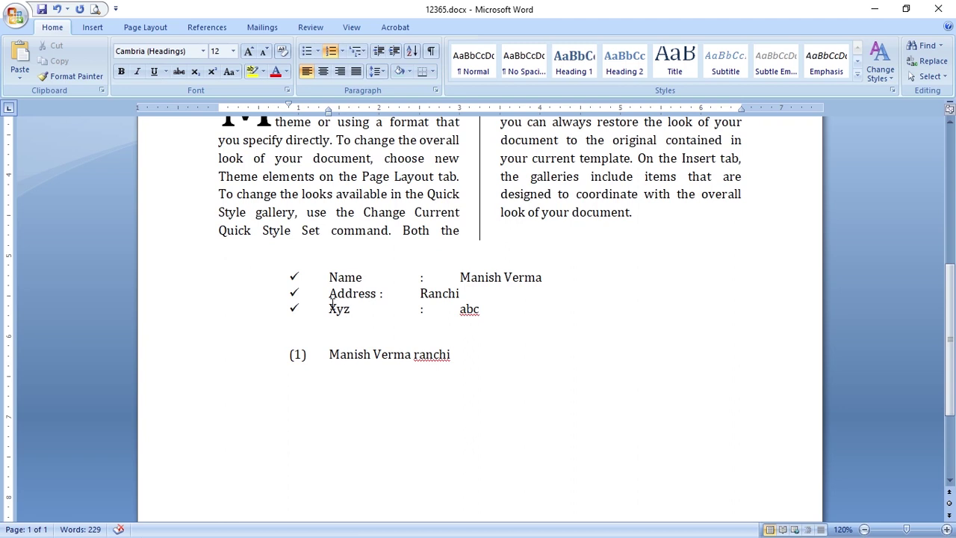
Delete the (1) line, then tab the Address row's colon and city into the Name and Xyz columns
{"action": "left_click", "coordinate": [180, 363]}
{"action": "key", "text": "Delete"}
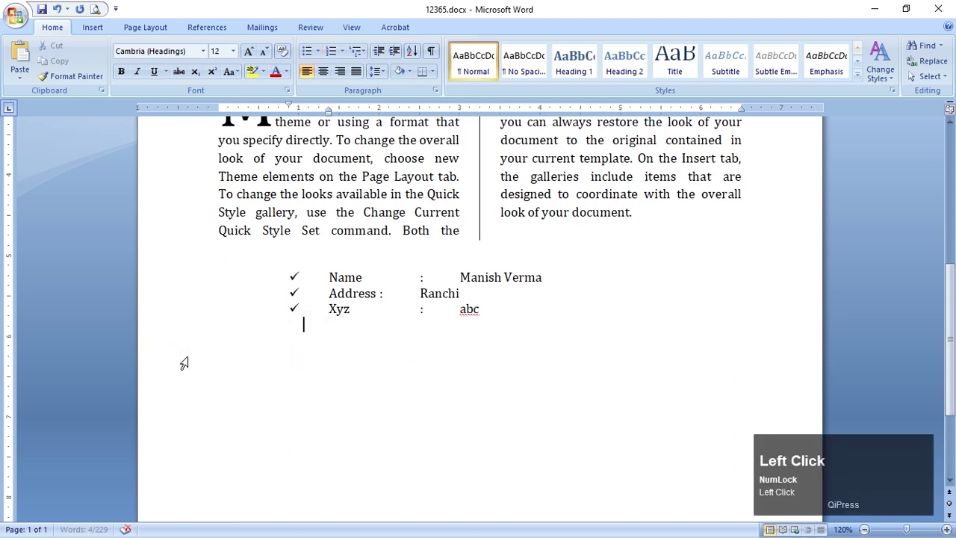
{"action": "left_click", "coordinate": [381, 293]}
{"action": "key", "text": "Tab"}
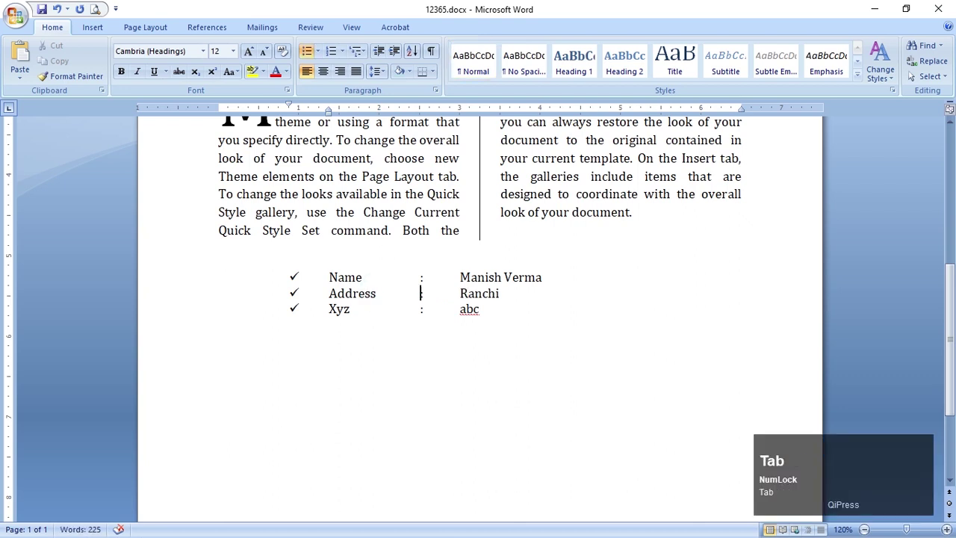
{"action": "key", "text": "Tab"}
{"action": "key", "text": "Tab"}
{"action": "type", "text": ":"}
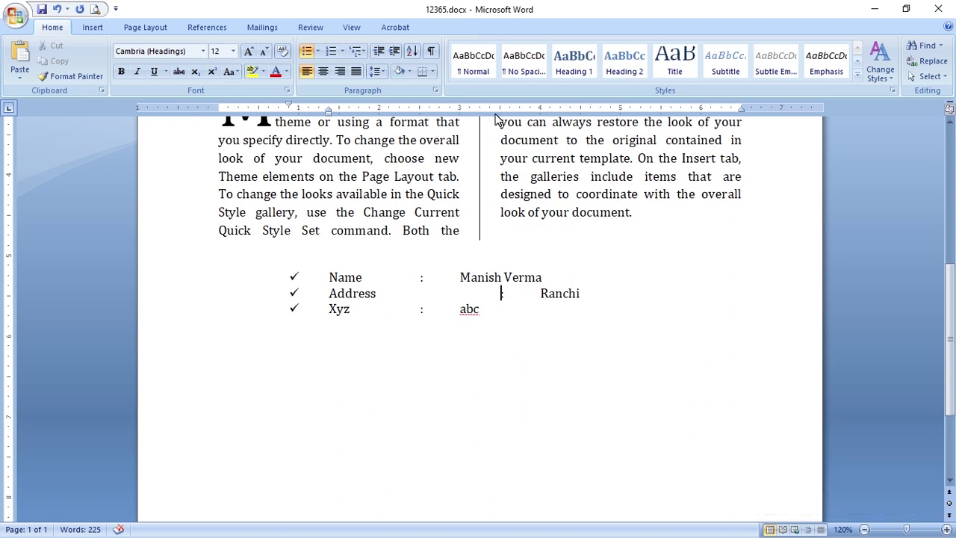
{"action": "key", "text": "Tab"}
{"action": "left_click", "coordinate": [548, 296]}
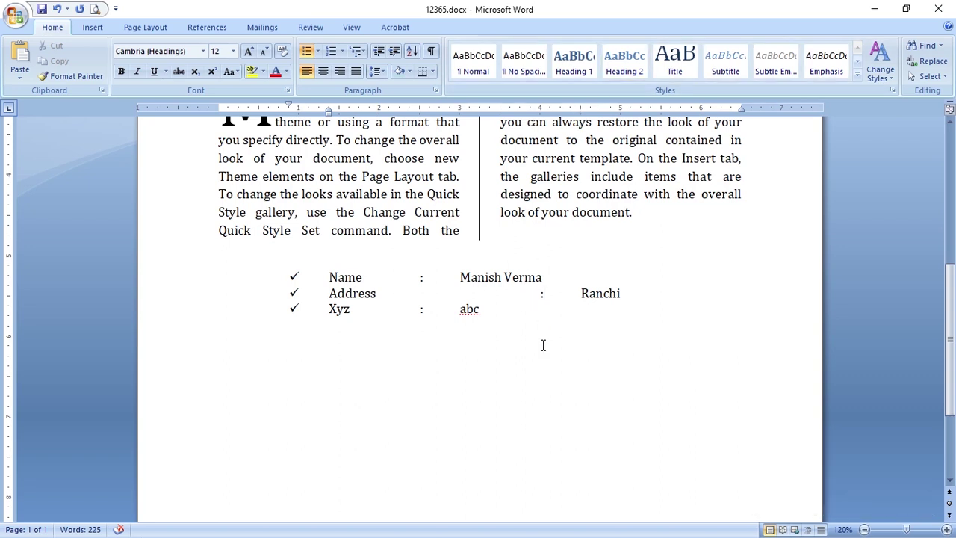
{"action": "key", "text": "Left"}
{"action": "key", "text": "BackSpace"}
{"action": "key", "text": "BackSpace"}
{"action": "key", "text": "BackSpace"}
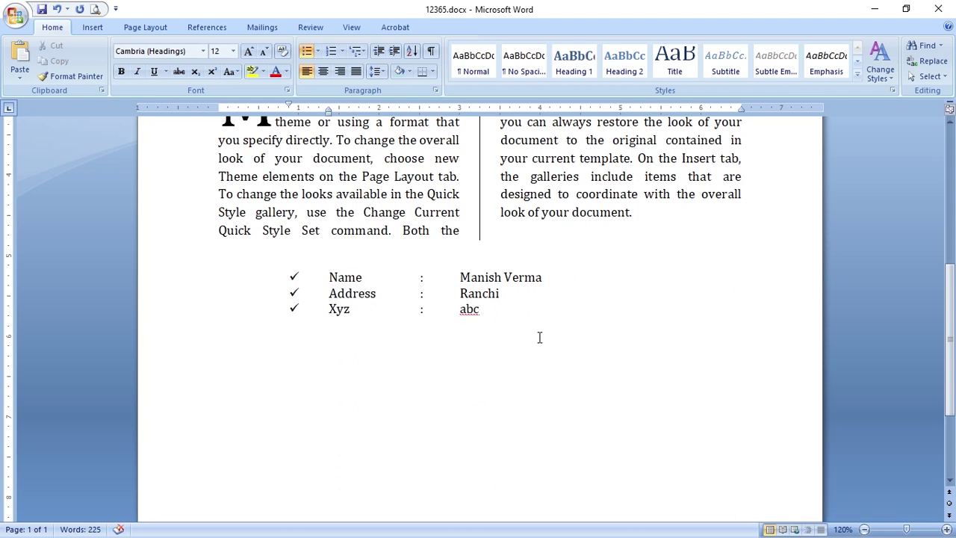
Start a new line below the checklist and try typing 'Name' followed by a tab
{"action": "left_click", "coordinate": [512, 419]}
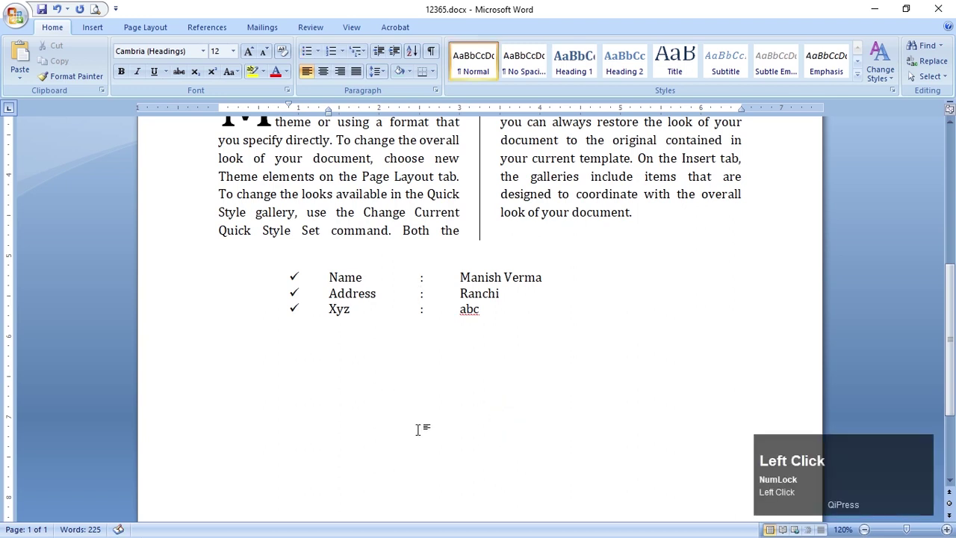
{"action": "key", "text": "Down"}
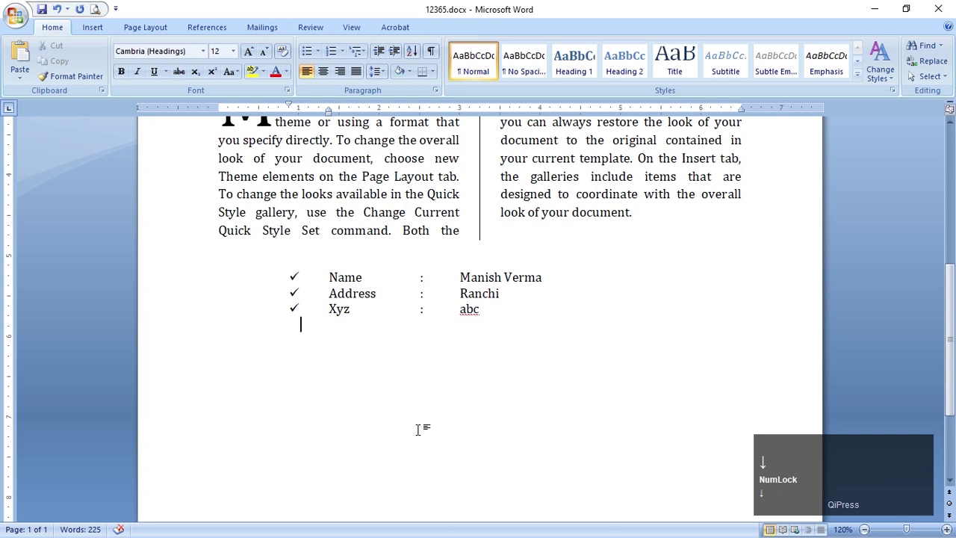
{"action": "key", "text": "Return"}
{"action": "type", "text": "Name"}
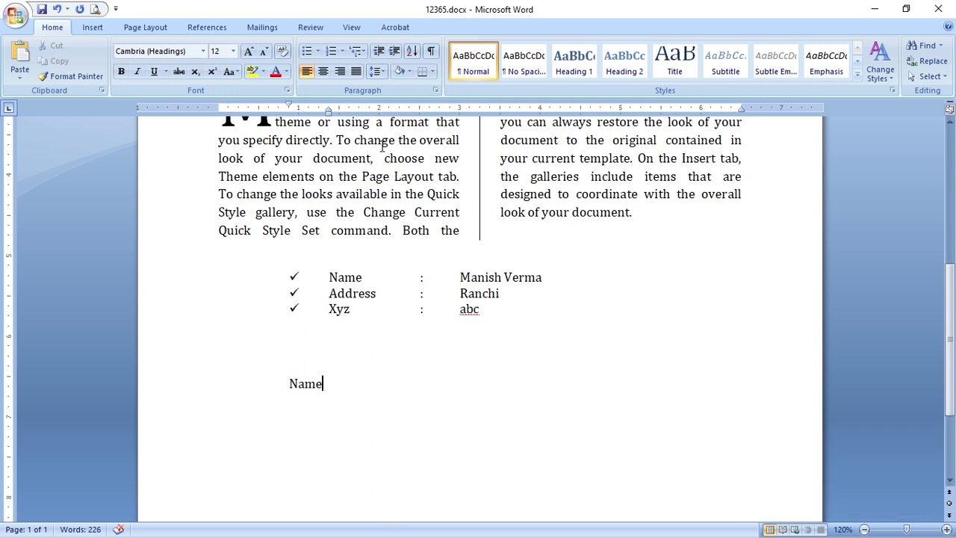
{"action": "left_click", "coordinate": [421, 112]}
{"action": "key", "text": "Tab"}
Delete the trial lines, move the first-line indent to the left margin, and add another line
{"action": "left_click_drag", "start_coordinate": [182, 348], "coordinate": [200, 410]}
{"action": "key", "text": "Delete"}
{"action": "mouse_move", "coordinate": [290, 105]}
{"action": "left_mouse_down"}
{"action": "mouse_move", "coordinate": [328, 107]}
{"action": "mouse_move", "coordinate": [219, 144]}
{"action": "left_mouse_up"}
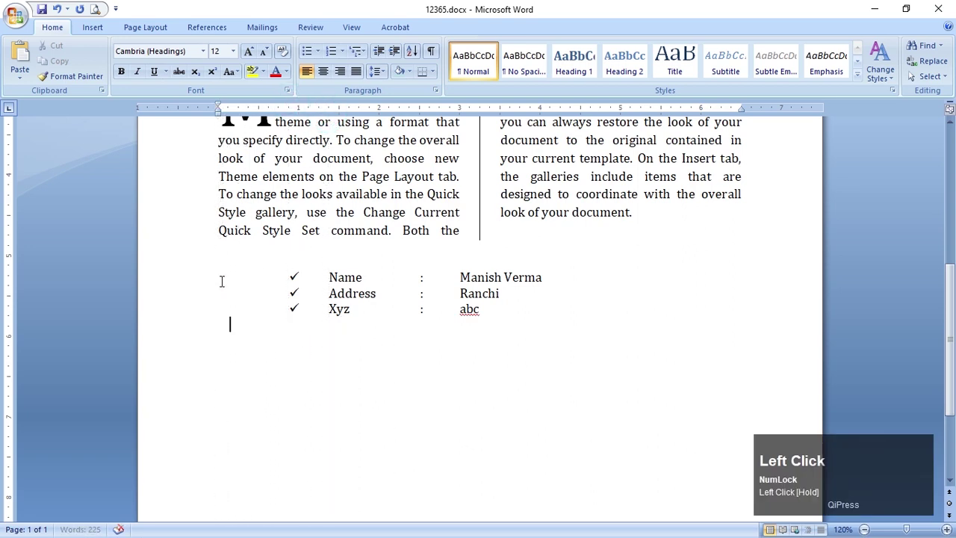
{"action": "key", "text": "Return"}
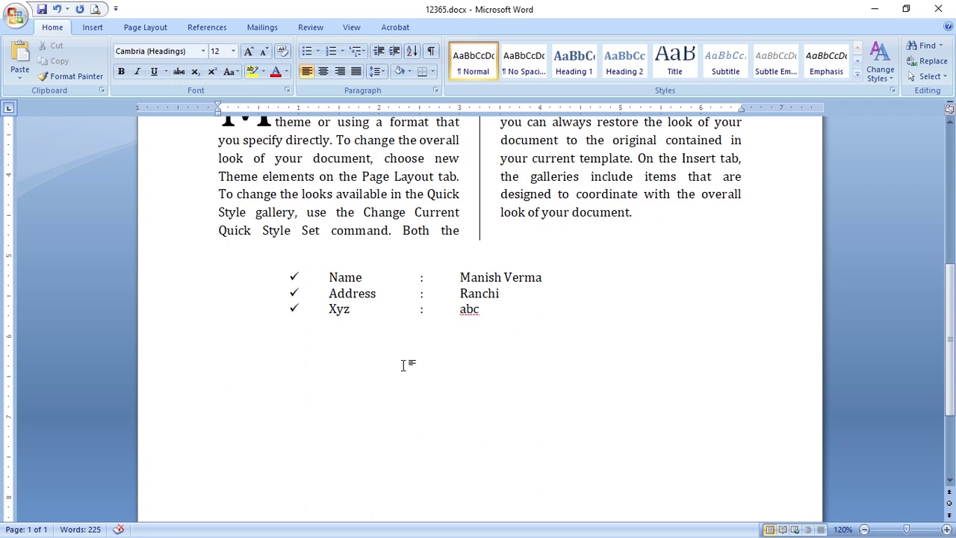
Set tab stops at about 1.38" and 1.63" and type 'Name :' with the person's name aligned on them
{"action": "type", "text": "Name"}
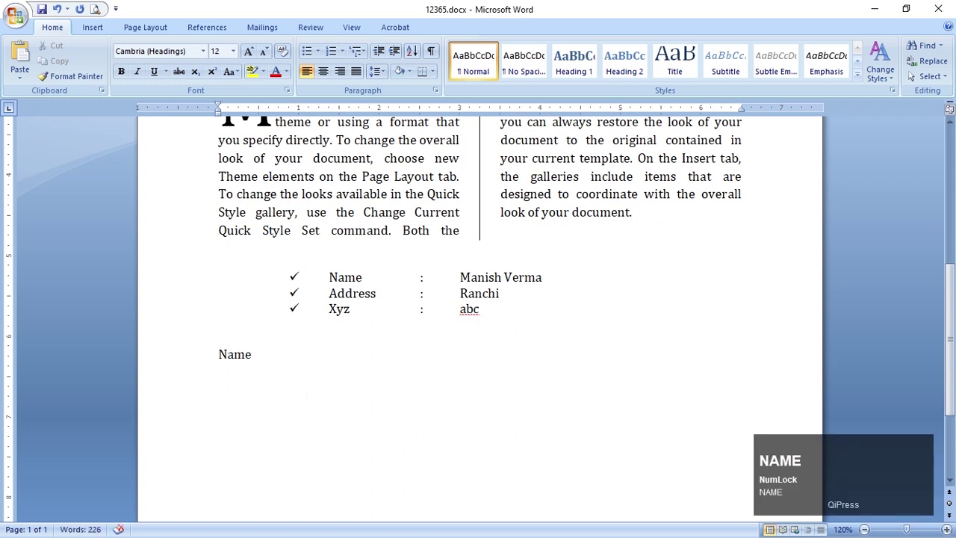
{"action": "key", "text": "Tab"}
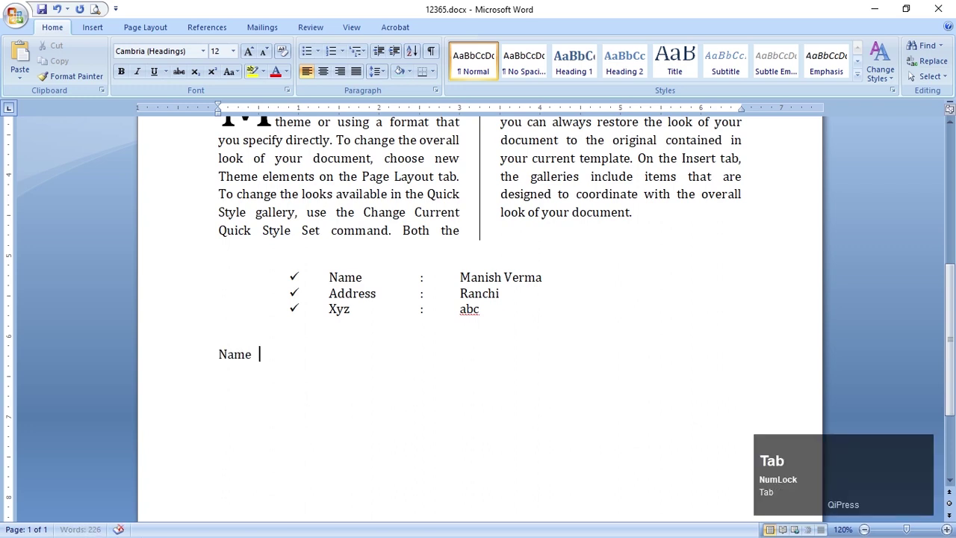
{"action": "key", "text": "Tab"}
{"action": "key", "text": "BackSpace"}
{"action": "key", "text": "BackSpace"}
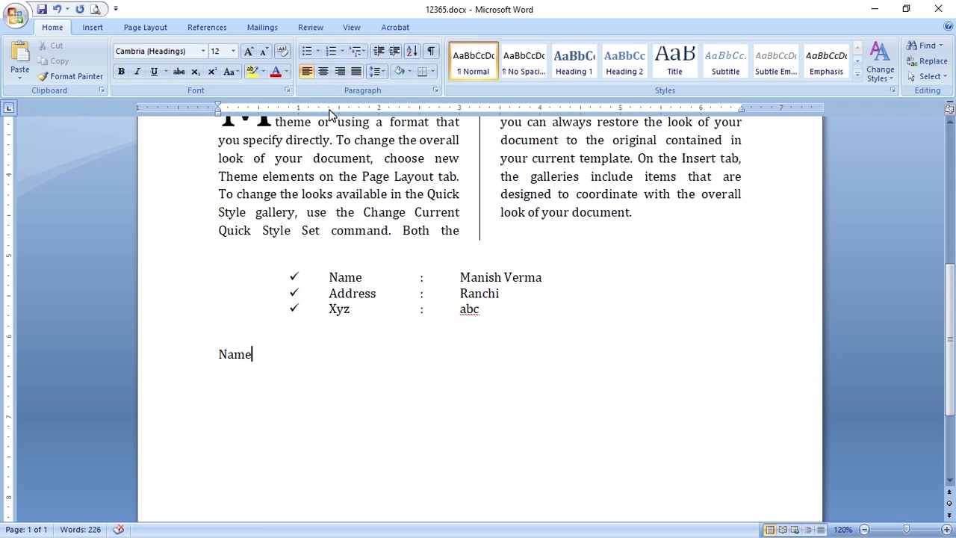
{"action": "left_click", "coordinate": [330, 110]}
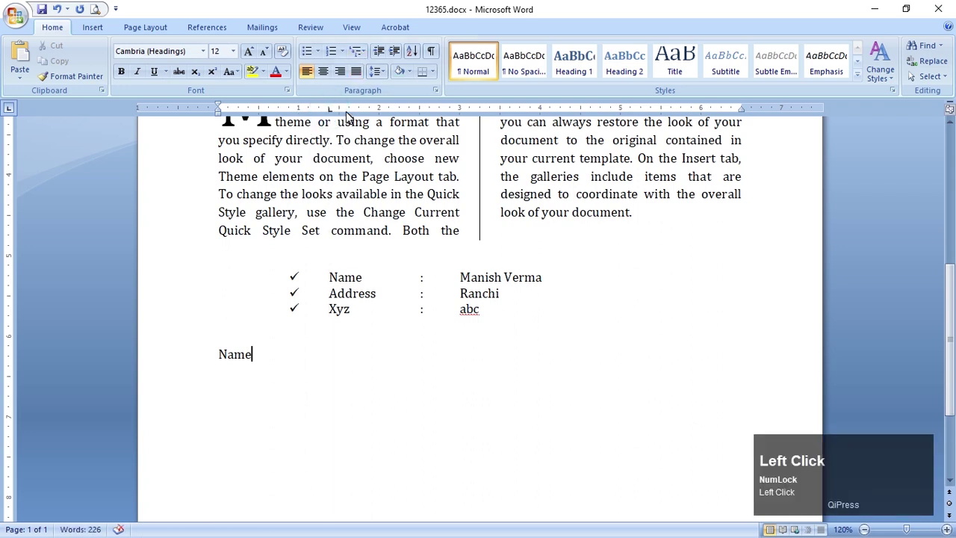
{"action": "left_click", "coordinate": [349, 111]}
{"action": "key", "text": "Tab"}
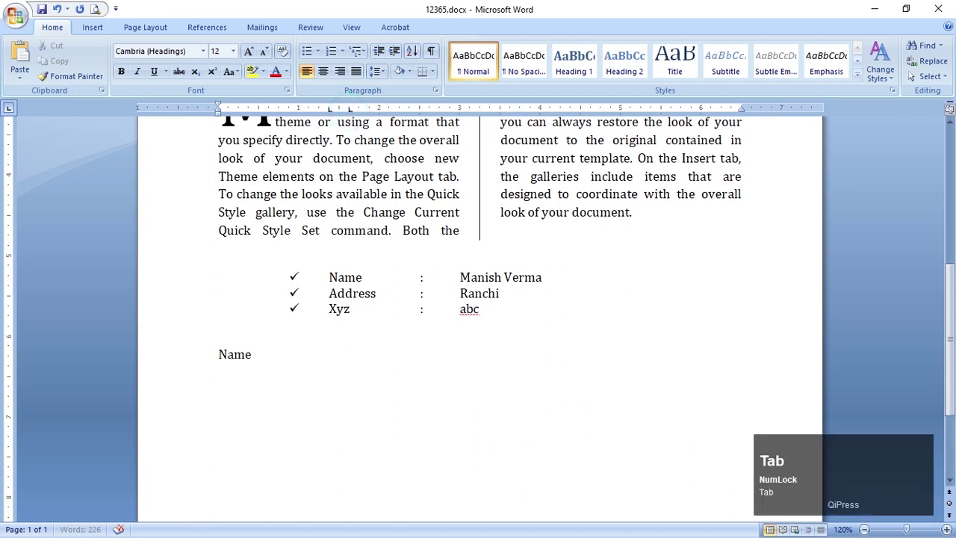
{"action": "left_click_drag", "start_coordinate": [331, 111], "coordinate": [331, 114]}
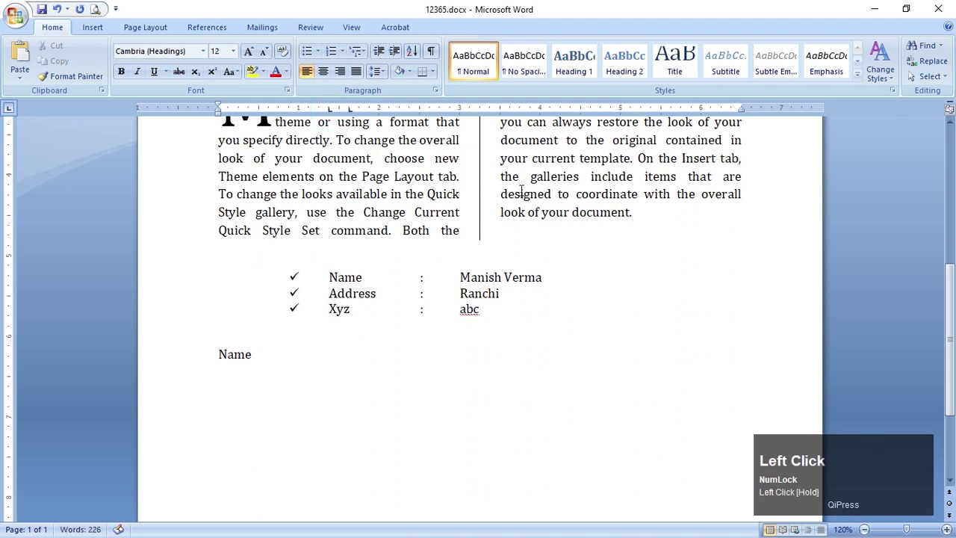
{"action": "type", "text": ":"}
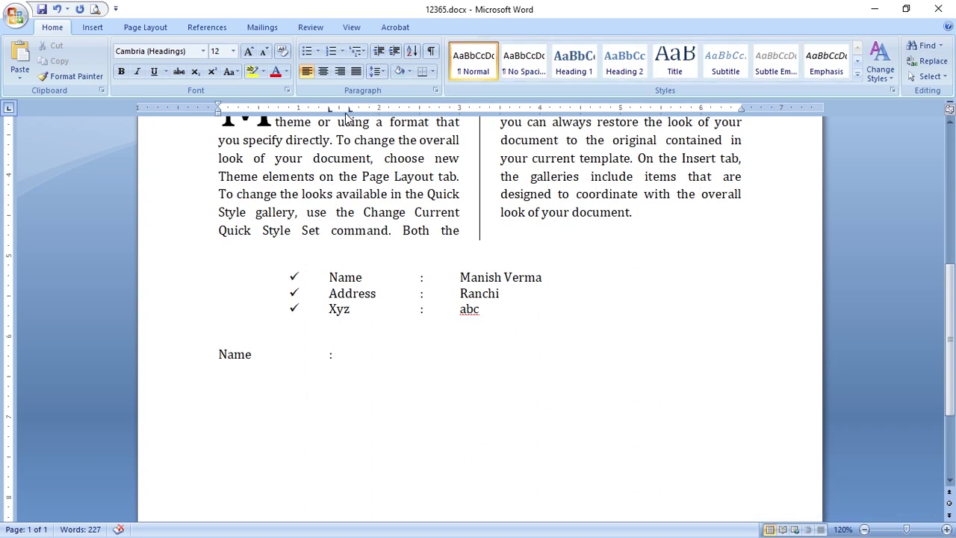
{"action": "key", "text": "Tab"}
{"action": "type", "text": "Name"}
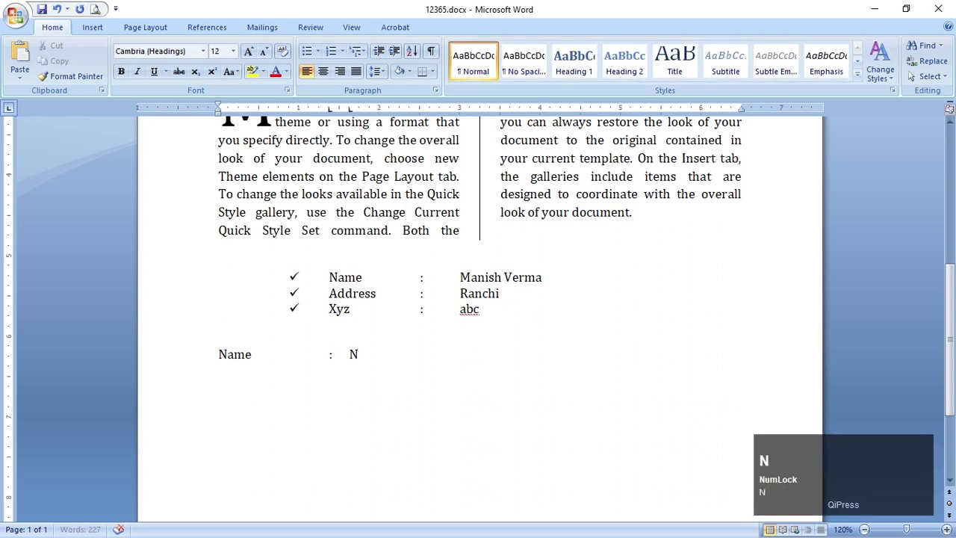
{"action": "key", "text": "BackSpace"}
{"action": "key", "text": "BackSpace"}
{"action": "key", "text": "BackSpace"}
{"action": "key", "text": "BackSpace"}
{"action": "type", "text": "Manish"}
{"action": "key", "text": "Return"}
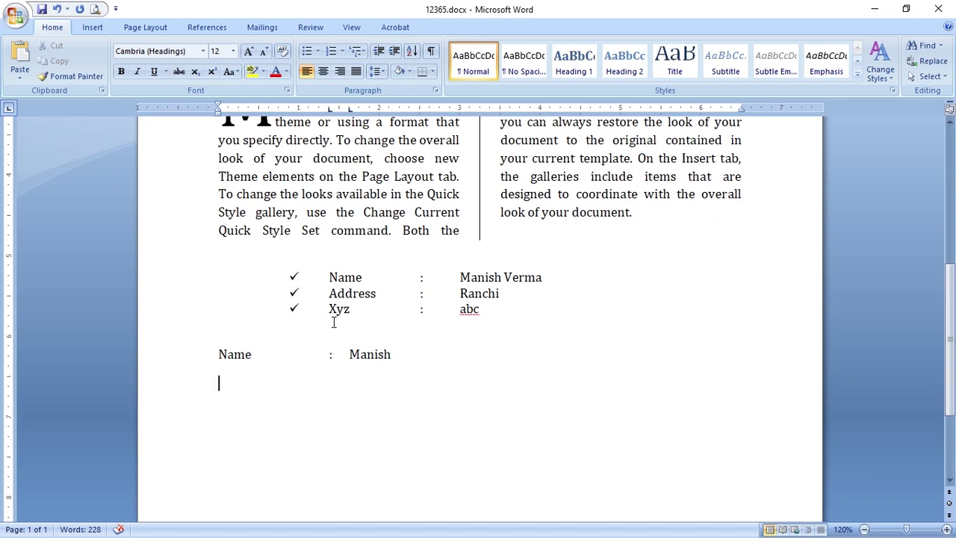
Type 'Add :' with the city on the next line using the same tab stops, and show formatting marks
{"action": "type", "text": "S"}
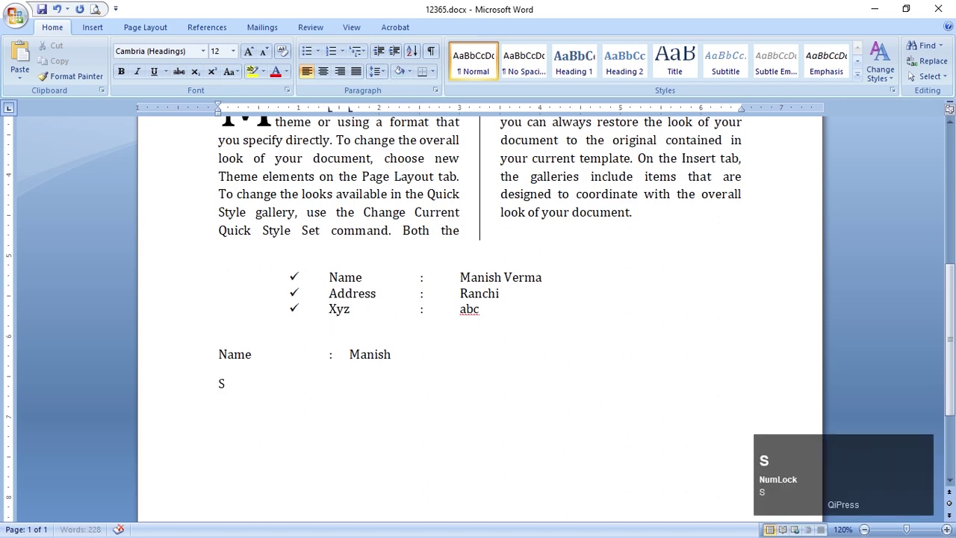
{"action": "key", "text": "BackSpace"}
{"action": "type", "text": "Add"}
{"action": "key", "text": "Tab"}
{"action": "type", "text": ":"}
{"action": "key", "text": "Tab"}
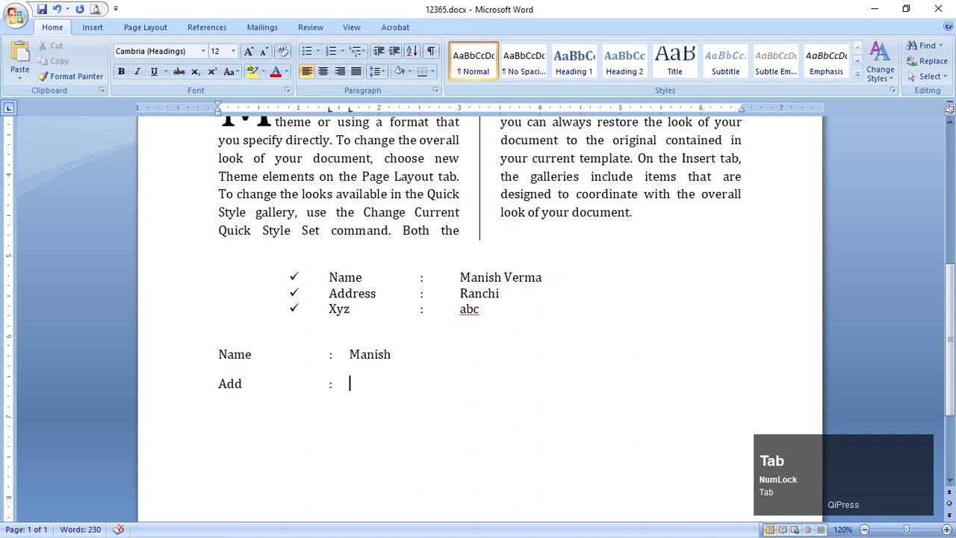
{"action": "type", "text": "Ranchi"}
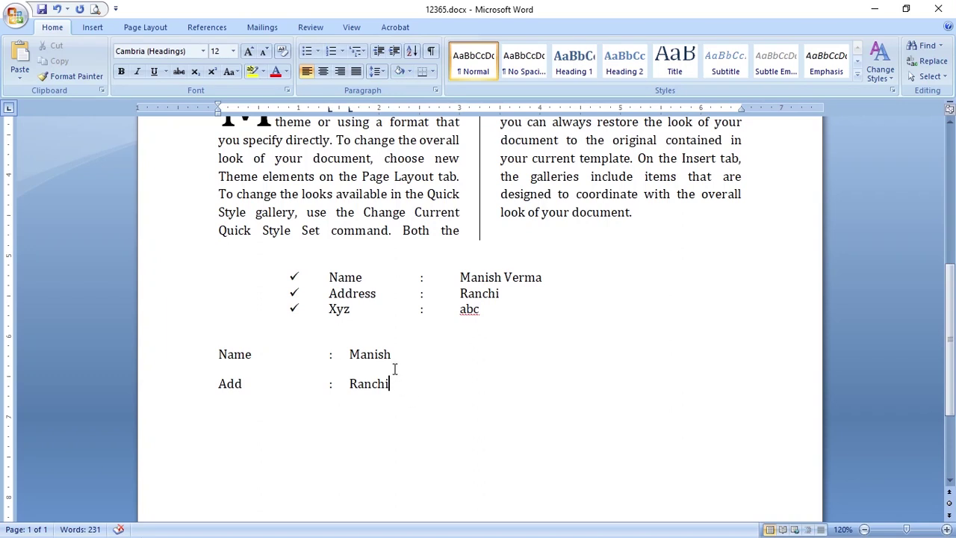
{"action": "key", "text": "Tab"}
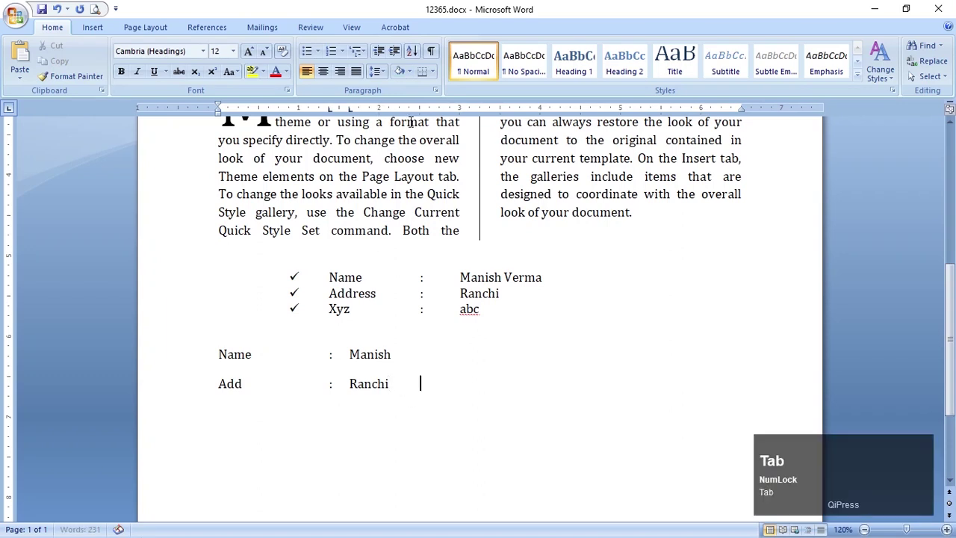
{"action": "key", "text": "Tab"}
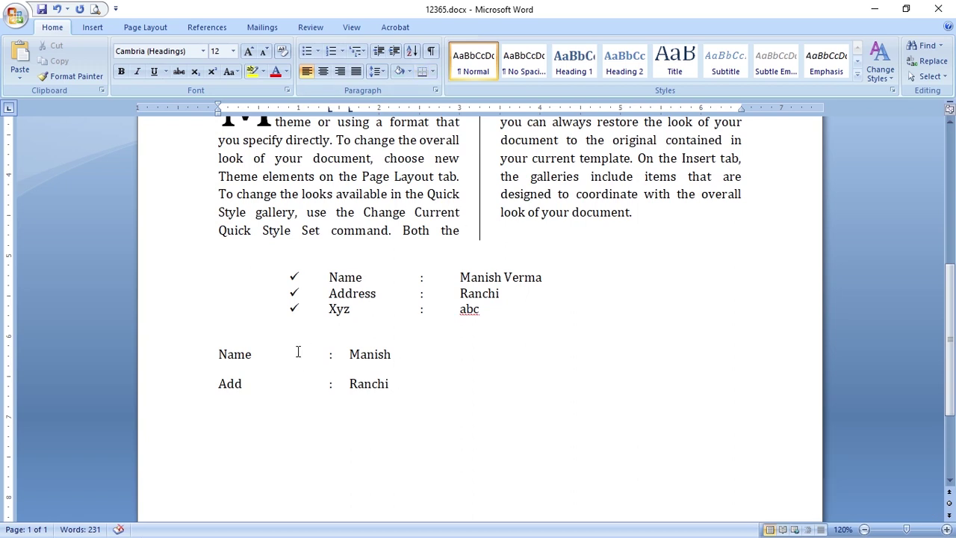
{"action": "left_click", "coordinate": [431, 52]}
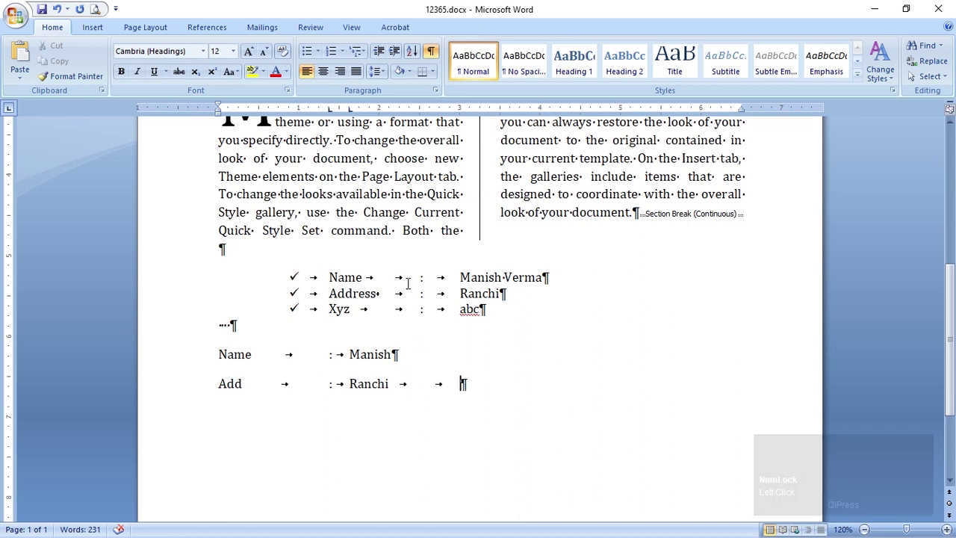
Hide formatting marks, remove the extra tab after the Add value, and add a 4.49" tab stop
{"action": "left_click", "coordinate": [430, 56]}
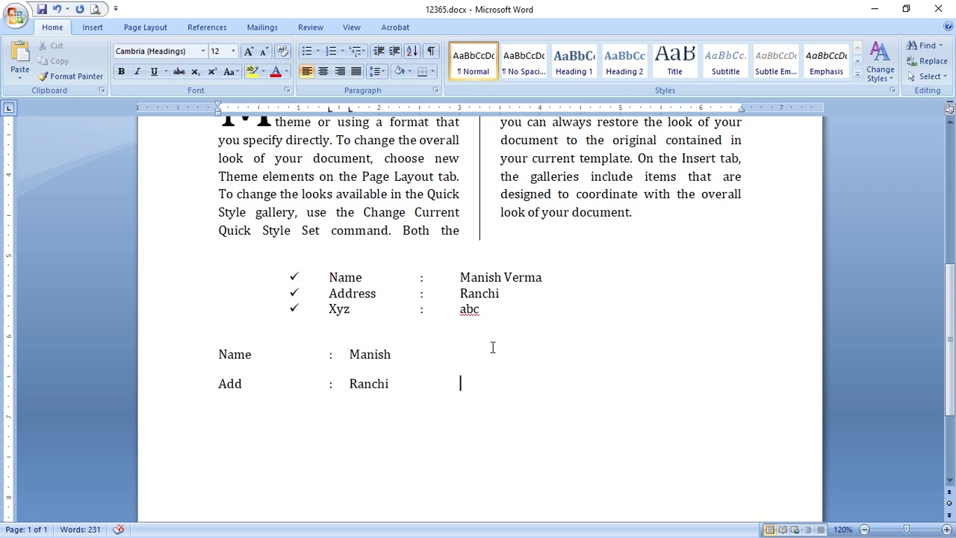
{"action": "key", "text": "BackSpace"}
{"action": "key", "text": "BackSpace"}
{"action": "left_click", "coordinate": [580, 110]}
{"action": "left_click", "coordinate": [581, 113]}
{"action": "right_click", "coordinate": [579, 110]}
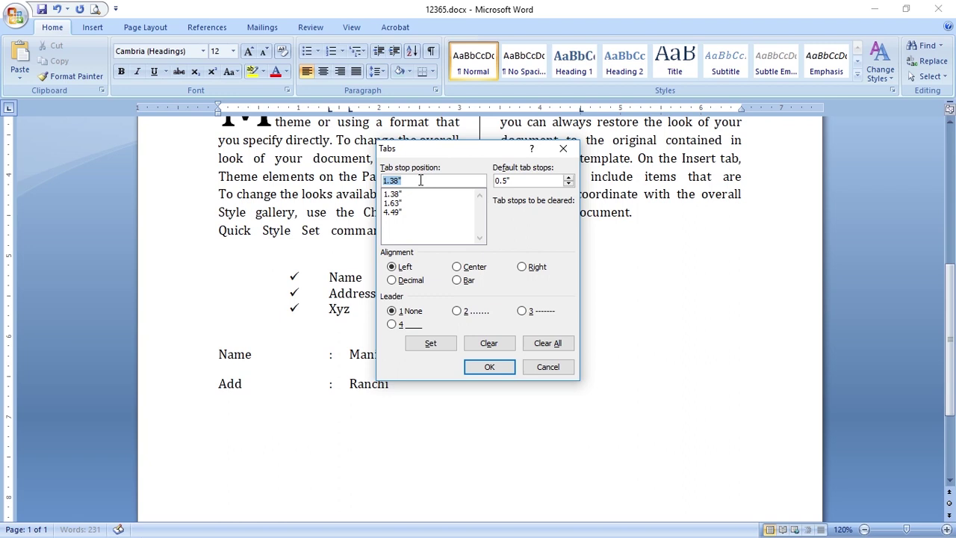
Change the 4.49" tab stop to Right alignment in the Tabs dialog
{"action": "left_click", "coordinate": [394, 213]}
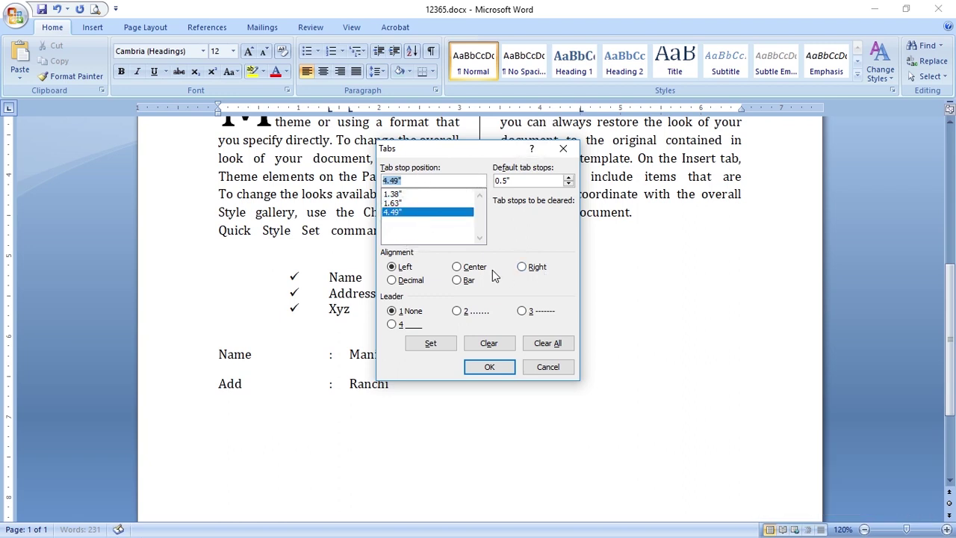
{"action": "left_click", "coordinate": [522, 268]}
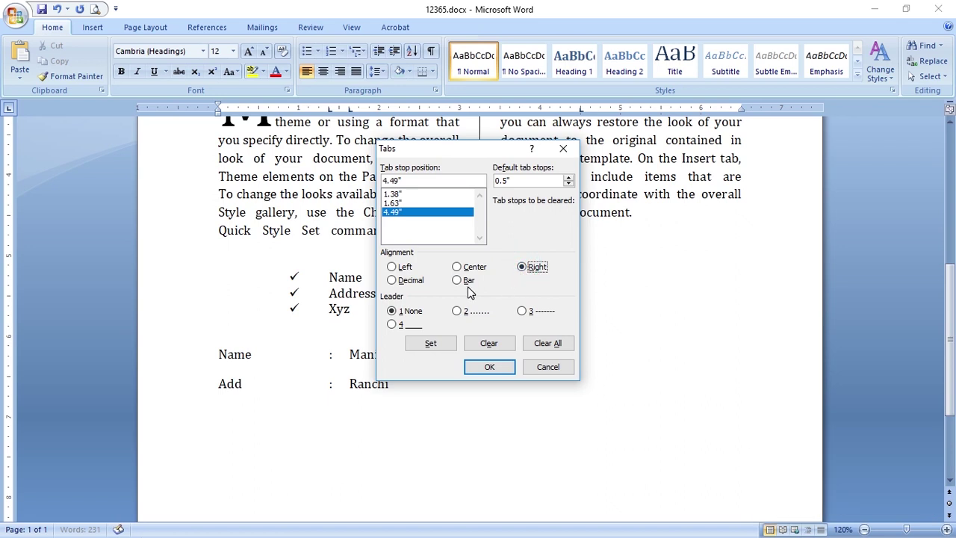
{"action": "left_click", "coordinate": [490, 367]}
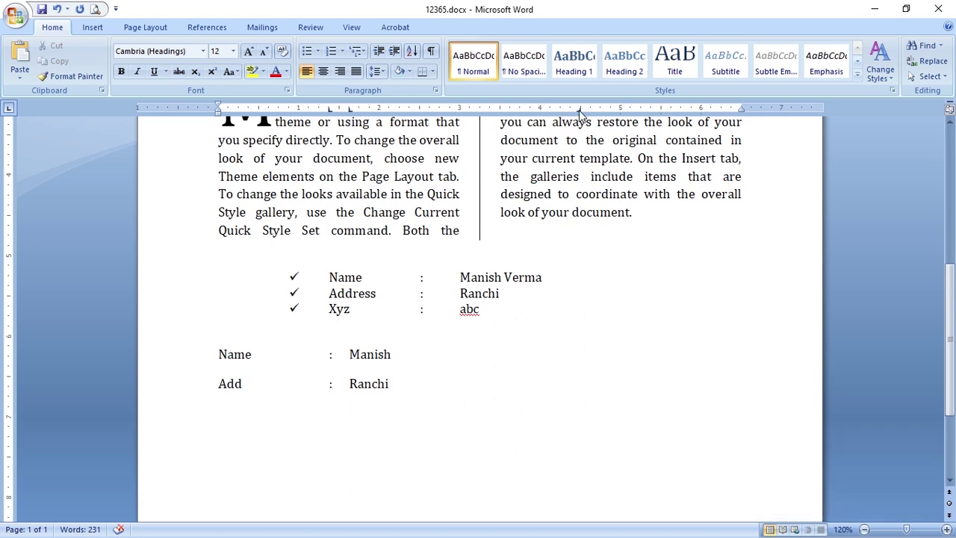
{"action": "left_click", "coordinate": [448, 385]}
Type test text at the right-aligned 4.49" tab stop on the Add line
{"action": "key", "text": "Tab"}
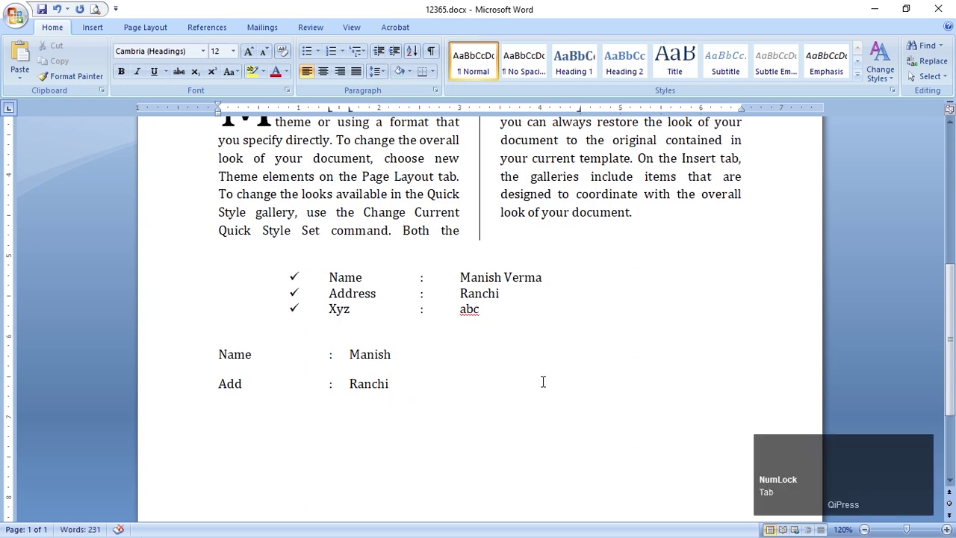
{"action": "left_click", "coordinate": [579, 111]}
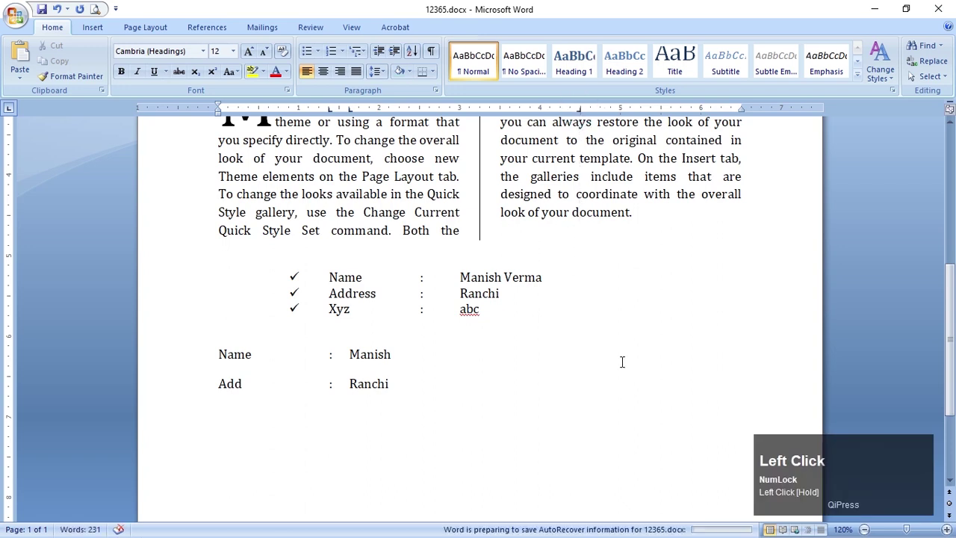
{"action": "type", "text": "Jharkha"}
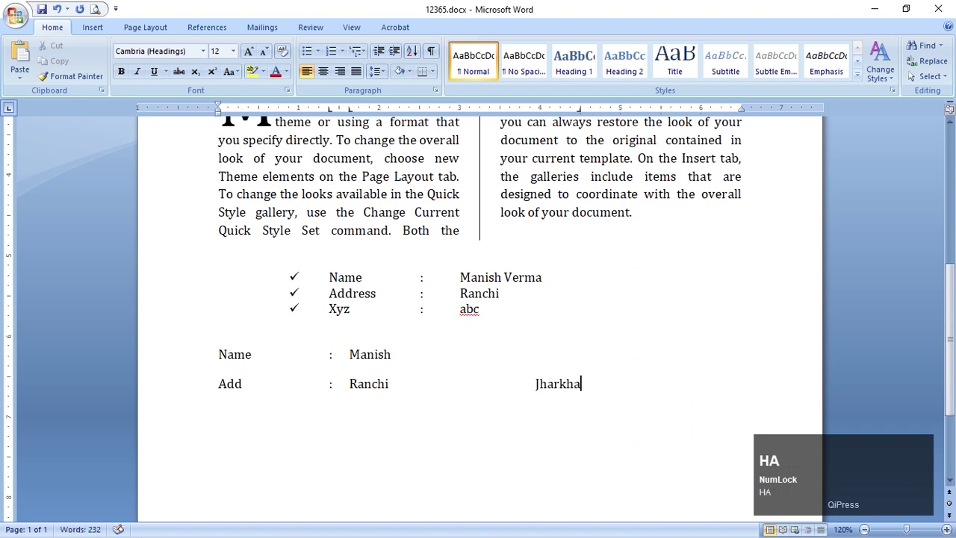
{"action": "type", "text": "nd dfgds dfgsdl"}
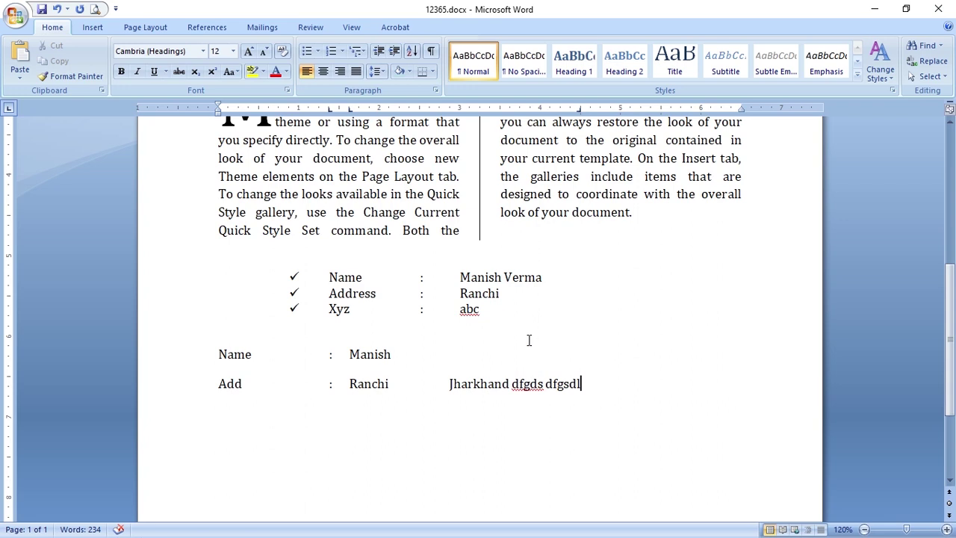
Delete the Name and Add lines below the checklist
{"action": "key", "text": "Return"}
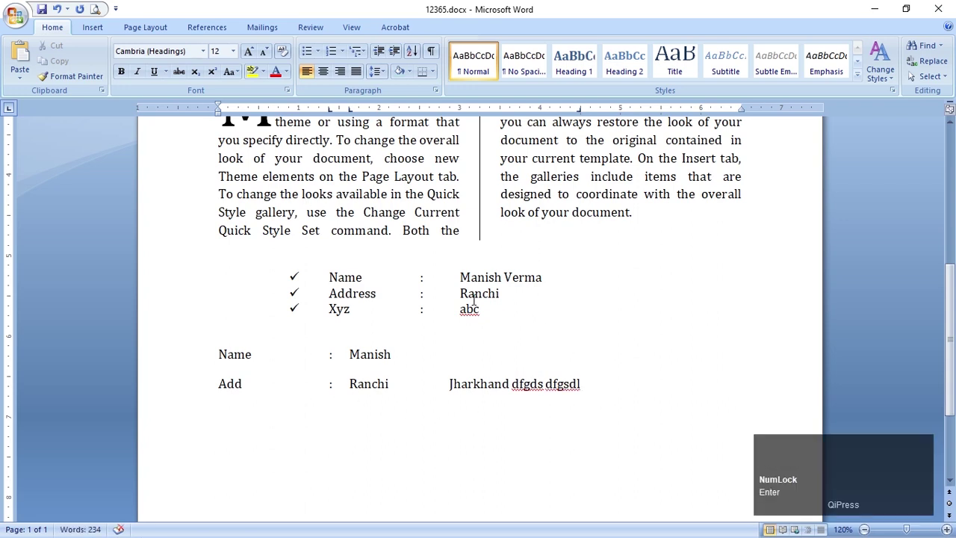
{"action": "left_click_drag", "start_coordinate": [171, 357], "coordinate": [182, 410]}
{"action": "key", "text": "Delete"}
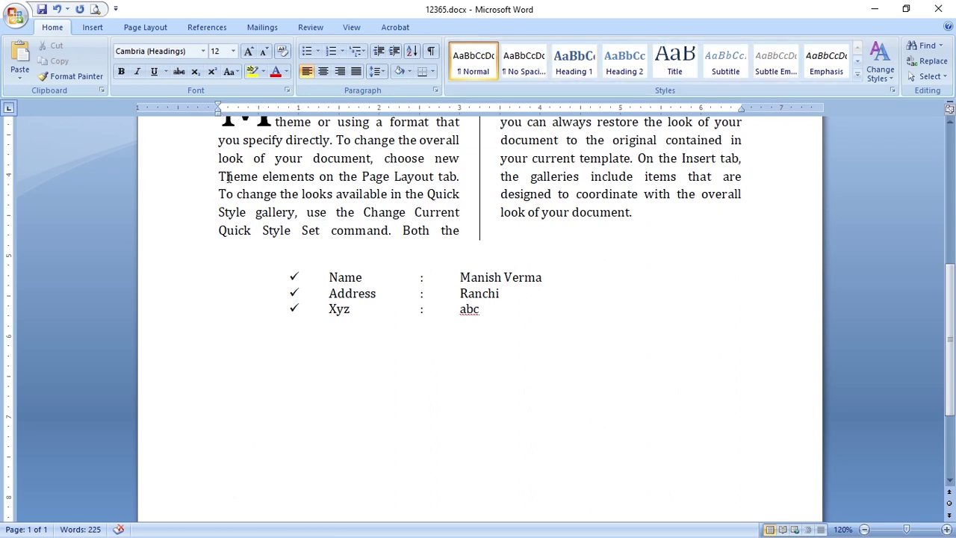
Delete the check-mark list with its blank lines, leaving the document at 212 words
{"action": "scroll", "coordinate": [228, 176], "scroll_direction": "up", "scroll_amount": 4}
{"action": "left_click", "coordinate": [281, 178]}
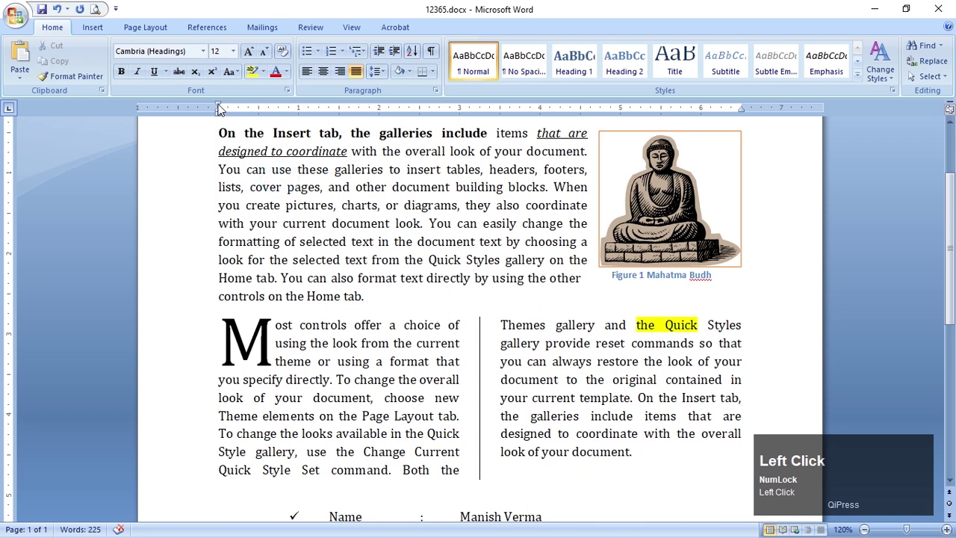
{"action": "scroll", "coordinate": [243, 170], "scroll_direction": "down", "scroll_amount": 4}
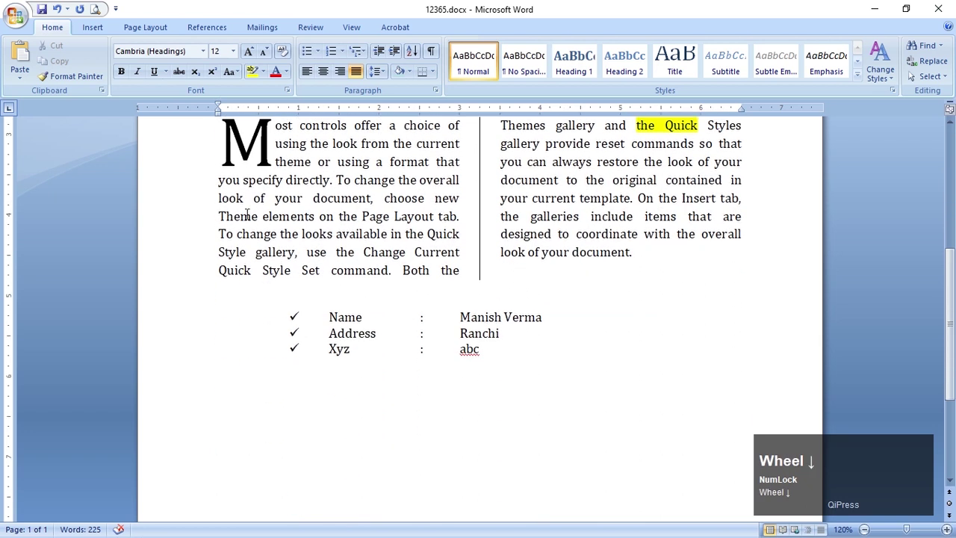
{"action": "left_click", "coordinate": [327, 333]}
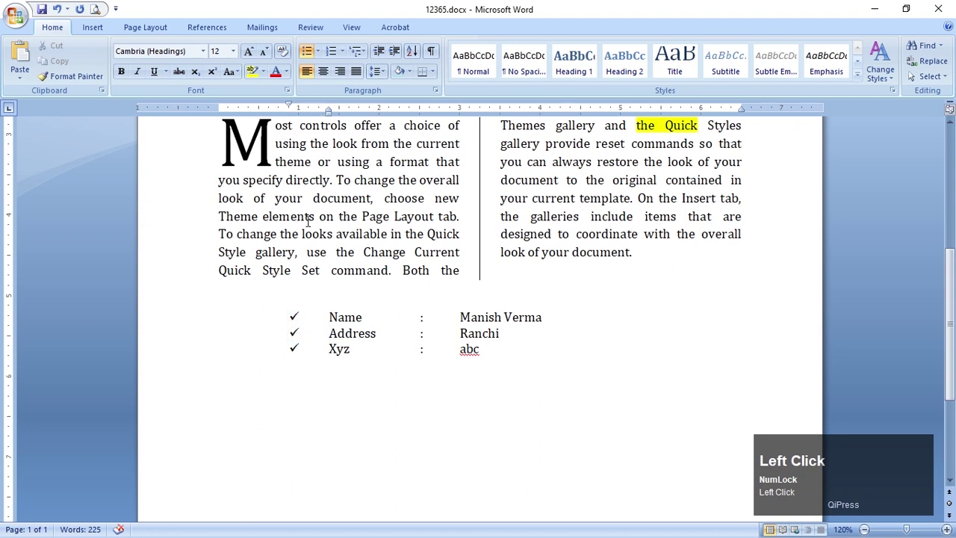
{"action": "left_click_drag", "start_coordinate": [269, 309], "coordinate": [510, 369]}
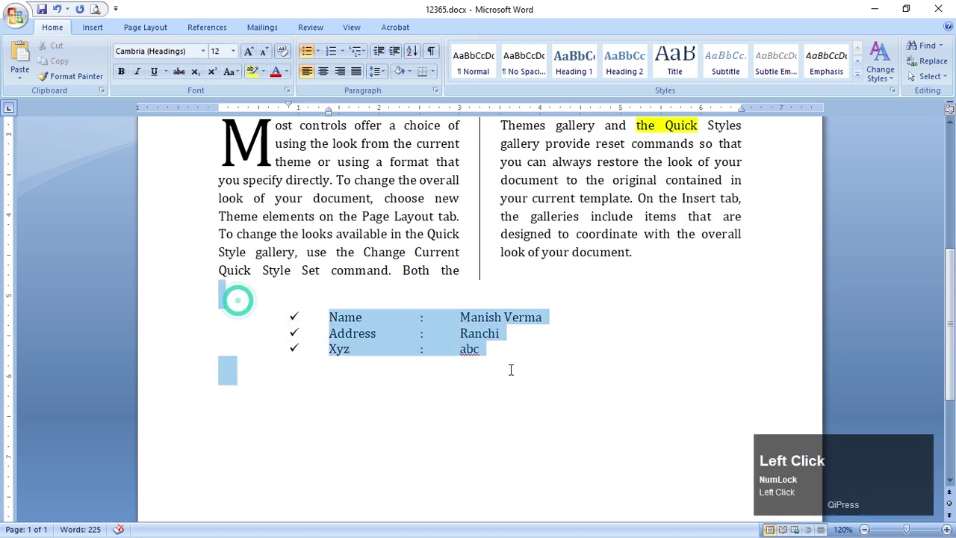
{"action": "key", "text": "Delete"}
{"action": "left_click", "coordinate": [654, 264]}
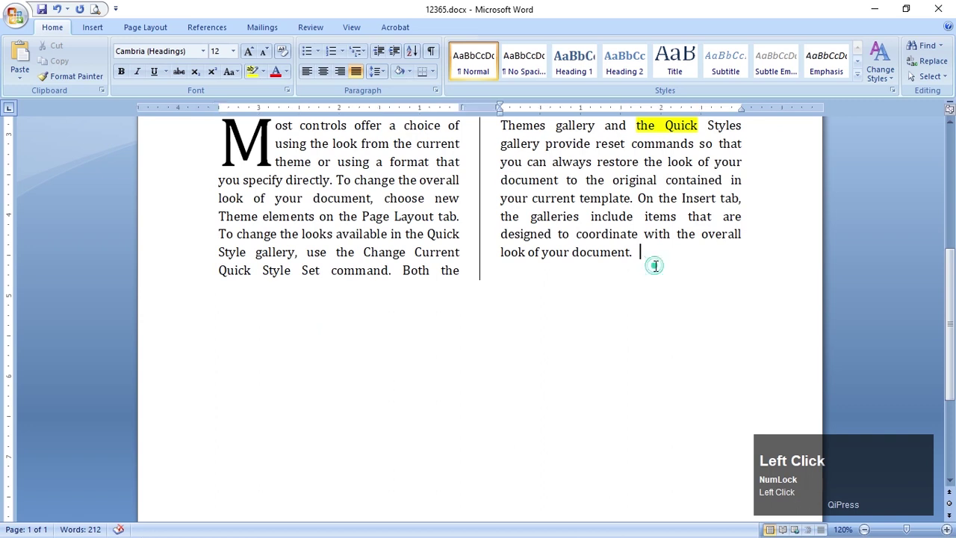
{"action": "scroll", "coordinate": [657, 266], "scroll_direction": "up", "scroll_amount": 3}
{"action": "scroll", "coordinate": [395, 313], "scroll_direction": "up", "scroll_amount": 1}
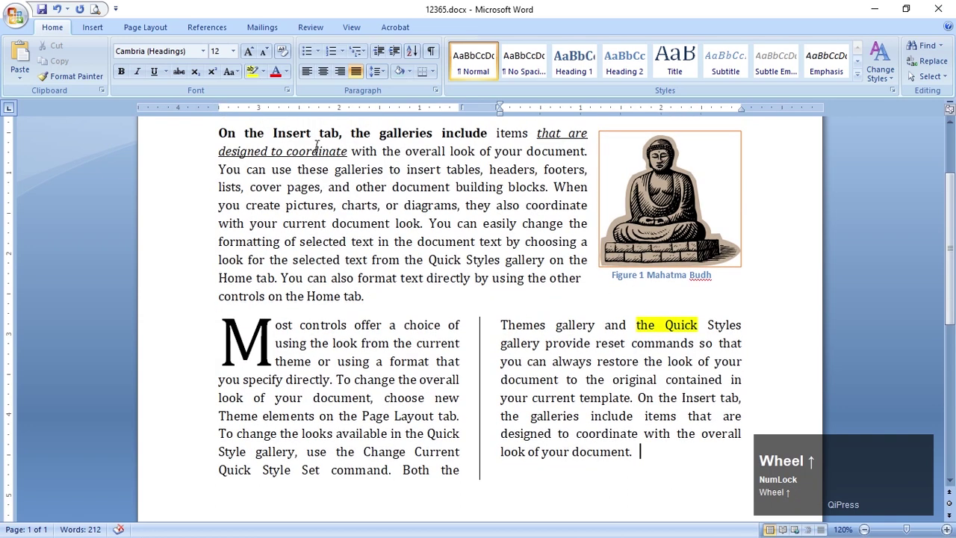
{"action": "left_click_drag", "start_coordinate": [318, 149], "coordinate": [322, 260]}
{"action": "left_click", "coordinate": [508, 396]}
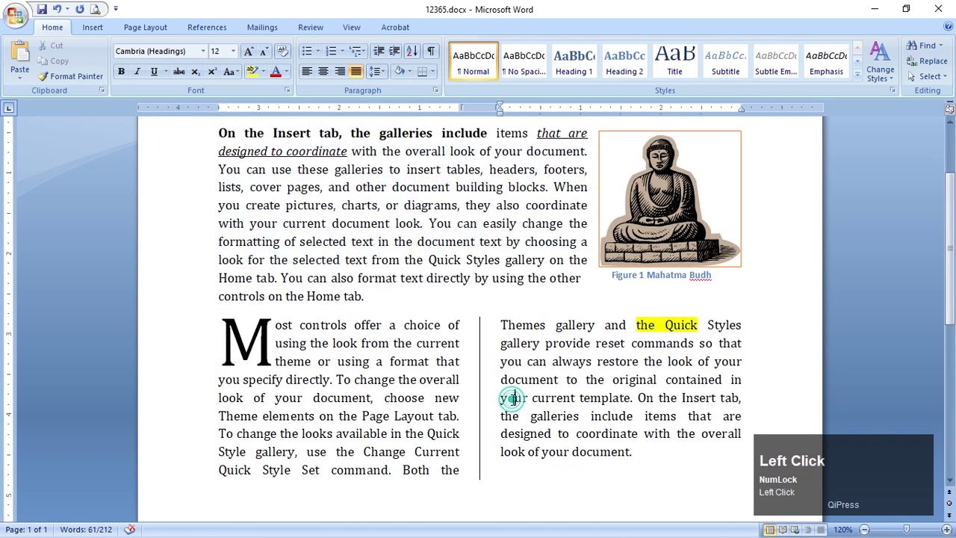
{"action": "scroll", "coordinate": [513, 397], "scroll_direction": "down", "scroll_amount": 4}
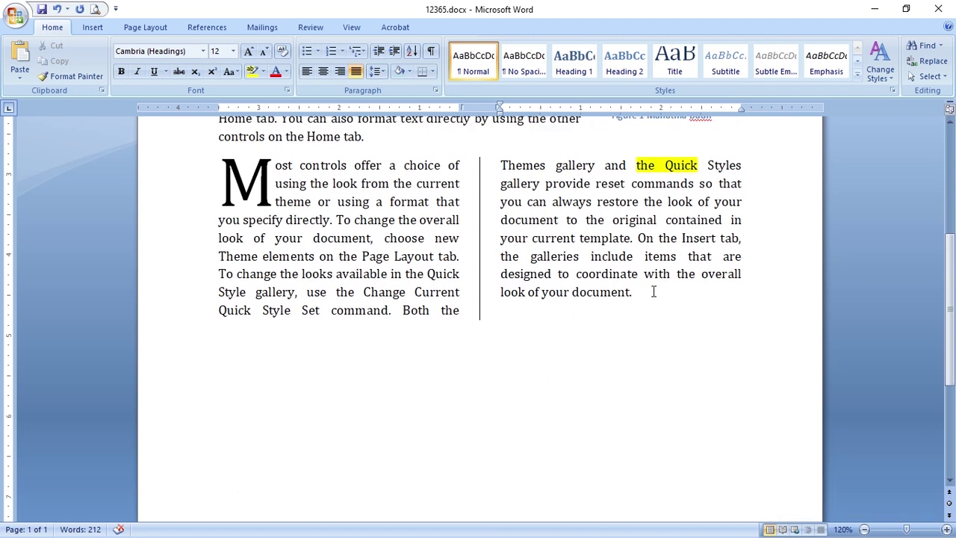
After 'document.' in the right column, type a person's name and filler words 'sdlksd kdfljkd dfgdfgj'
{"action": "left_click", "coordinate": [655, 292]}
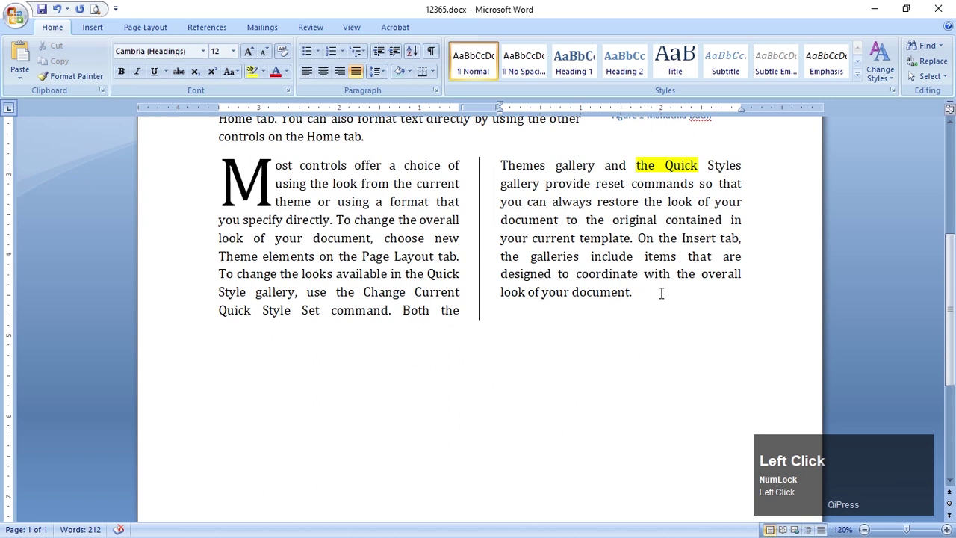
{"action": "key", "text": "Return"}
{"action": "type", "text": "Mnais"}
{"action": "key", "text": "BackSpace"}
{"action": "key", "text": "BackSpace"}
{"action": "key", "text": "BackSpace"}
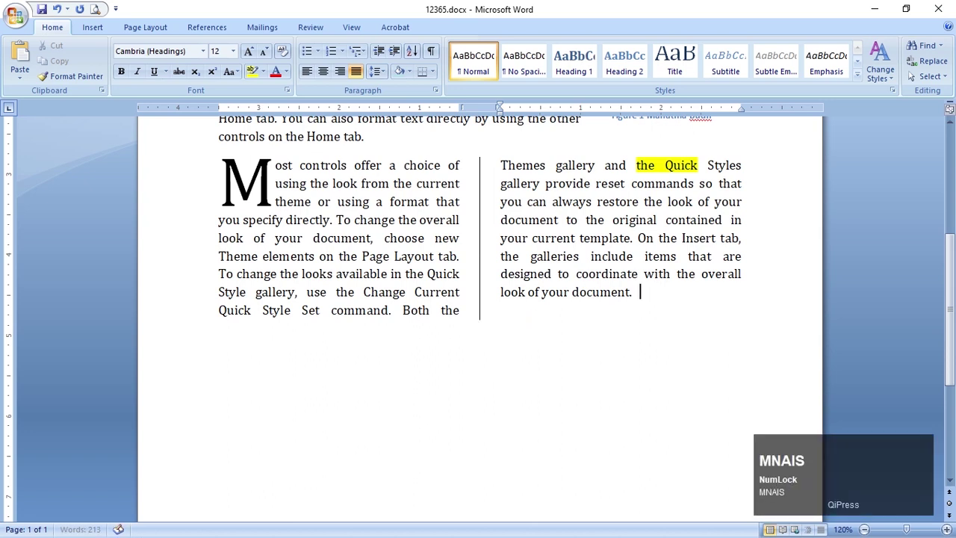
{"action": "key", "text": "Return"}
{"action": "type", "text": "Manish"}
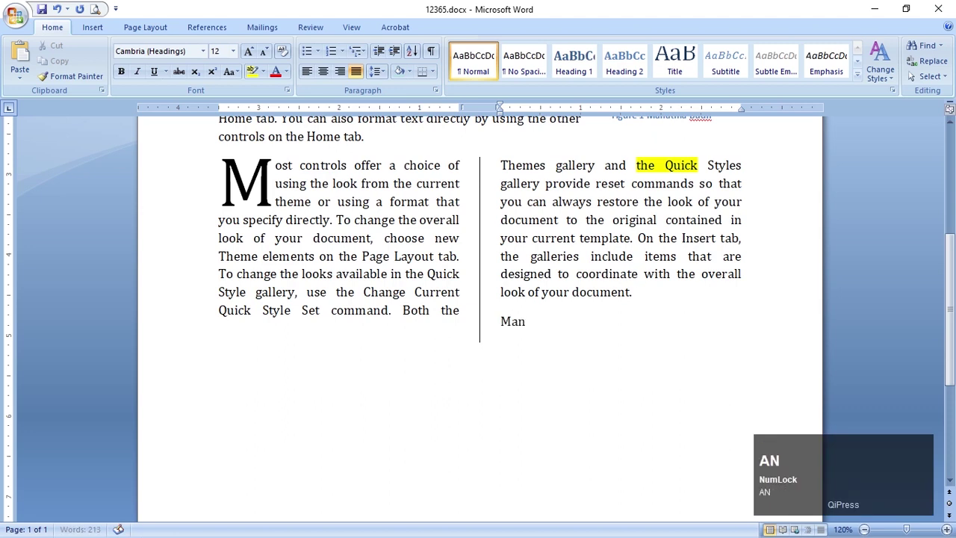
{"action": "key", "text": "BackSpace"}
{"action": "key", "text": "BackSpace"}
{"action": "key", "text": "BackSpace"}
{"action": "key", "text": "BackSpace"}
{"action": "key", "text": "BackSpace"}
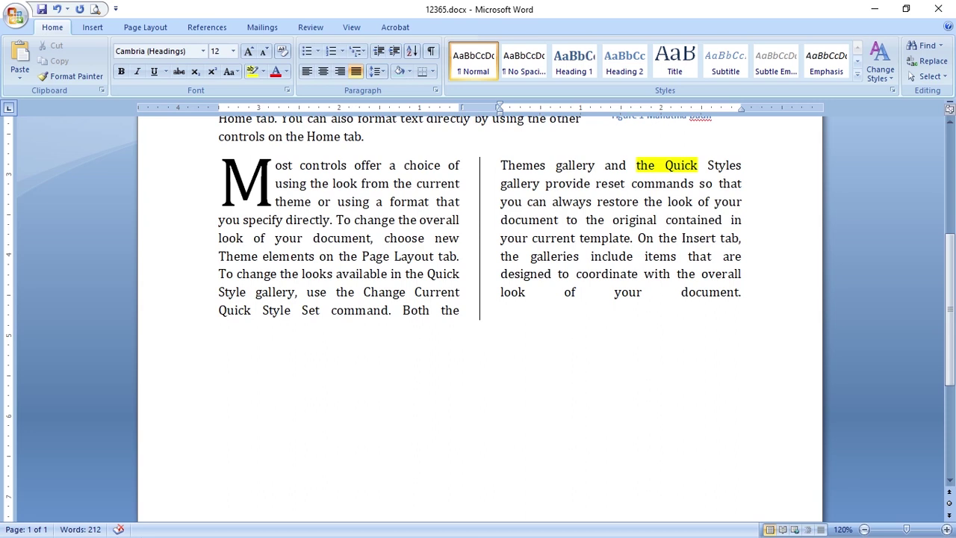
{"action": "type", "text": "your document."}
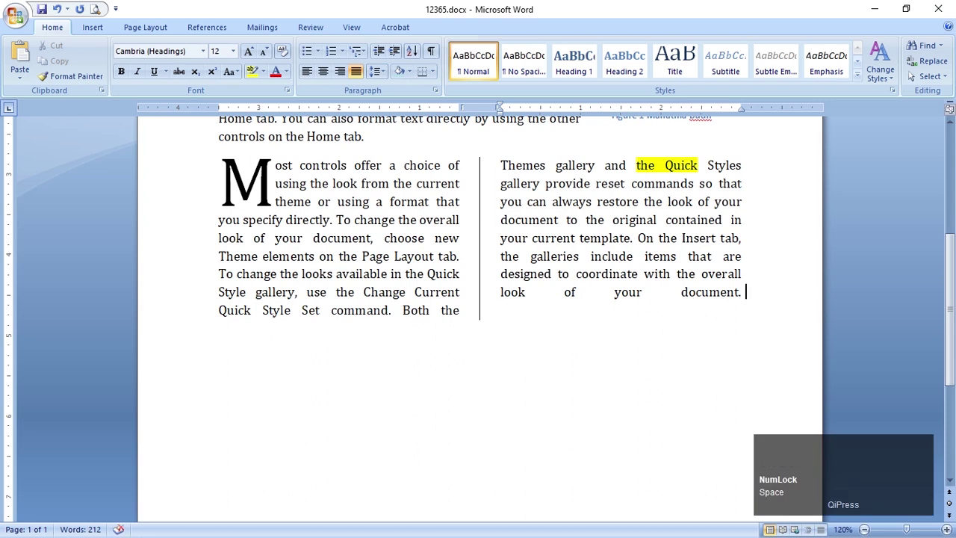
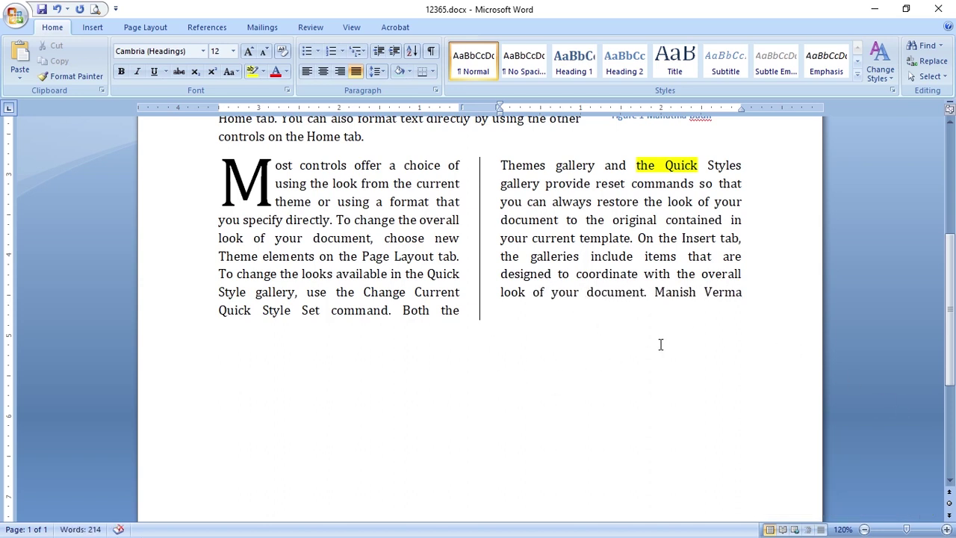
{"action": "type", "text": " sdlksd k"}
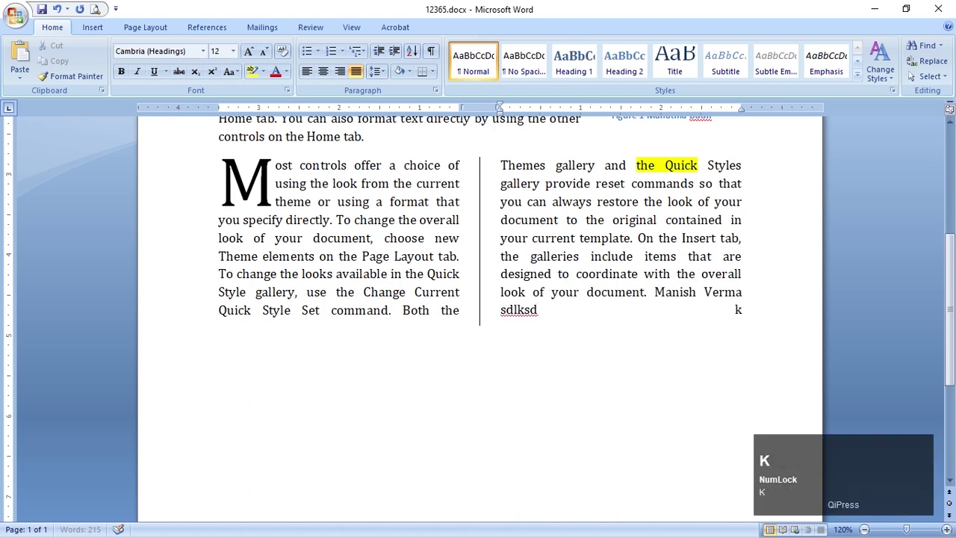
{"action": "type", "text": "dfljkd dfgdfgj"}
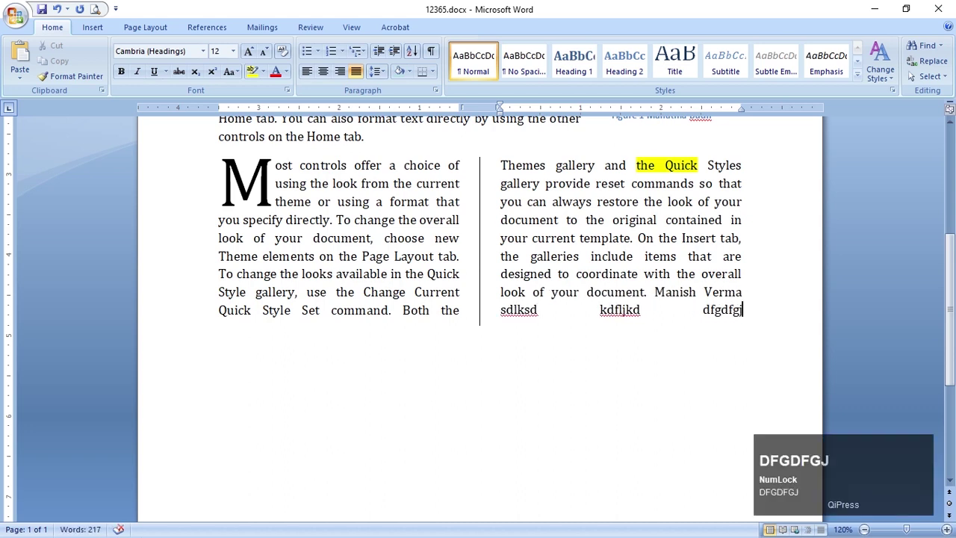
Set the appended text to one column and left-align it
{"action": "left_click_drag", "start_coordinate": [655, 292], "coordinate": [741, 316]}
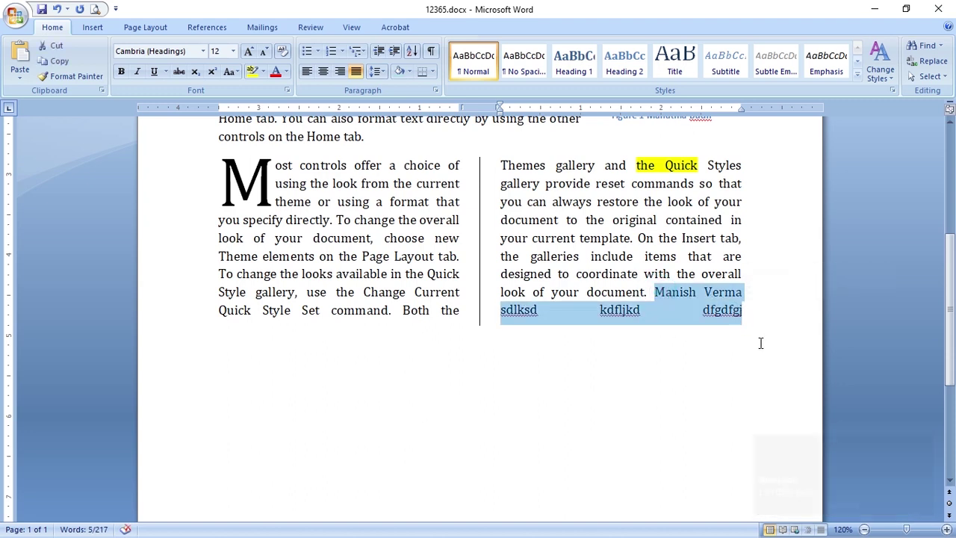
{"action": "left_click", "coordinate": [140, 28]}
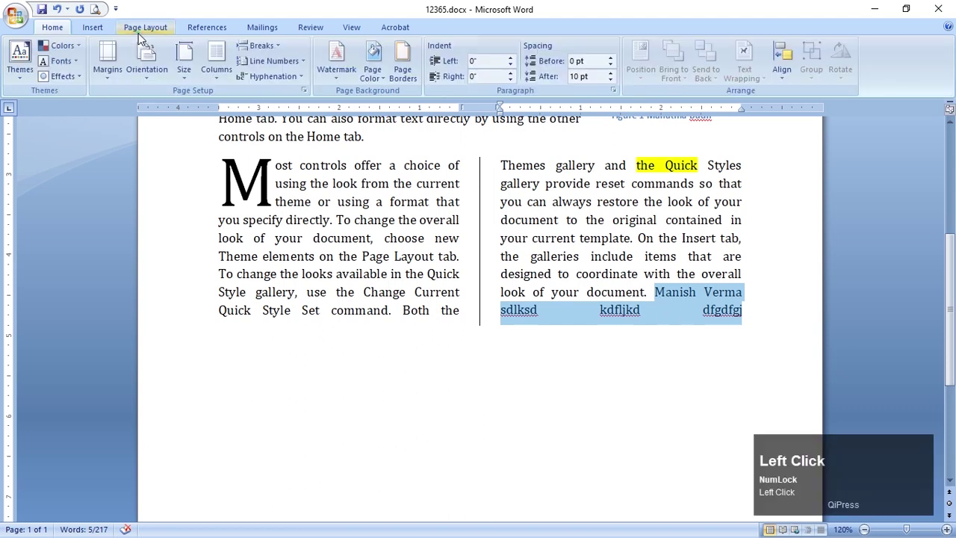
{"action": "left_click", "coordinate": [218, 70]}
{"action": "left_click", "coordinate": [244, 104]}
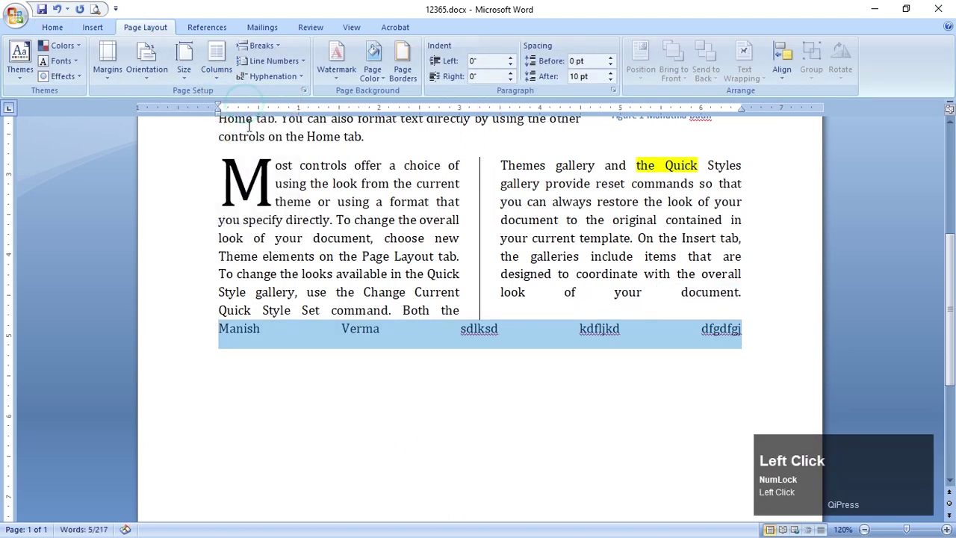
{"action": "left_click", "coordinate": [755, 332]}
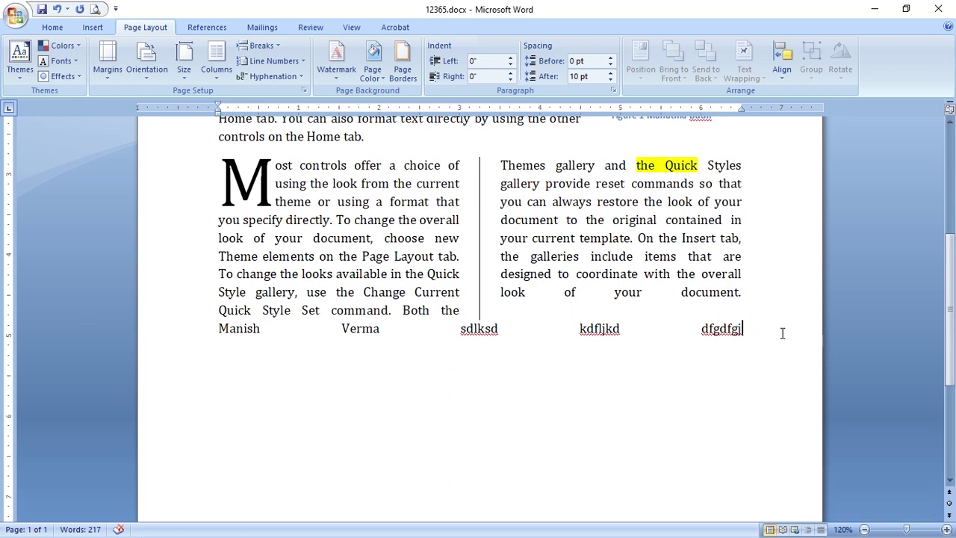
{"action": "left_click", "coordinate": [52, 26]}
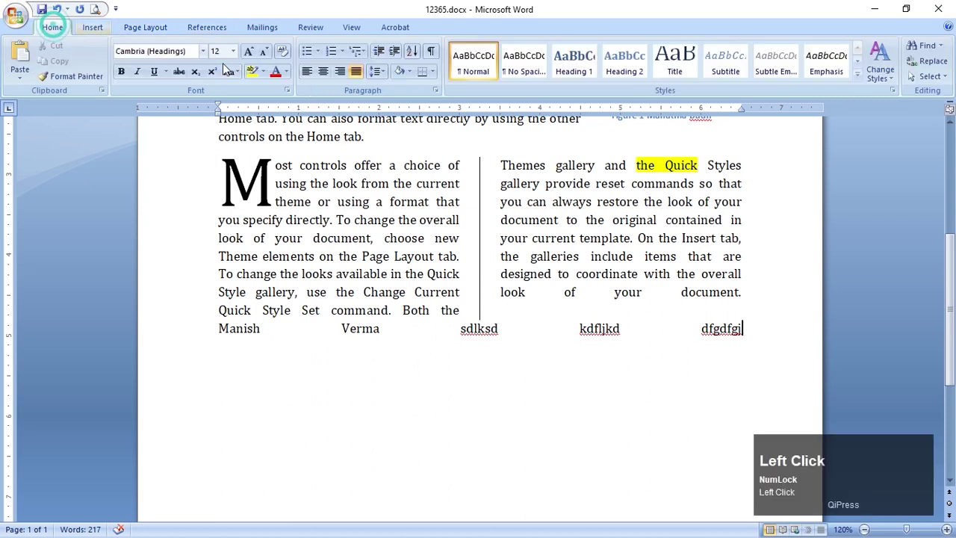
{"action": "left_click", "coordinate": [306, 71]}
Extend the paragraph with more filler words and insert a blank line above it
{"action": "left_click", "coordinate": [469, 327]}
{"action": "type", "text": "dfgk;ls ;lkd"}
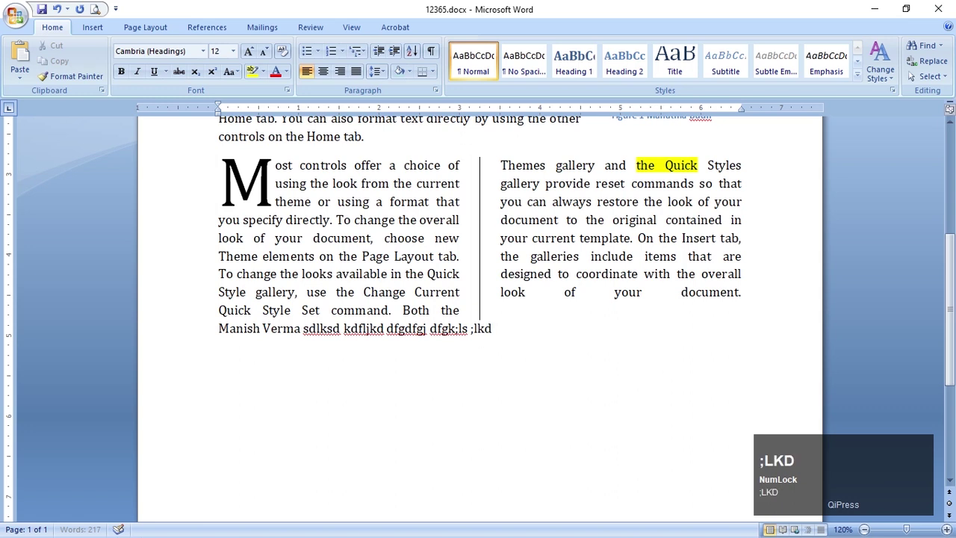
{"action": "type", "text": "dfg oiuert ueiute tiue"}
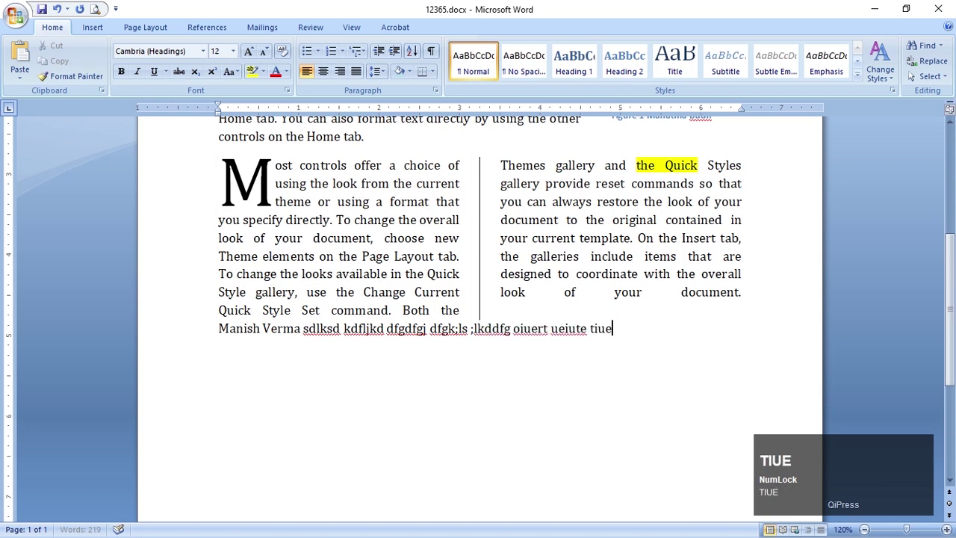
{"action": "type", "text": "te utueriuioertert"}
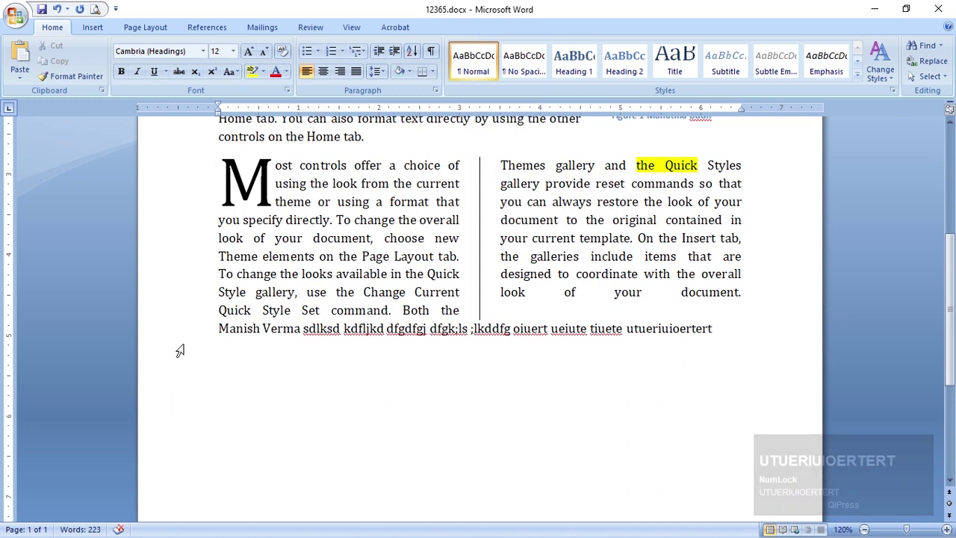
{"action": "left_click", "coordinate": [218, 328]}
{"action": "key", "text": "Return"}
{"action": "left_click", "coordinate": [726, 366]}
{"action": "type", "text": "fgsg f fhgdf"}
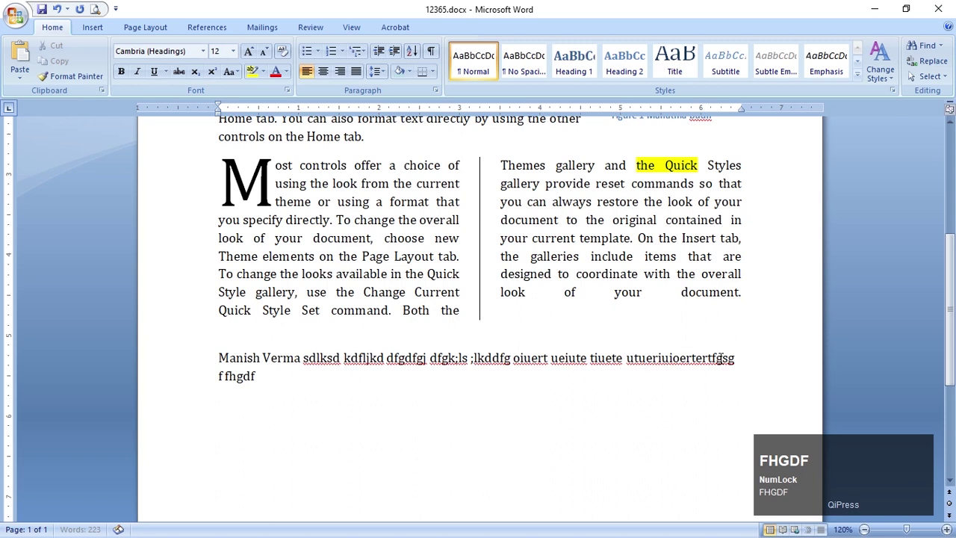
{"action": "type", "text": "hfgdh fgh"}
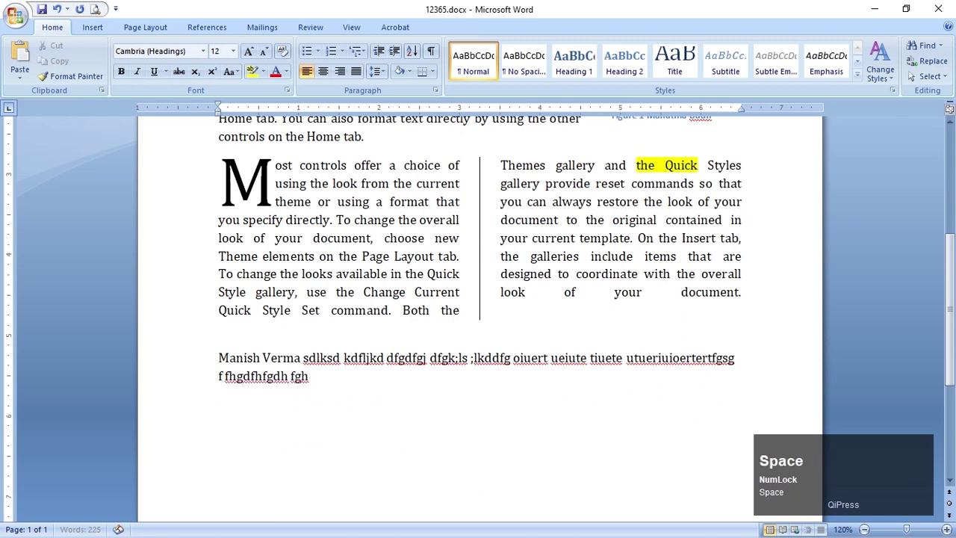
{"action": "type", "text": " gggggggggggggggggggggggggggggggggh"}
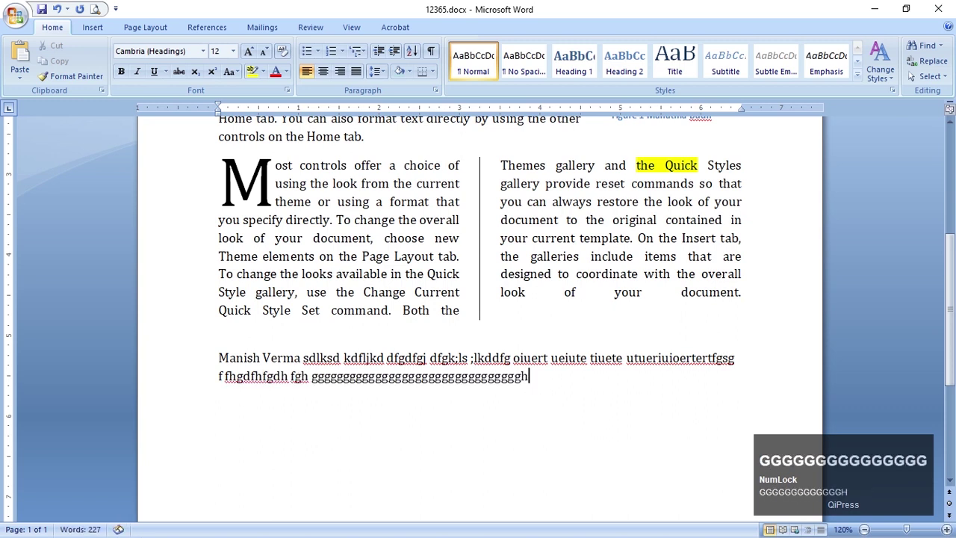
Copy the right column's text formatting onto the word dfgk;ls with Format Painter
{"action": "left_click_drag", "start_coordinate": [559, 303], "coordinate": [739, 299]}
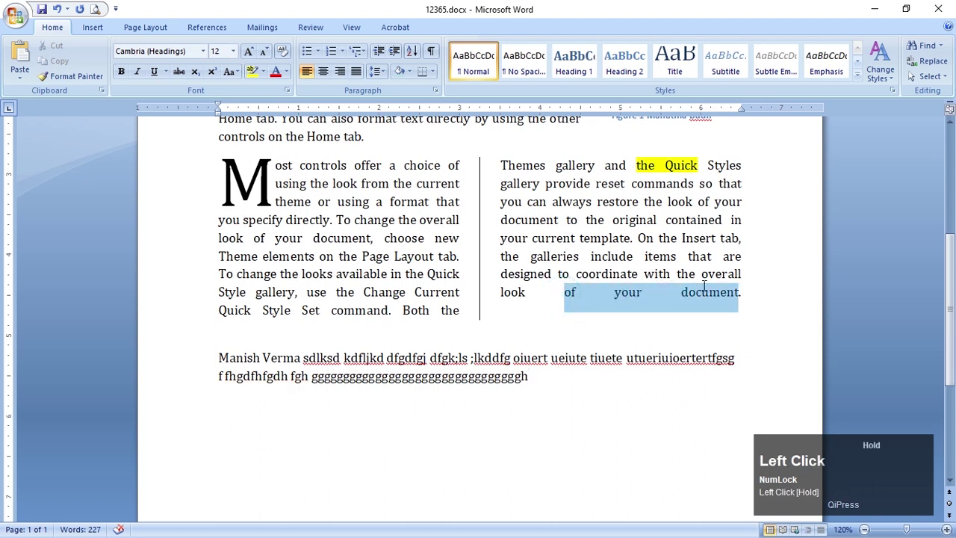
{"action": "left_click", "coordinate": [71, 76]}
{"action": "left_click", "coordinate": [449, 360]}
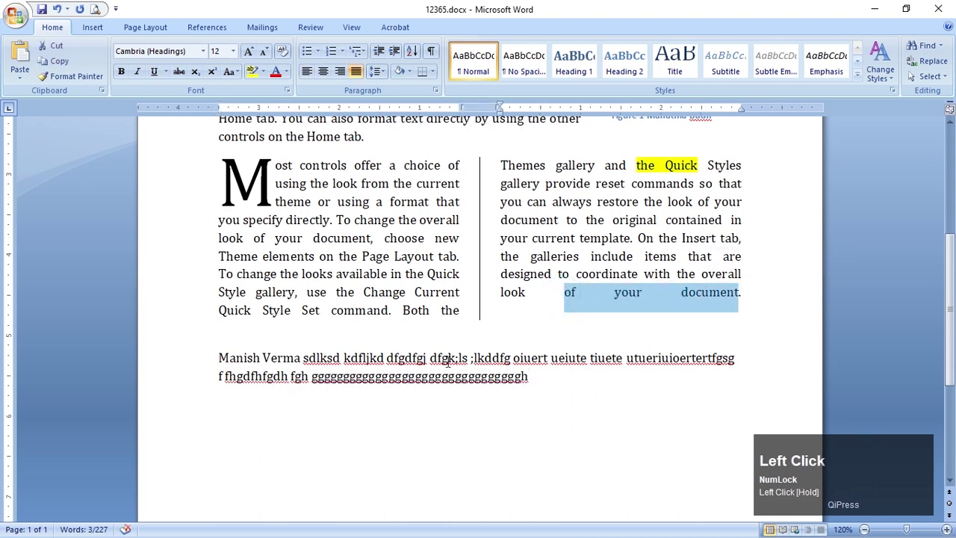
{"action": "left_click", "coordinate": [448, 446]}
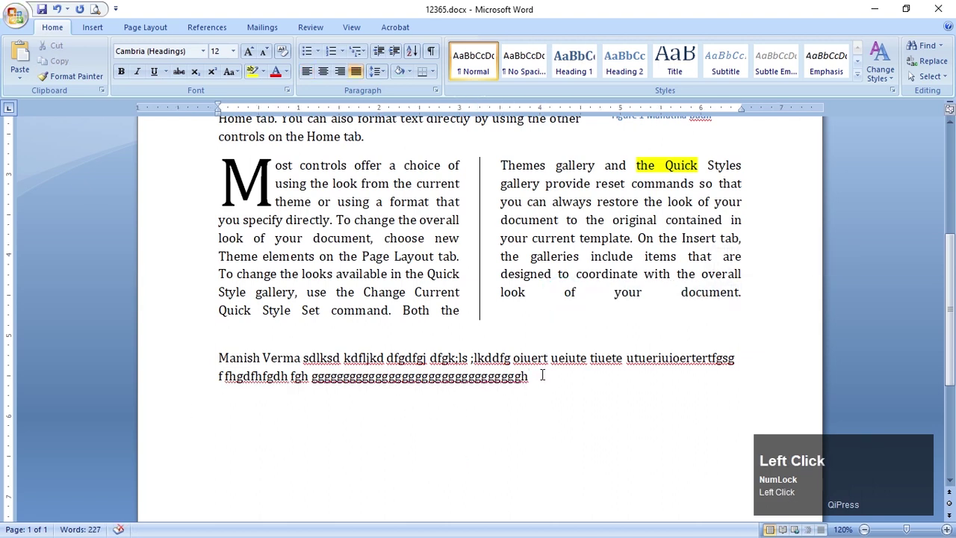
Generate sample paragraph text with =rand(1,4) on the empty line below the columns
{"action": "left_click", "coordinate": [279, 403]}
{"action": "type", "text": "="}
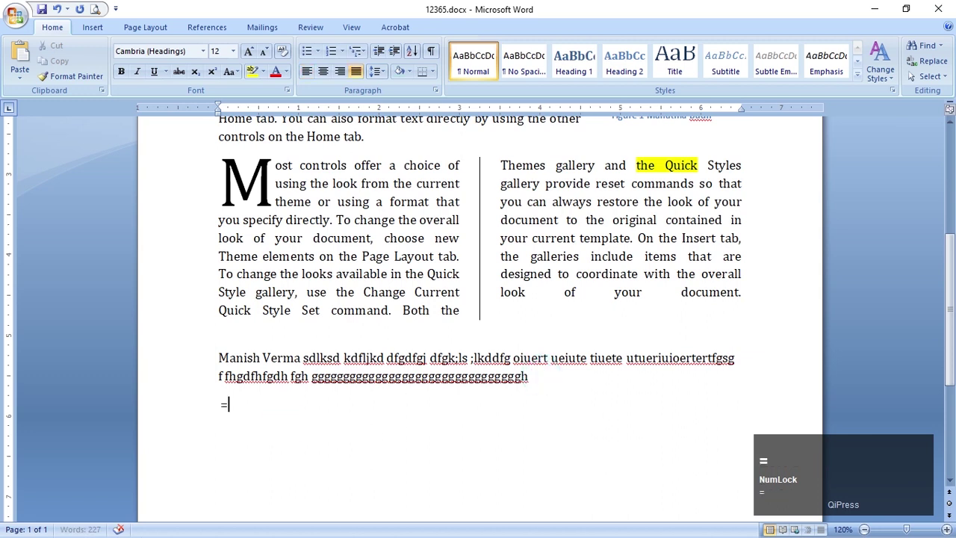
{"action": "type", "text": "rand("}
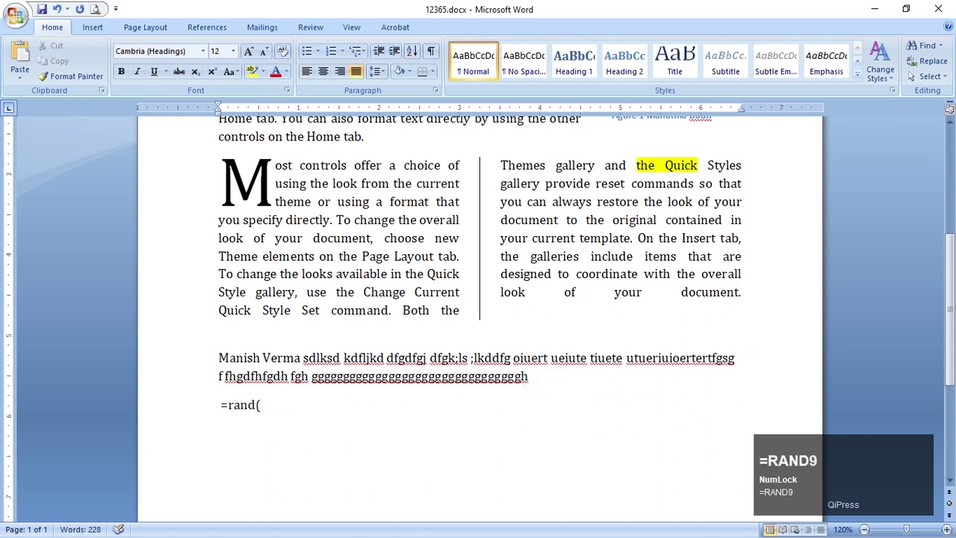
{"action": "type", "text": "1"}
{"action": "scroll", "coordinate": [292, 373], "scroll_direction": "down", "scroll_amount": 1}
{"action": "left_click", "coordinate": [292, 374]}
{"action": "type", "text": ",4)"}
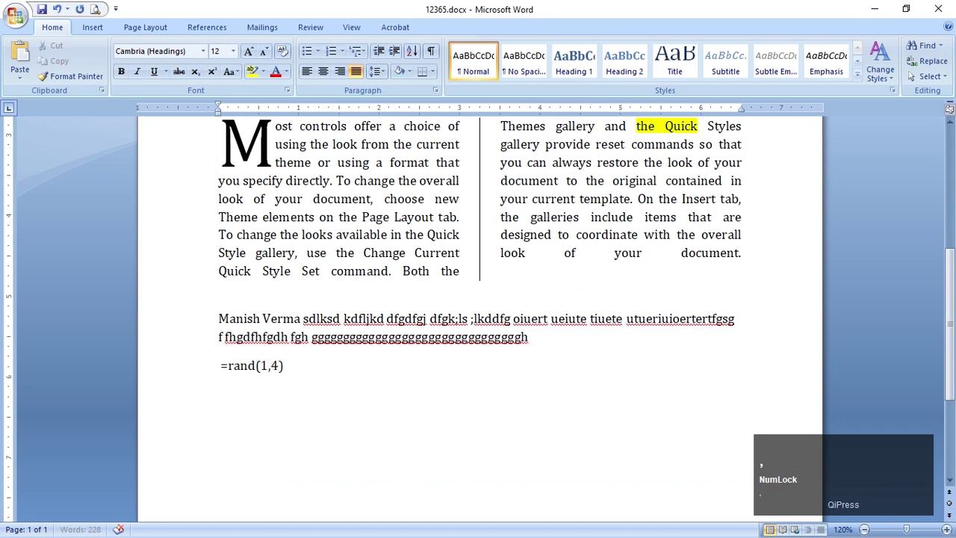
{"action": "key", "text": "Return"}
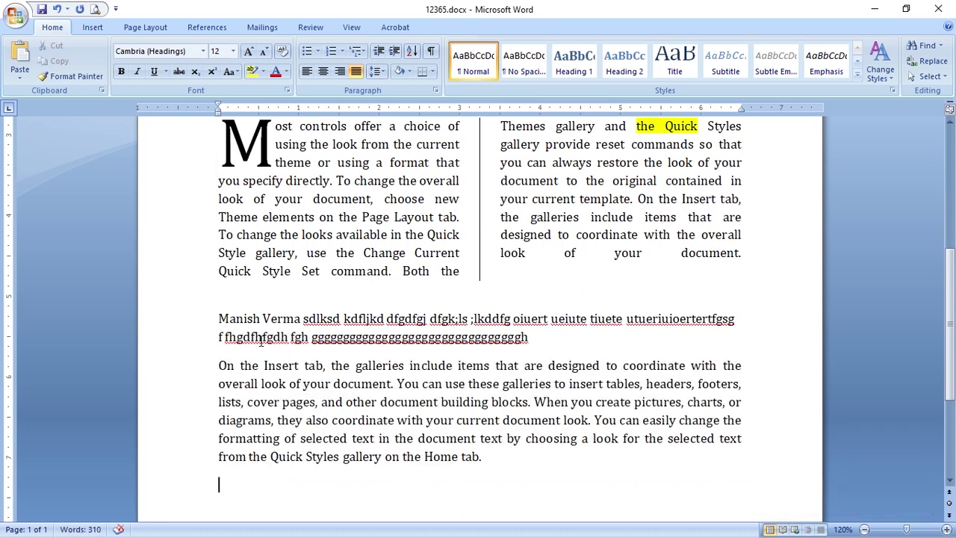
Merge the generated paragraph onto the gibberish line, then select the text from 'You can use'
{"action": "left_click", "coordinate": [572, 339]}
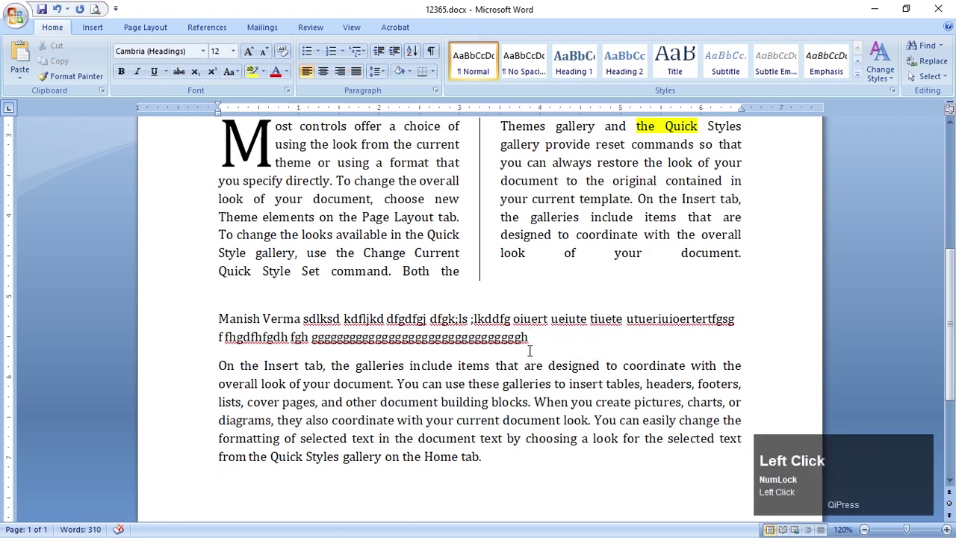
{"action": "key", "text": "Delete"}
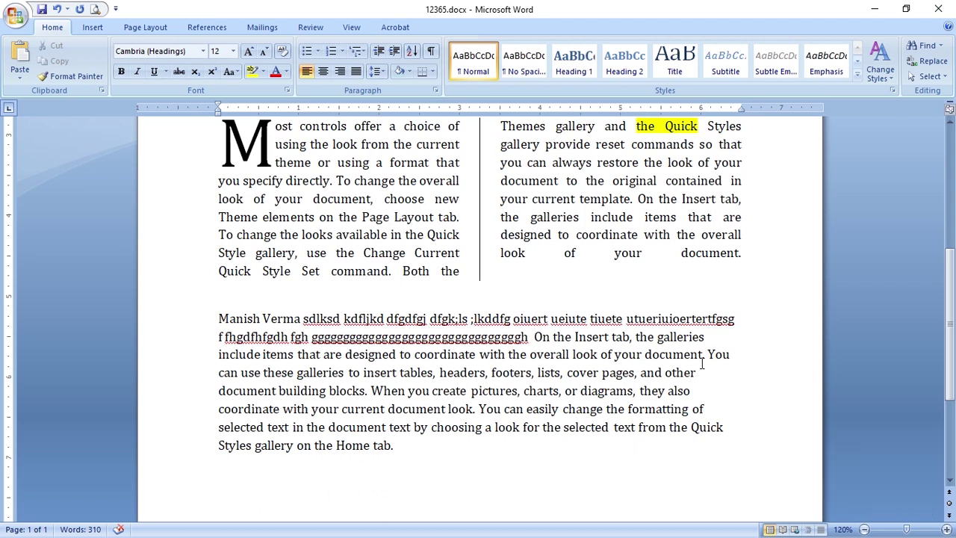
{"action": "left_click_drag", "start_coordinate": [708, 356], "coordinate": [406, 448]}
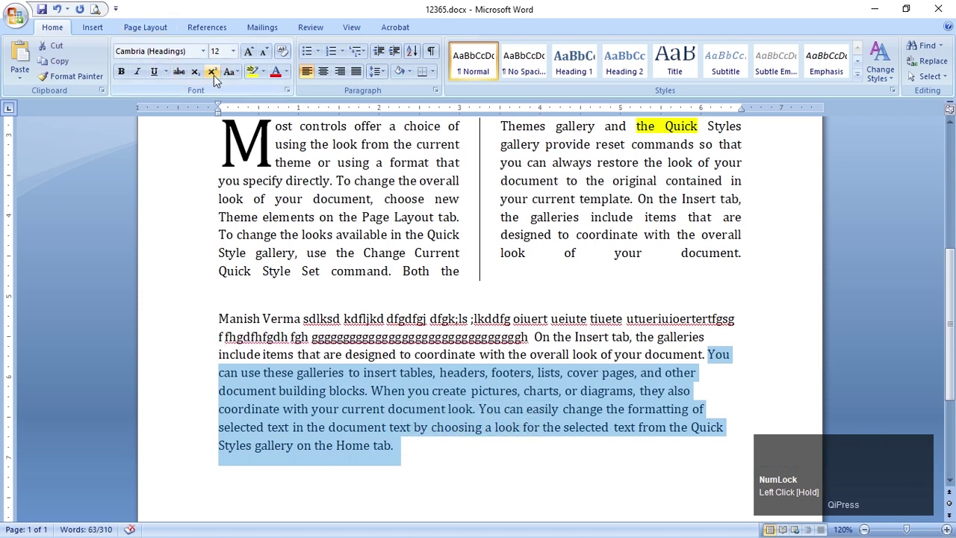
Set the selected 'You can use these galleries' text in two columns
{"action": "left_click", "coordinate": [122, 28]}
{"action": "left_click", "coordinate": [212, 69]}
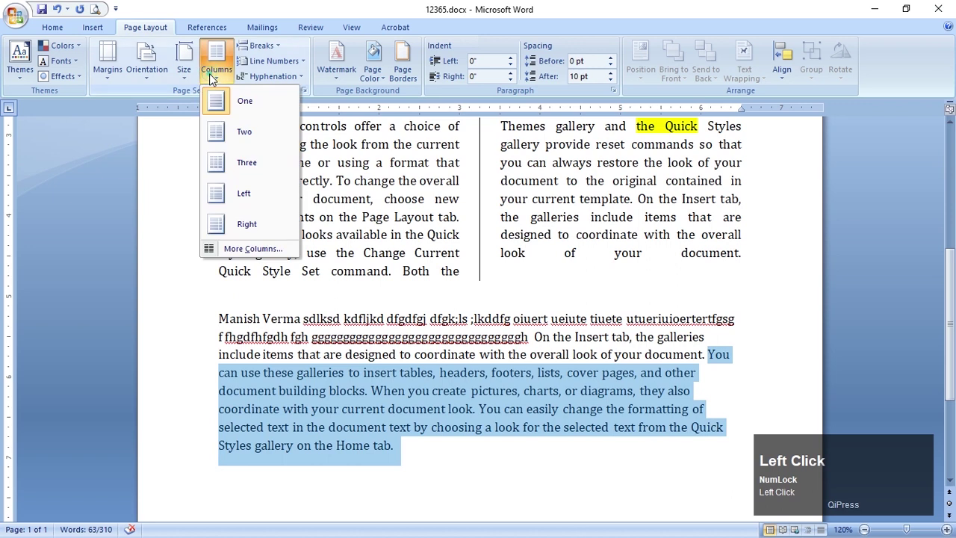
{"action": "left_click", "coordinate": [244, 133]}
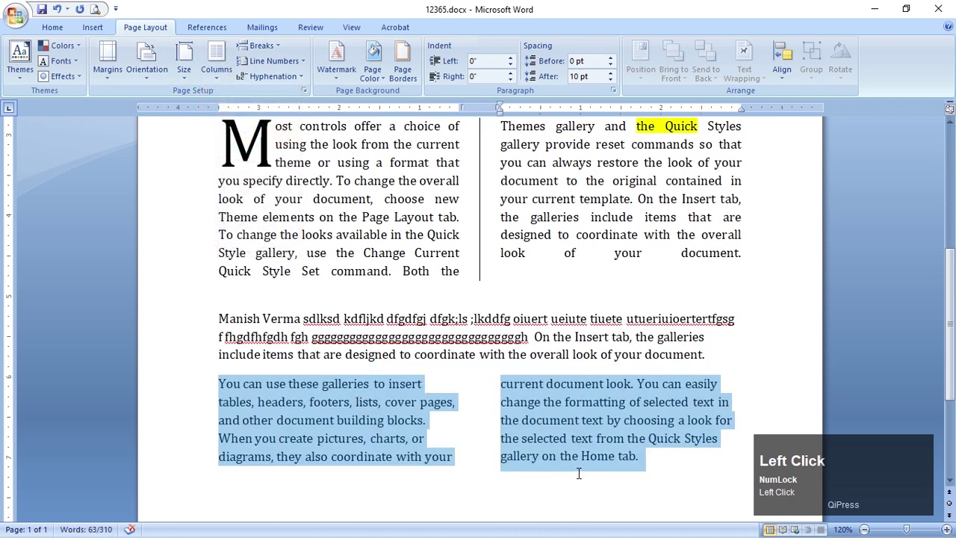
{"action": "left_click", "coordinate": [624, 440]}
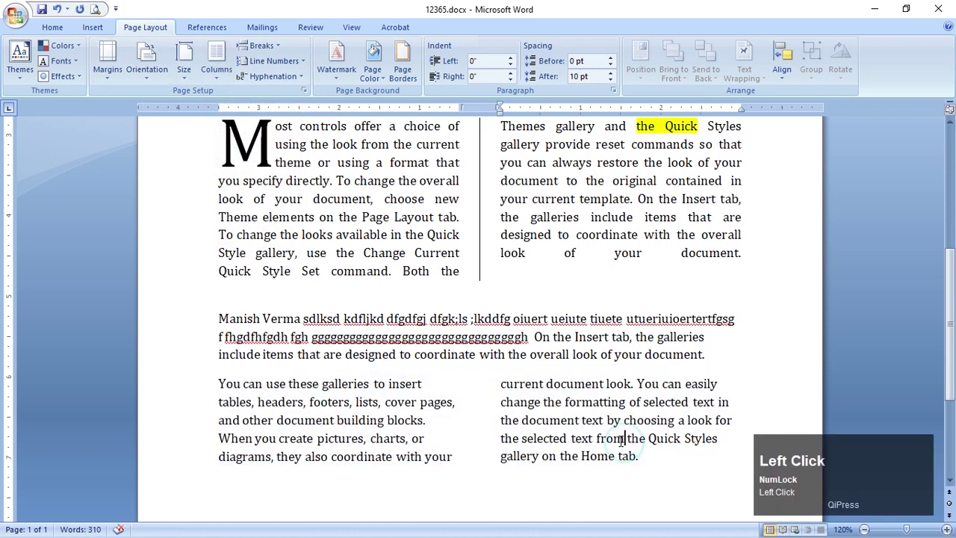
Return the final 'You can easily change…' sentence to a single full-width column
{"action": "scroll", "coordinate": [599, 356], "scroll_direction": "down", "scroll_amount": 1}
{"action": "left_click_drag", "start_coordinate": [637, 303], "coordinate": [639, 377]}
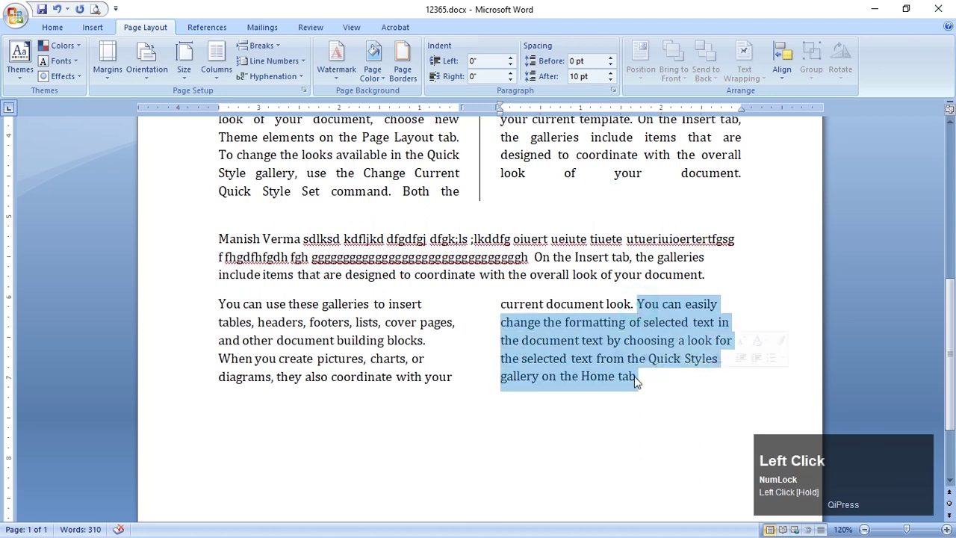
{"action": "left_click", "coordinate": [216, 63]}
{"action": "left_click", "coordinate": [243, 105]}
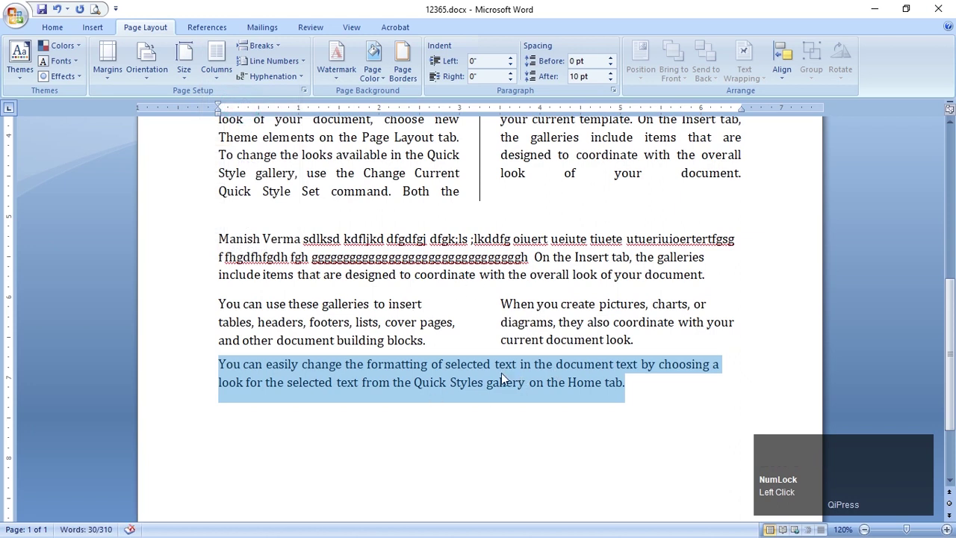
{"action": "left_click", "coordinate": [471, 381]}
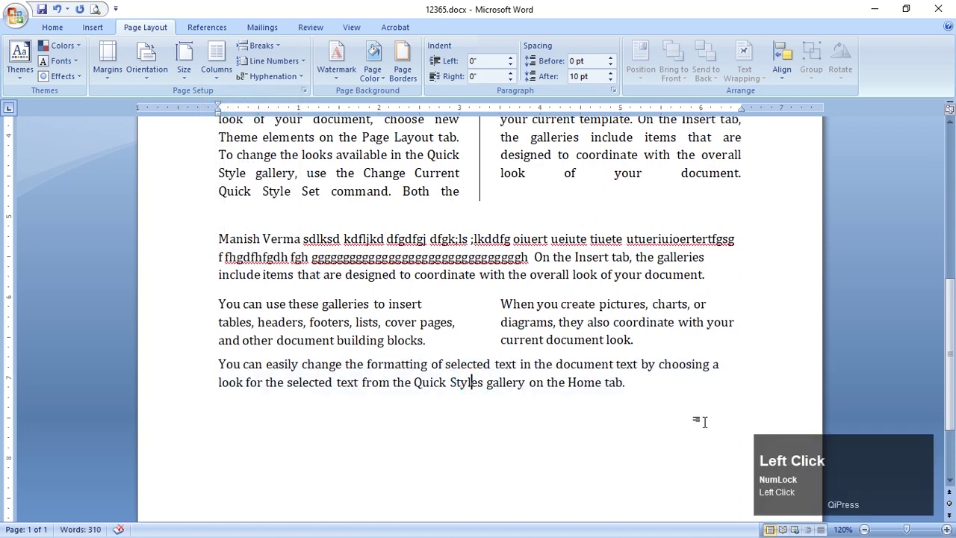
{"action": "scroll", "coordinate": [702, 422], "scroll_direction": "up", "scroll_amount": 2}
Add a new line after 'look of your document.' so the right column's last line stops stretching
{"action": "scroll", "coordinate": [499, 396], "scroll_direction": "up", "scroll_amount": 1}
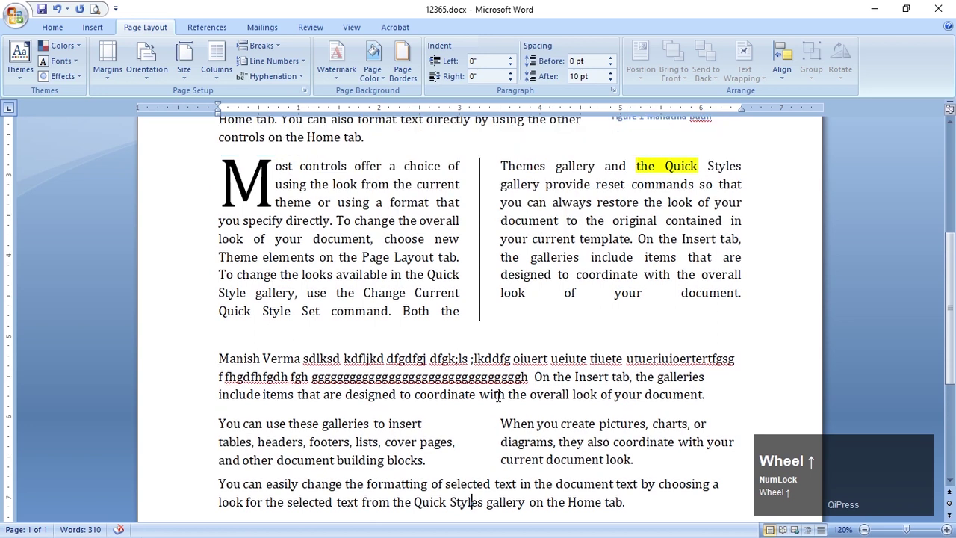
{"action": "scroll", "coordinate": [499, 251], "scroll_direction": "up", "scroll_amount": 6}
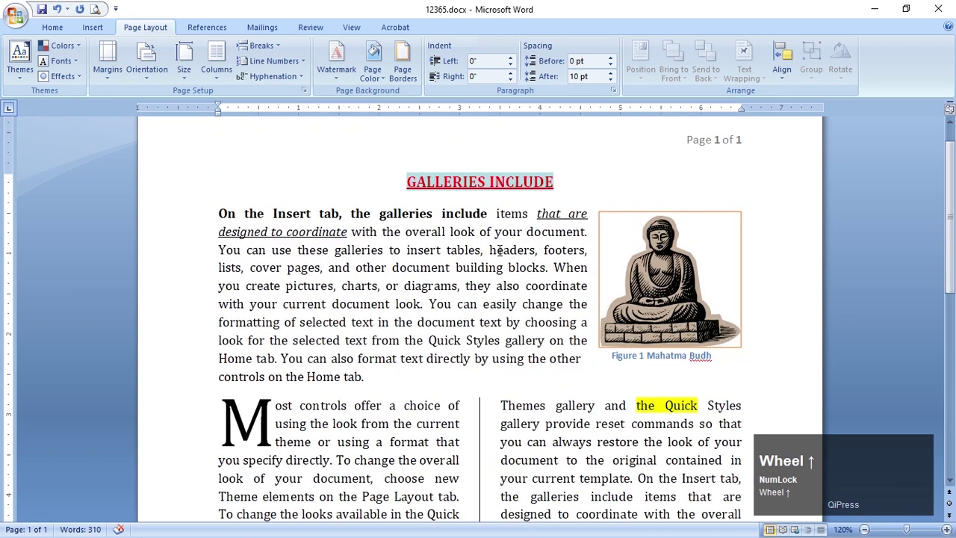
{"action": "scroll", "coordinate": [499, 251], "scroll_direction": "up", "scroll_amount": 1}
{"action": "scroll", "coordinate": [499, 251], "scroll_direction": "down", "scroll_amount": 5}
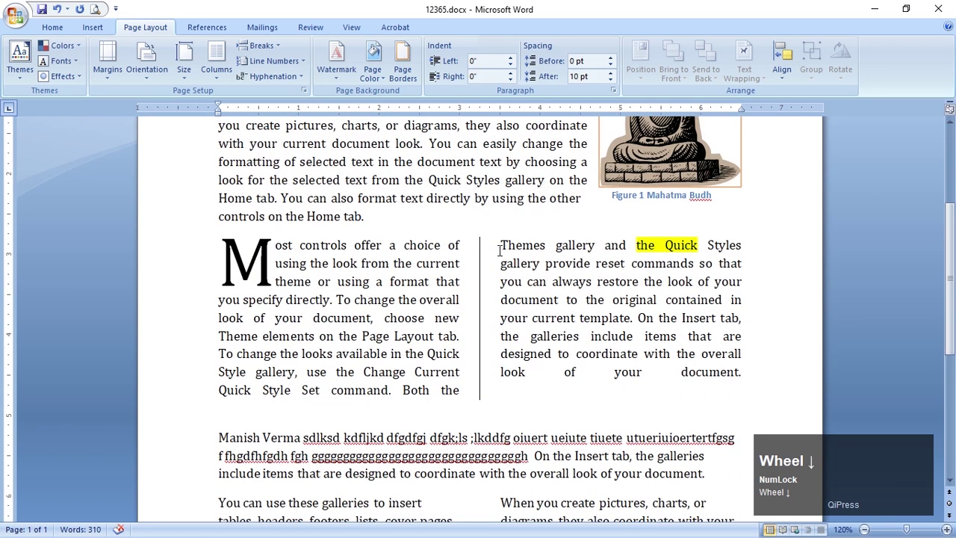
{"action": "scroll", "coordinate": [499, 251], "scroll_direction": "down", "scroll_amount": 4}
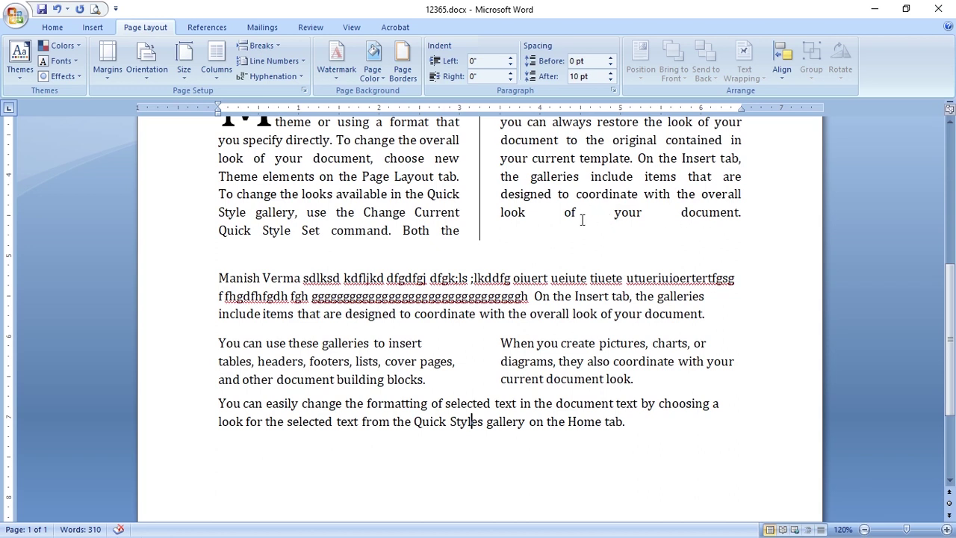
{"action": "left_click", "coordinate": [745, 210]}
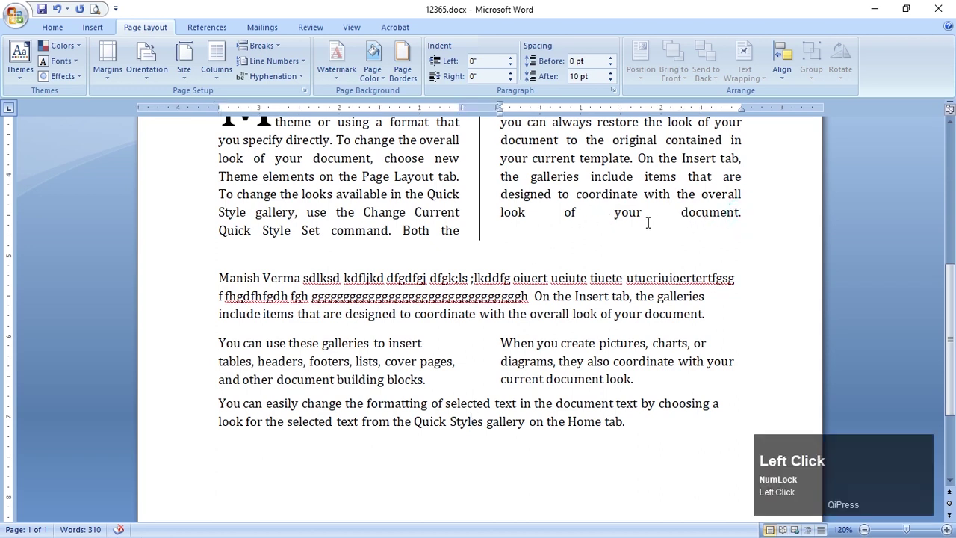
{"action": "left_click", "coordinate": [64, 32]}
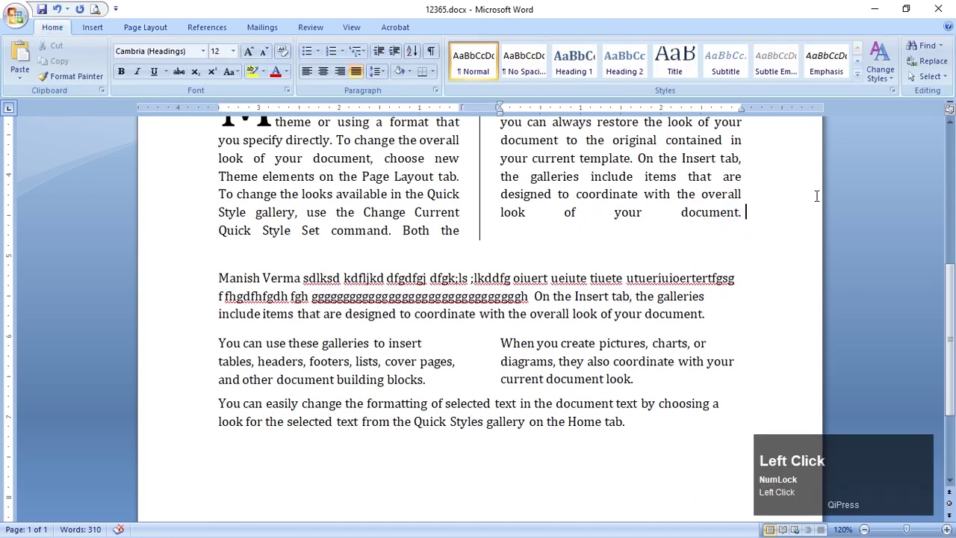
{"action": "key", "text": "Return"}
{"action": "key", "text": "alt+Tab"}
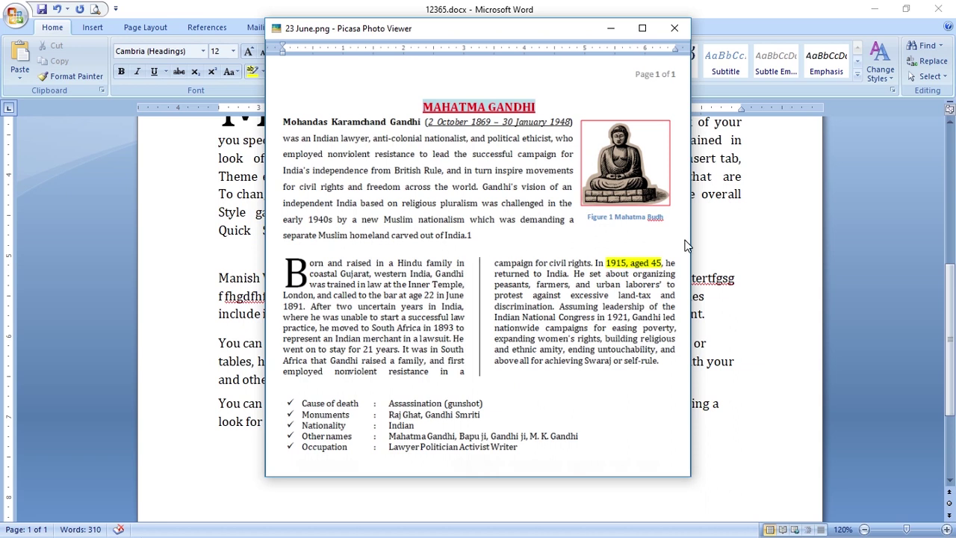
Minimize the Picasa reference image of the Gandhi page to get back to Word
{"action": "left_click", "coordinate": [608, 30]}
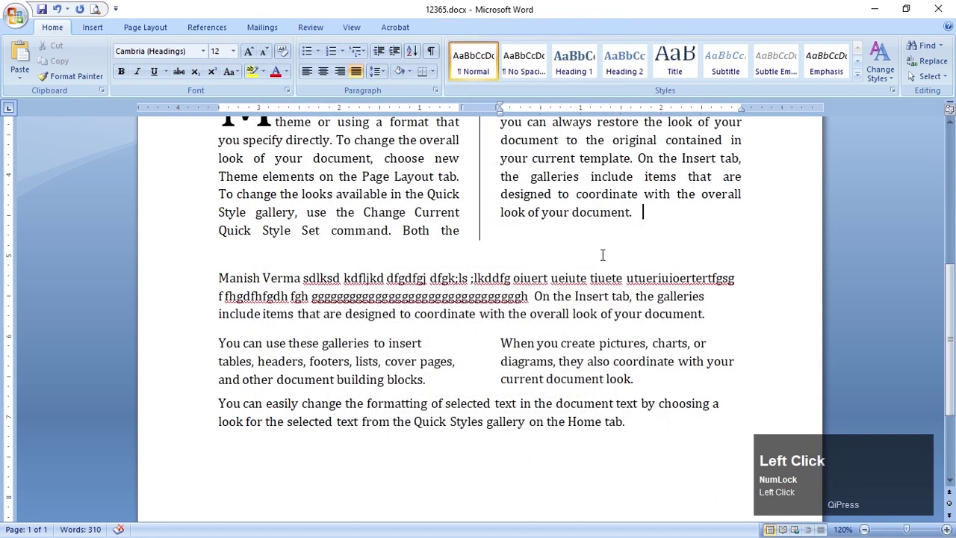
Open Cross-reference after 'controls on the Home tab.' and set the reference type to Figure
{"action": "scroll", "coordinate": [587, 270], "scroll_direction": "up", "scroll_amount": 5}
{"action": "left_click", "coordinate": [426, 295]}
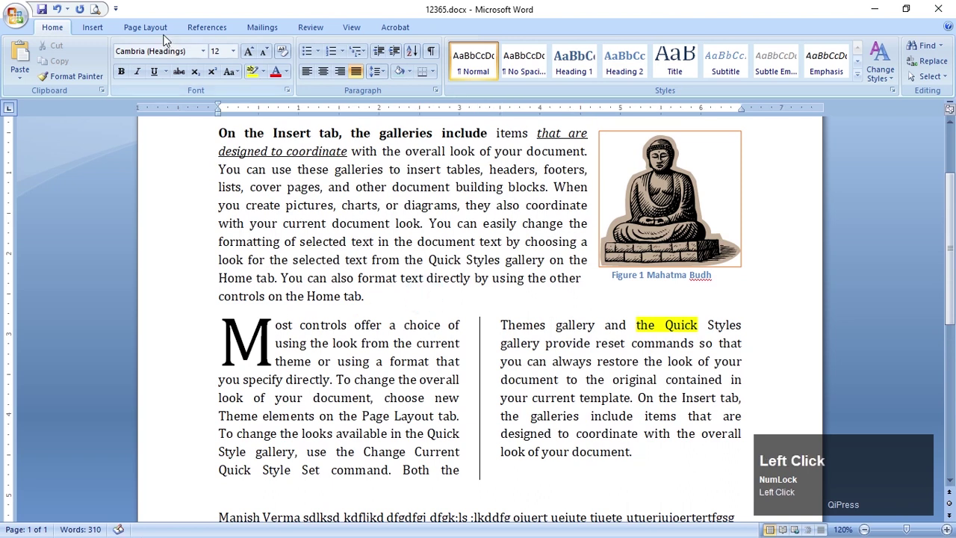
{"action": "left_click", "coordinate": [123, 28]}
{"action": "left_click", "coordinate": [92, 27]}
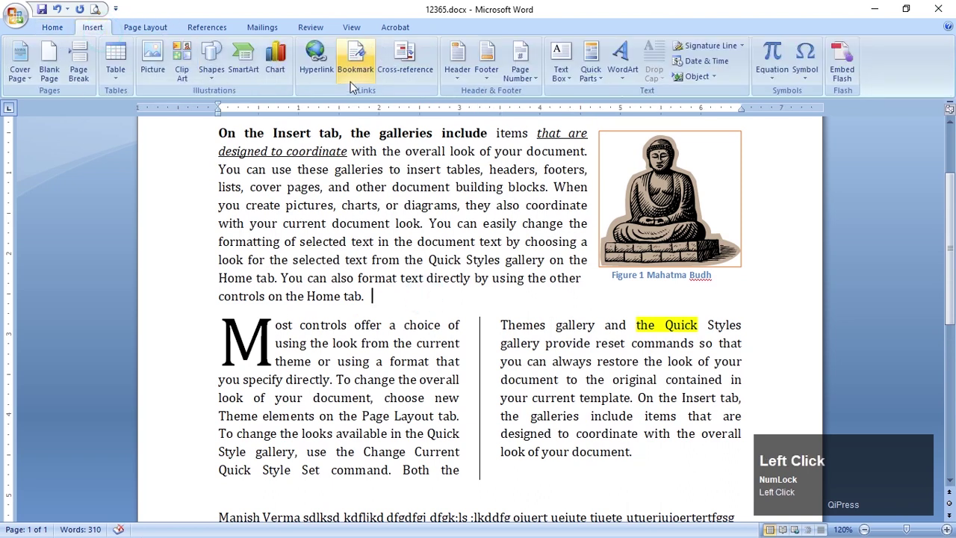
{"action": "left_click", "coordinate": [401, 64]}
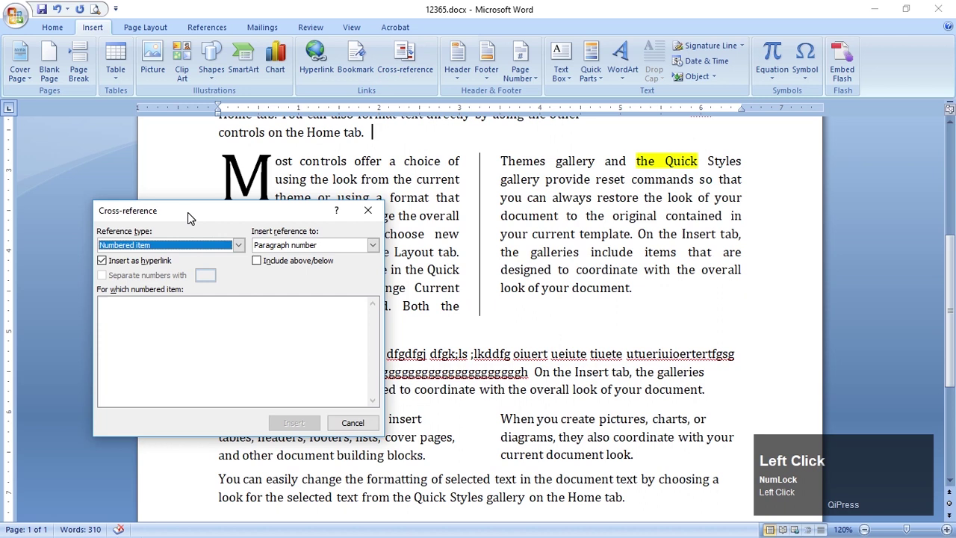
{"action": "left_click_drag", "start_coordinate": [187, 212], "coordinate": [192, 246]}
{"action": "scroll", "coordinate": [484, 296], "scroll_direction": "up", "scroll_amount": 2}
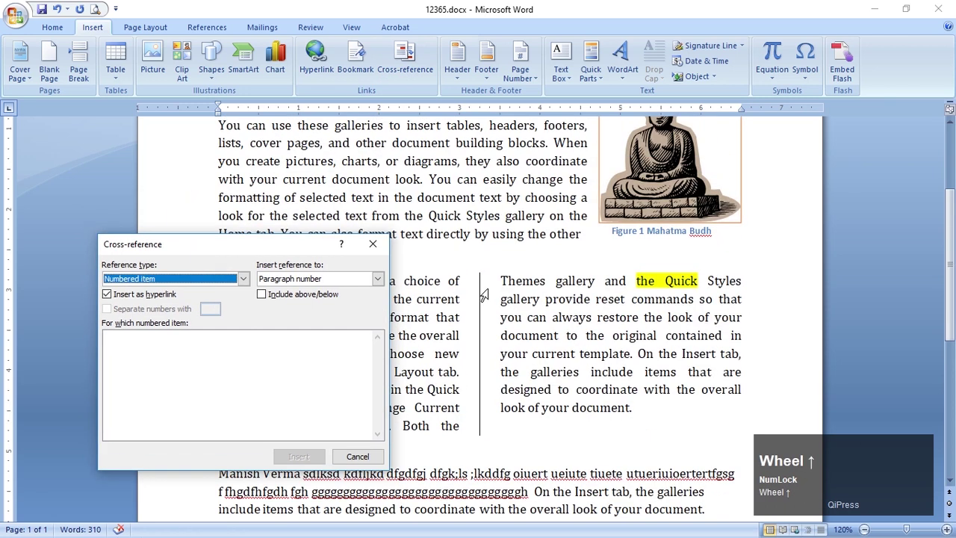
{"action": "left_click", "coordinate": [242, 278]}
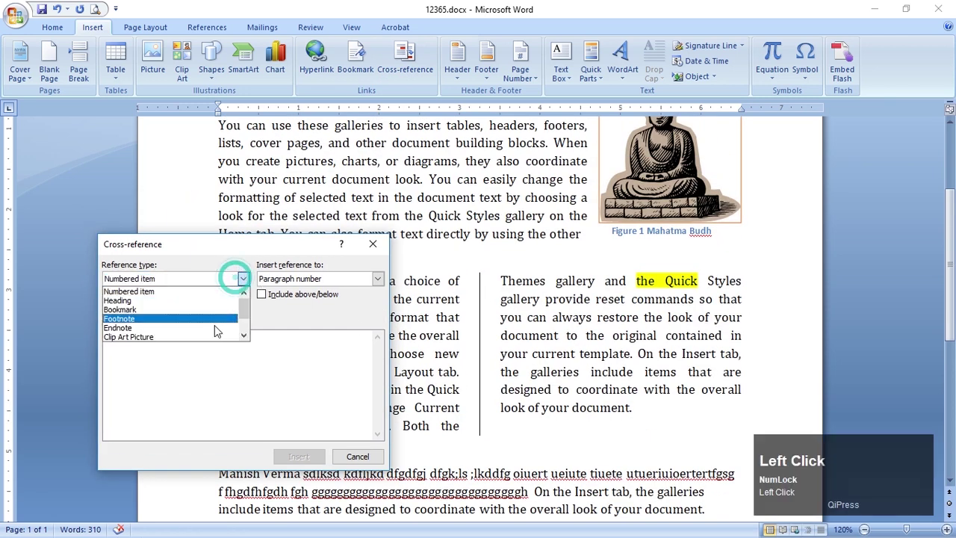
{"action": "left_click", "coordinate": [183, 337]}
{"action": "left_click", "coordinate": [182, 279]}
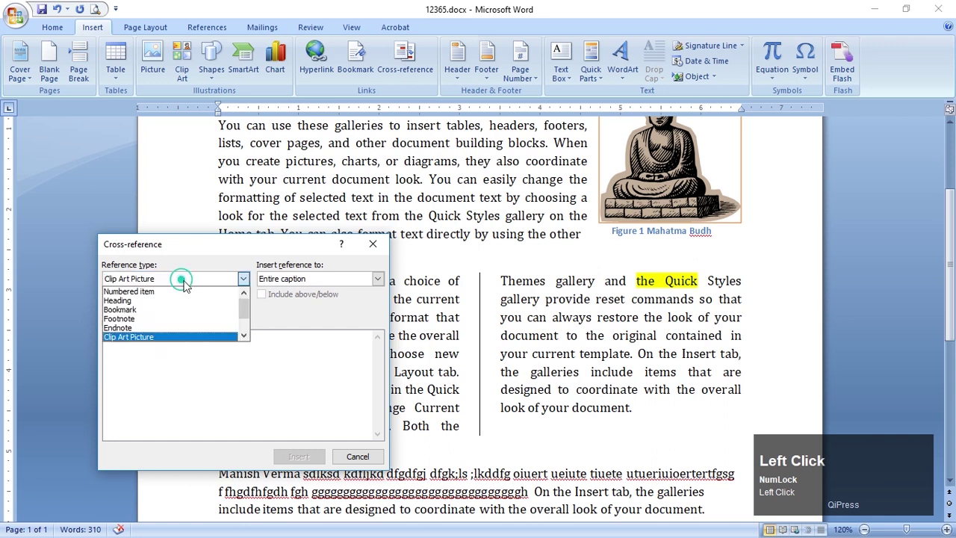
{"action": "scroll", "coordinate": [177, 342], "scroll_direction": "down", "scroll_amount": 1}
{"action": "scroll", "coordinate": [177, 342], "scroll_direction": "down", "scroll_amount": 1}
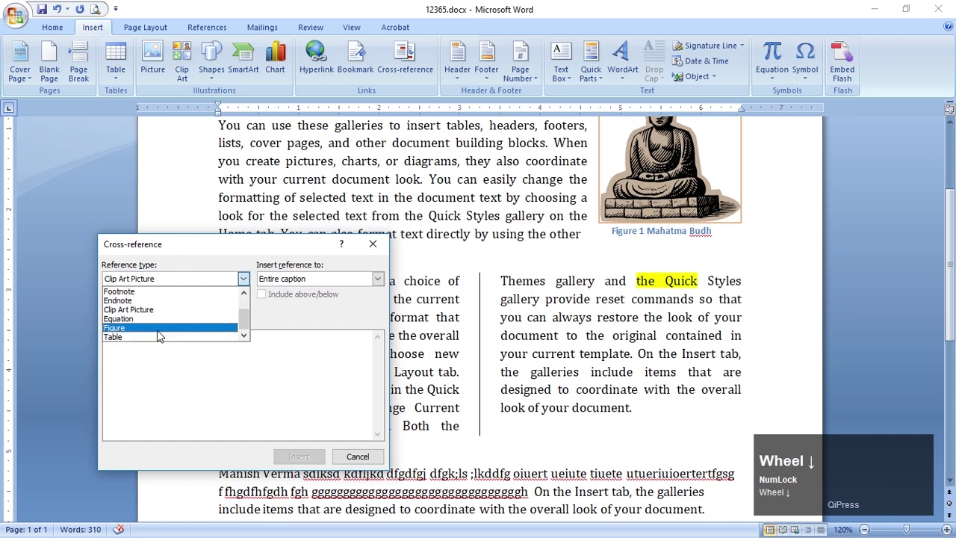
{"action": "left_click", "coordinate": [159, 336]}
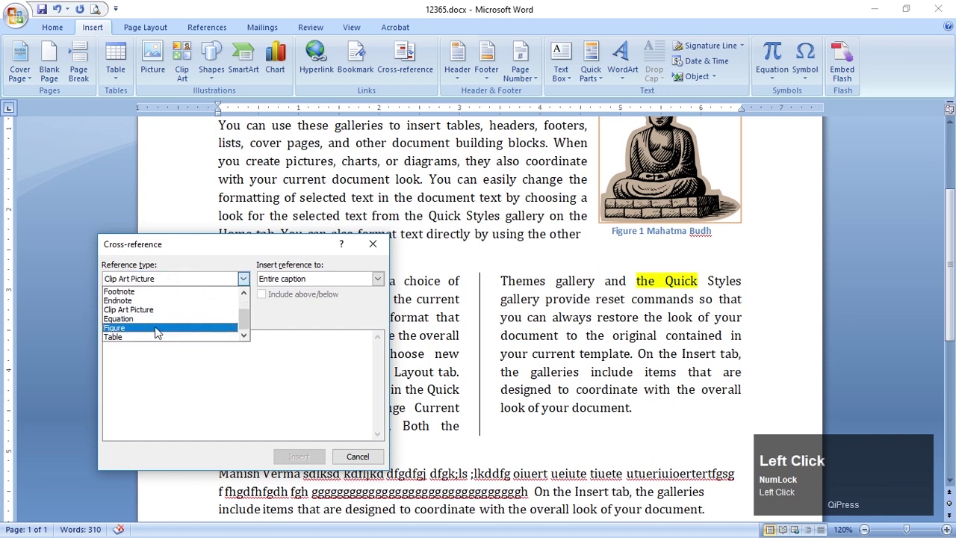
Insert the page number of Figure 1 Mahatma Budh as the reference and close the dialog
{"action": "left_click", "coordinate": [292, 278]}
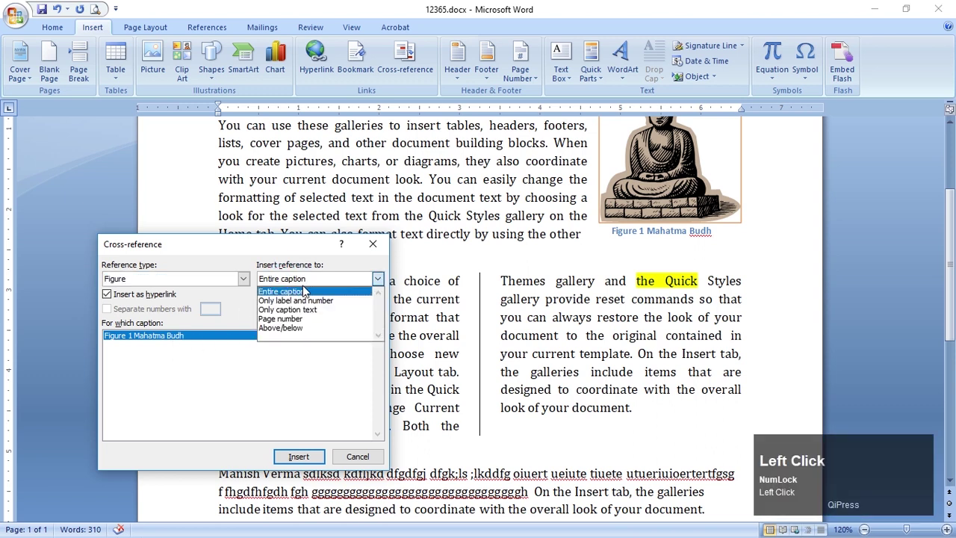
{"action": "left_click_drag", "start_coordinate": [297, 246], "coordinate": [297, 290]}
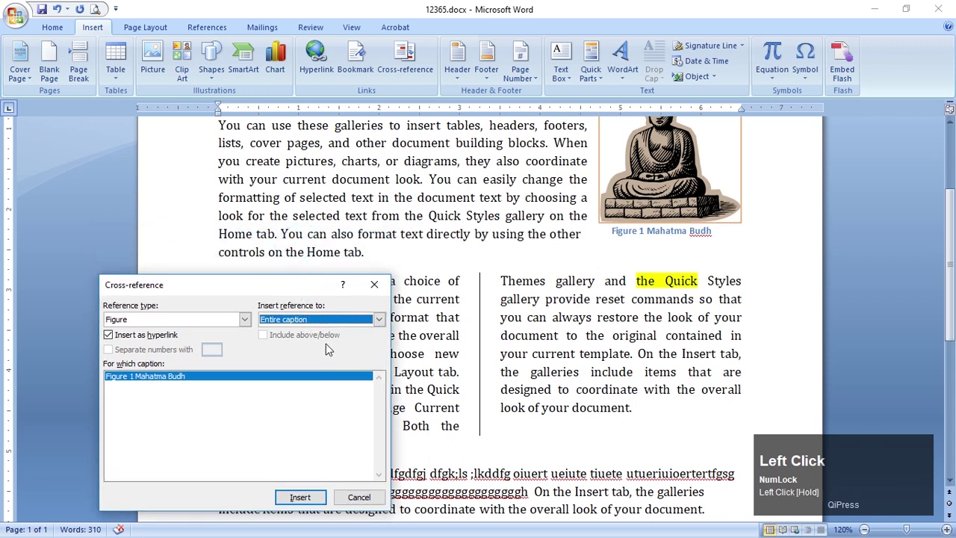
{"action": "left_click", "coordinate": [292, 320]}
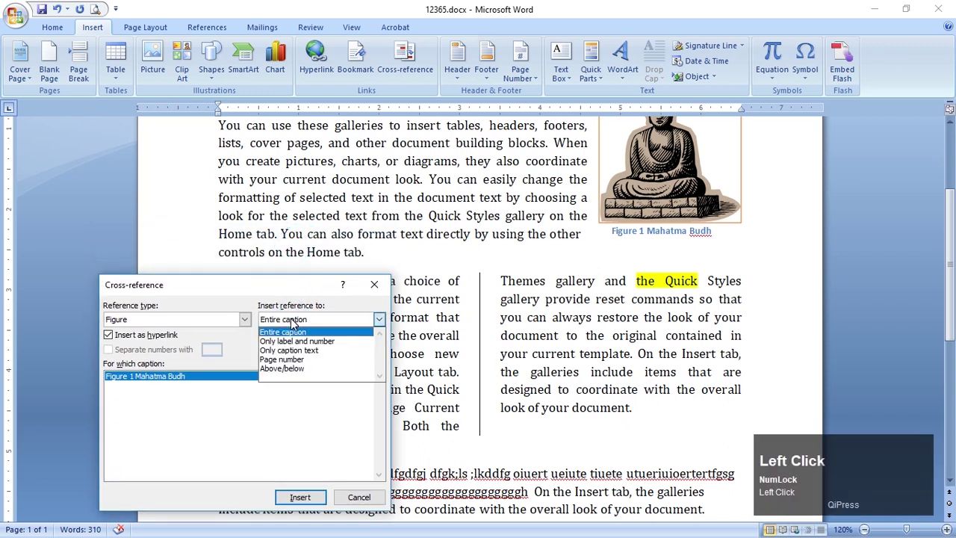
{"action": "left_click", "coordinate": [291, 321]}
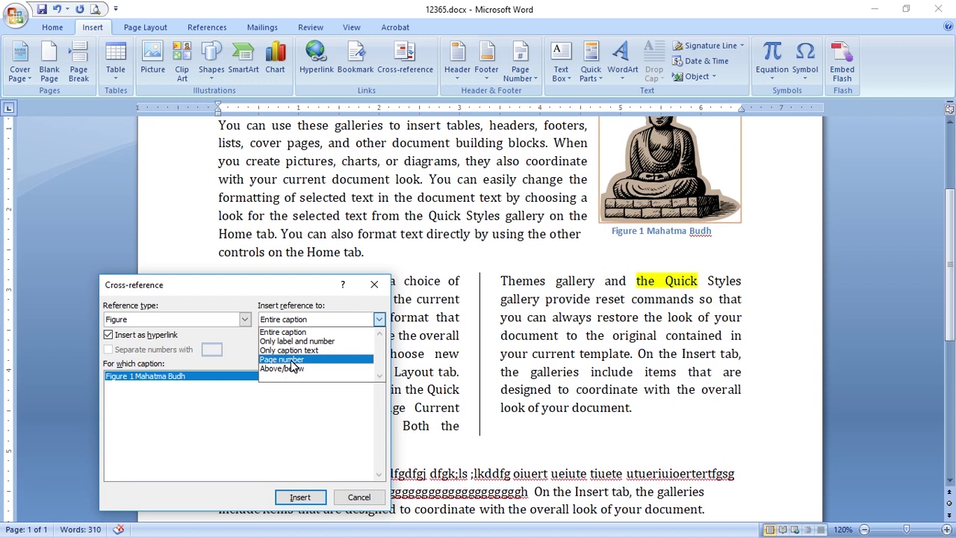
{"action": "left_click", "coordinate": [291, 361]}
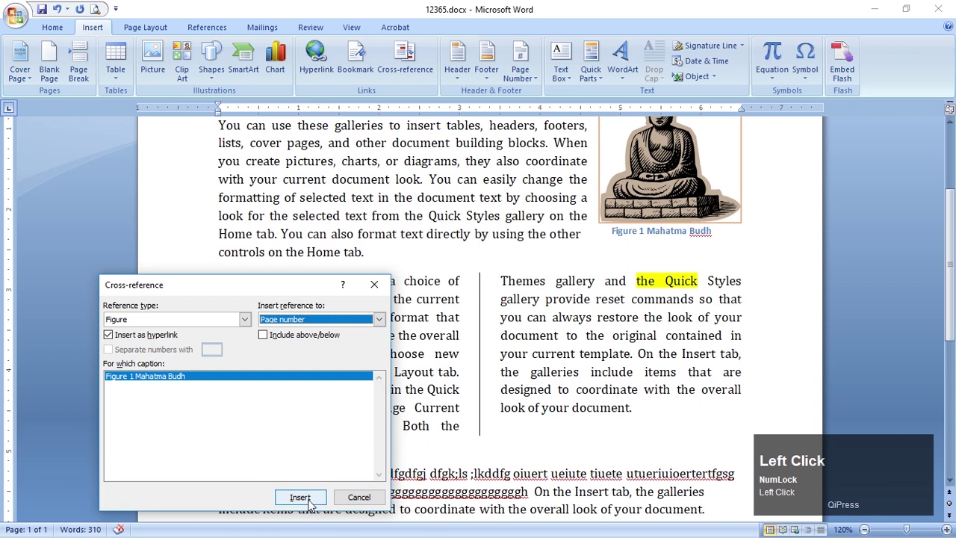
{"action": "left_click", "coordinate": [299, 497]}
{"action": "scroll", "coordinate": [395, 330], "scroll_direction": "up", "scroll_amount": 1}
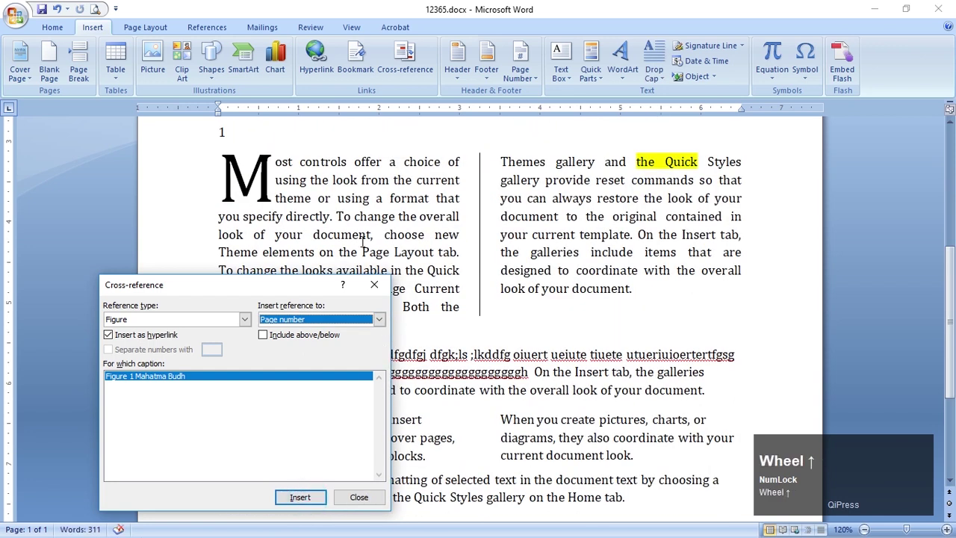
{"action": "left_click", "coordinate": [374, 285]}
Join the reference number 1 onto 'Home tab.' and end the paragraph after it
{"action": "scroll", "coordinate": [381, 298], "scroll_direction": "up", "scroll_amount": 4}
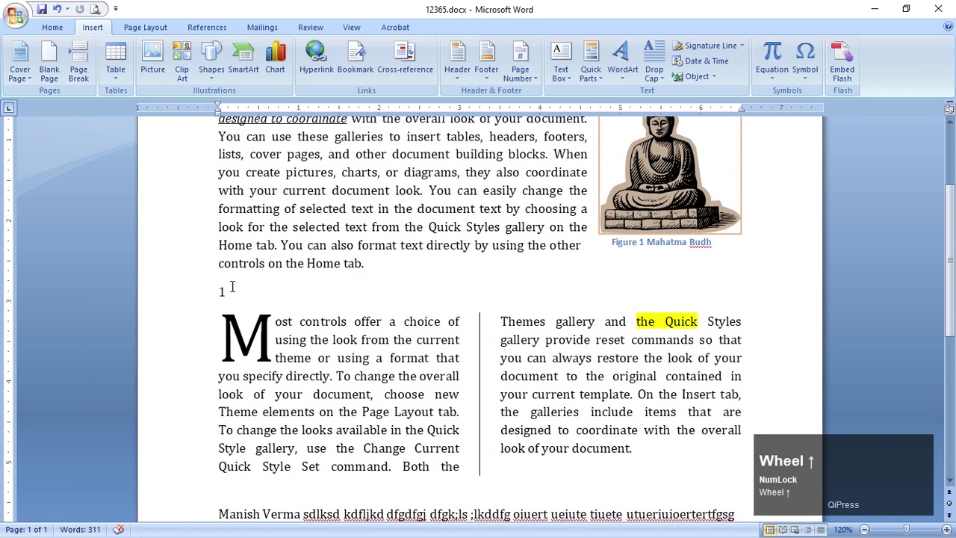
{"action": "left_click", "coordinate": [367, 263]}
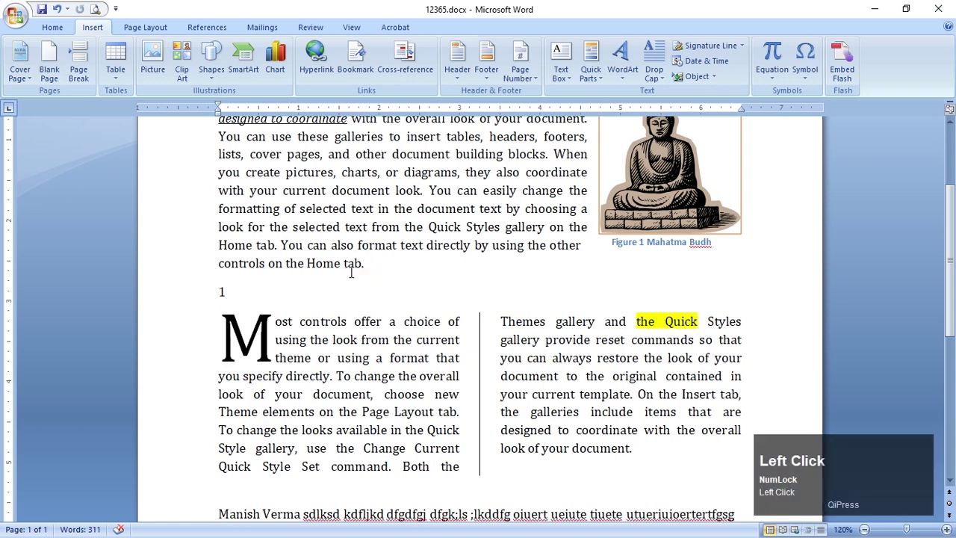
{"action": "key", "text": "Delete"}
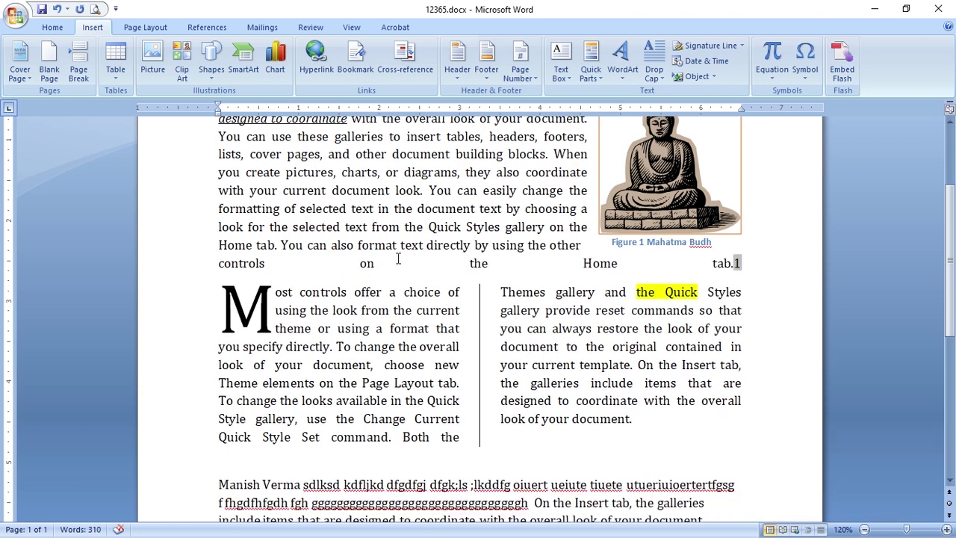
{"action": "left_click", "coordinate": [753, 264]}
{"action": "key", "text": "Return"}
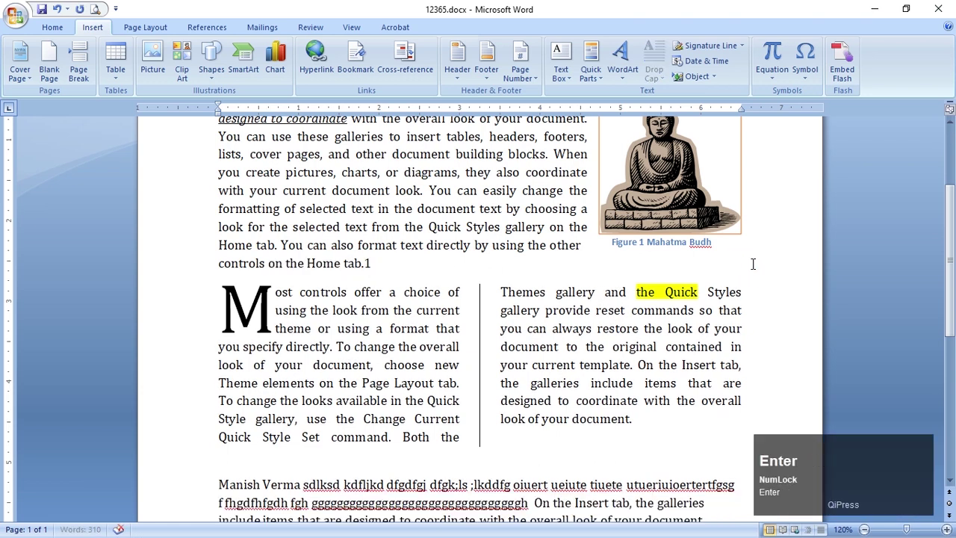
Check the inserted page-number reference 1, then bring up the Picasa reference image
{"action": "left_click_drag", "start_coordinate": [367, 260], "coordinate": [393, 262]}
{"action": "left_click", "coordinate": [411, 271]}
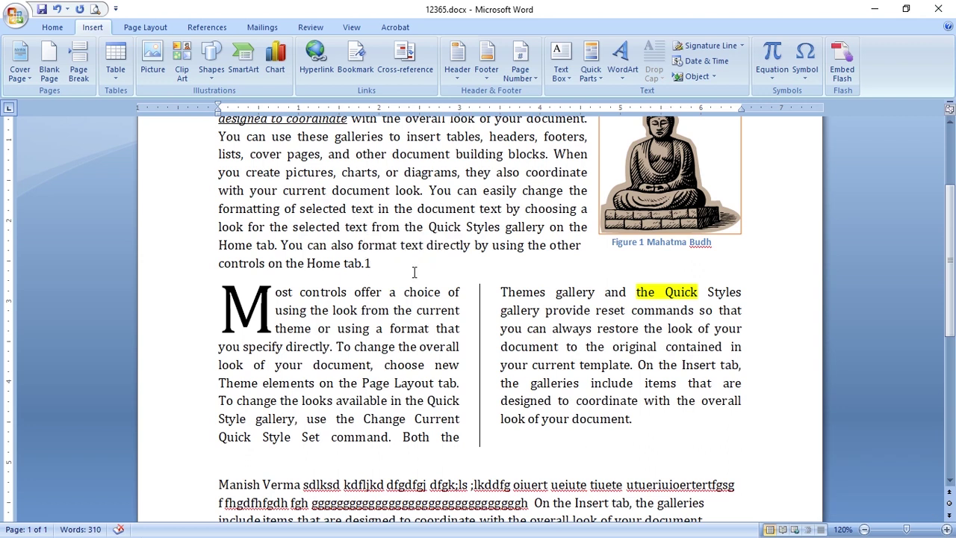
{"action": "scroll", "coordinate": [415, 273], "scroll_direction": "up", "scroll_amount": 2}
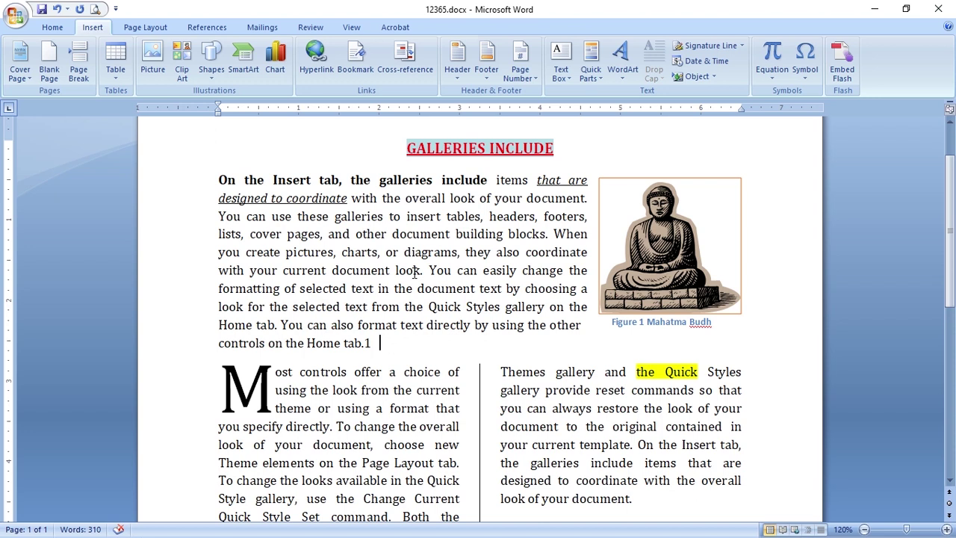
{"action": "left_click_drag", "start_coordinate": [366, 342], "coordinate": [378, 345]}
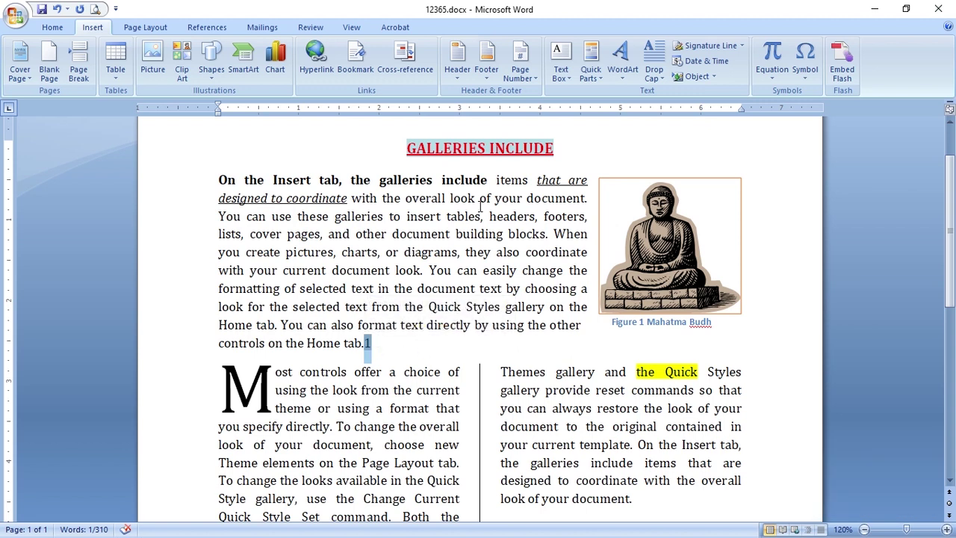
{"action": "scroll", "coordinate": [519, 307], "scroll_direction": "down", "scroll_amount": 4}
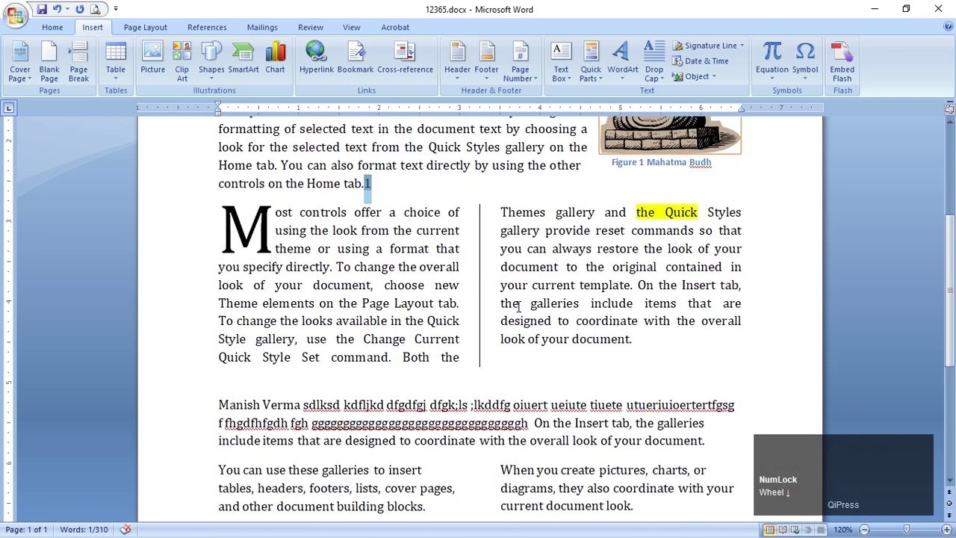
{"action": "scroll", "coordinate": [590, 382], "scroll_direction": "down", "scroll_amount": 5}
{"action": "scroll", "coordinate": [589, 381], "scroll_direction": "up", "scroll_amount": 11}
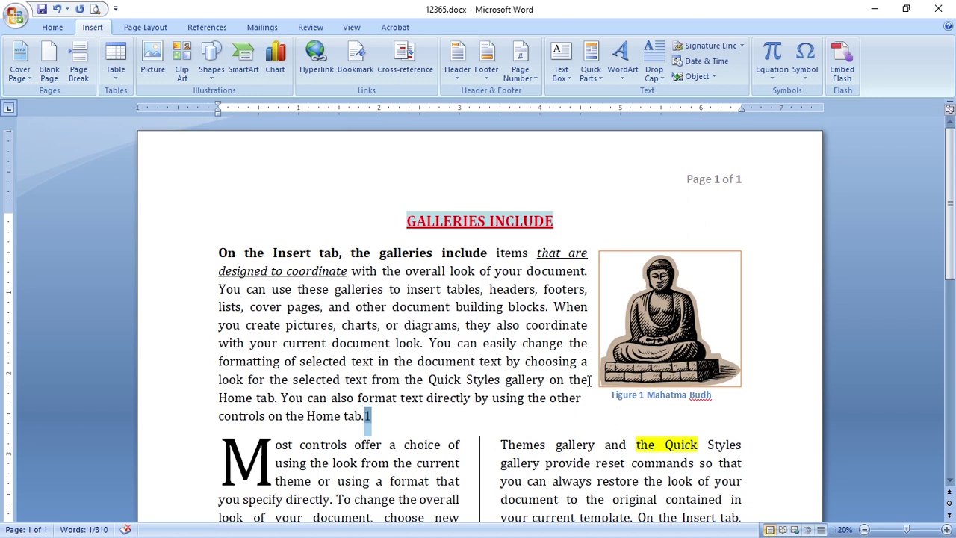
{"action": "key", "text": "alt+Tab"}
{"action": "left_click", "coordinate": [543, 315]}
Close the photo viewer and return to the Word document
{"action": "scroll", "coordinate": [509, 327], "scroll_direction": "down", "scroll_amount": 1}
{"action": "mouse_move", "coordinate": [493, 366]}
{"action": "left_mouse_down"}
{"action": "mouse_move", "coordinate": [490, 329]}
{"action": "mouse_move", "coordinate": [493, 374]}
{"action": "left_mouse_up"}
{"action": "left_click", "coordinate": [675, 53]}
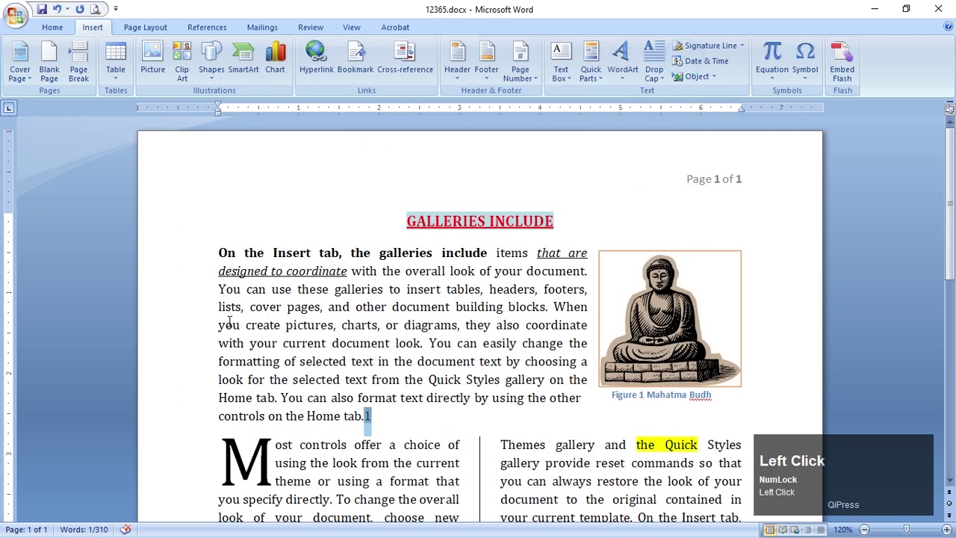
{"action": "scroll", "coordinate": [230, 320], "scroll_direction": "down", "scroll_amount": 3}
Select the text in both columns and give it a -0.2" left indent
{"action": "left_click_drag", "start_coordinate": [194, 327], "coordinate": [219, 460]}
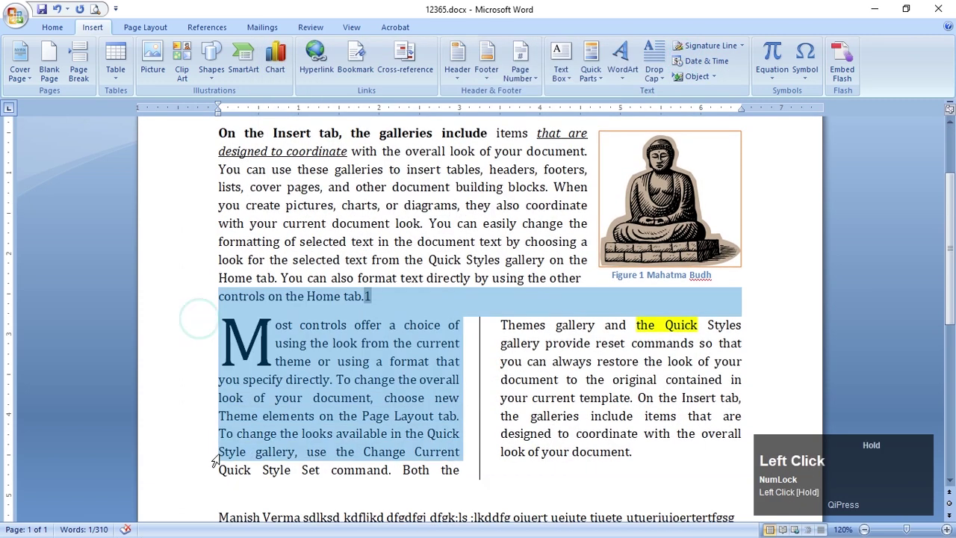
{"action": "left_click_drag", "start_coordinate": [156, 337], "coordinate": [160, 426]}
{"action": "left_click", "coordinate": [159, 413]}
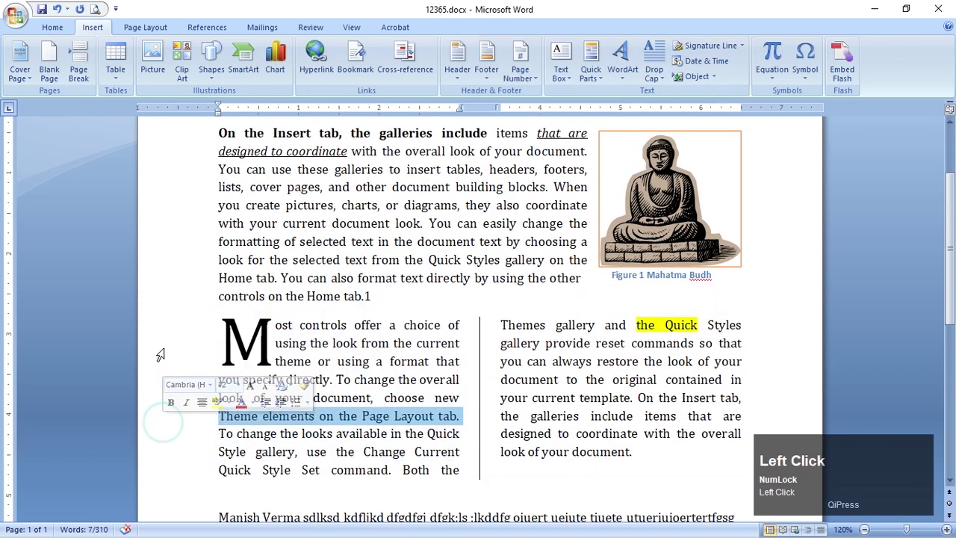
{"action": "left_click_drag", "start_coordinate": [164, 343], "coordinate": [171, 388]}
{"action": "left_click", "coordinate": [410, 379]}
{"action": "left_click_drag", "start_coordinate": [278, 325], "coordinate": [637, 464]}
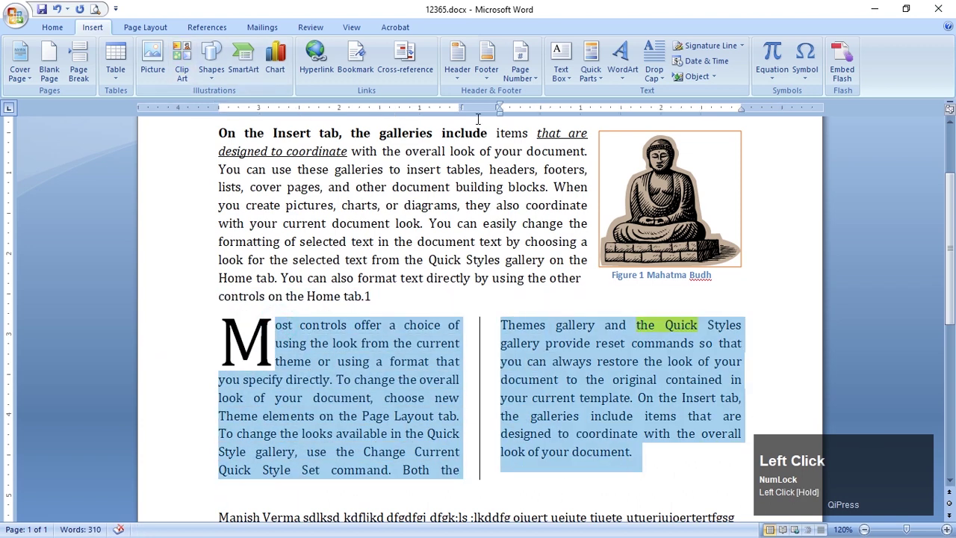
{"action": "left_click", "coordinate": [148, 28]}
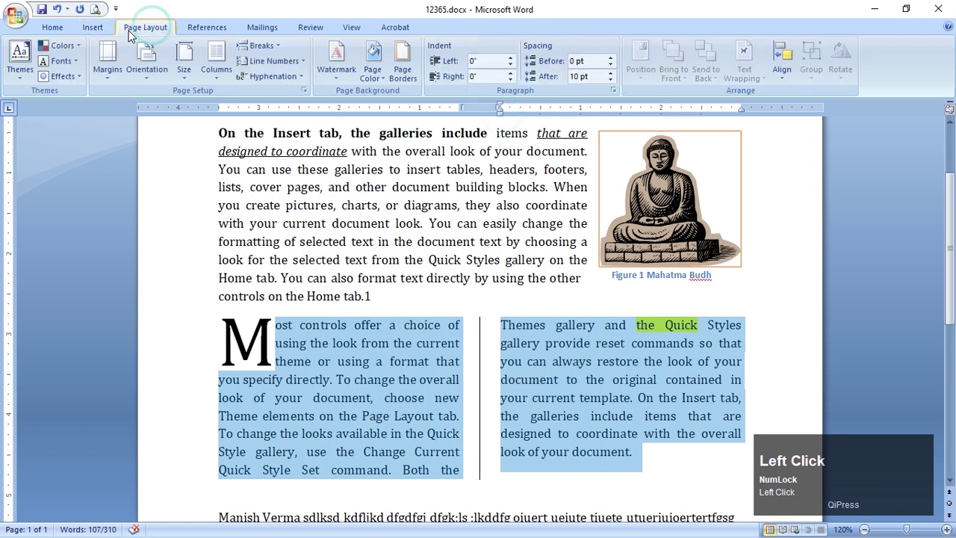
{"action": "left_click", "coordinate": [511, 66]}
{"action": "left_click", "coordinate": [510, 66]}
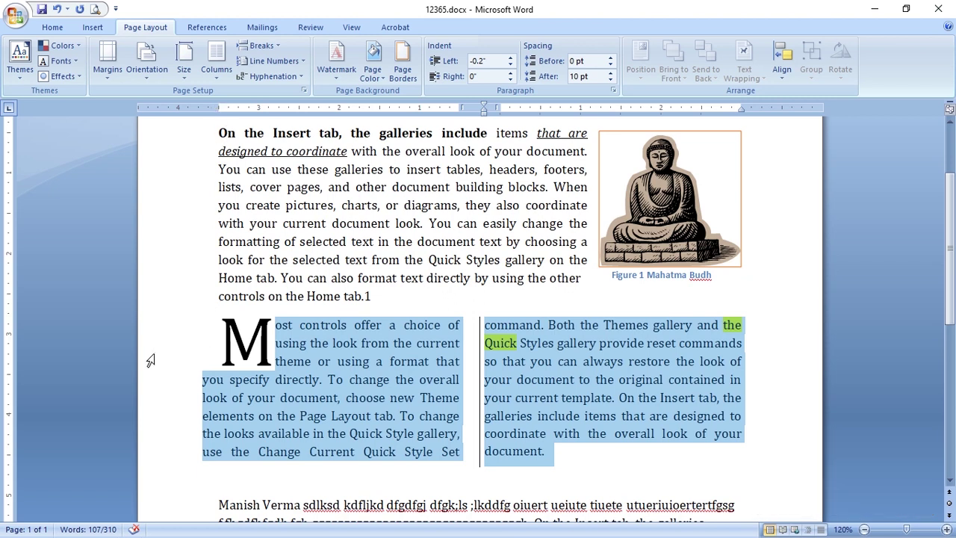
Nudge the Buddha picture right and drag the first paragraph's left indent outward
{"action": "left_click", "coordinate": [717, 186]}
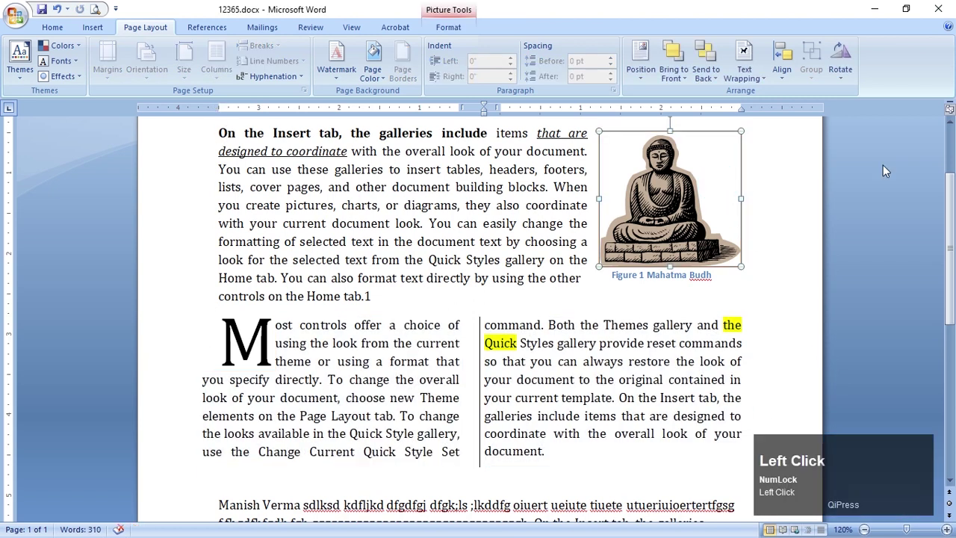
{"action": "key", "text": "Right"}
{"action": "key", "text": "Right"}
{"action": "key", "text": "Right"}
{"action": "key", "text": "Right"}
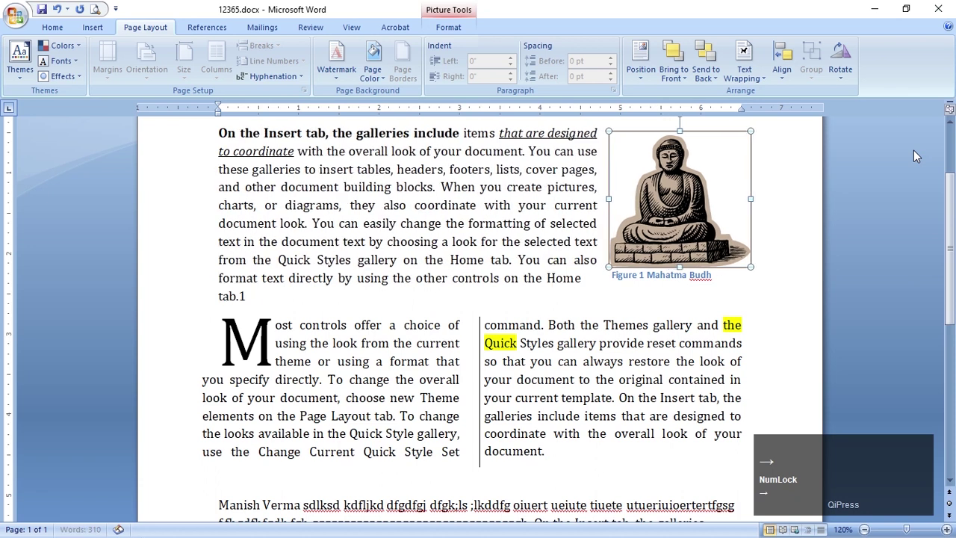
{"action": "key", "text": "Right"}
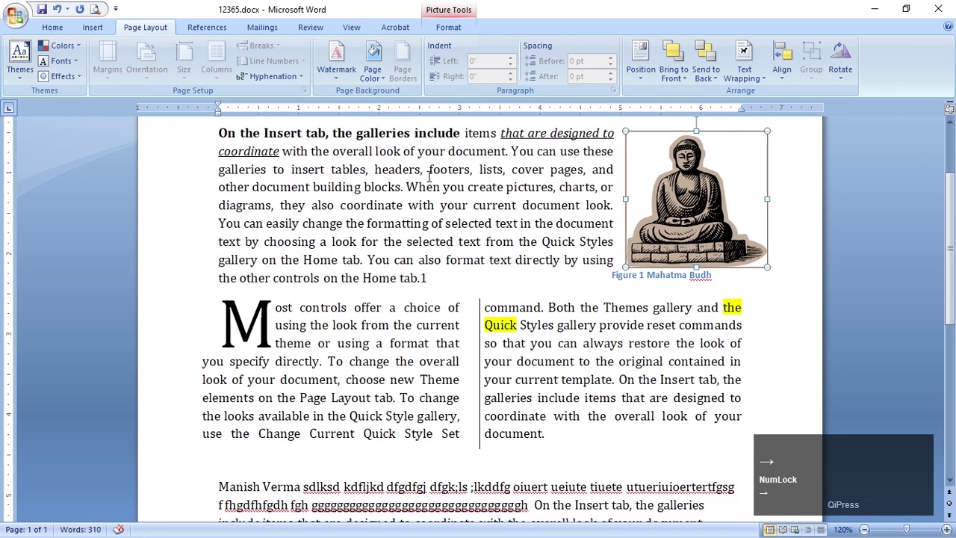
{"action": "left_click", "coordinate": [420, 134]}
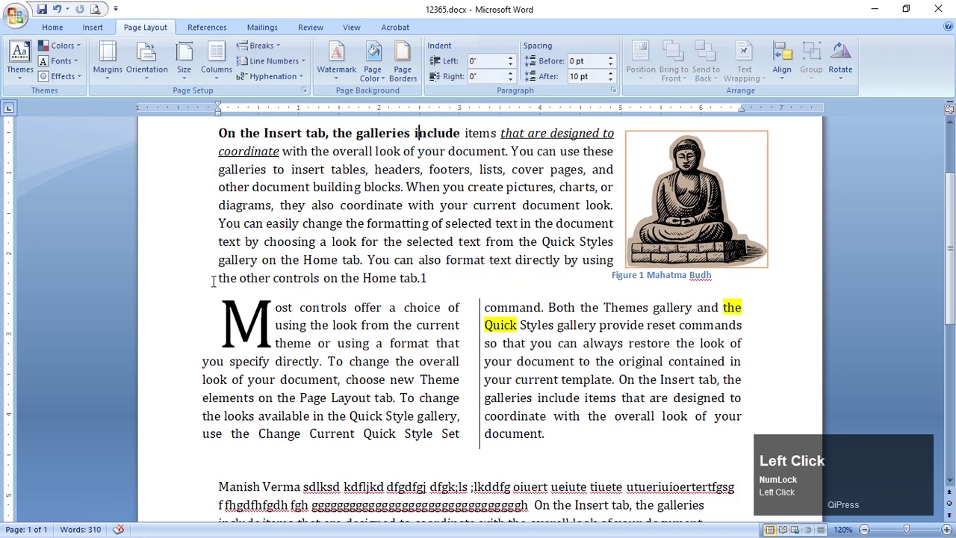
{"action": "mouse_move", "coordinate": [217, 109]}
{"action": "left_mouse_down"}
{"action": "mouse_move", "coordinate": [213, 125]}
{"action": "mouse_move", "coordinate": [172, 124]}
{"action": "left_mouse_up"}
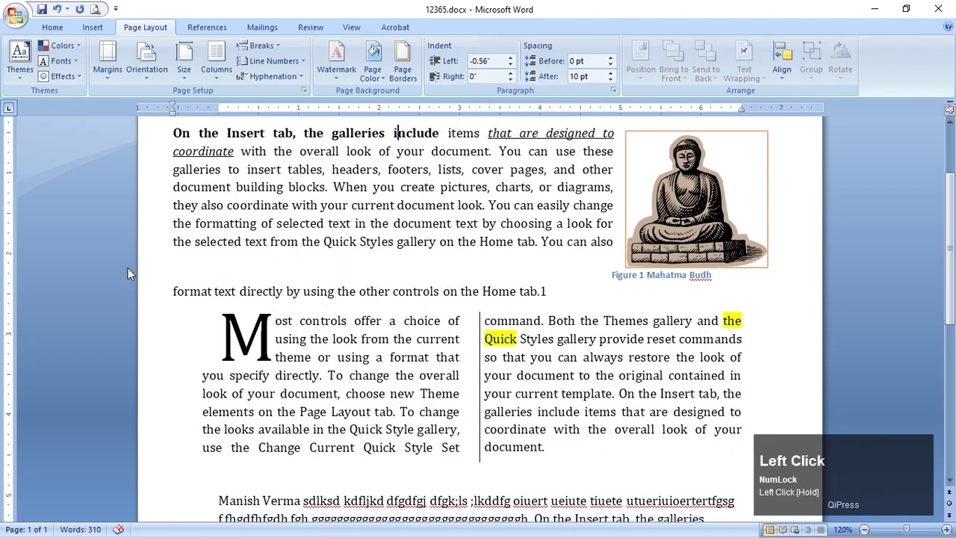
{"action": "left_click_drag", "start_coordinate": [215, 105], "coordinate": [157, 112]}
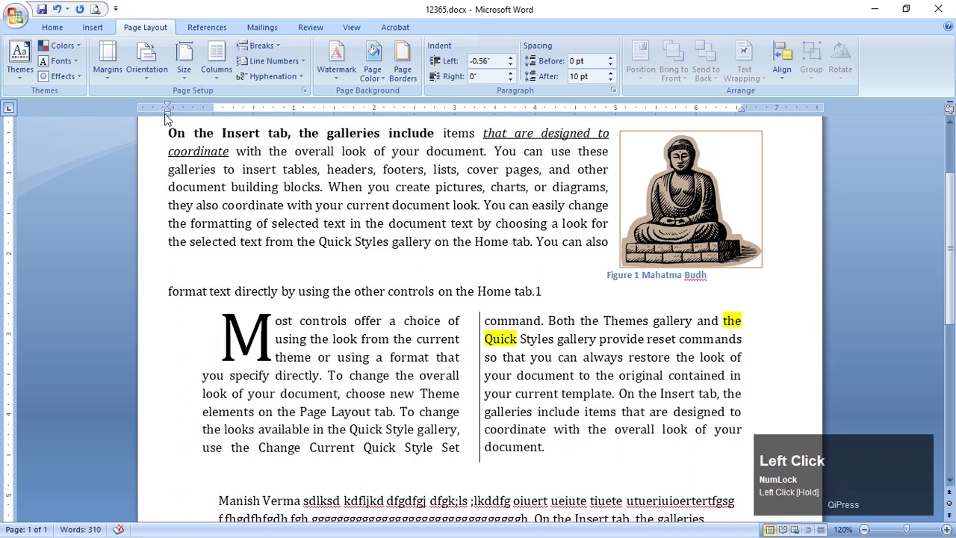
Undo the recent indent and picture-move changes with repeated Ctrl+Z
{"action": "key", "text": "ctrl+z"}
{"action": "key", "text": "ctrl+z"}
{"action": "key", "text": "ctrl+z"}
{"action": "key", "text": "ctrl+z"}
{"action": "key", "text": "ctrl+z"}
{"action": "key", "text": "ctrl+z"}
{"action": "key", "text": "ctrl+z"}
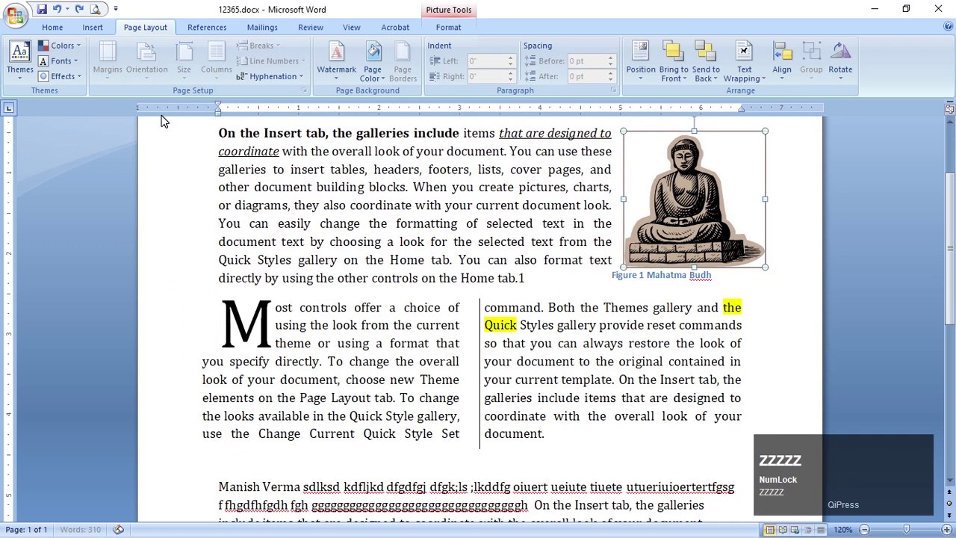
{"action": "key", "text": "ctrl+z"}
{"action": "key", "text": "ctrl+z"}
{"action": "key", "text": "ctrl+z"}
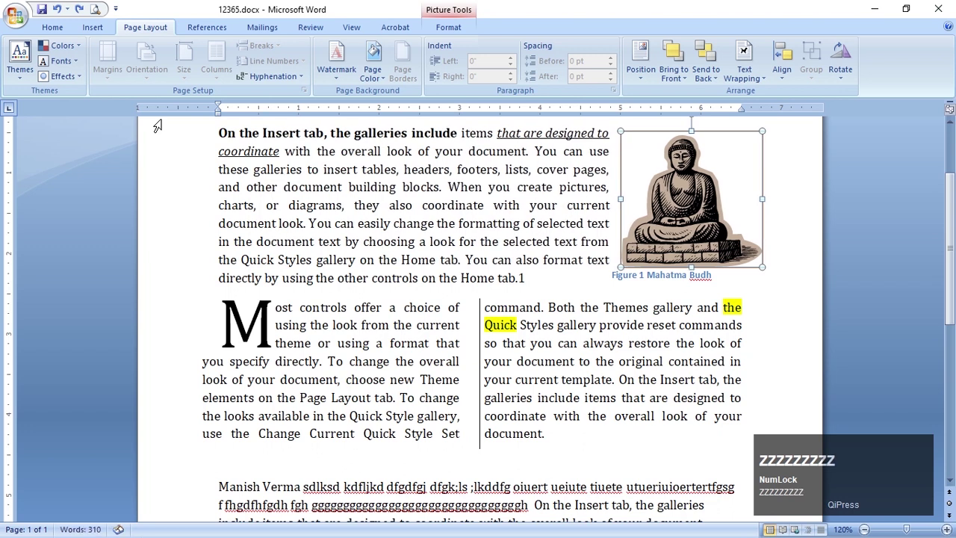
{"action": "key", "text": "ctrl+z"}
{"action": "key", "text": "ctrl+z"}
{"action": "key", "text": "ctrl+z"}
{"action": "key", "text": "ctrl+z"}
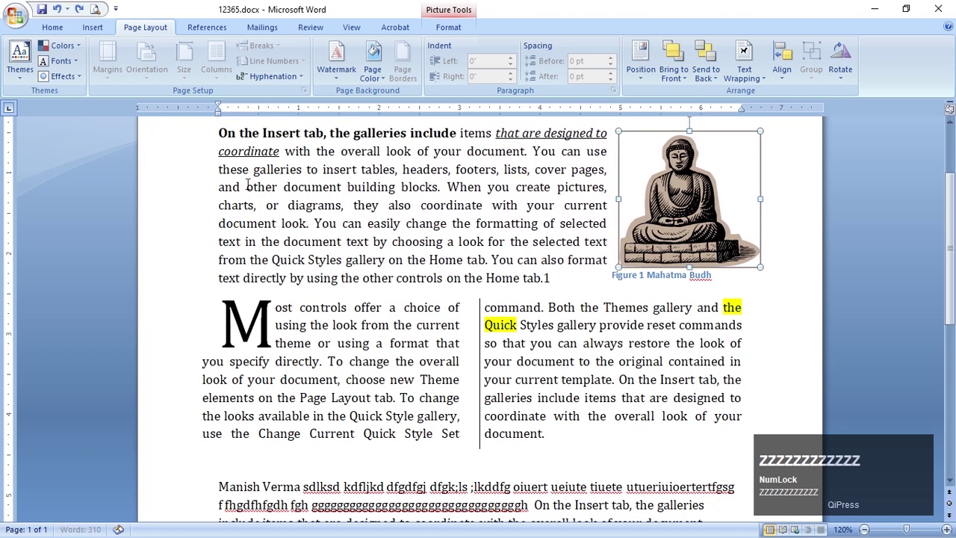
{"action": "key", "text": "ctrl+z"}
{"action": "key", "text": "ctrl+z"}
{"action": "key", "text": "ctrl+z"}
{"action": "key", "text": "ctrl+z"}
{"action": "key", "text": "ctrl+z"}
{"action": "key", "text": "ctrl+z"}
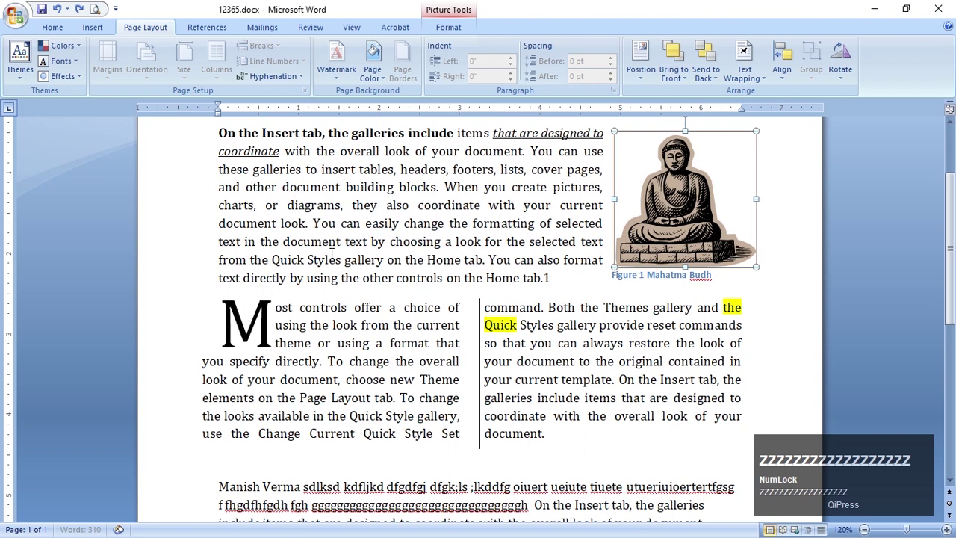
{"action": "key", "text": "ctrl+z"}
{"action": "key", "text": "ctrl+z"}
{"action": "key", "text": "ctrl+z"}
{"action": "key", "text": "ctrl+z"}
{"action": "key", "text": "ctrl+z"}
{"action": "key", "text": "ctrl+z"}
{"action": "key", "text": "ctrl+z"}
{"action": "key", "text": "ctrl+z"}
{"action": "key", "text": "ctrl+z"}
{"action": "key", "text": "ctrl+z"}
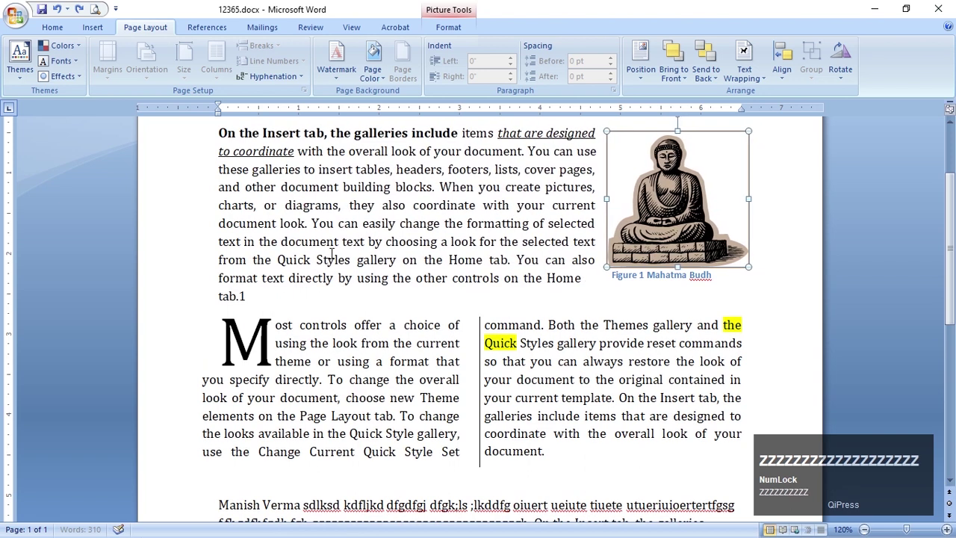
{"action": "key", "text": "ctrl+z"}
{"action": "key", "text": "ctrl+z"}
{"action": "key", "text": "ctrl+z"}
{"action": "key", "text": "ctrl+z"}
{"action": "key", "text": "ctrl+z"}
{"action": "key", "text": "ctrl+z"}
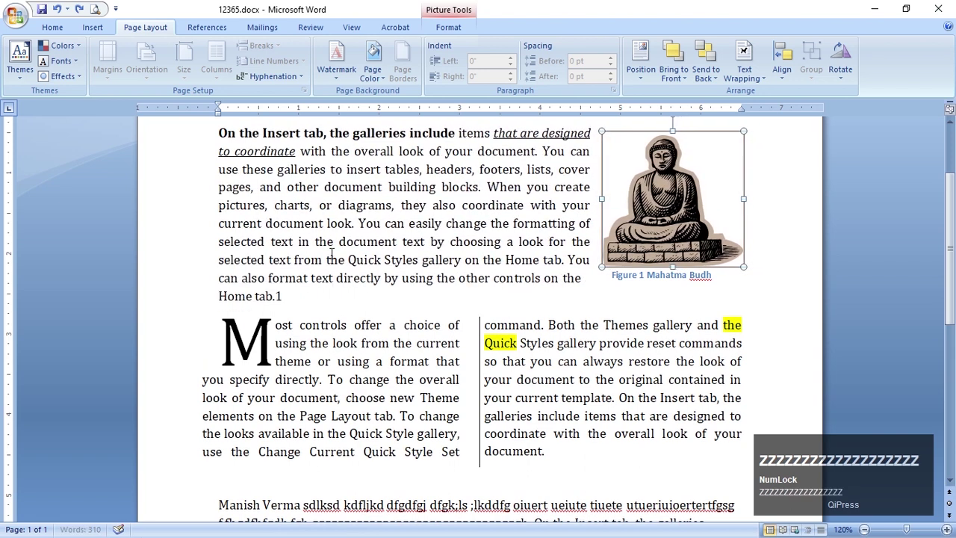
{"action": "key", "text": "ctrl+z"}
{"action": "key", "text": "ctrl+z"}
{"action": "key", "text": "ctrl+z"}
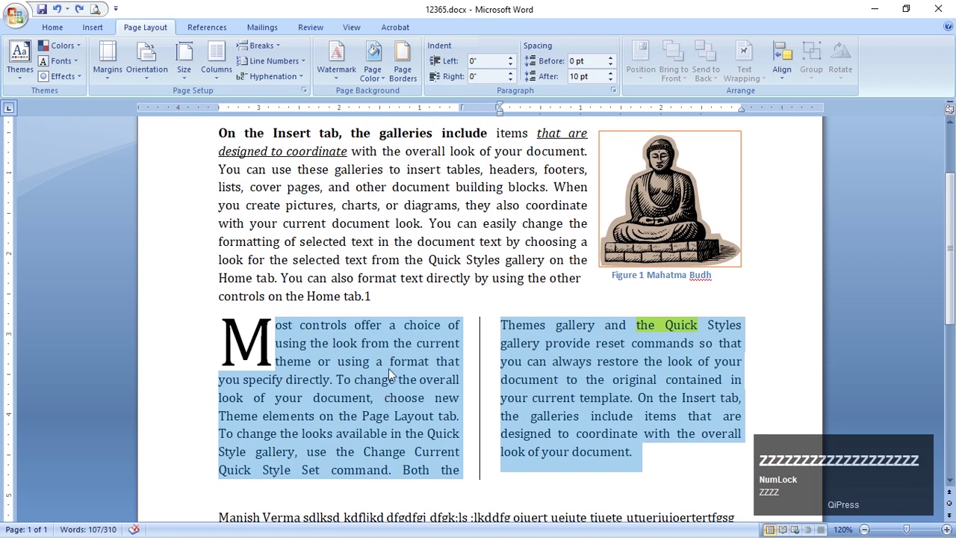
Select the filler and generated gallery text below the two-column section and delete it
{"action": "left_click", "coordinate": [389, 360]}
{"action": "scroll", "coordinate": [389, 360], "scroll_direction": "up", "scroll_amount": 3}
{"action": "scroll", "coordinate": [389, 358], "scroll_direction": "down", "scroll_amount": 1, "text": "ctrl"}
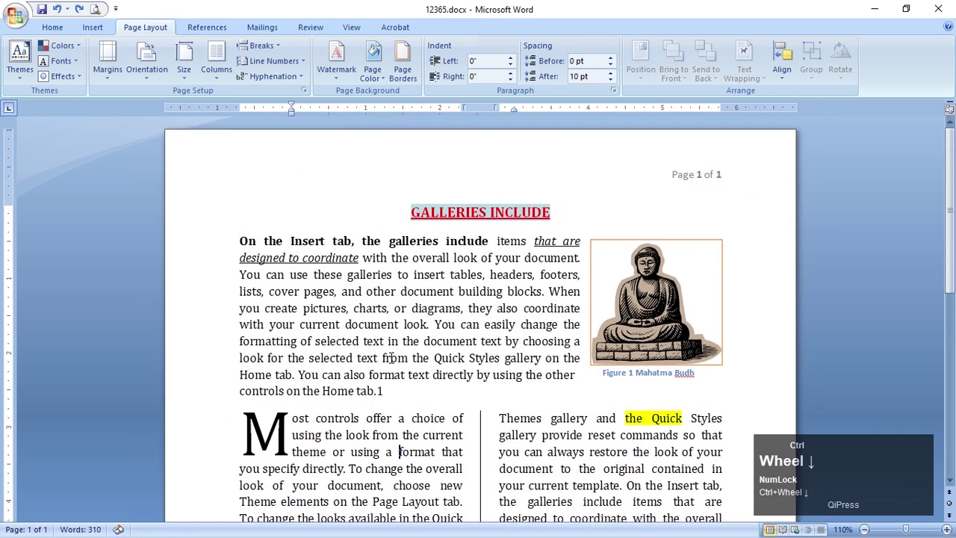
{"action": "scroll", "coordinate": [391, 362], "scroll_direction": "down", "scroll_amount": 3}
{"action": "scroll", "coordinate": [390, 360], "scroll_direction": "down", "scroll_amount": 1}
{"action": "scroll", "coordinate": [390, 359], "scroll_direction": "down", "scroll_amount": 2, "text": "ctrl"}
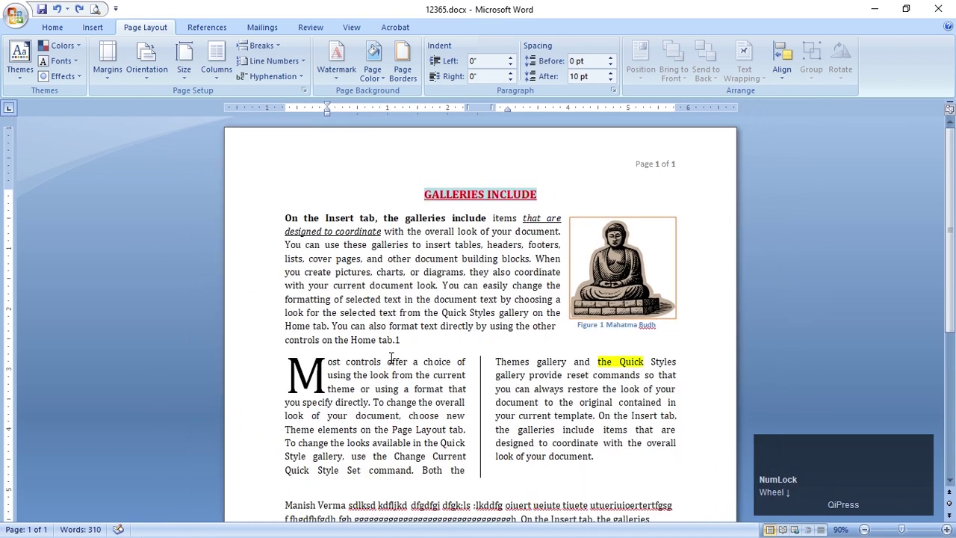
{"action": "scroll", "coordinate": [389, 357], "scroll_direction": "down", "scroll_amount": 5}
{"action": "scroll", "coordinate": [391, 359], "scroll_direction": "up", "scroll_amount": 4}
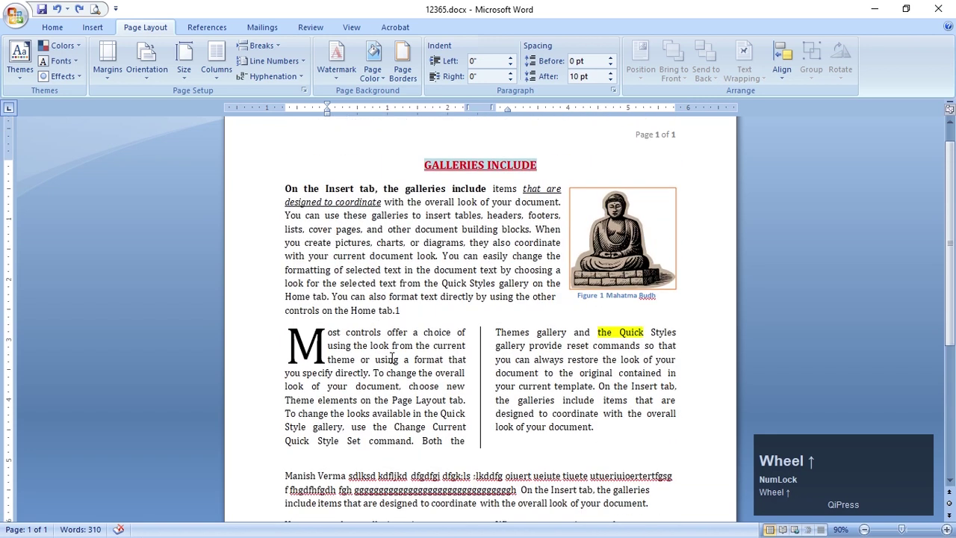
{"action": "scroll", "coordinate": [391, 359], "scroll_direction": "down", "scroll_amount": 4}
{"action": "left_click_drag", "start_coordinate": [252, 330], "coordinate": [278, 461]}
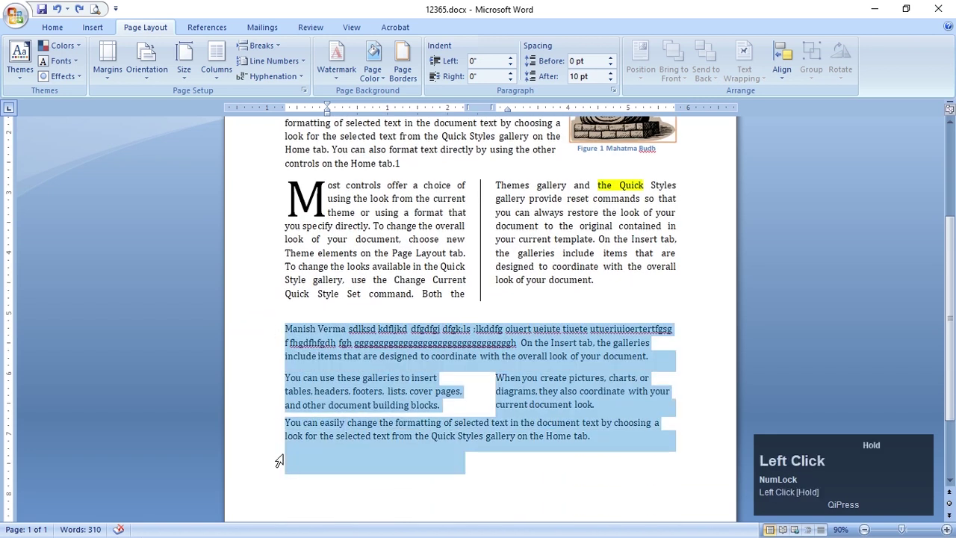
{"action": "key", "text": "Delete"}
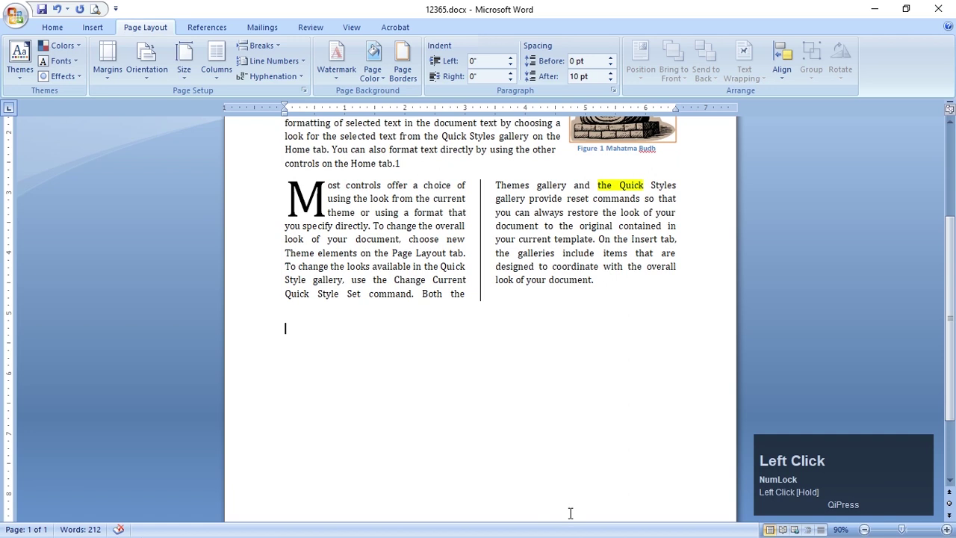
{"action": "scroll", "coordinate": [546, 459], "scroll_direction": "up", "scroll_amount": 4}
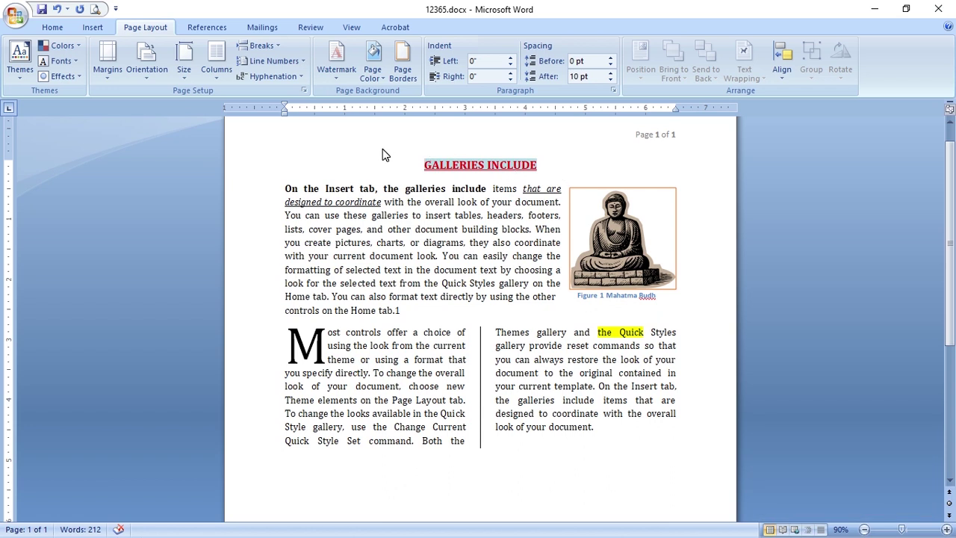
{"action": "left_click", "coordinate": [285, 109]}
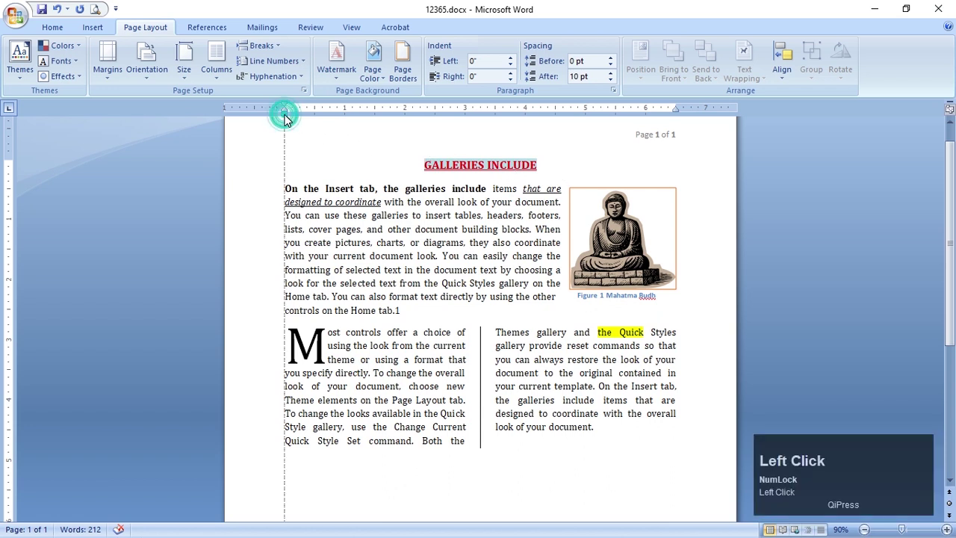
{"action": "left_click", "coordinate": [678, 109]}
{"action": "left_click_drag", "start_coordinate": [677, 109], "coordinate": [676, 110]}
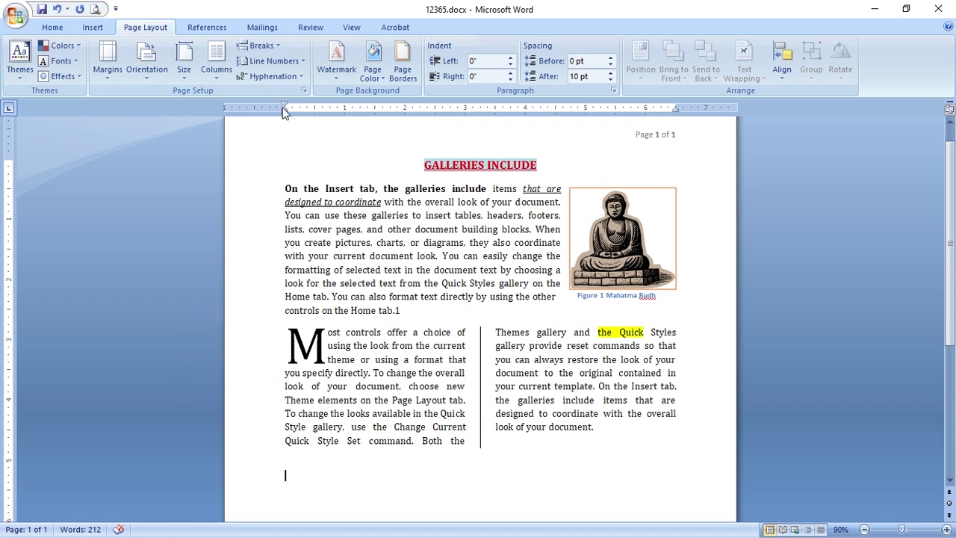
{"action": "left_click", "coordinate": [401, 354]}
{"action": "left_click", "coordinate": [527, 372]}
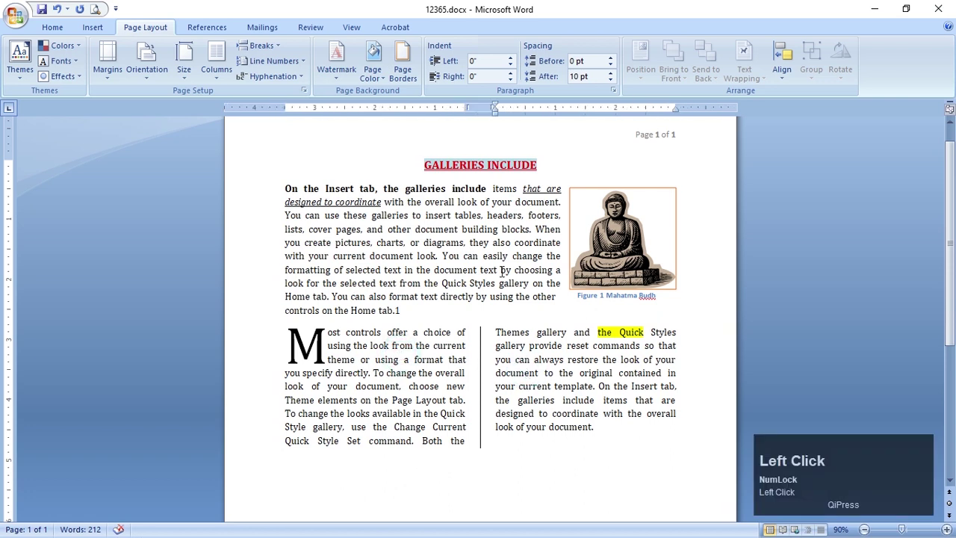
{"action": "double_click", "coordinate": [476, 106]}
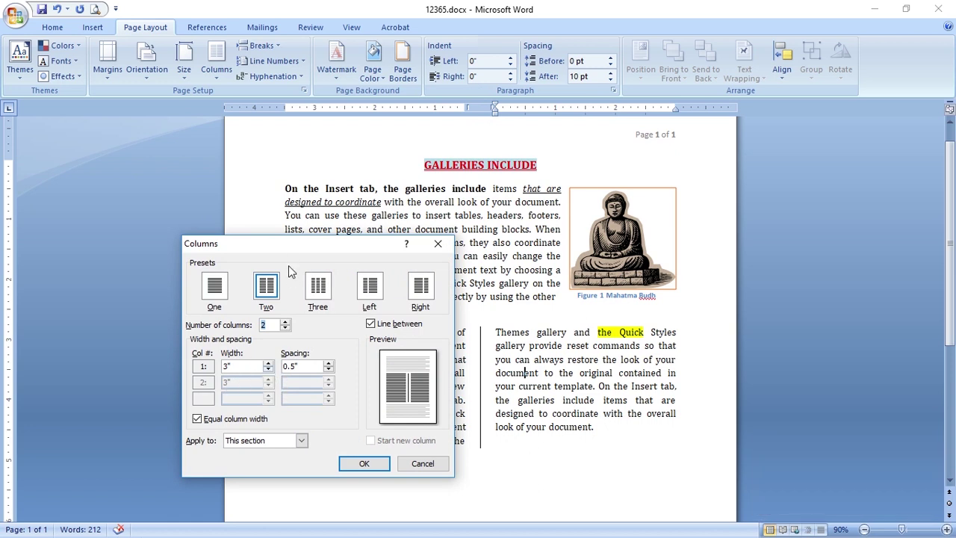
{"action": "left_click_drag", "start_coordinate": [292, 244], "coordinate": [240, 220]}
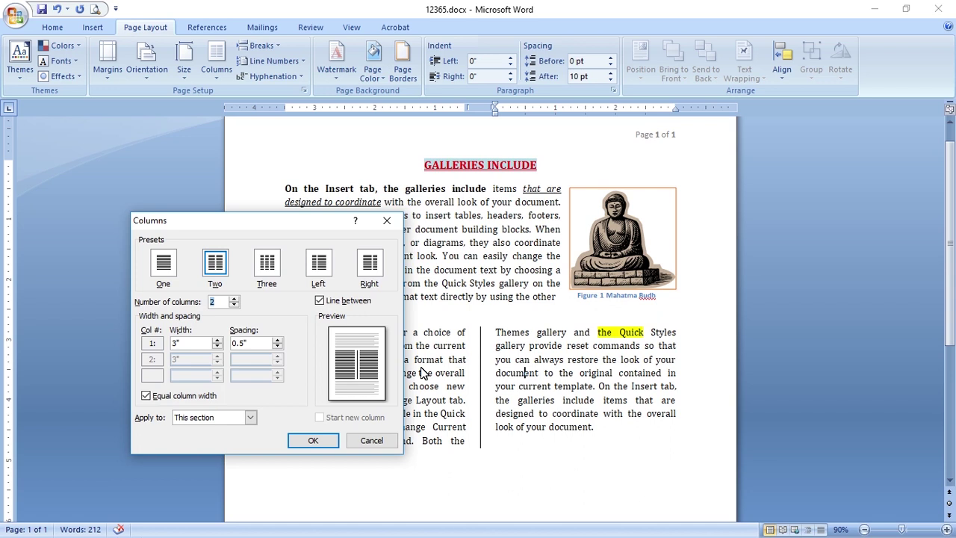
{"action": "left_click", "coordinate": [372, 442]}
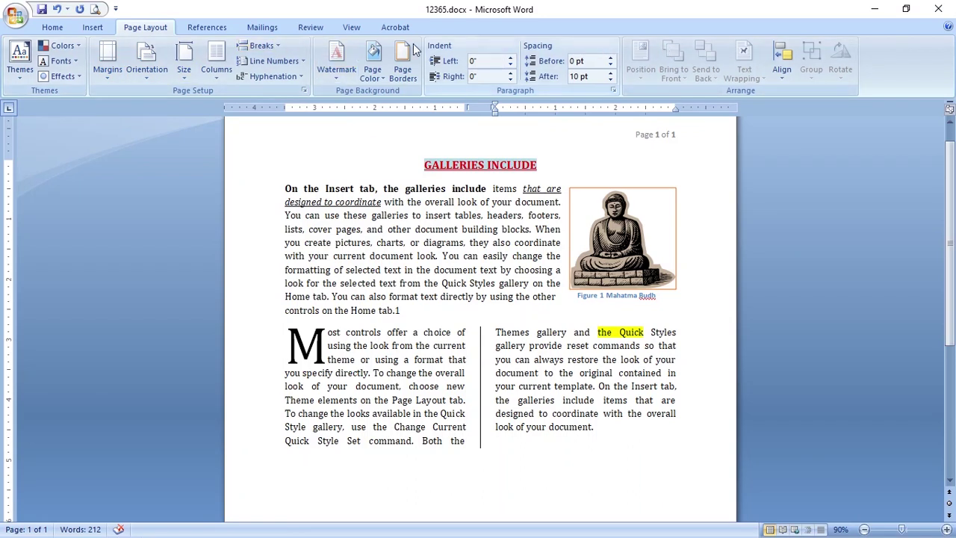
{"action": "left_click", "coordinate": [453, 231]}
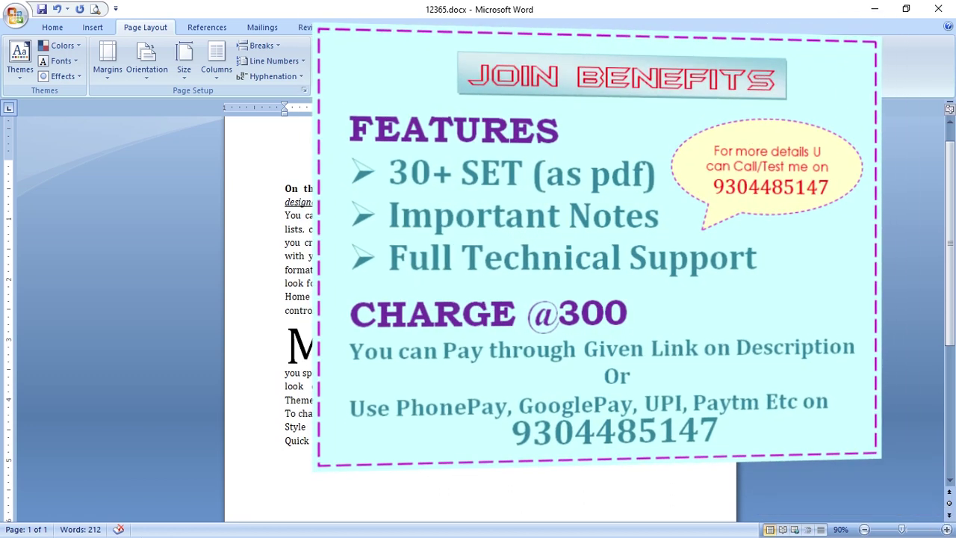
{"action": "scroll", "coordinate": [478, 336], "scroll_direction": "up", "scroll_amount": 2}
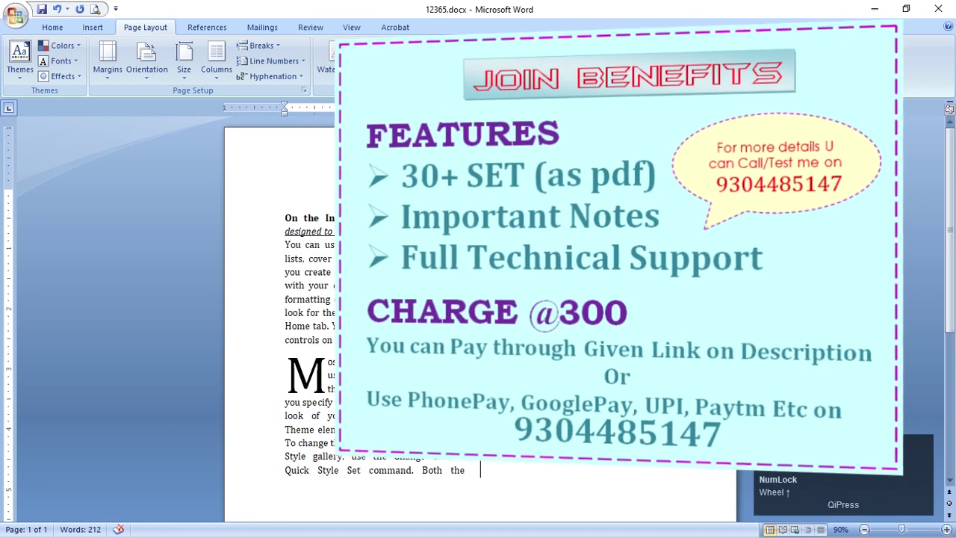